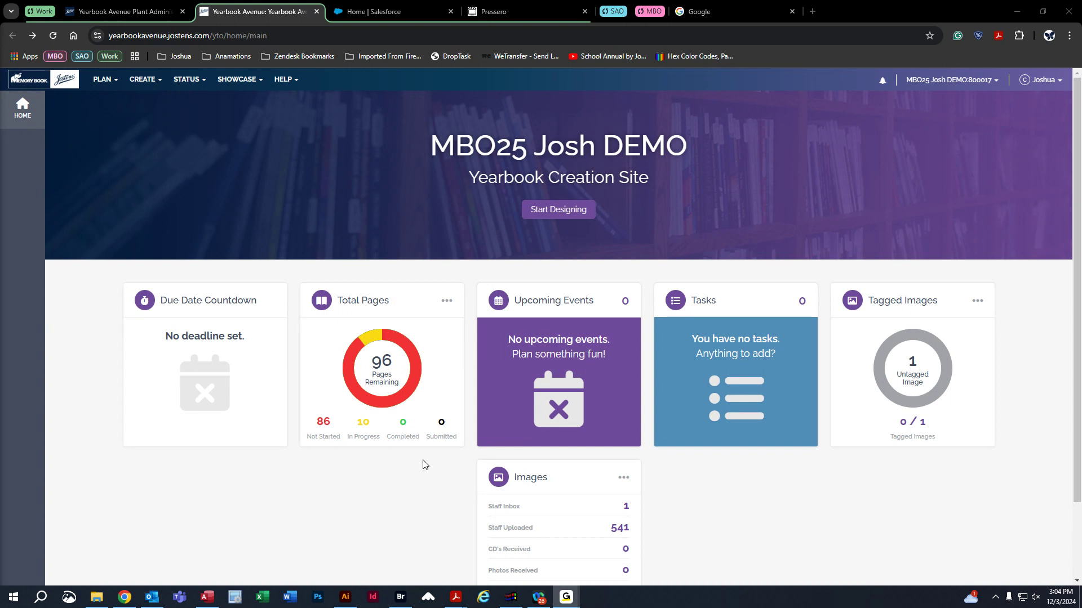
- Open the first homeroom folder under Portraits in the Image Library
{"action": "left_click", "coordinate": [145, 83]}
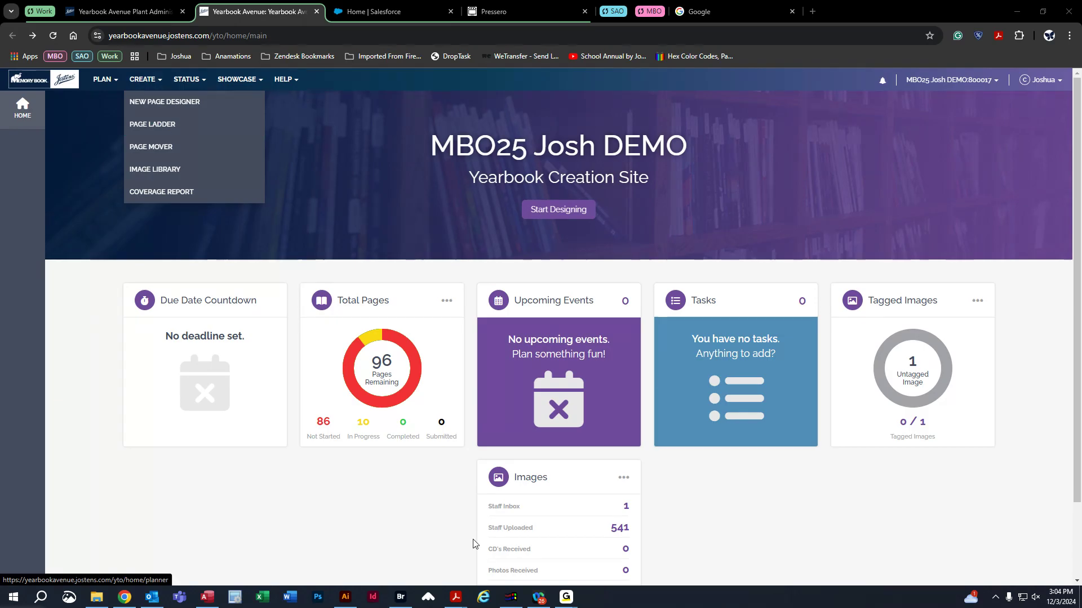
{"action": "left_click", "coordinate": [174, 170]}
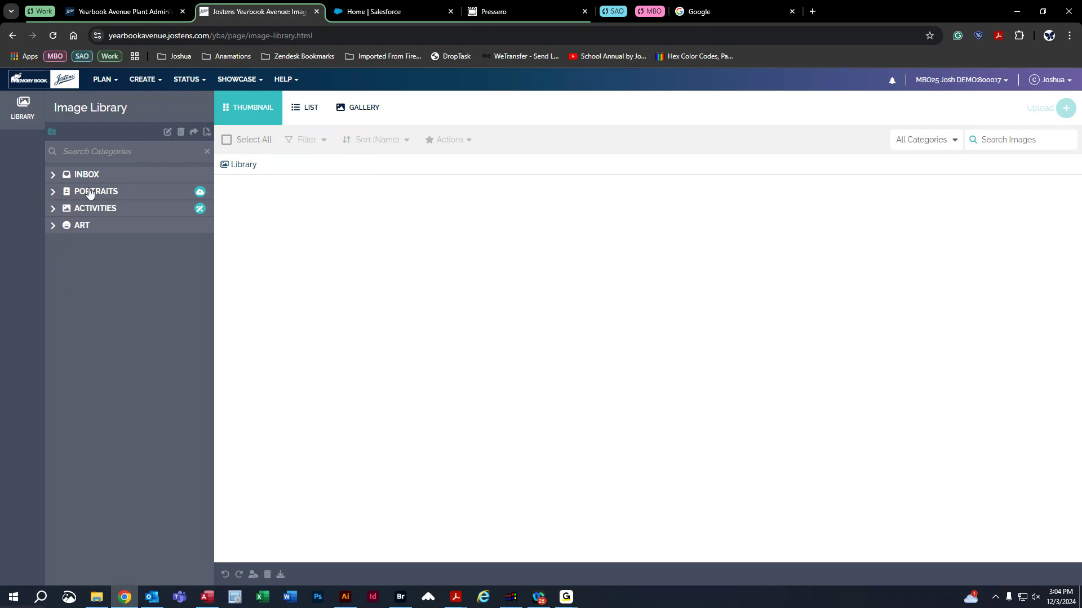
{"action": "left_click", "coordinate": [59, 195]}
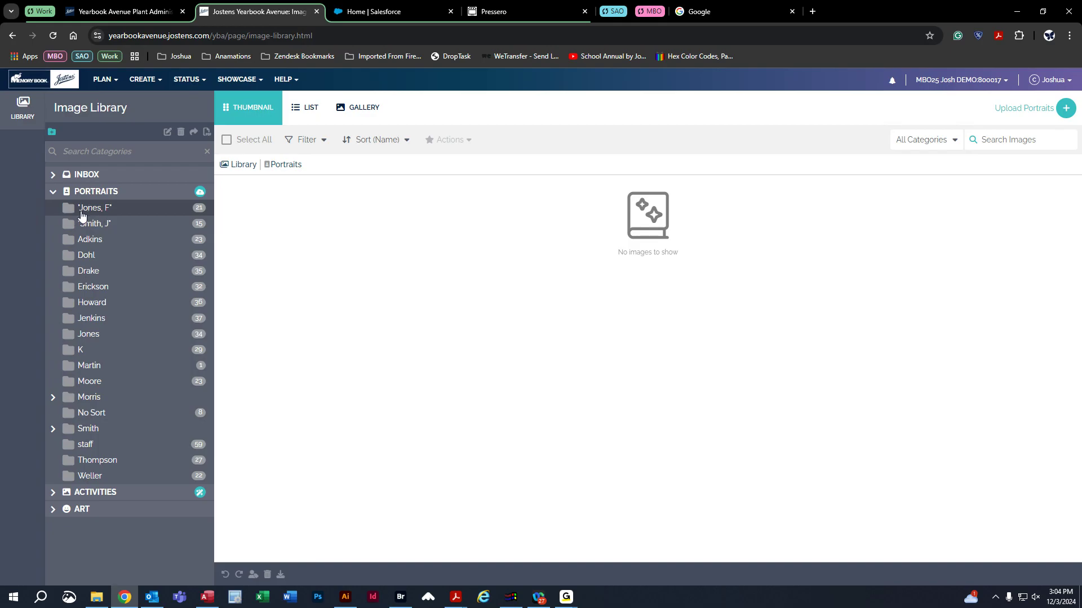
{"action": "left_click", "coordinate": [128, 212]}
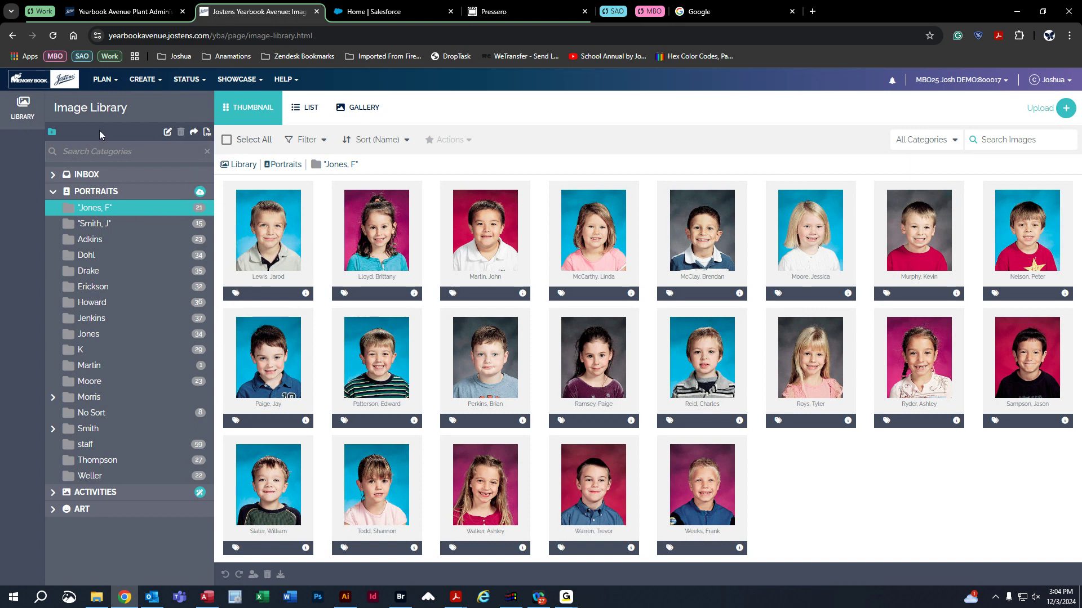
- Generate the open portrait folder's PDF proof sheet, dismiss the sign-in offer, and close the PDF after viewing it
{"action": "left_click", "coordinate": [207, 133]}
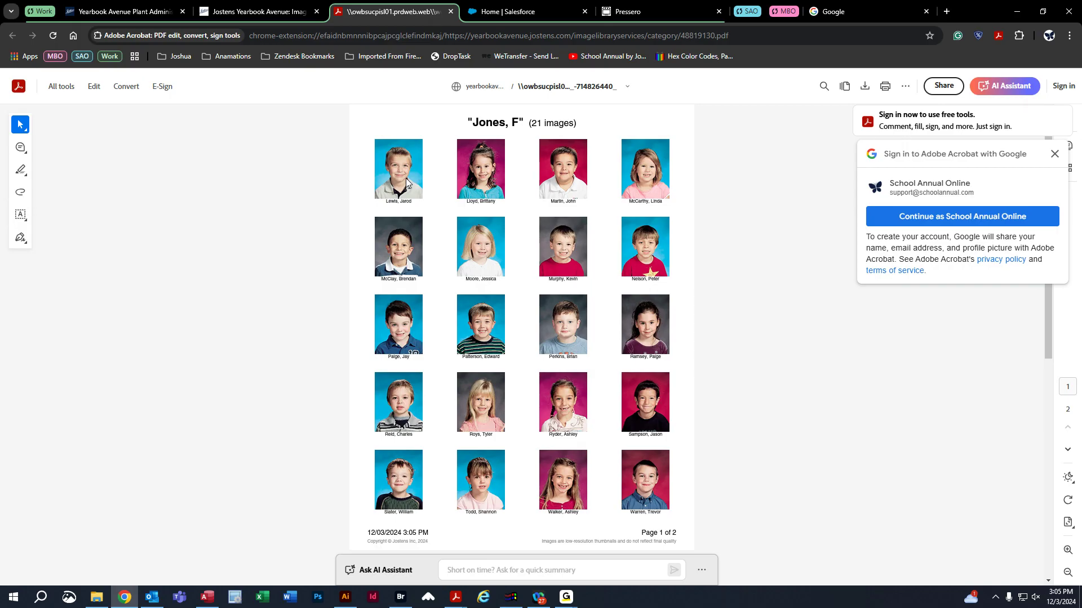
{"action": "left_click", "coordinate": [1055, 154]}
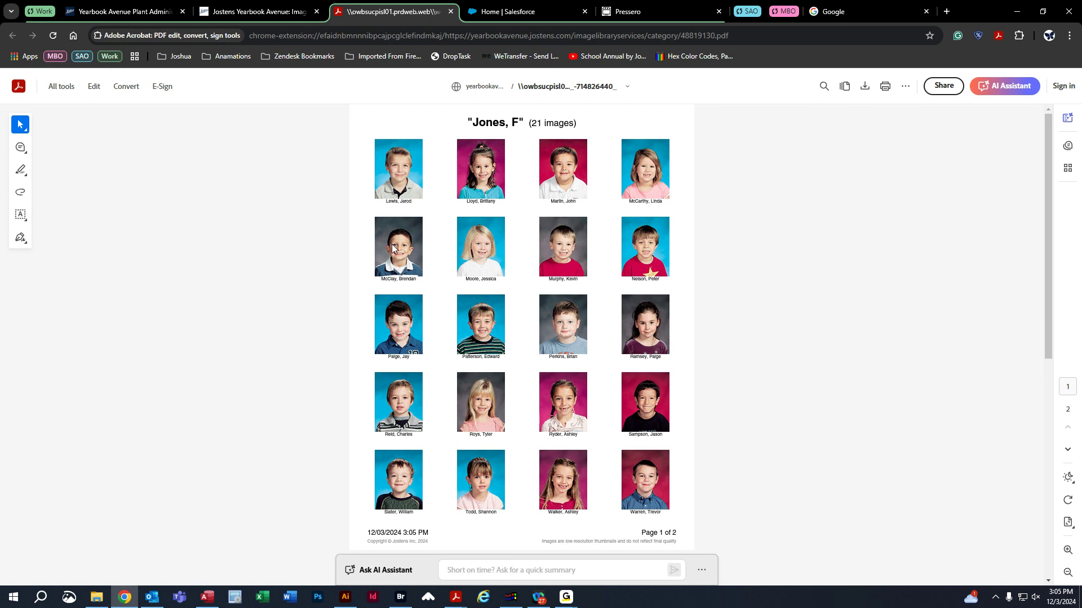
{"action": "middle_click", "coordinate": [396, 12]}
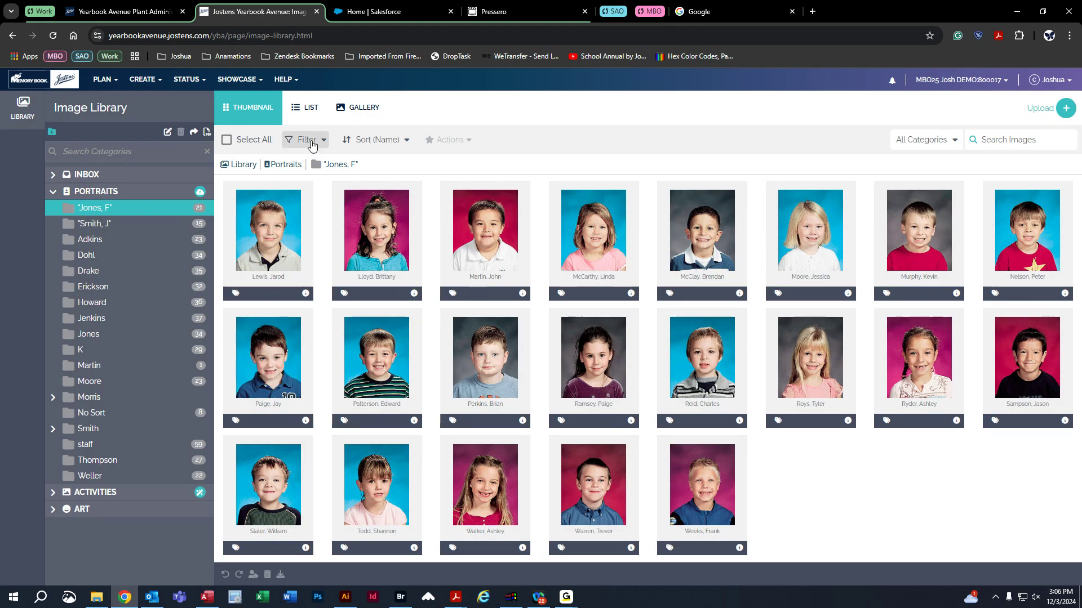
- Open the Coverage Report to look through the student list, and view the first student's details
{"action": "left_click", "coordinate": [155, 85]}
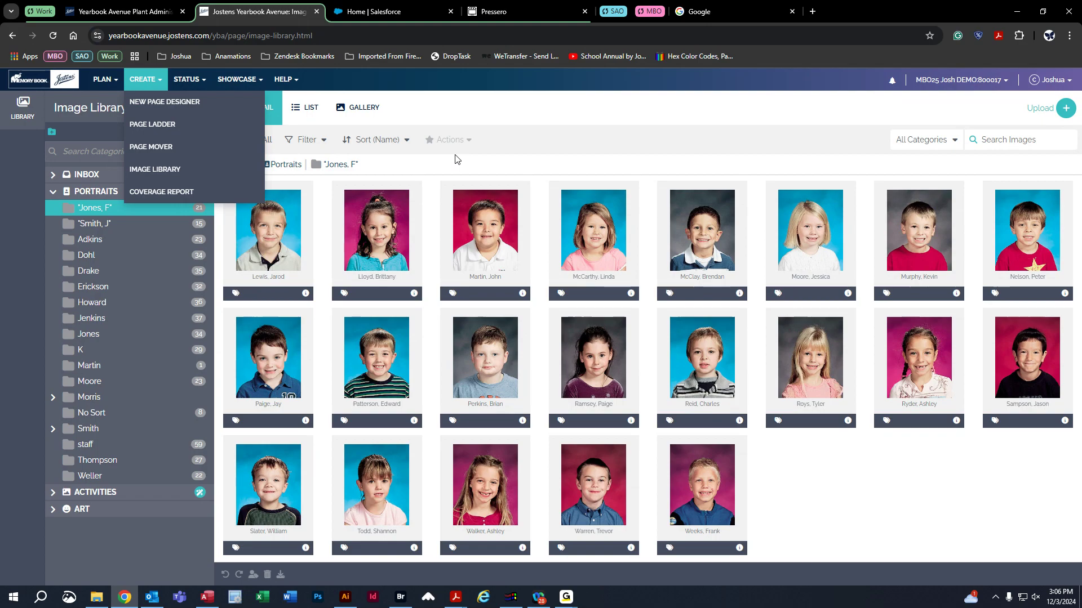
{"action": "left_click", "coordinate": [184, 193]}
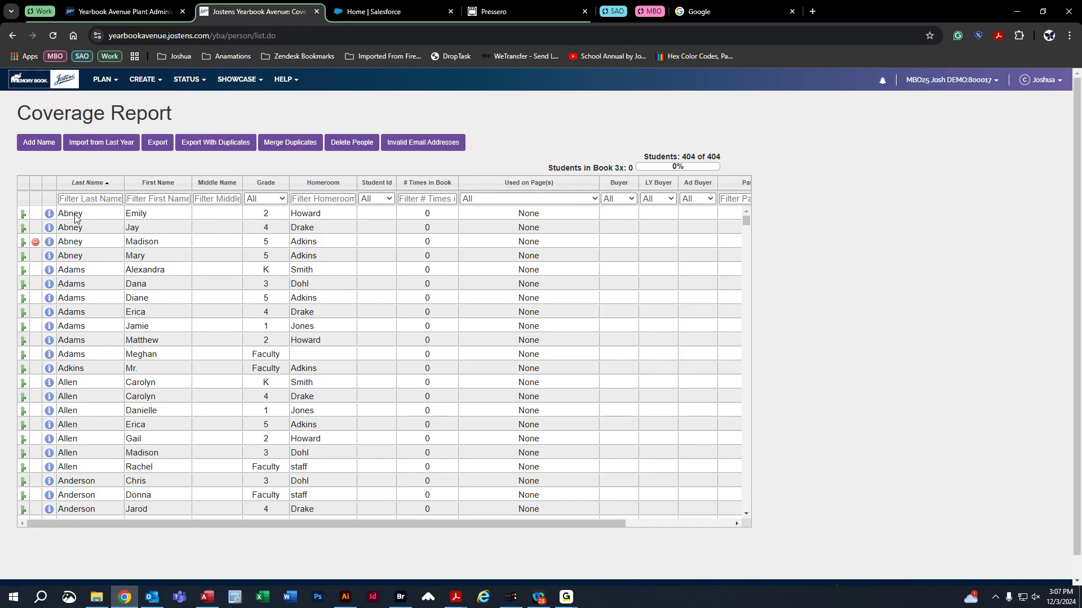
{"action": "scroll", "coordinate": [131, 326], "scroll_direction": "down", "scroll_amount": 2}
{"action": "scroll", "coordinate": [130, 325], "scroll_direction": "down", "scroll_amount": 1}
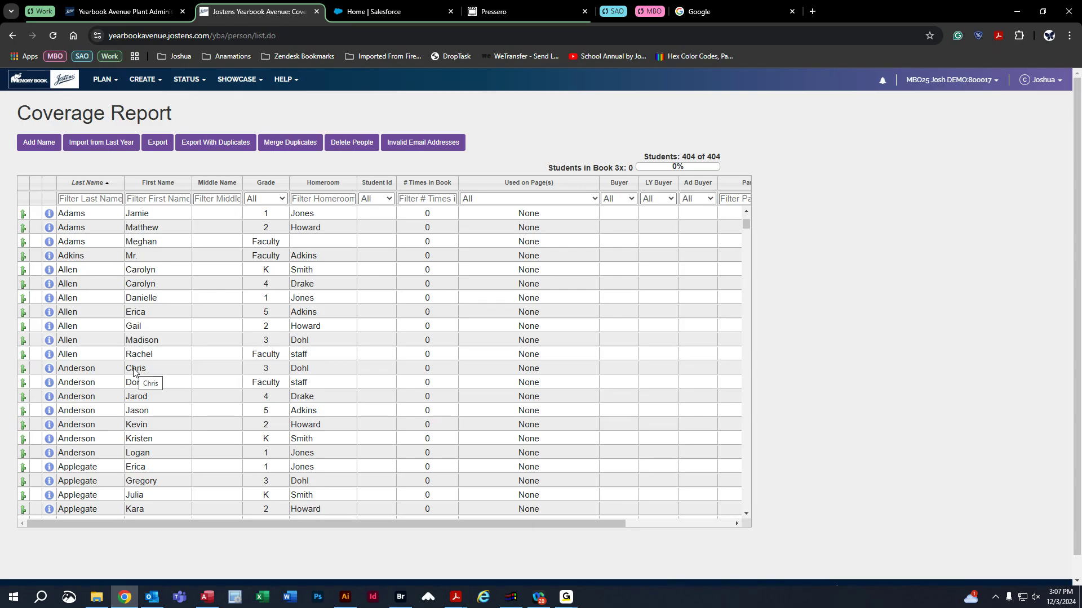
{"action": "scroll", "coordinate": [134, 370], "scroll_direction": "up", "scroll_amount": 3}
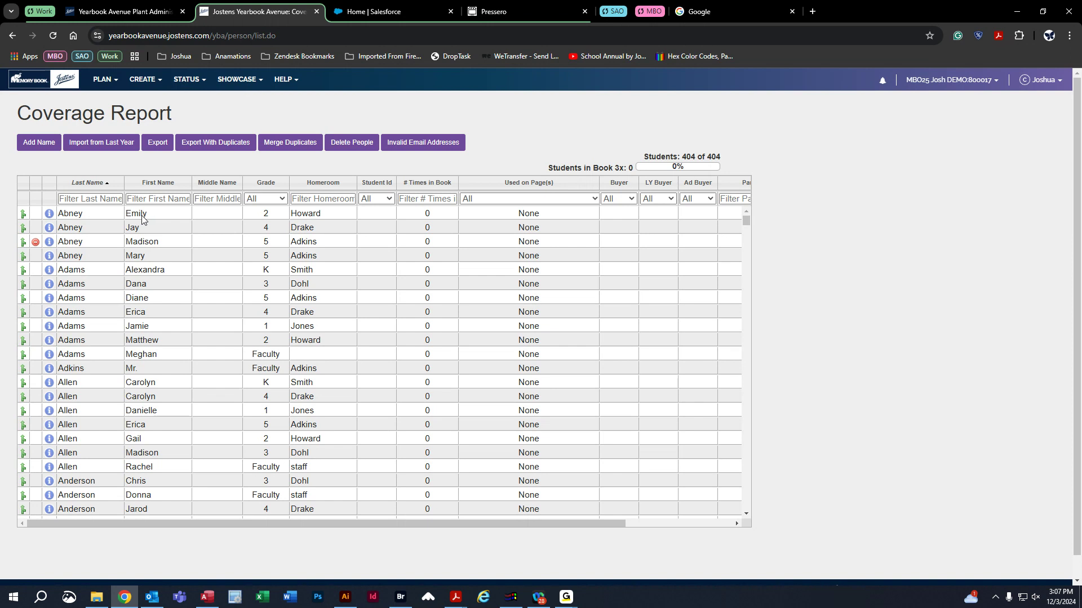
{"action": "left_click", "coordinate": [49, 215]}
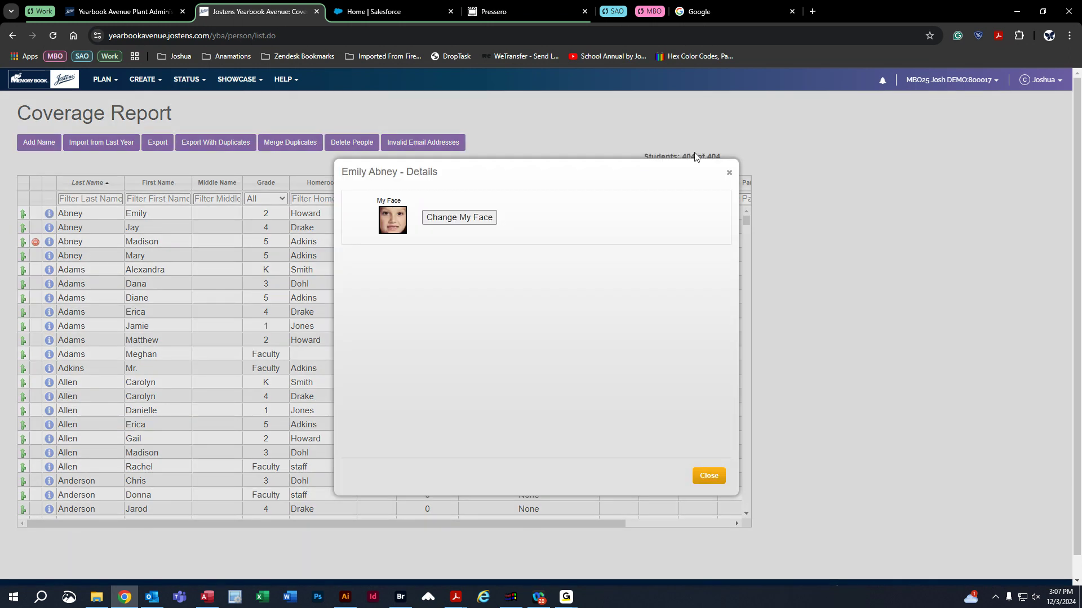
{"action": "left_click", "coordinate": [729, 172]}
- Correct the first student's first name in the Coverage Report so its spelling ends in "ie"
{"action": "left_click", "coordinate": [151, 216]}
{"action": "left_click", "coordinate": [154, 212]}
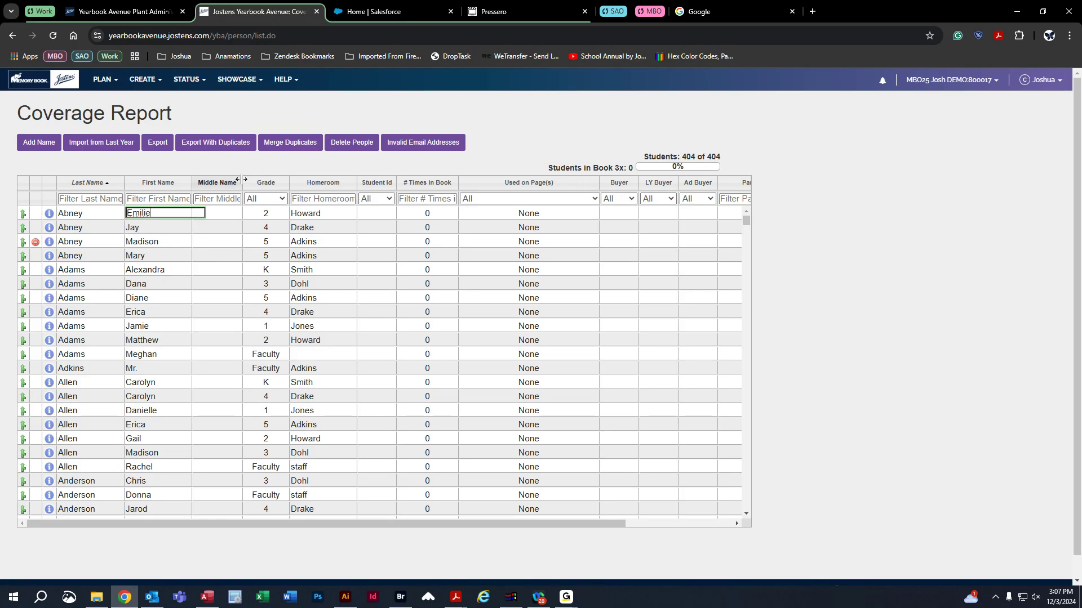
{"action": "left_click", "coordinate": [240, 160]}
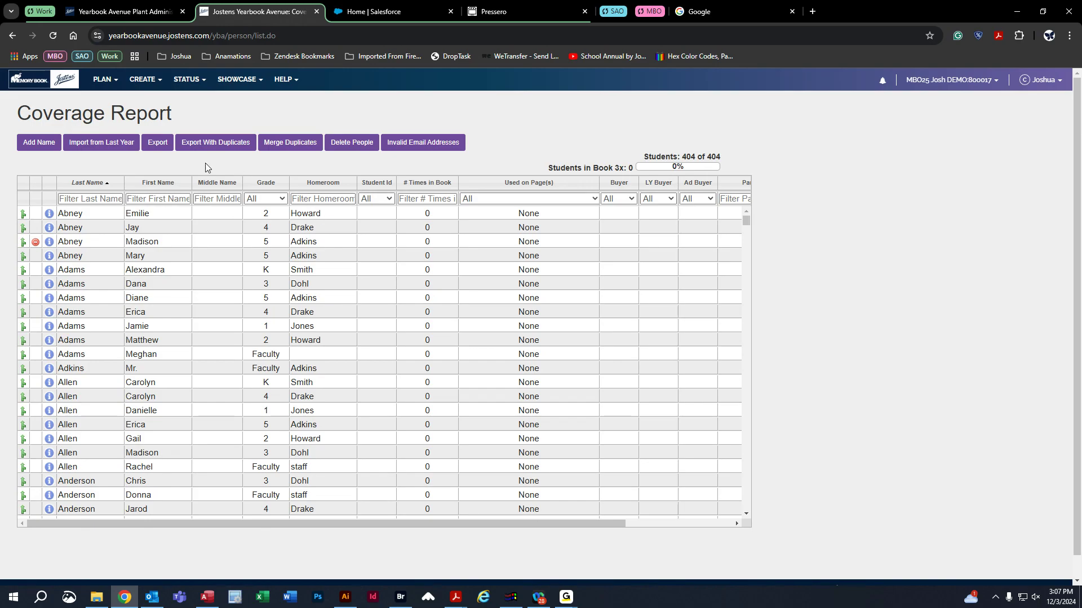
- Check the corrected student's name in the Image Library by opening the grade 2 homeroom's portrait folder and the portrait's image details
{"action": "left_click", "coordinate": [145, 80]}
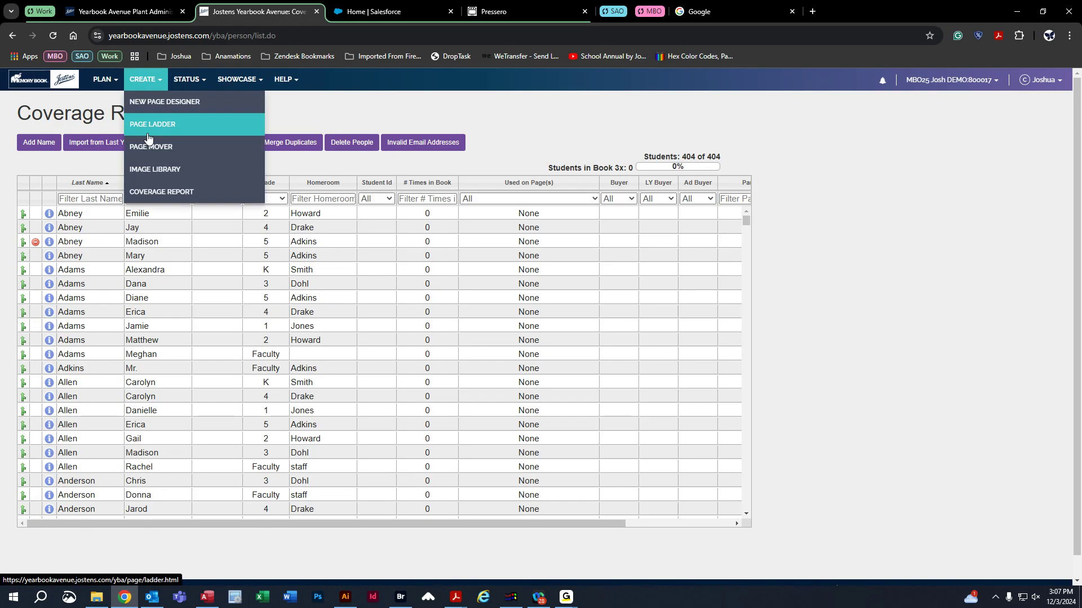
{"action": "left_click", "coordinate": [174, 168]}
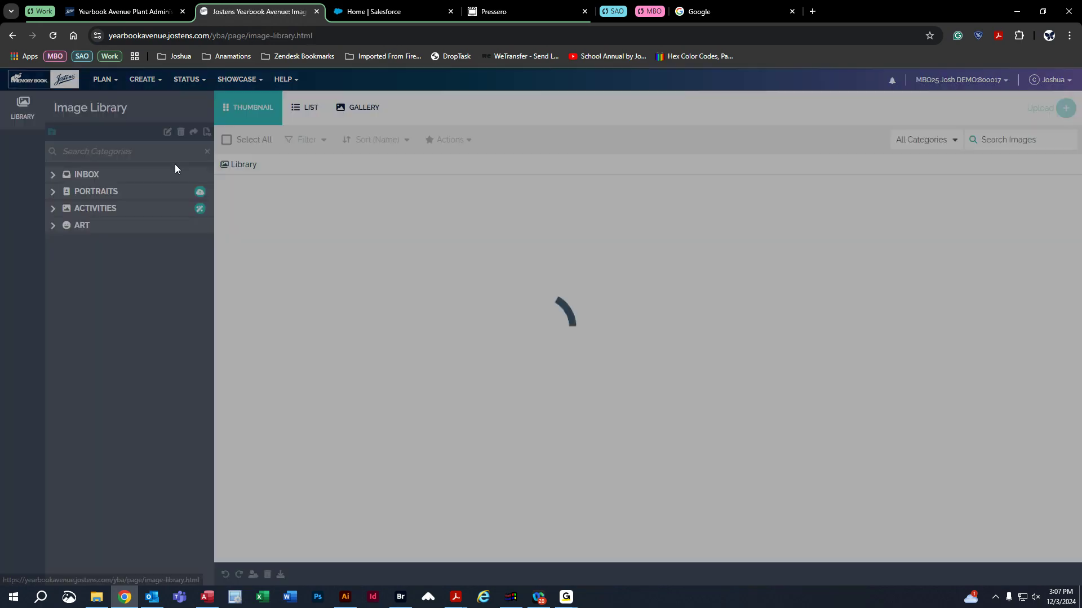
{"action": "left_click", "coordinate": [53, 191]}
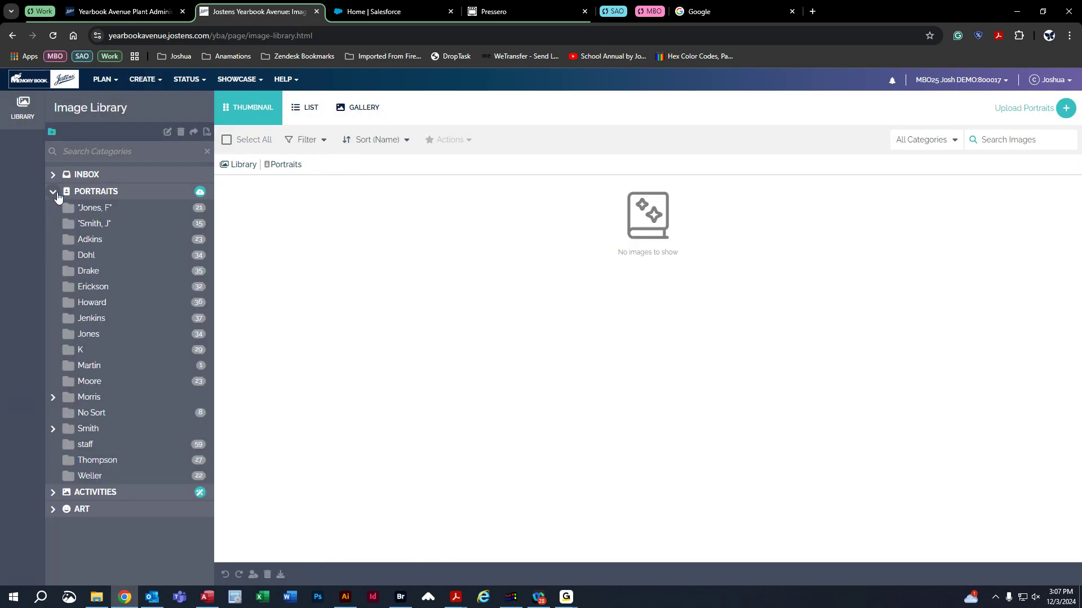
{"action": "left_click", "coordinate": [100, 309]}
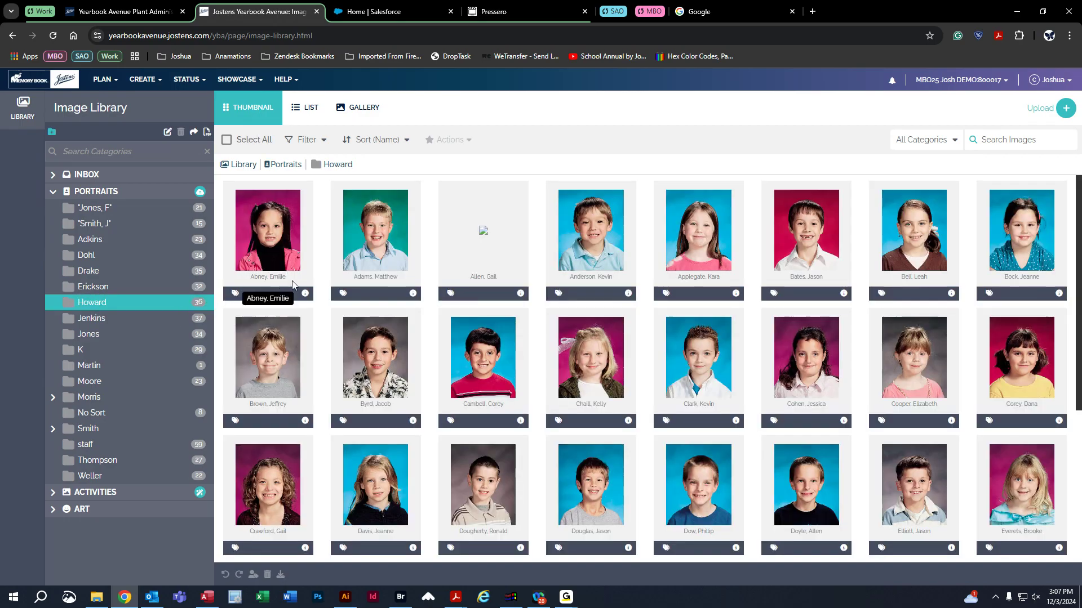
{"action": "left_click", "coordinate": [304, 293]}
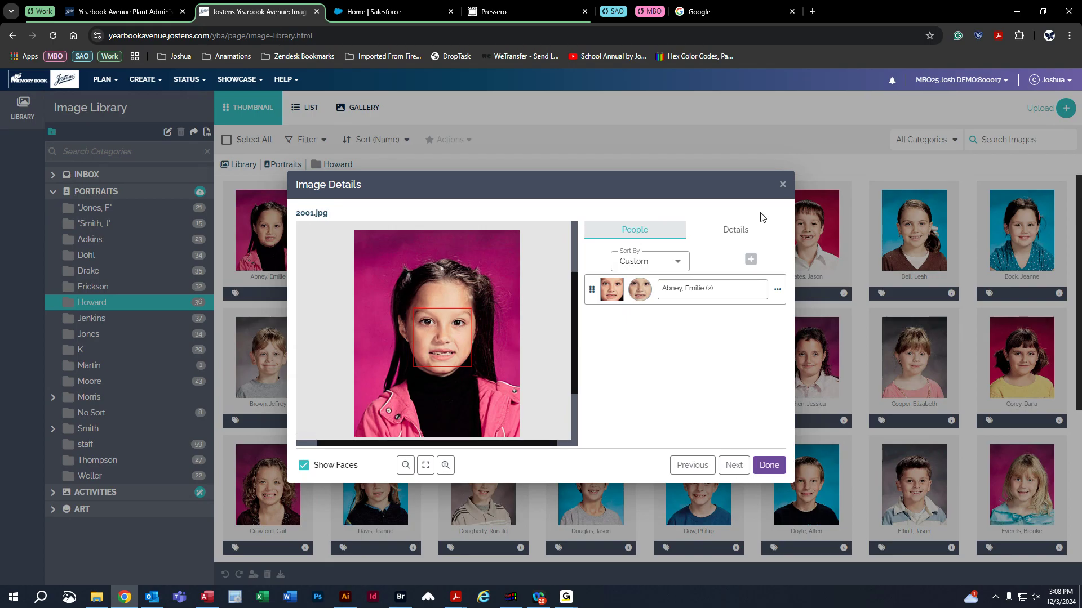
{"action": "left_click", "coordinate": [783, 184]}
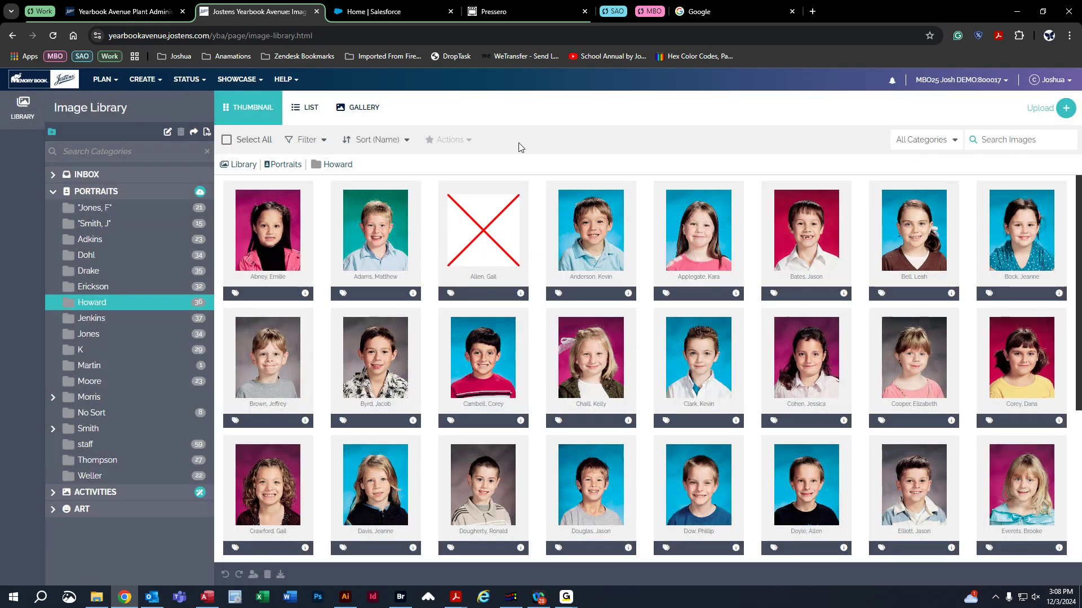
{"action": "left_click", "coordinate": [107, 293]}
{"action": "left_click", "coordinate": [110, 303]}
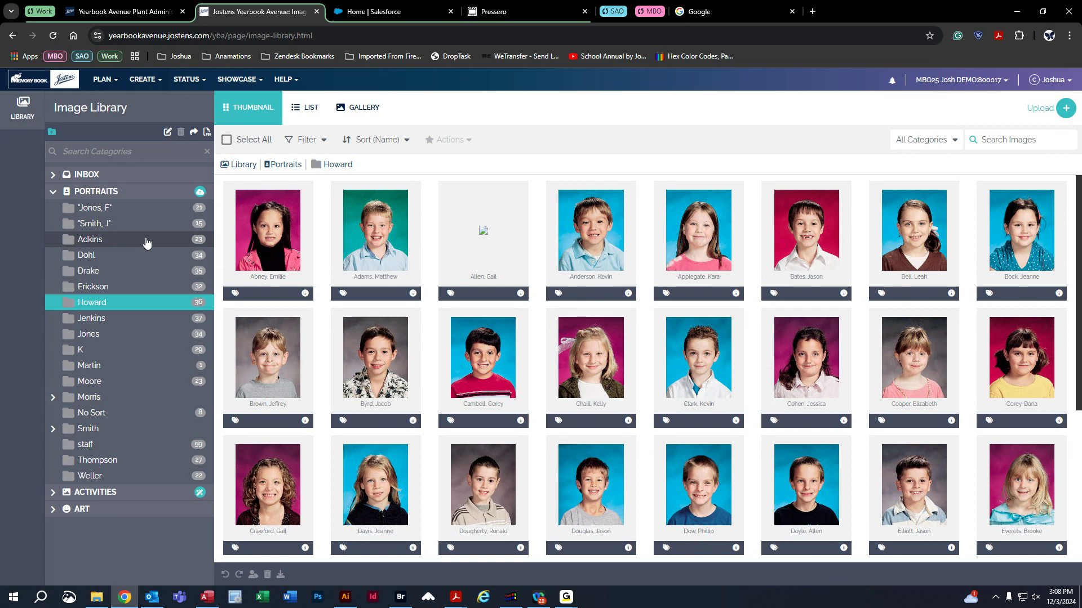
- Move the first portrait in the first homeroom folder to the folder directly below it, and accept the move
{"action": "left_click", "coordinate": [117, 210]}
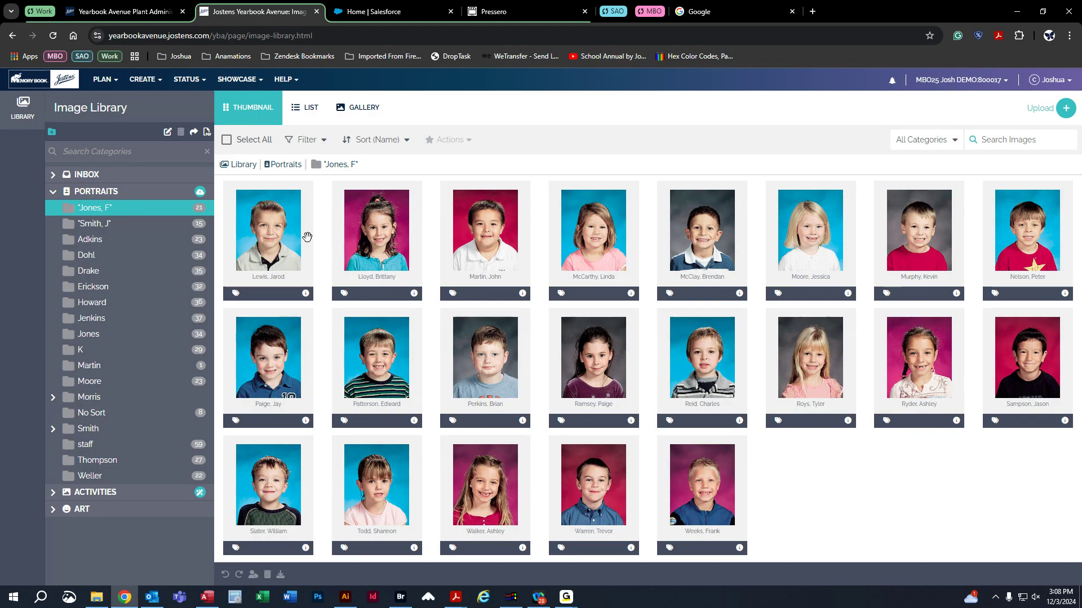
{"action": "left_click", "coordinate": [269, 225]}
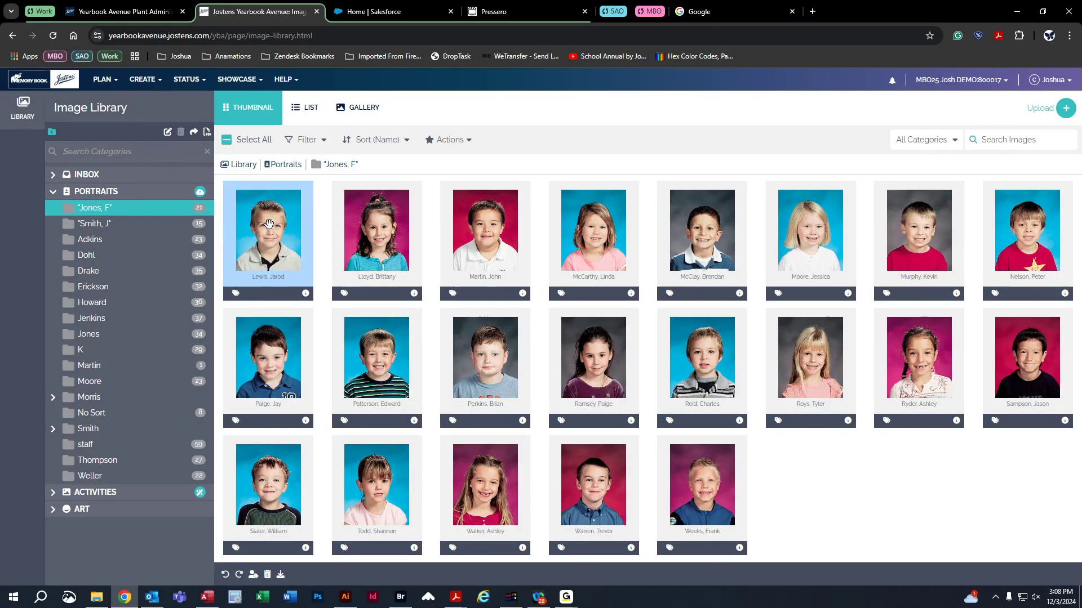
{"action": "left_click_drag", "start_coordinate": [268, 224], "coordinate": [143, 224]}
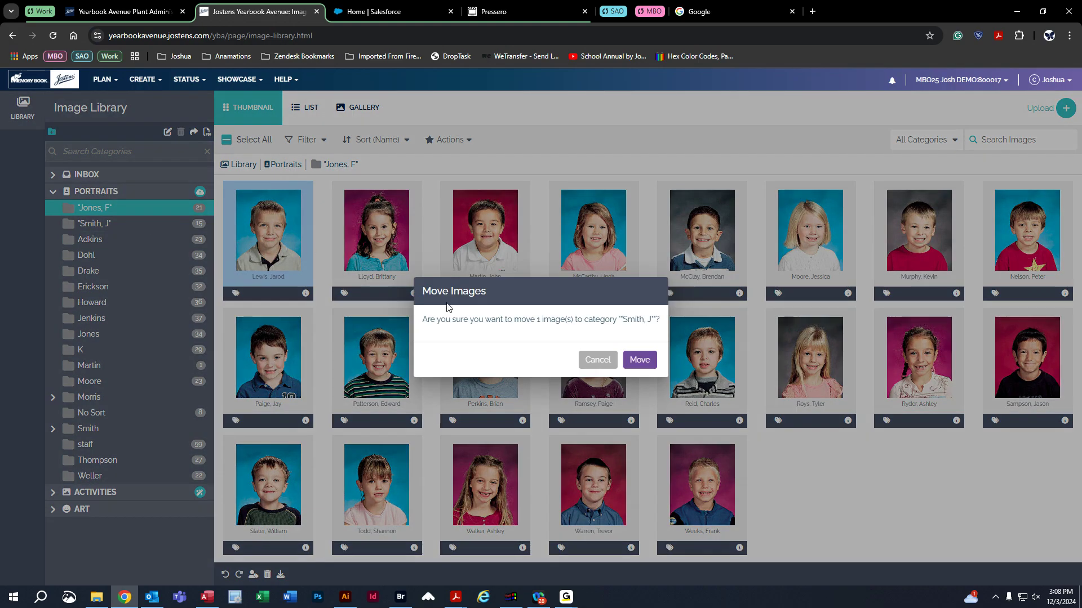
{"action": "left_click", "coordinate": [640, 360]}
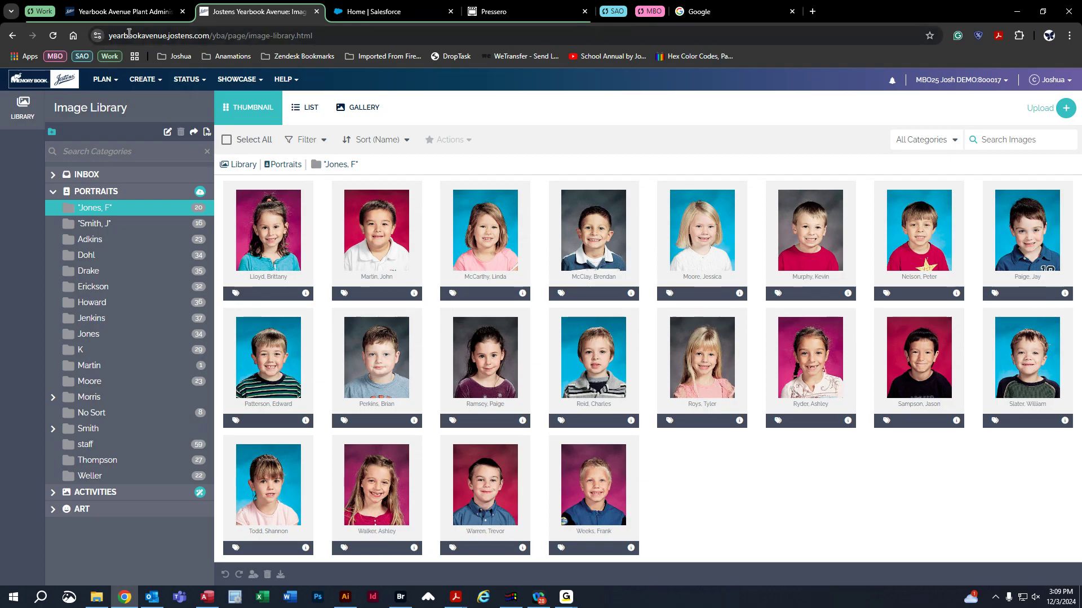
- Check the pop-ups and redirects permission in the browser's site information for Yearbook Avenue
{"action": "left_click", "coordinate": [97, 35]}
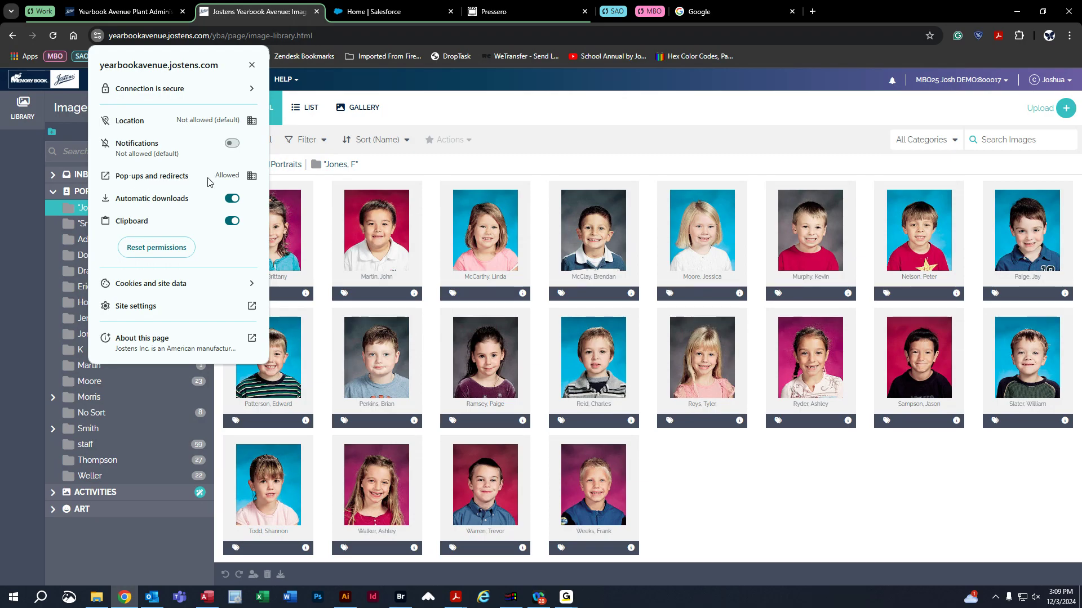
{"action": "left_click", "coordinate": [399, 175]}
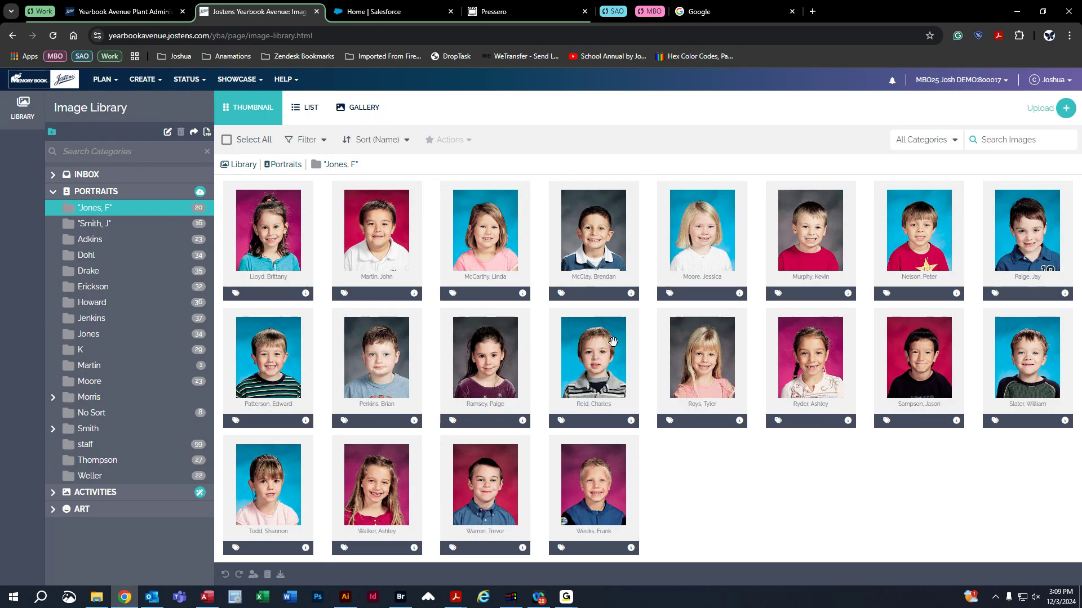
- Set the Use Portrait preference of the fourth portrait, 1038.jpg, to Use 'No Photo' in its image details
{"action": "left_click", "coordinate": [631, 211]}
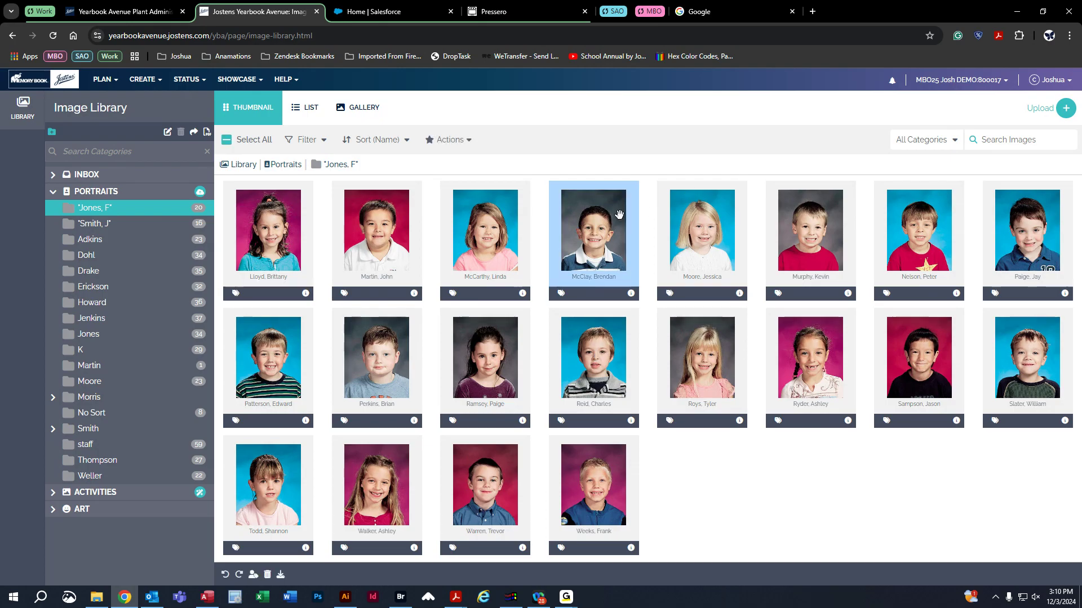
{"action": "left_click", "coordinate": [630, 294]}
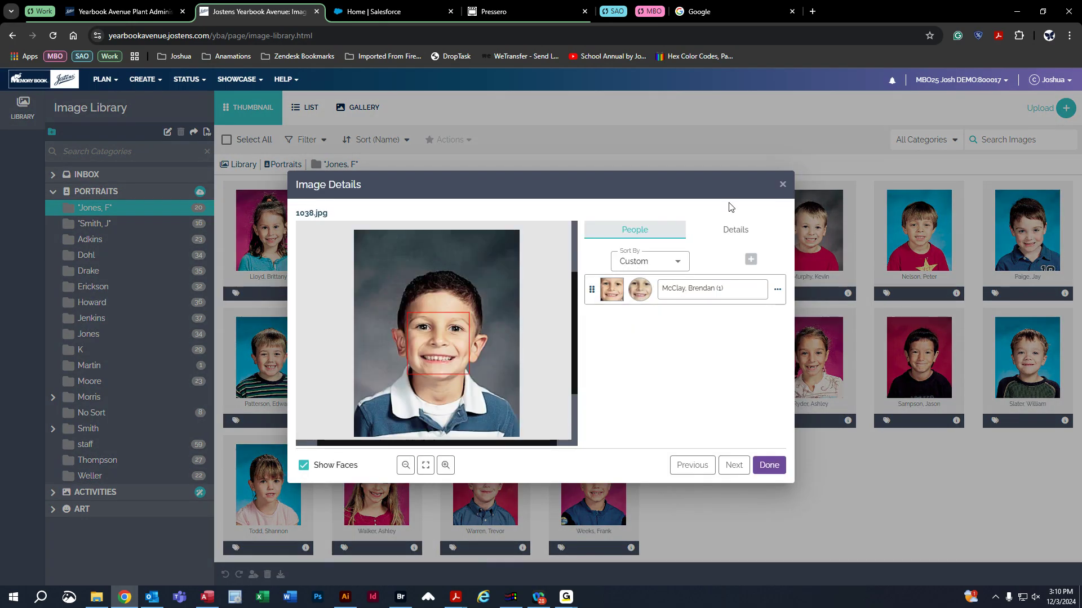
{"action": "left_click", "coordinate": [783, 183]}
{"action": "left_click", "coordinate": [630, 295]}
{"action": "left_click", "coordinate": [721, 235]}
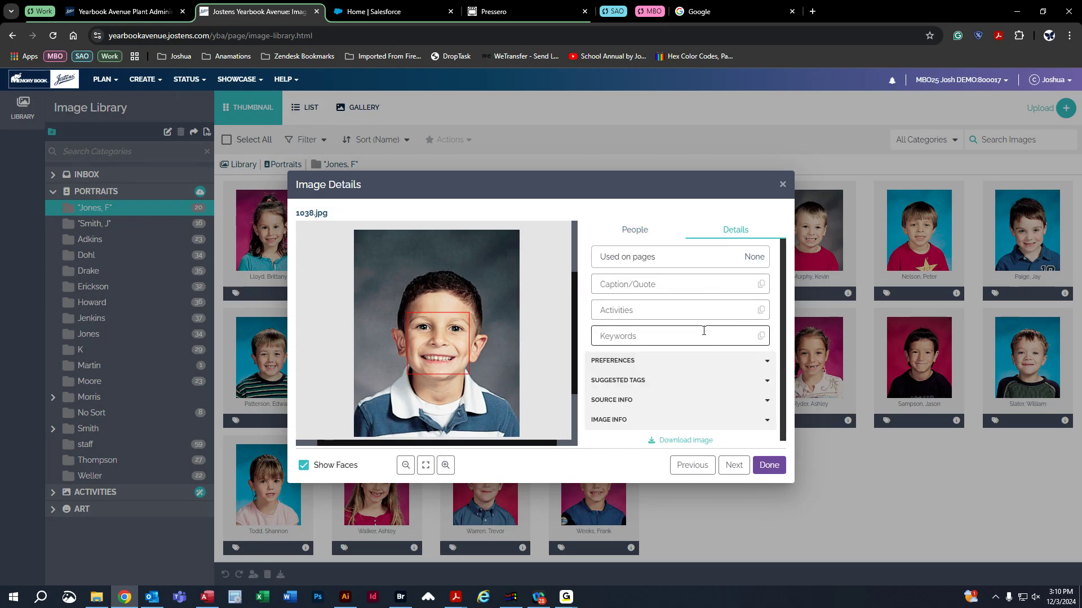
{"action": "left_click", "coordinate": [692, 360]}
{"action": "scroll", "coordinate": [692, 360], "scroll_direction": "down", "scroll_amount": 2}
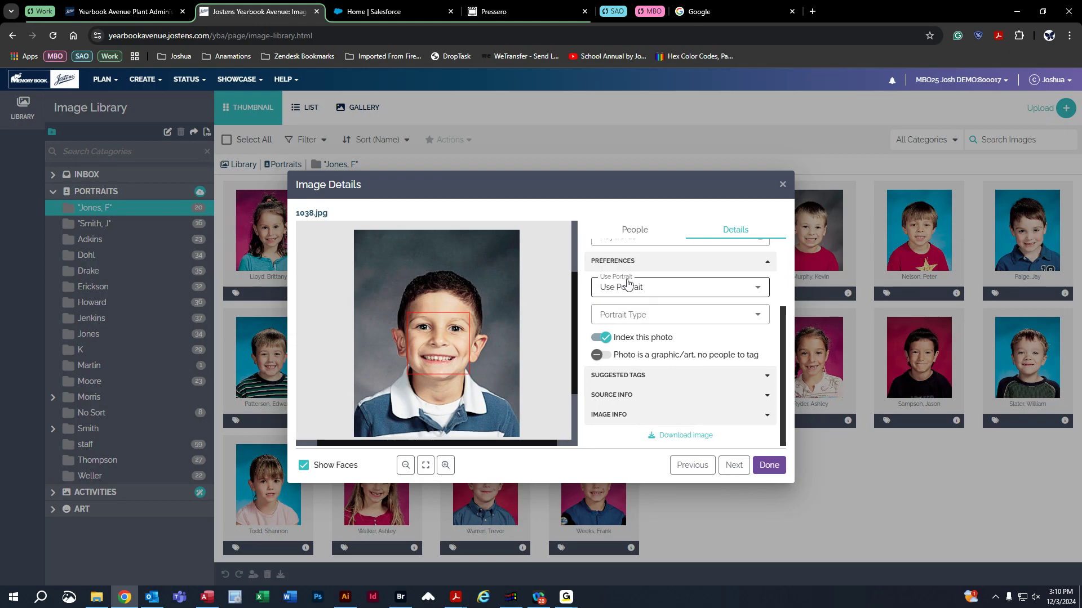
{"action": "left_click", "coordinate": [690, 291]}
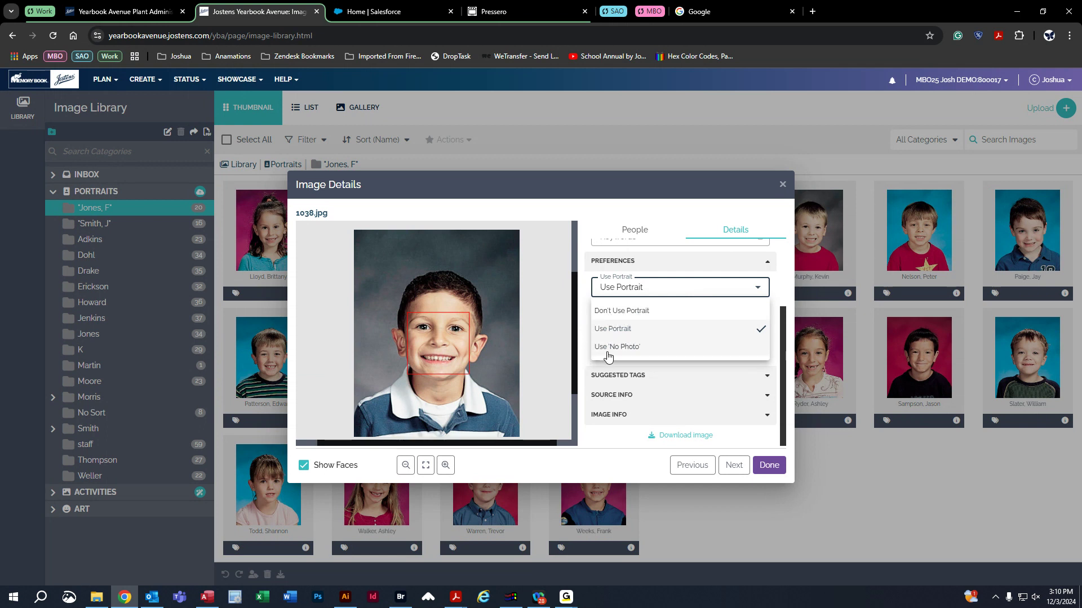
{"action": "left_click", "coordinate": [633, 353]}
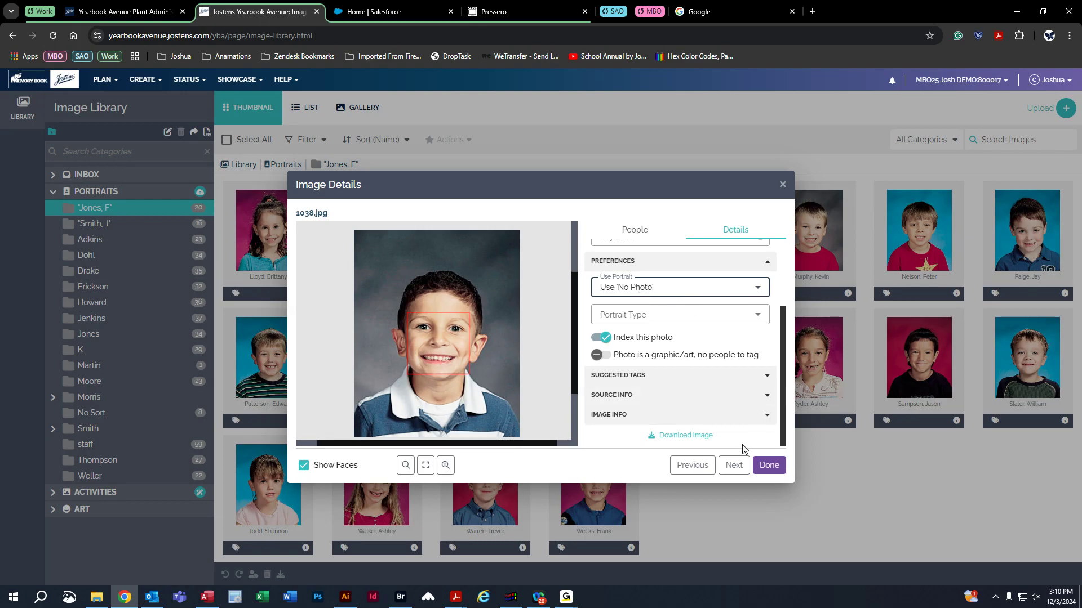
{"action": "left_click", "coordinate": [770, 466]}
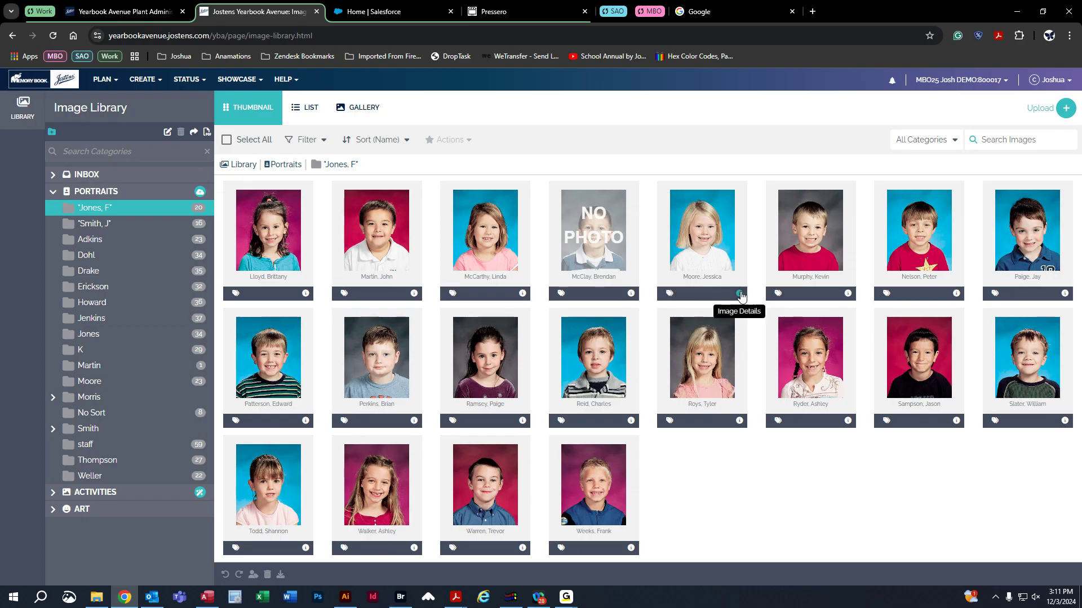
- Review the name choices and the details of the fifth portrait, 1039.jpg, and close its image details
{"action": "double_click", "coordinate": [714, 248]}
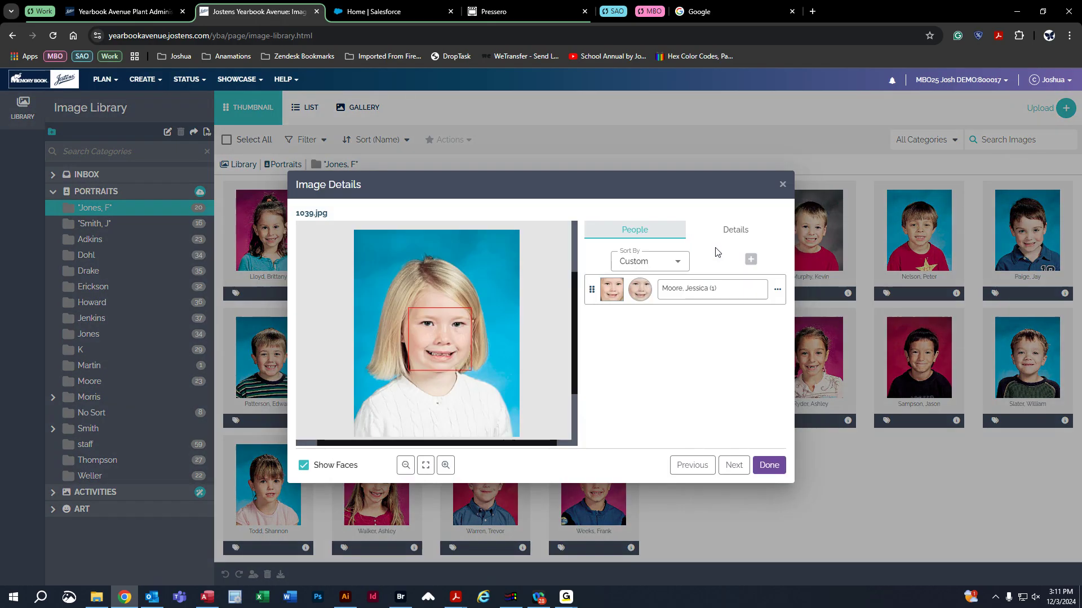
{"action": "left_click", "coordinate": [691, 288]}
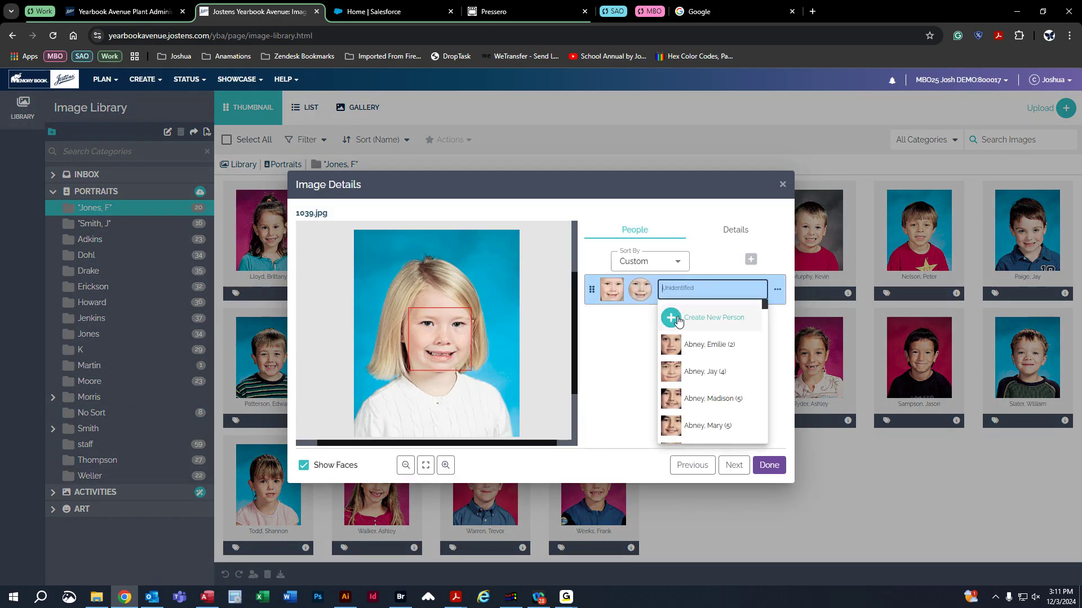
{"action": "left_click", "coordinate": [735, 236]}
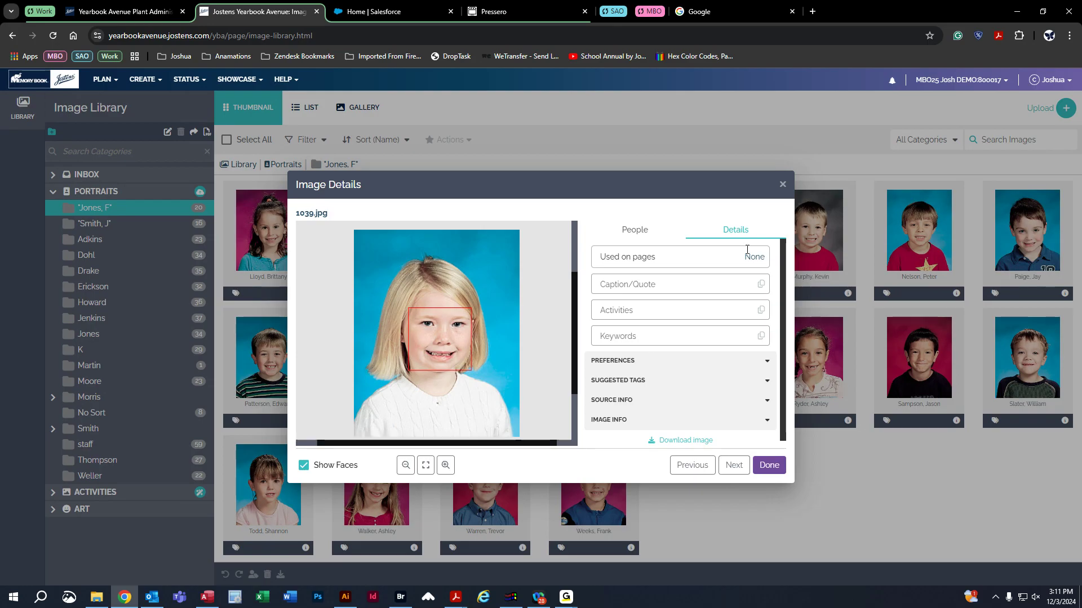
{"action": "left_click", "coordinate": [783, 184]}
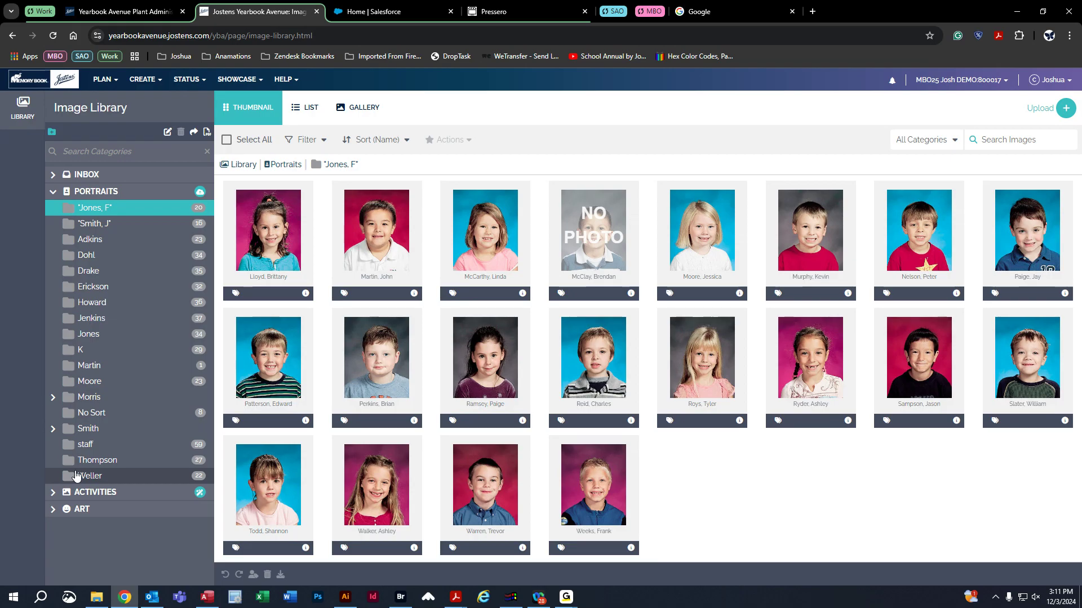
- Browse the Borders folder under Art, By Type, for the 'No Photo Available' images
{"action": "left_click", "coordinate": [55, 510]}
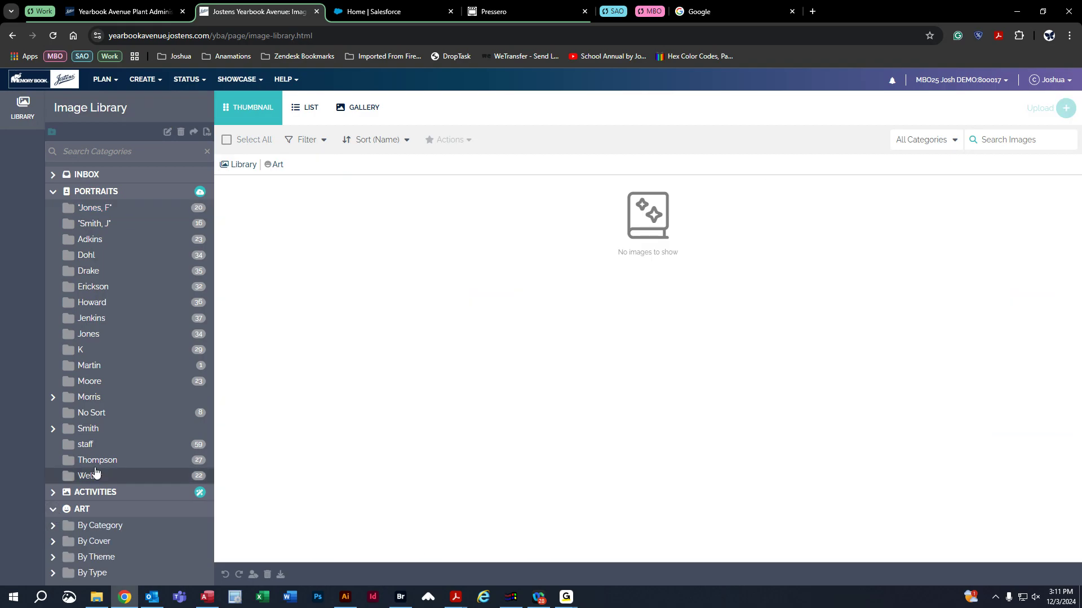
{"action": "left_click", "coordinate": [57, 573]}
{"action": "scroll", "coordinate": [144, 508], "scroll_direction": "down", "scroll_amount": 2}
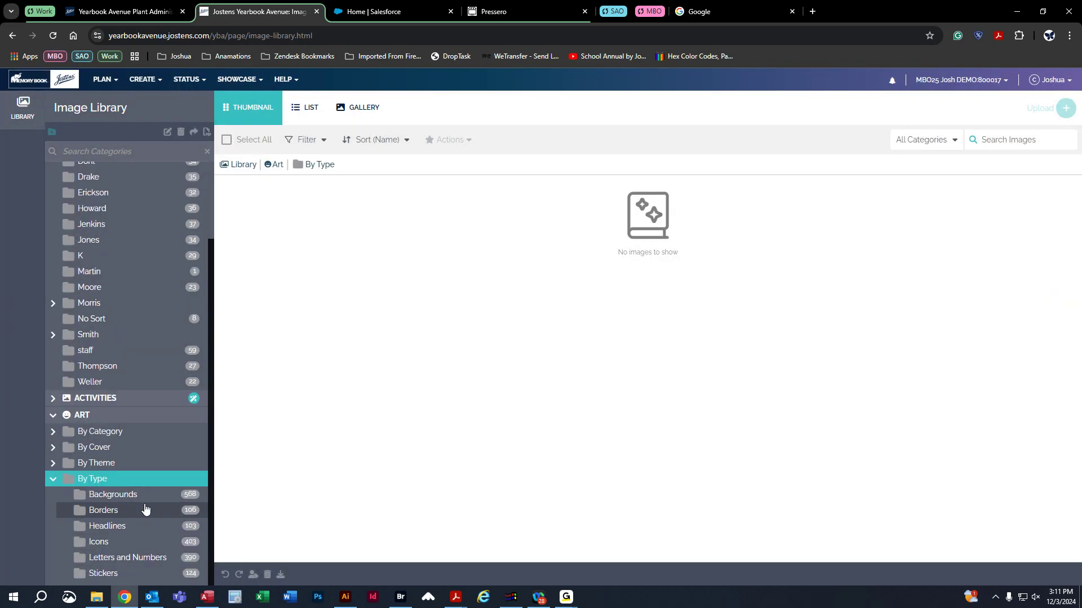
{"action": "left_click", "coordinate": [111, 514]}
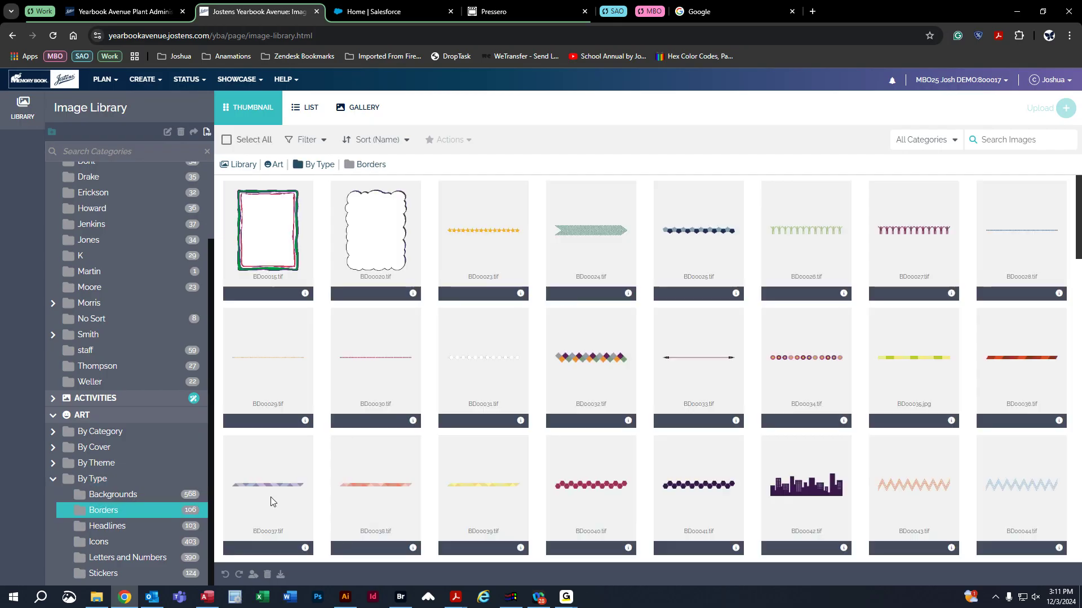
{"action": "scroll", "coordinate": [546, 411], "scroll_direction": "down", "scroll_amount": 1}
{"action": "scroll", "coordinate": [546, 415], "scroll_direction": "down", "scroll_amount": 12}
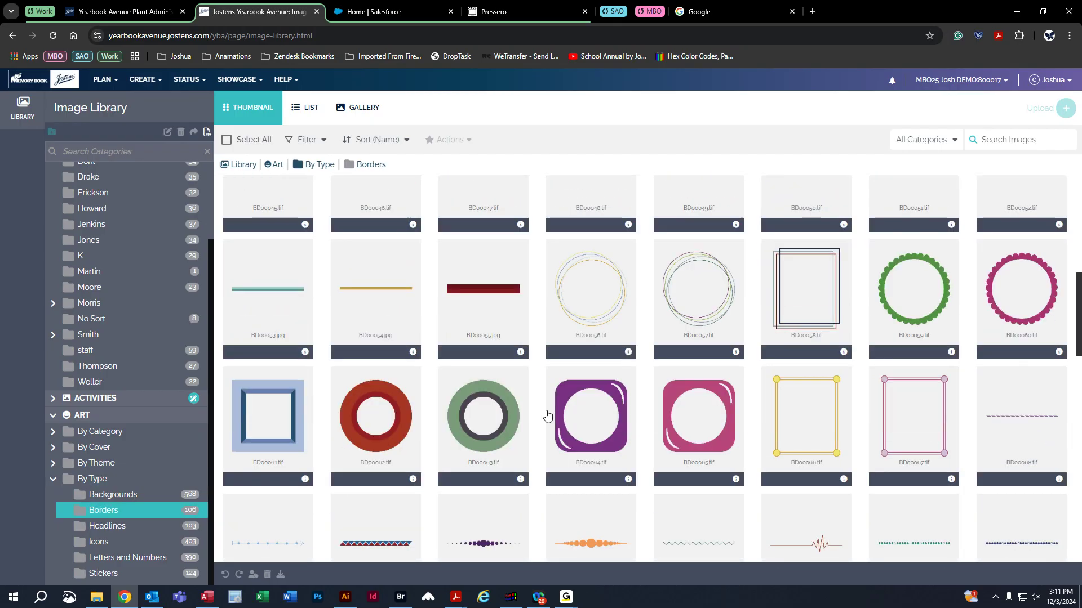
{"action": "scroll", "coordinate": [546, 416], "scroll_direction": "down", "scroll_amount": 1}
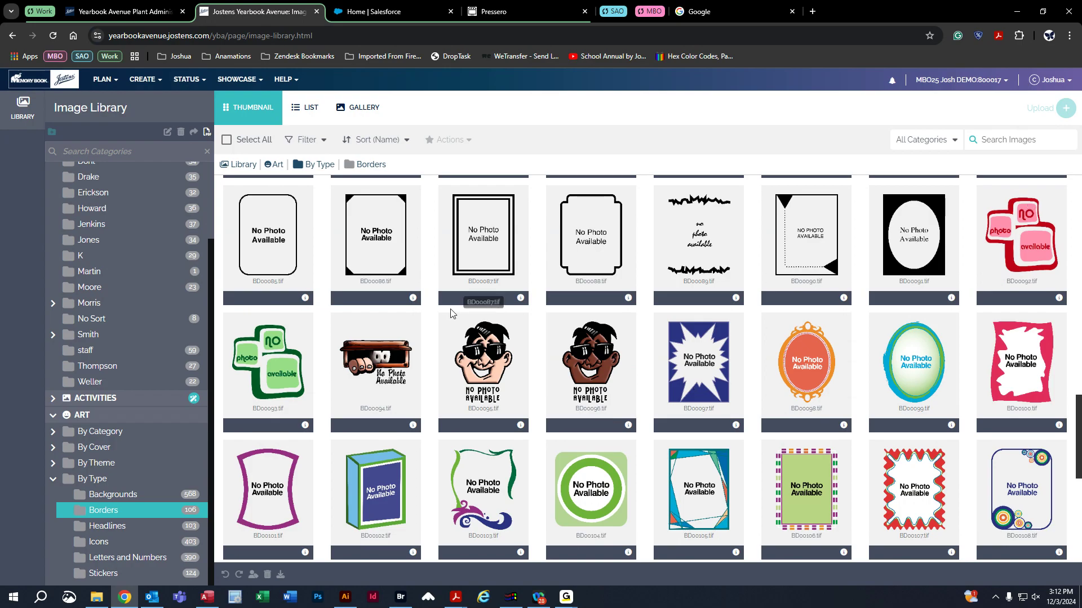
- Download the 'No Photo Available' border BD00105.tif and save it in the Pictures folder
{"action": "left_click", "coordinate": [693, 473]}
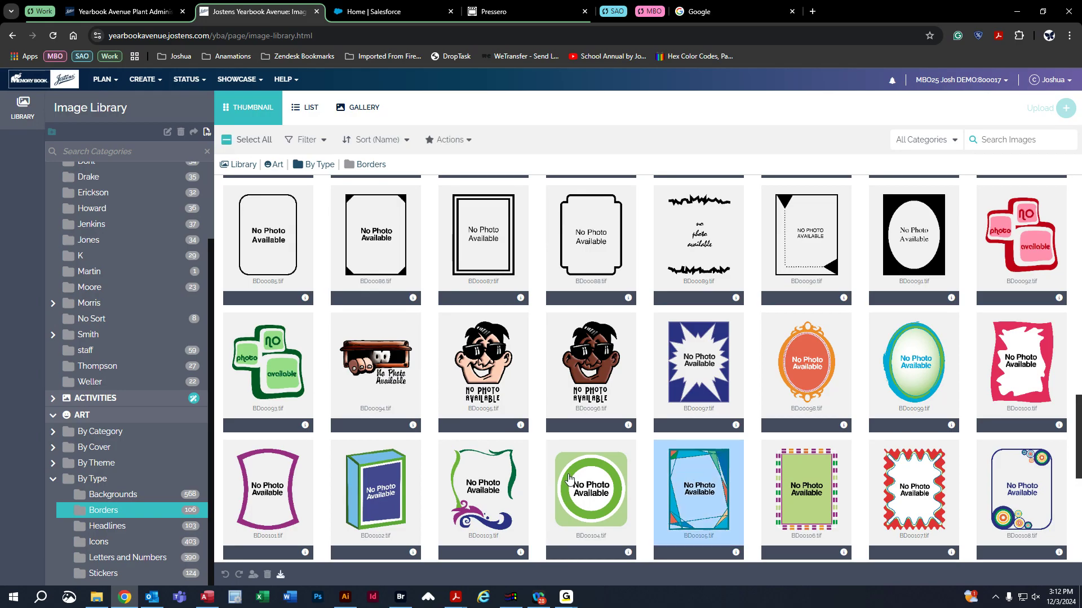
{"action": "left_click", "coordinate": [281, 576]}
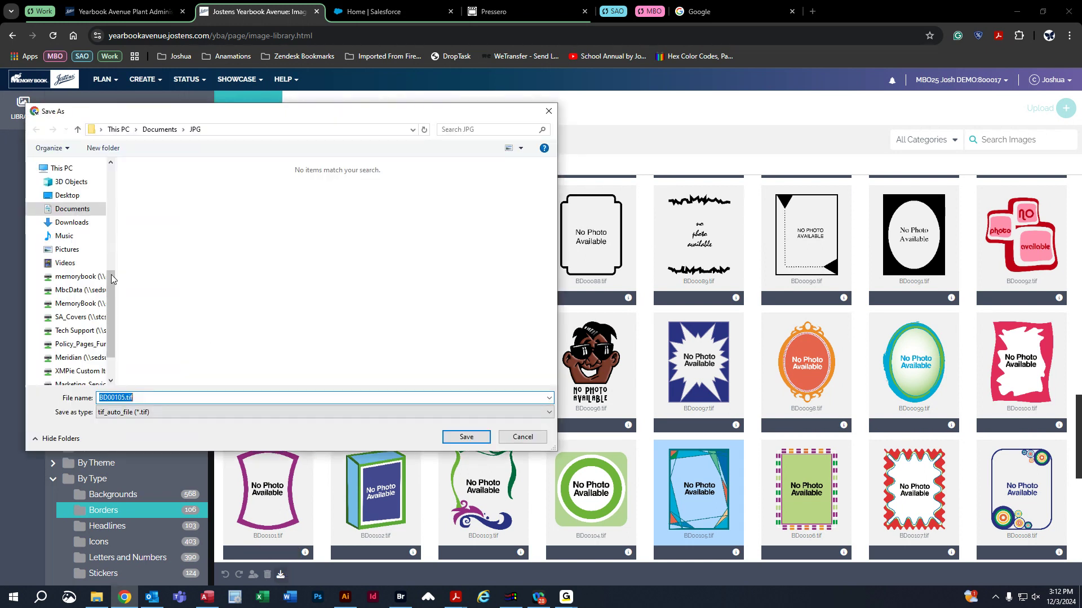
{"action": "left_click", "coordinate": [67, 249]}
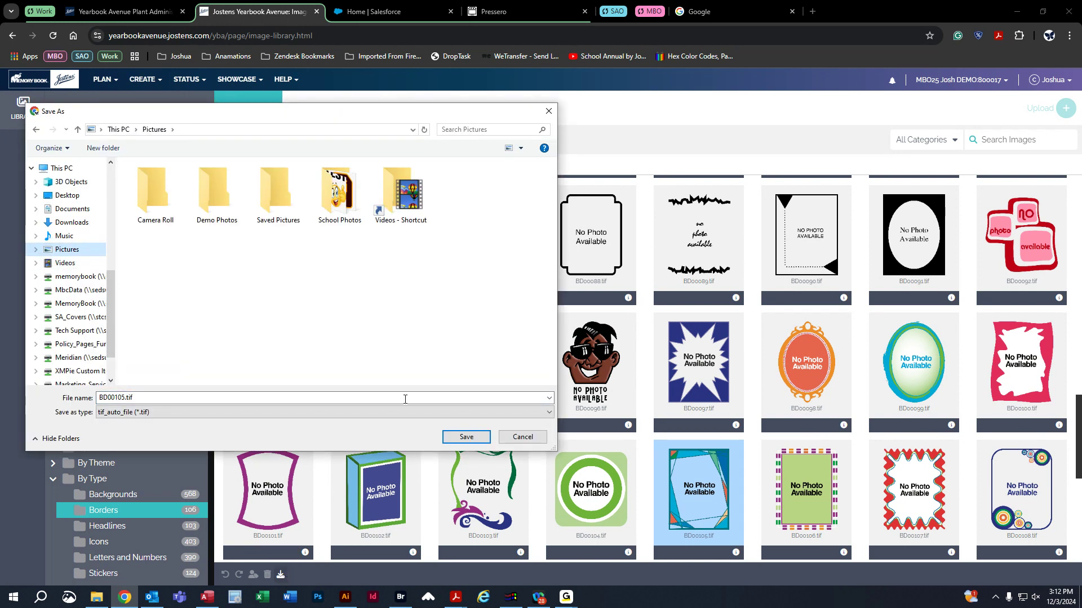
{"action": "left_click", "coordinate": [462, 440]}
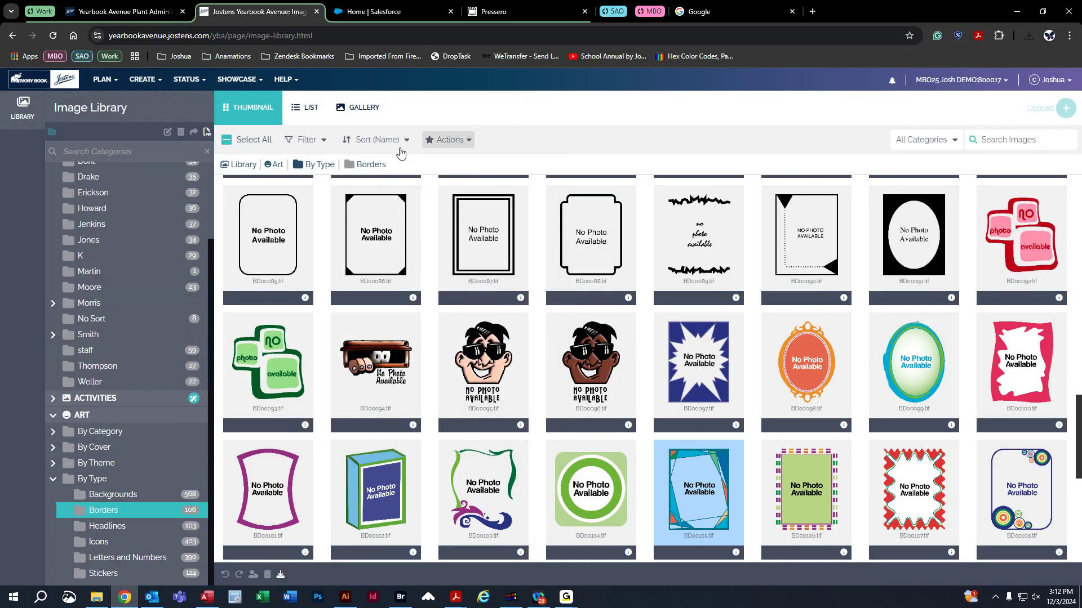
- Collapse the Art category and reopen the first homeroom folder under Portraits
{"action": "left_click", "coordinate": [65, 479]}
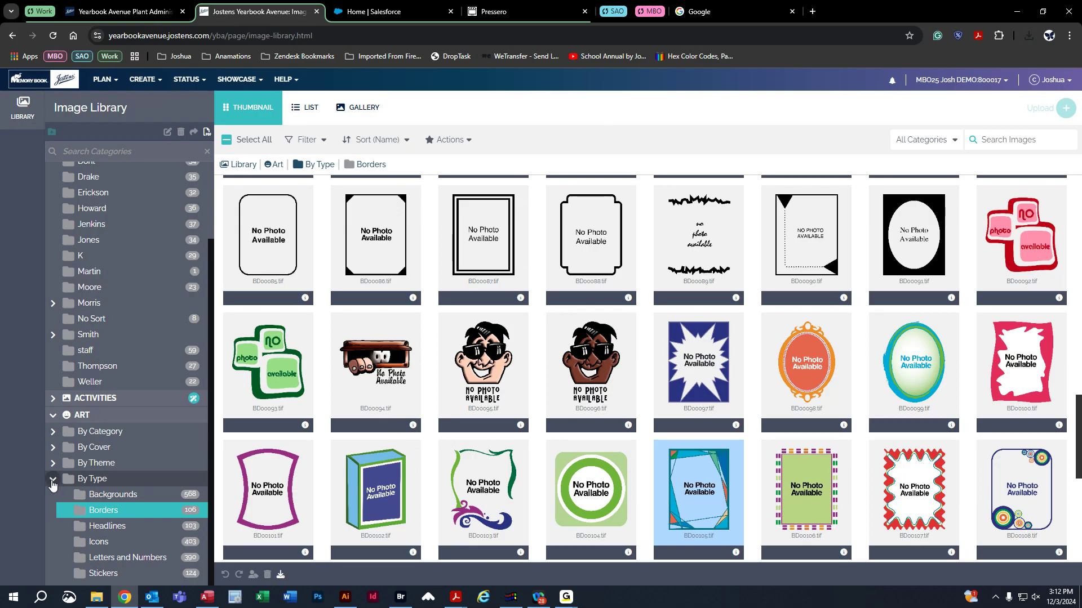
{"action": "left_click", "coordinate": [54, 509]}
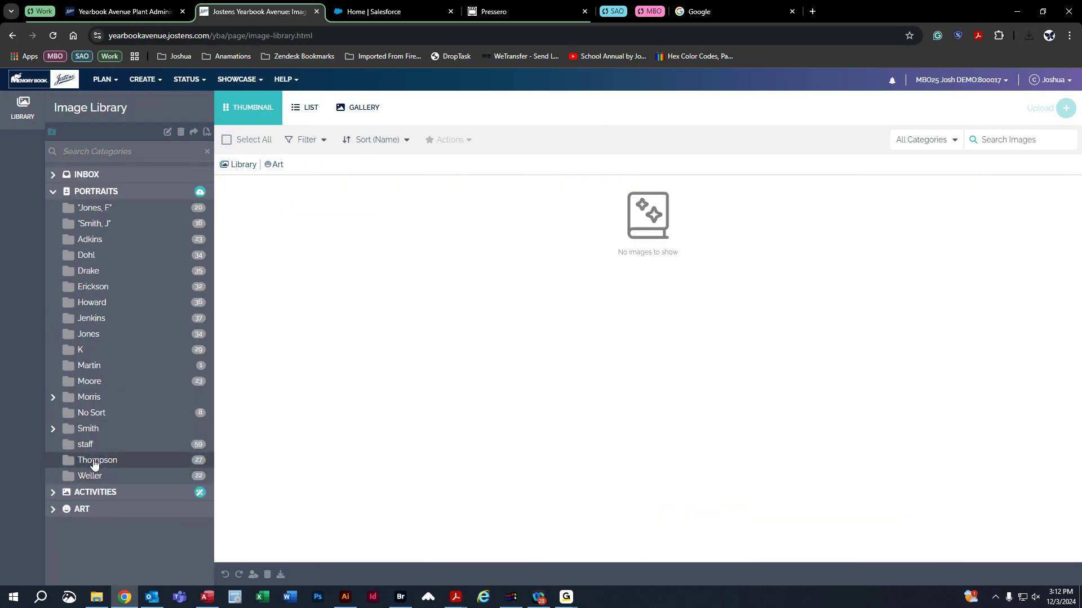
{"action": "left_click", "coordinate": [132, 193]}
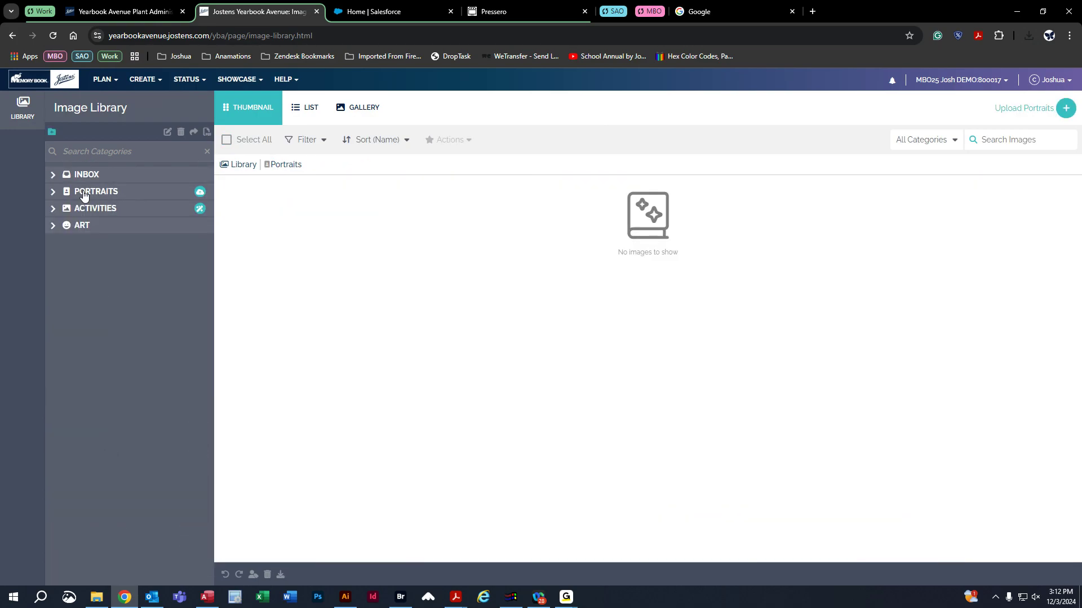
{"action": "left_click", "coordinate": [51, 192]}
{"action": "left_click", "coordinate": [107, 208]}
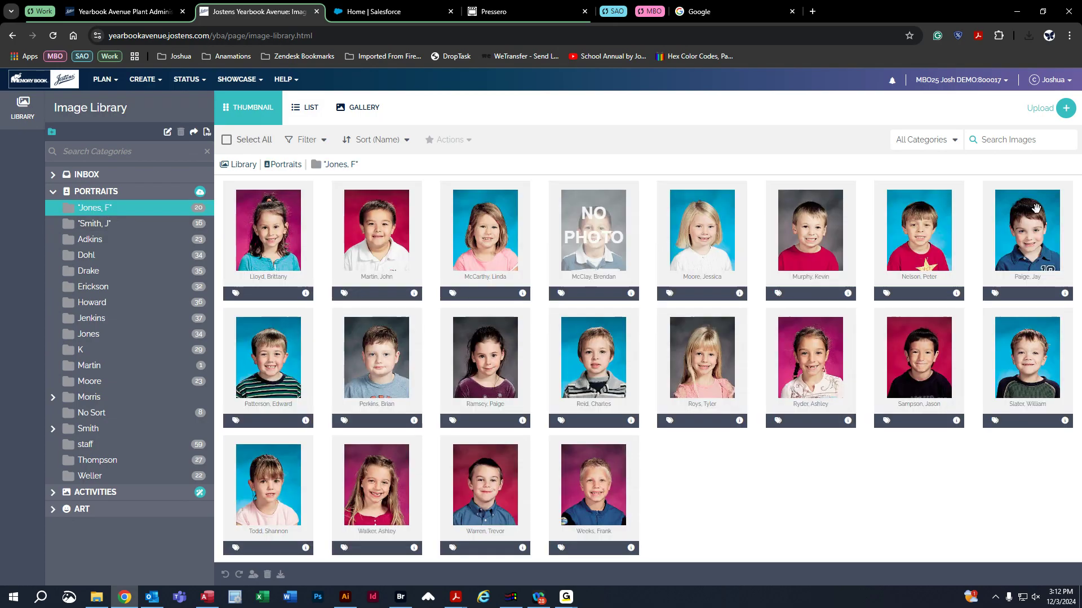
- Upload BD00105.tif from the File Explorer Pictures folder into the first homeroom folder and dismiss the upload notice
{"action": "left_click", "coordinate": [1065, 108]}
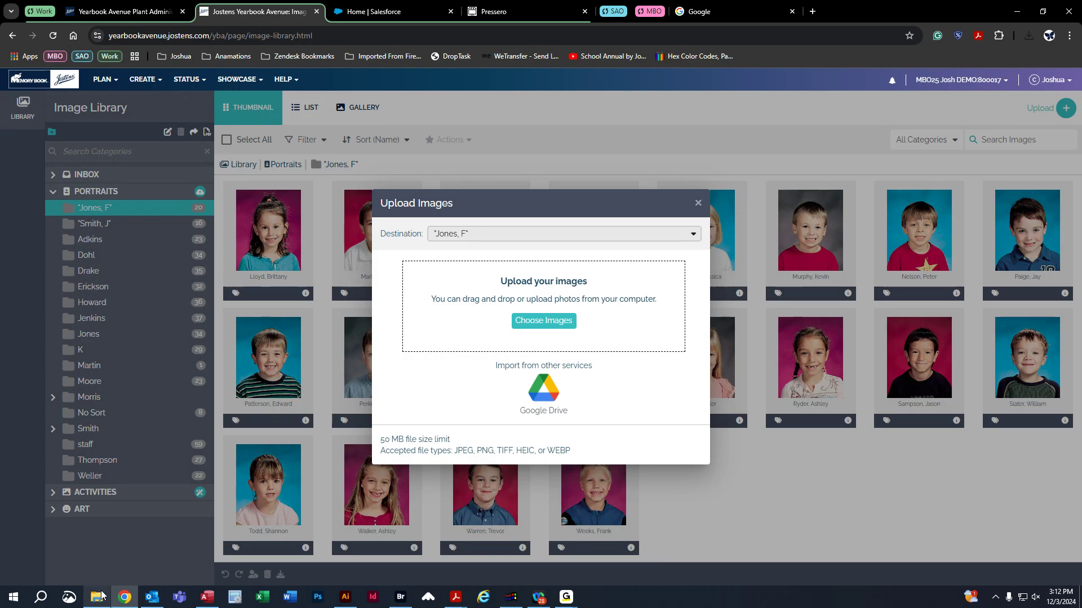
{"action": "mouse_move", "coordinate": [96, 601]}
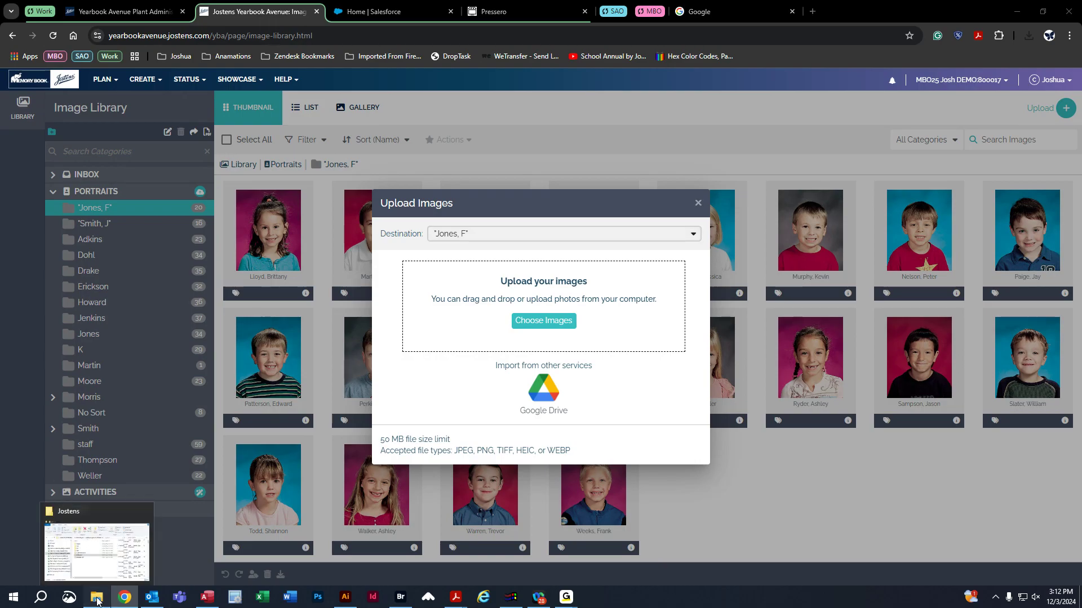
{"action": "left_click", "coordinate": [96, 550]}
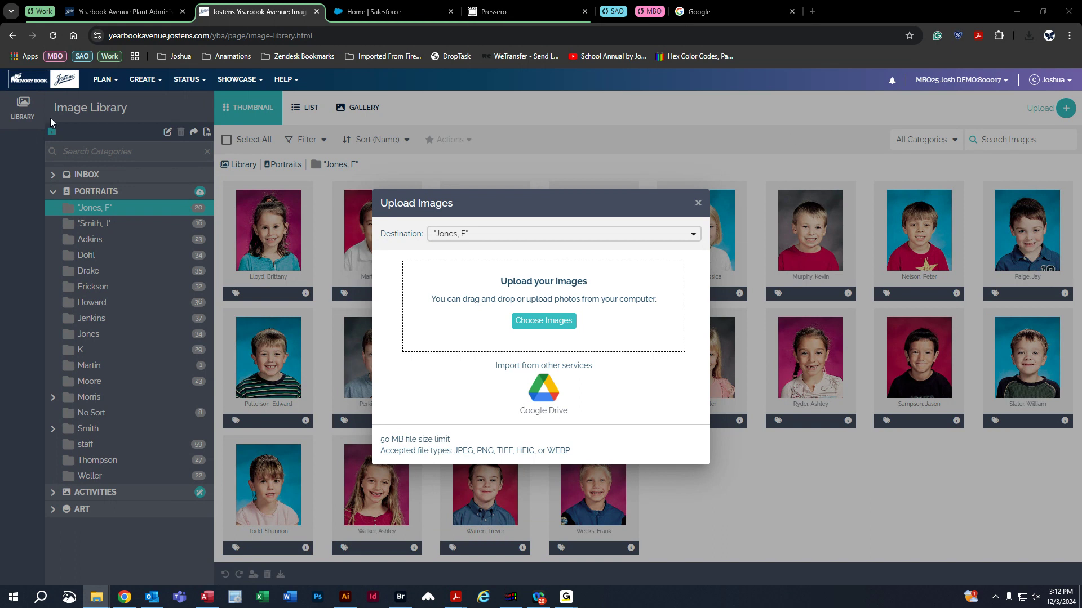
{"action": "left_click_drag", "start_coordinate": [290, 179], "coordinate": [288, 36]}
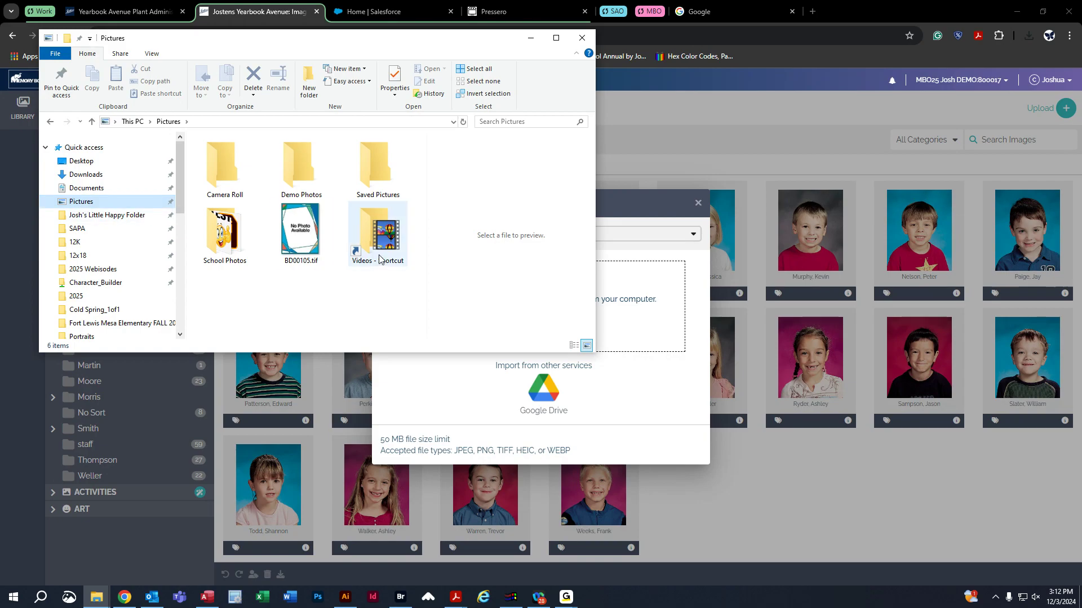
{"action": "left_click", "coordinate": [309, 226]}
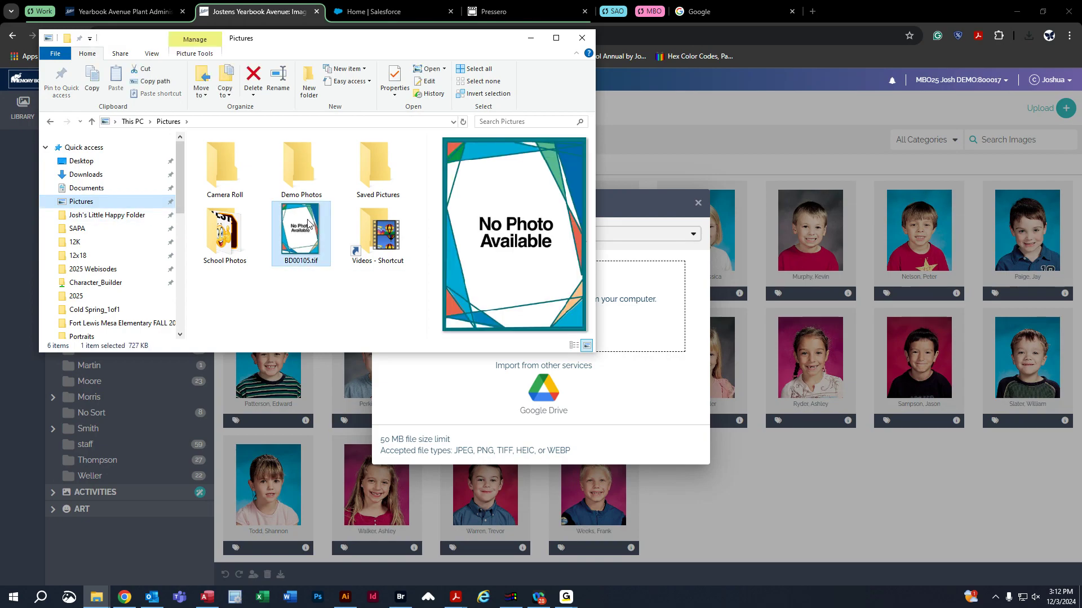
{"action": "left_click_drag", "start_coordinate": [308, 224], "coordinate": [643, 317]}
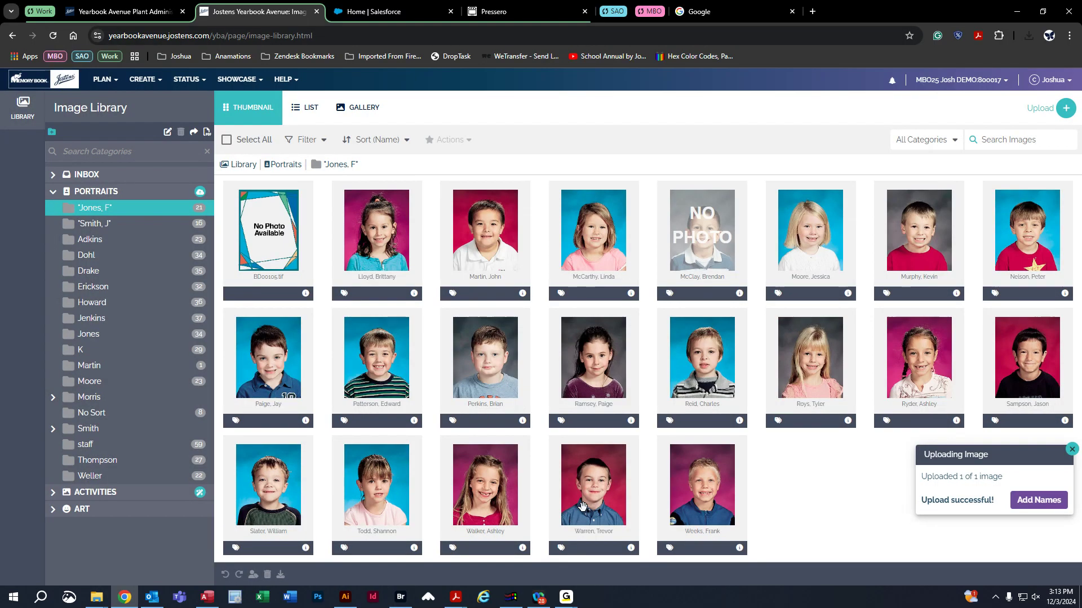
{"action": "left_click", "coordinate": [1070, 449]}
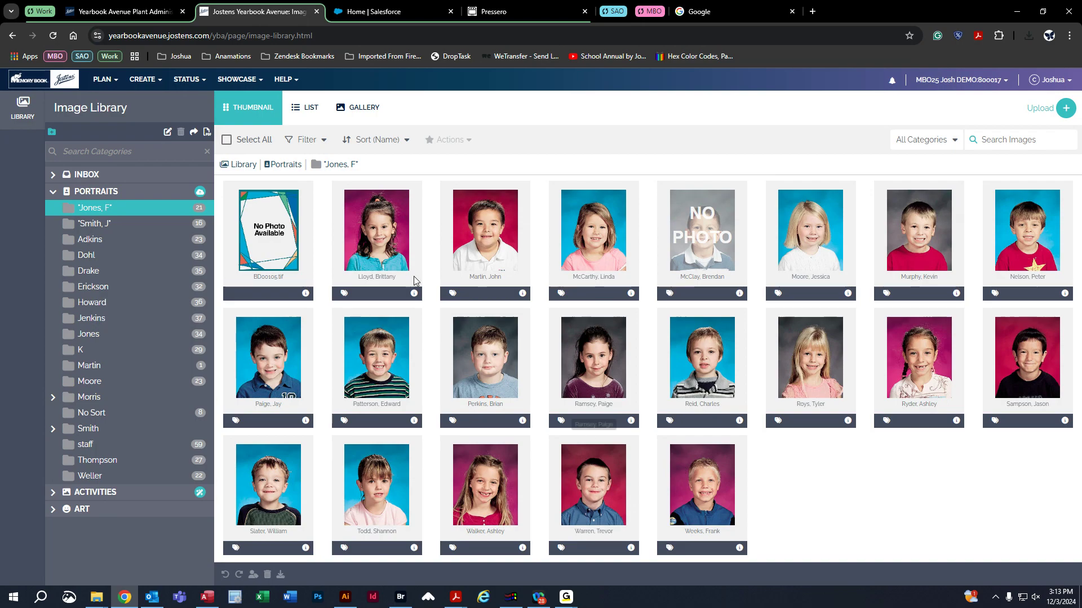
- Add a face tag at the centre of BD00105.tif in its image details and bring up the name choices
{"action": "double_click", "coordinate": [258, 217]}
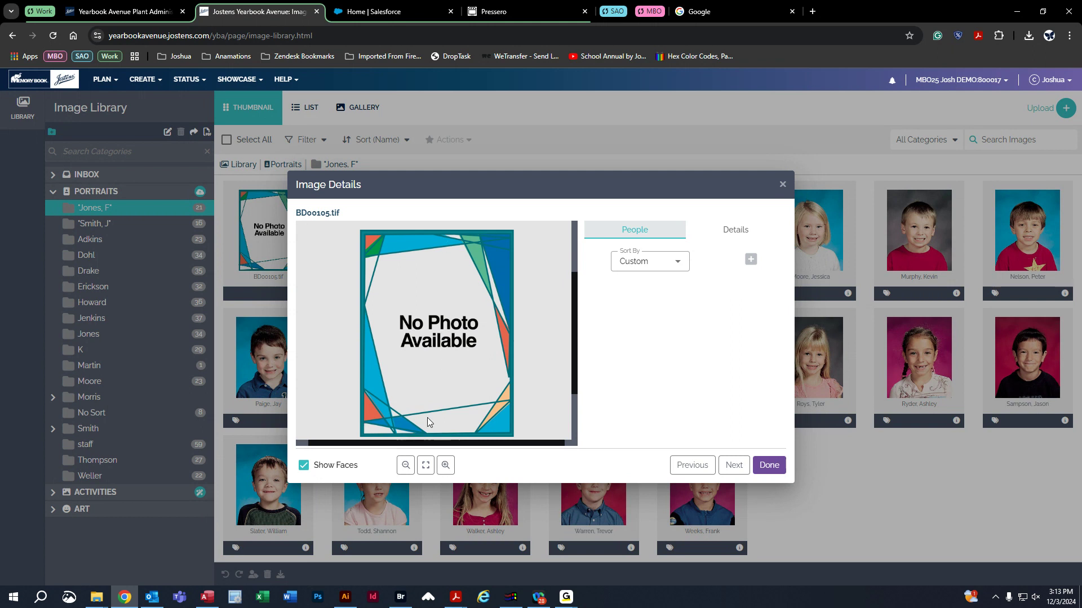
{"action": "left_click", "coordinate": [439, 334]}
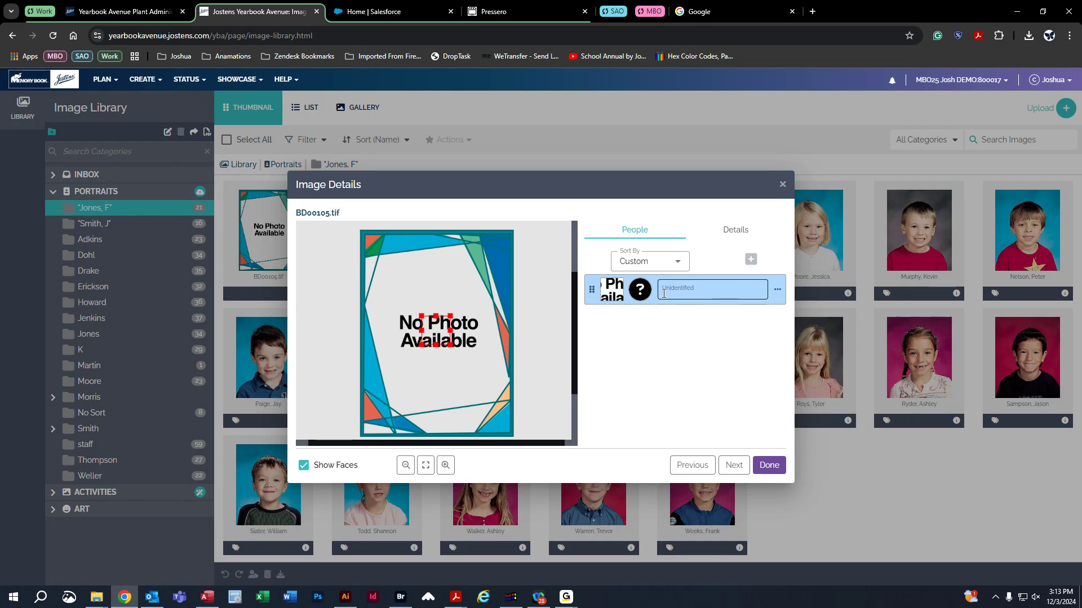
{"action": "left_click", "coordinate": [704, 293]}
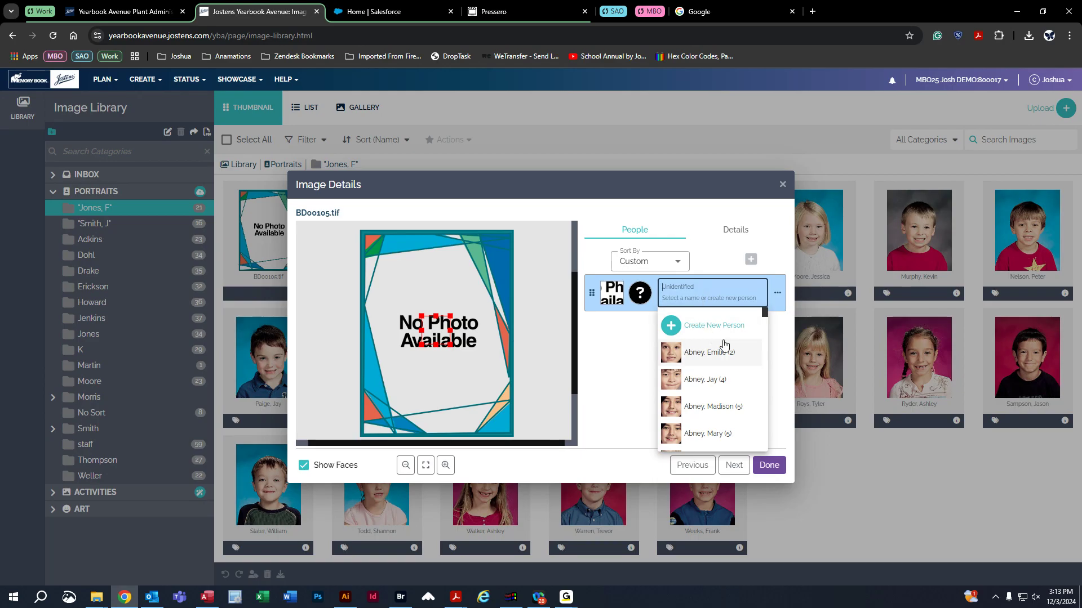
{"action": "mouse_move", "coordinate": [764, 315]}
{"action": "left_mouse_down"}
{"action": "mouse_move", "coordinate": [765, 369]}
{"action": "mouse_move", "coordinate": [764, 313]}
{"action": "left_mouse_up"}
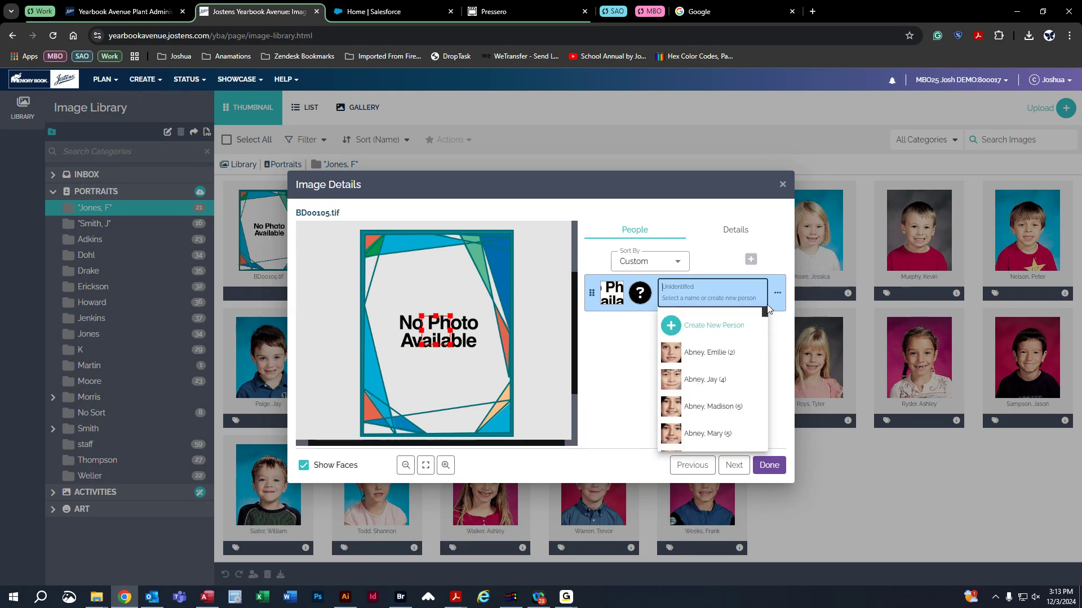
- Start a new person for the face tag and enter the student's first and last name
{"action": "left_click", "coordinate": [712, 331]}
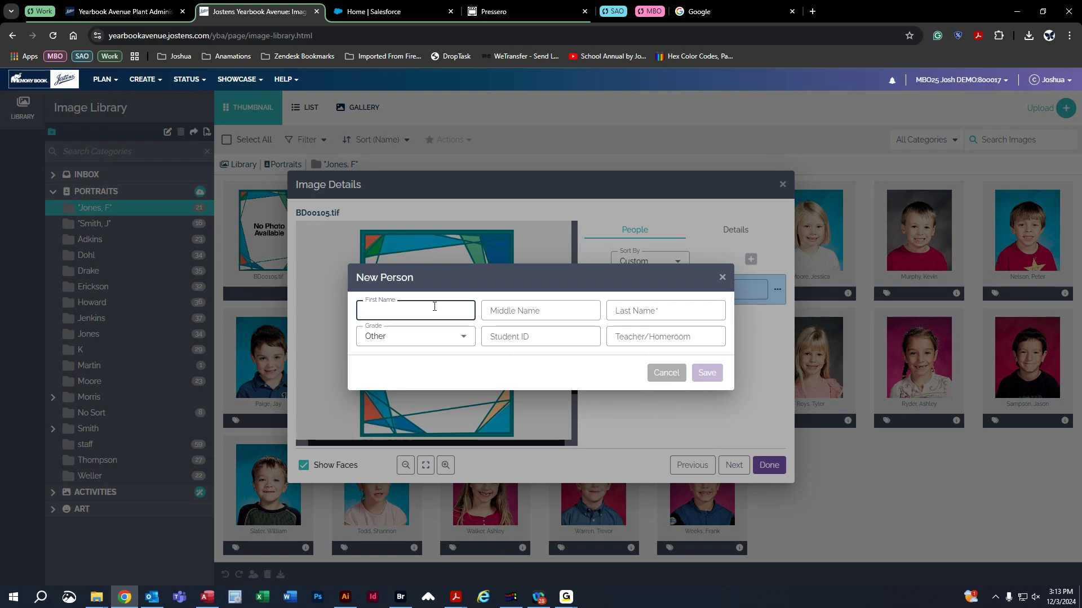
{"action": "key", "text": "Tab"}
{"action": "key", "text": "Tab"}
{"action": "type", "text": "M"}
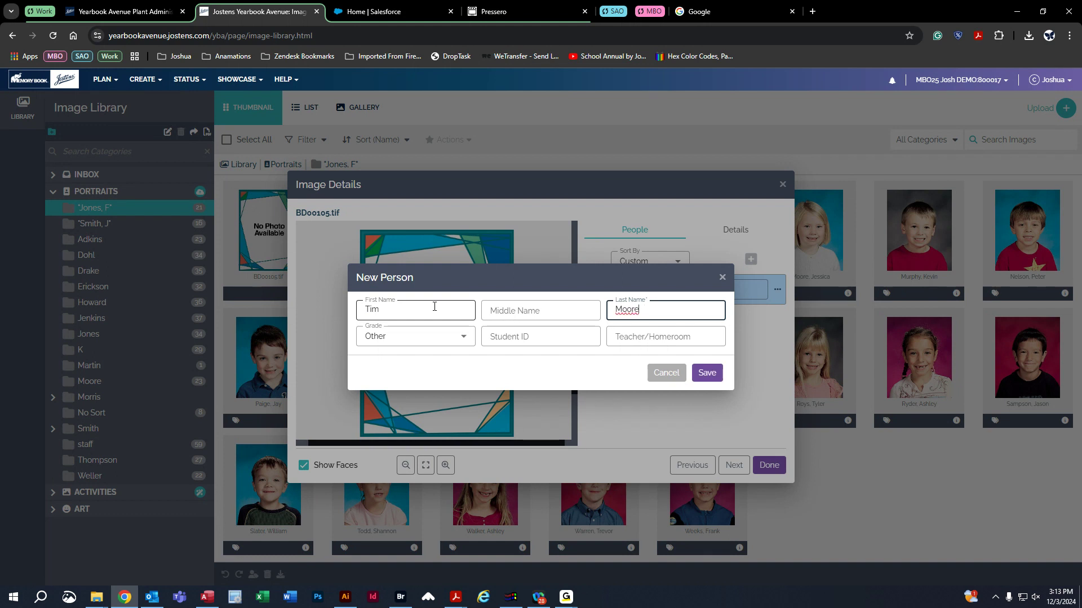
{"action": "key", "text": "BackSpace"}
{"action": "key", "text": "BackSpace"}
{"action": "key", "text": "BackSpace"}
{"action": "key", "text": "BackSpace"}
{"action": "key", "text": "BackSpace"}
{"action": "type", "text": "m"}
{"action": "key", "text": "Left"}
{"action": "key", "text": "Left"}
{"action": "key", "text": "Left"}
{"action": "key", "text": "BackSpace"}
{"action": "type", "text": "M"}
- Set the new person's grade to 3rd Grade, save the person and finish the image details
{"action": "left_click", "coordinate": [458, 340]}
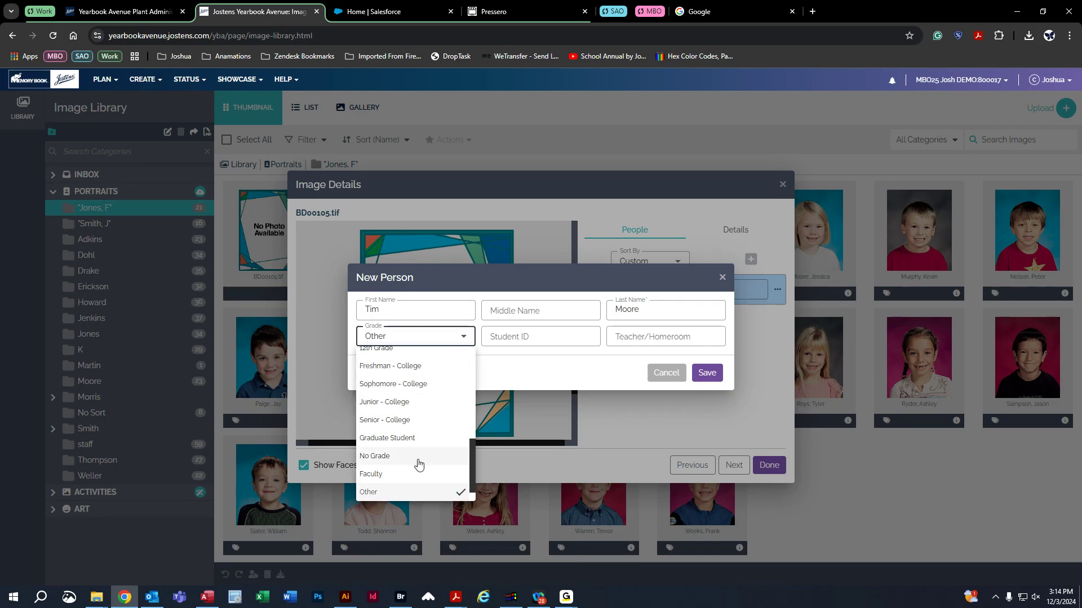
{"action": "scroll", "coordinate": [419, 463], "scroll_direction": "up", "scroll_amount": 5}
{"action": "left_click", "coordinate": [386, 448]}
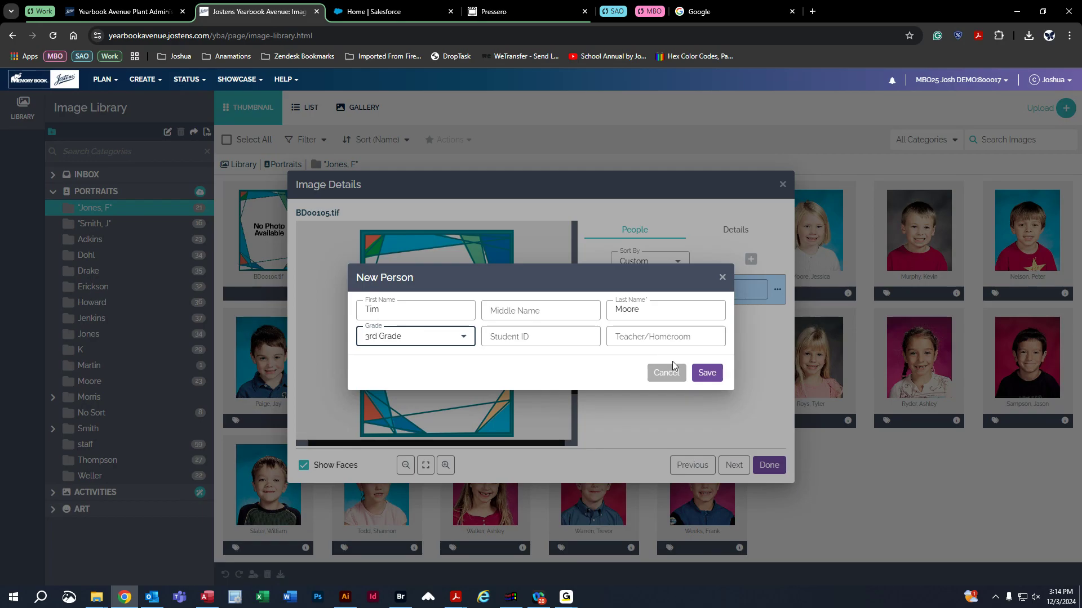
{"action": "left_click", "coordinate": [707, 373]}
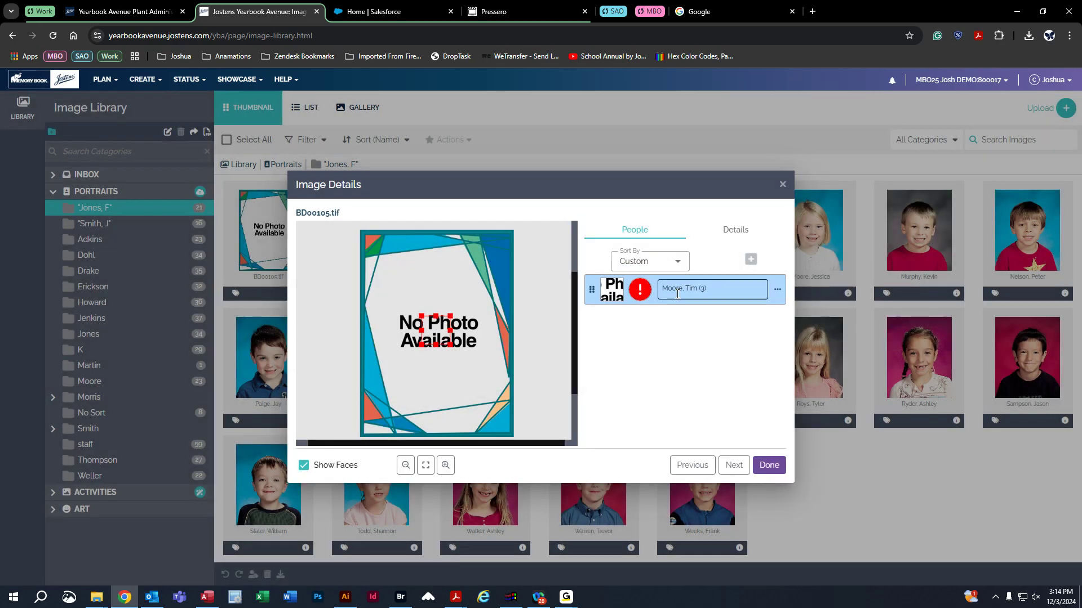
{"action": "left_click", "coordinate": [769, 465]}
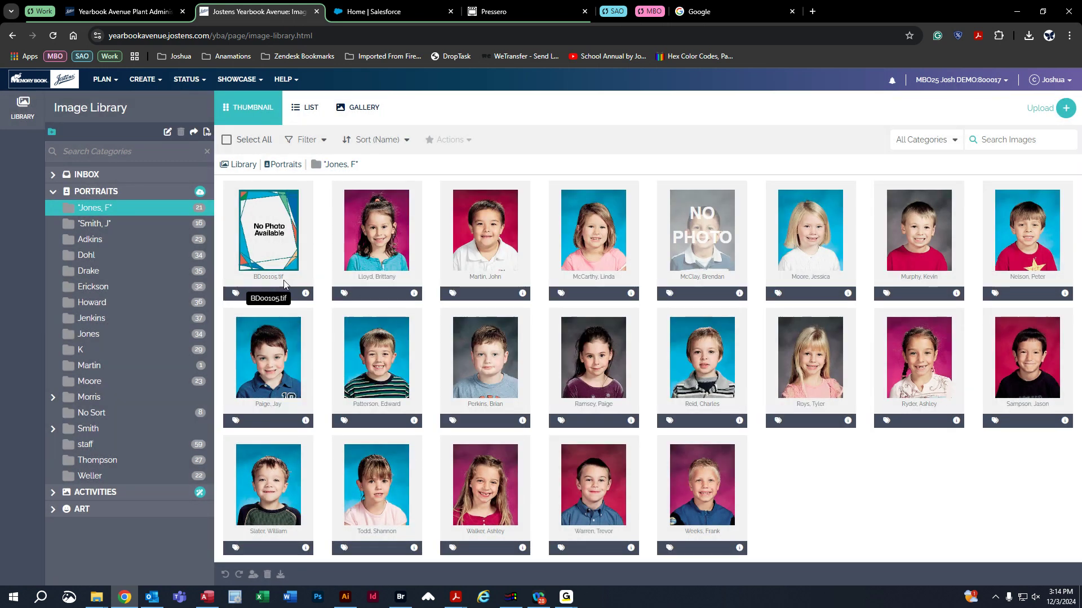
- Reload the first homeroom folder and check where the newly named No Photo Available placeholder sits among the portraits
{"action": "left_click", "coordinate": [95, 222]}
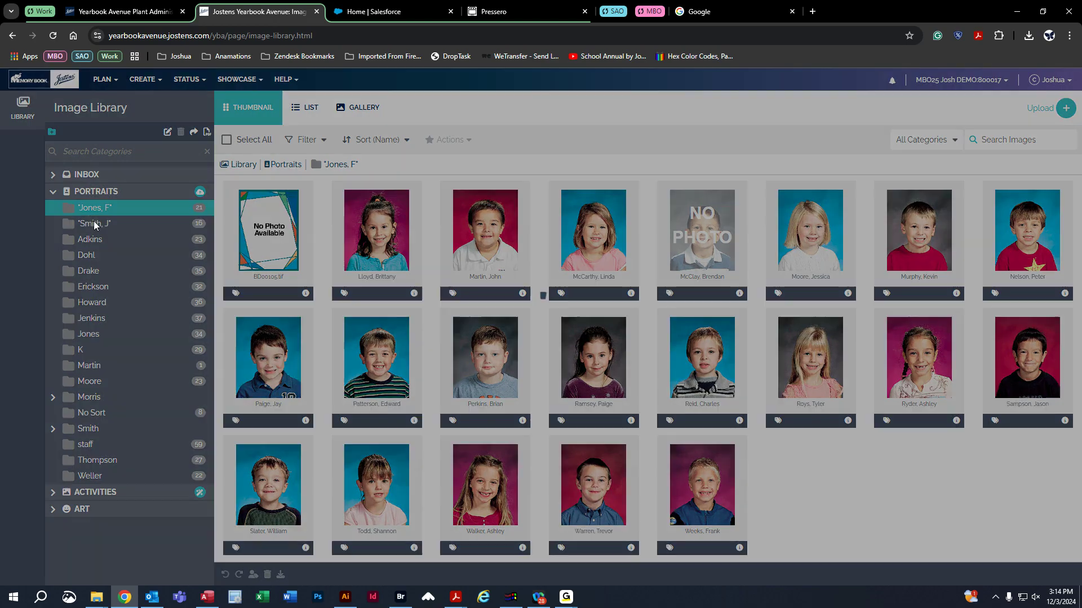
{"action": "left_click", "coordinate": [96, 208]}
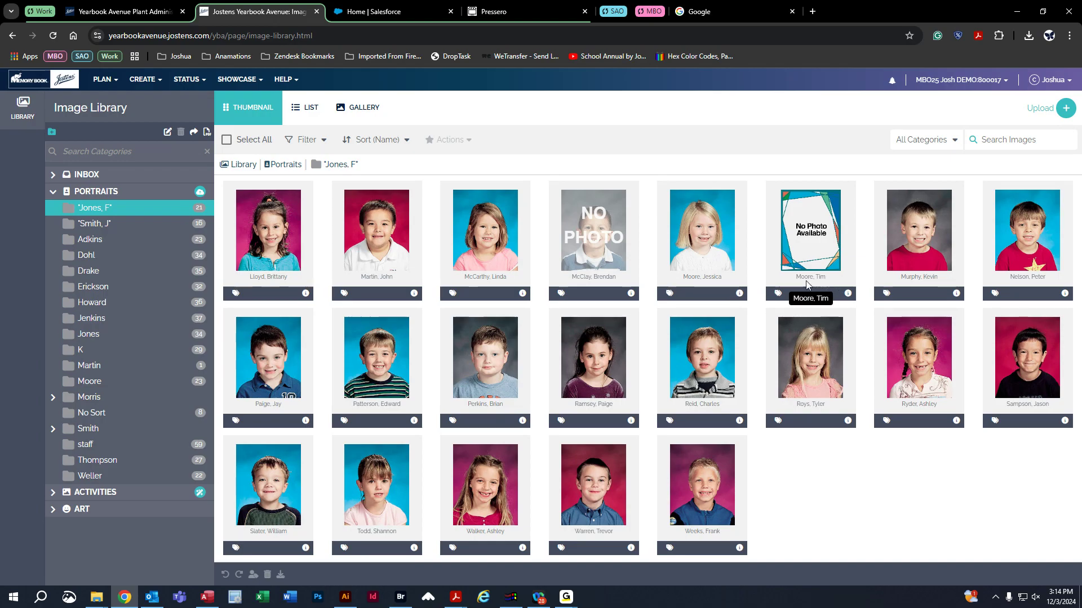
{"action": "mouse_move", "coordinate": [780, 298]}
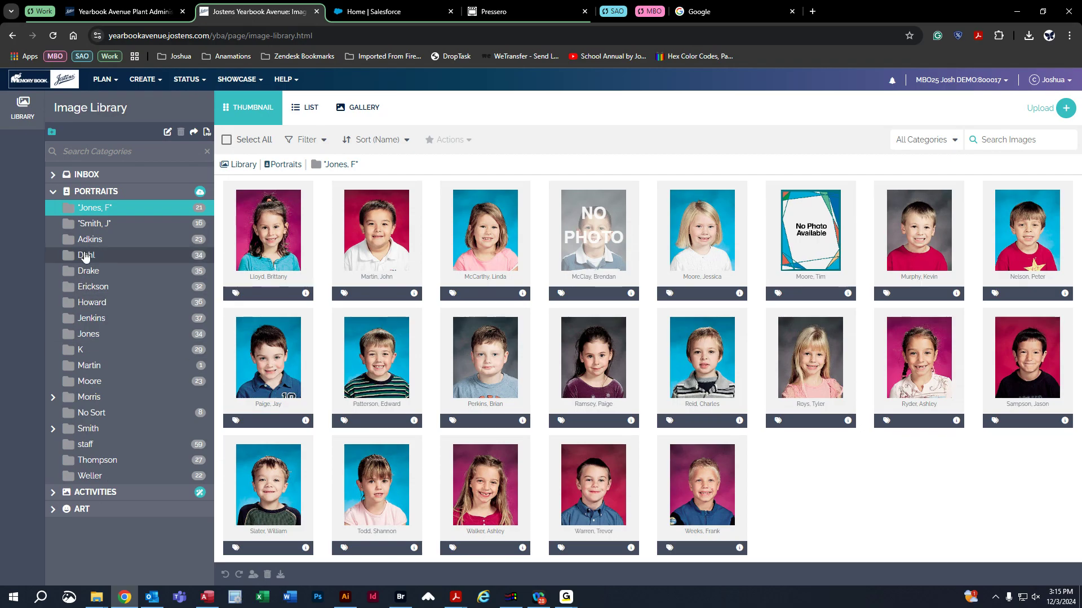
- Expand the nested homeroom folder through its Other subfolder and view the portraits in subfolder o
{"action": "left_click", "coordinate": [54, 399]}
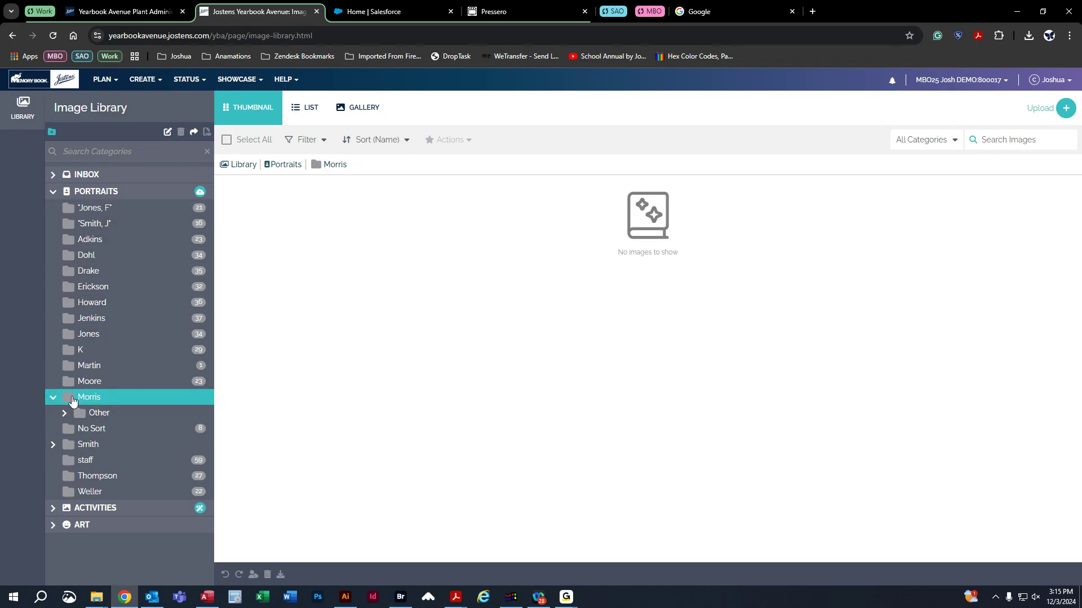
{"action": "left_click", "coordinate": [53, 399]}
{"action": "left_click", "coordinate": [53, 399]}
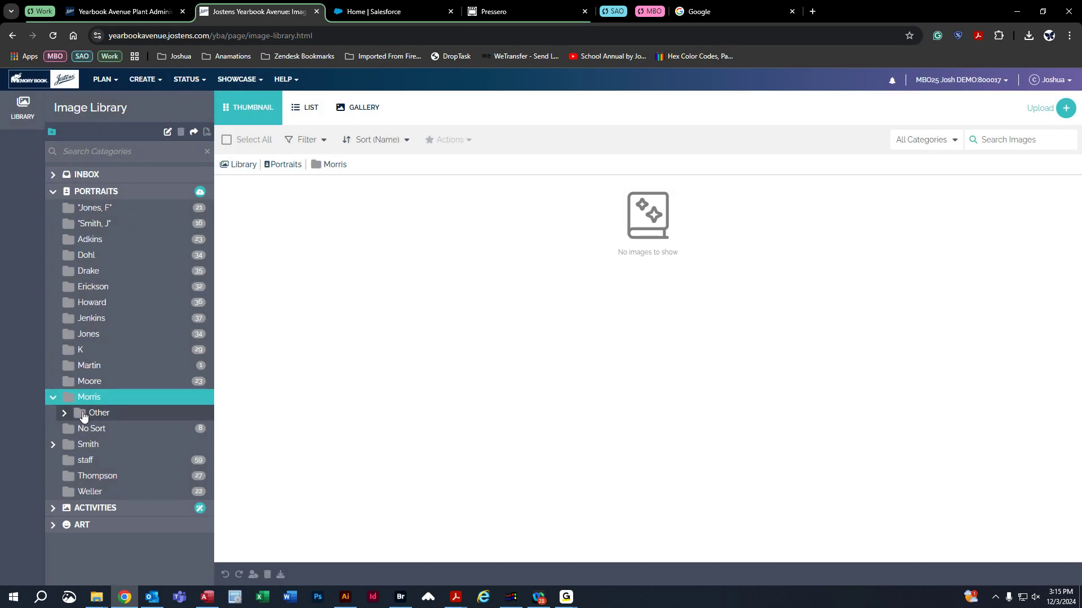
{"action": "left_click", "coordinate": [64, 413]}
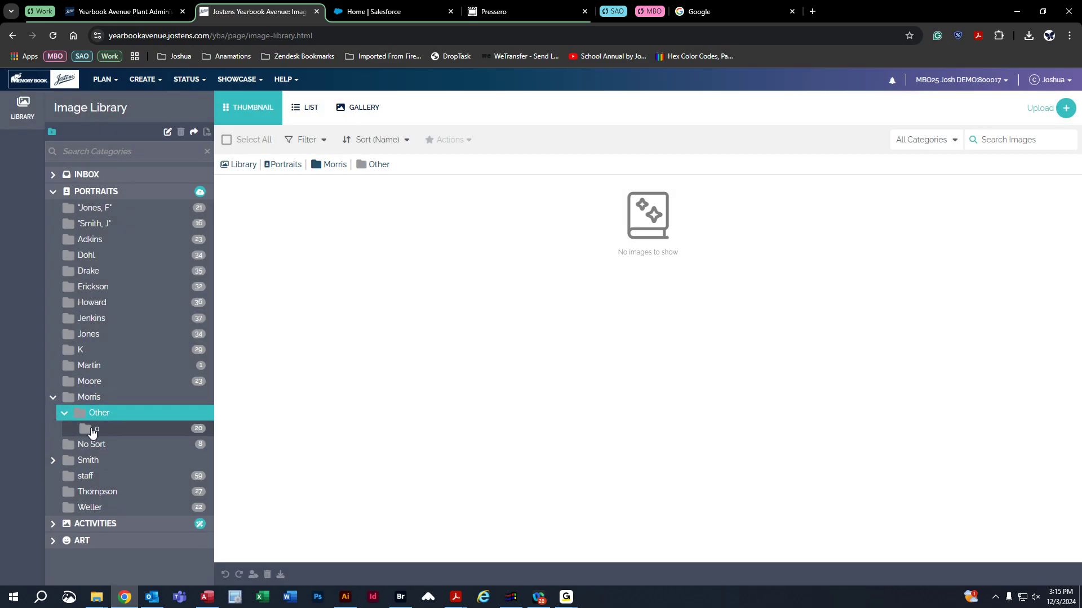
{"action": "left_click", "coordinate": [138, 433]}
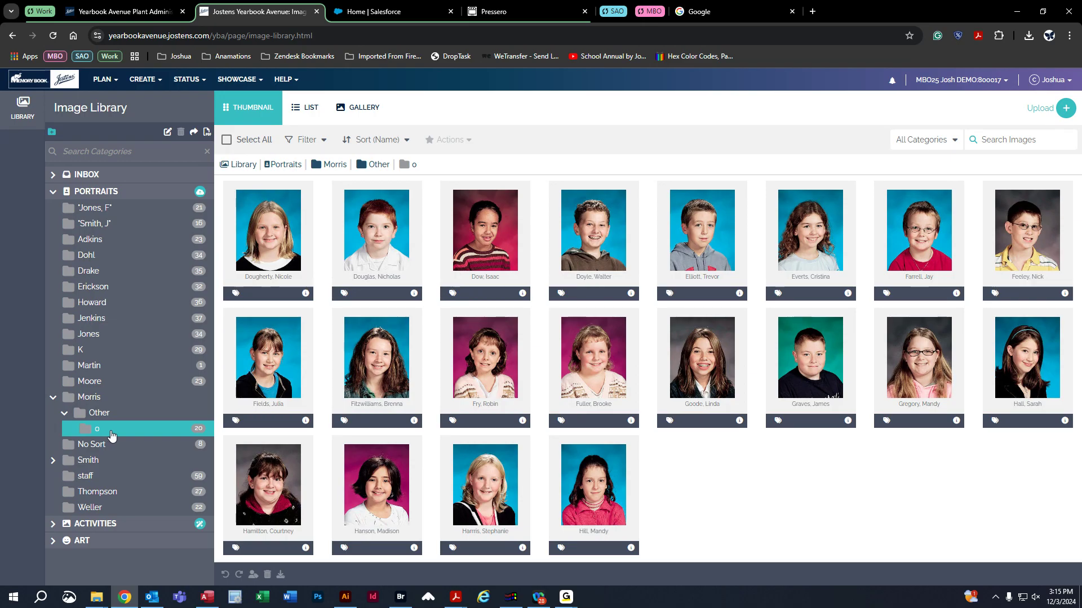
- Expand the homeroom folder below No Sort and compare the portraits in its Faculty and K subfolders
{"action": "left_click", "coordinate": [54, 462]}
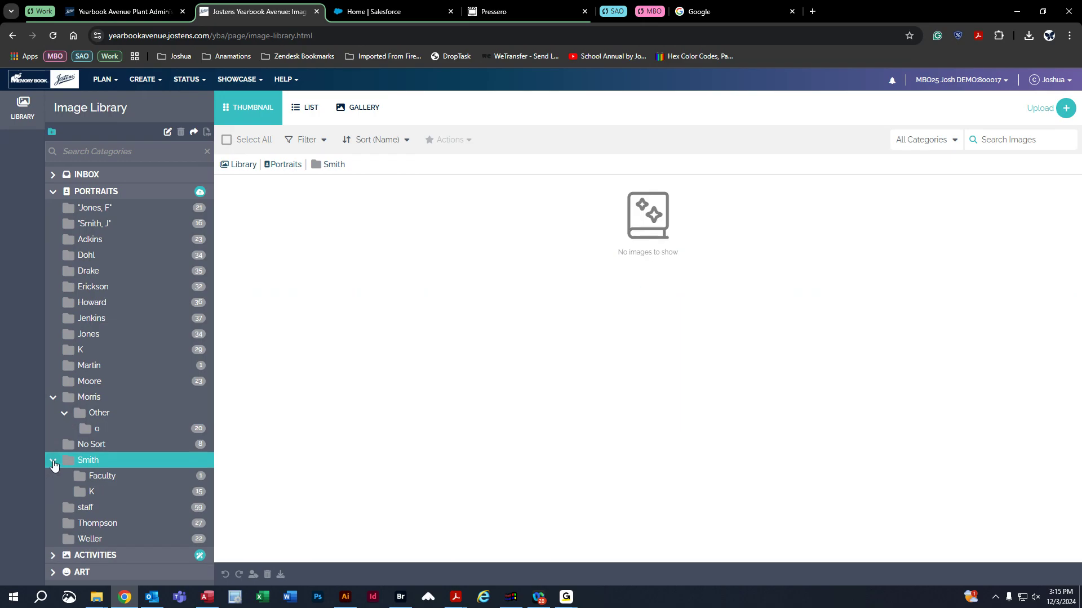
{"action": "left_click", "coordinate": [107, 479]}
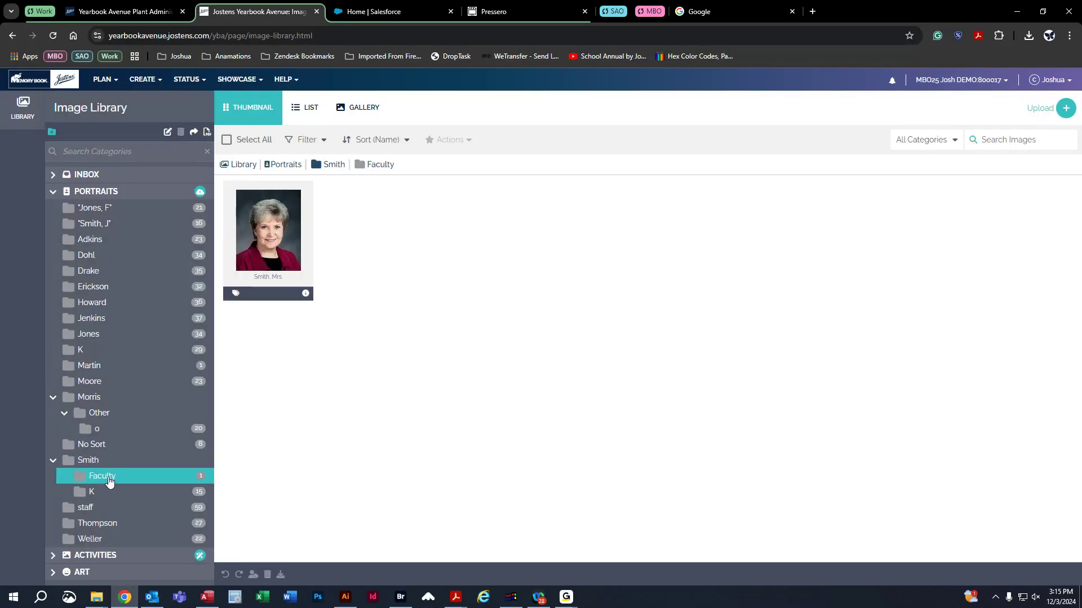
{"action": "left_click", "coordinate": [107, 493]}
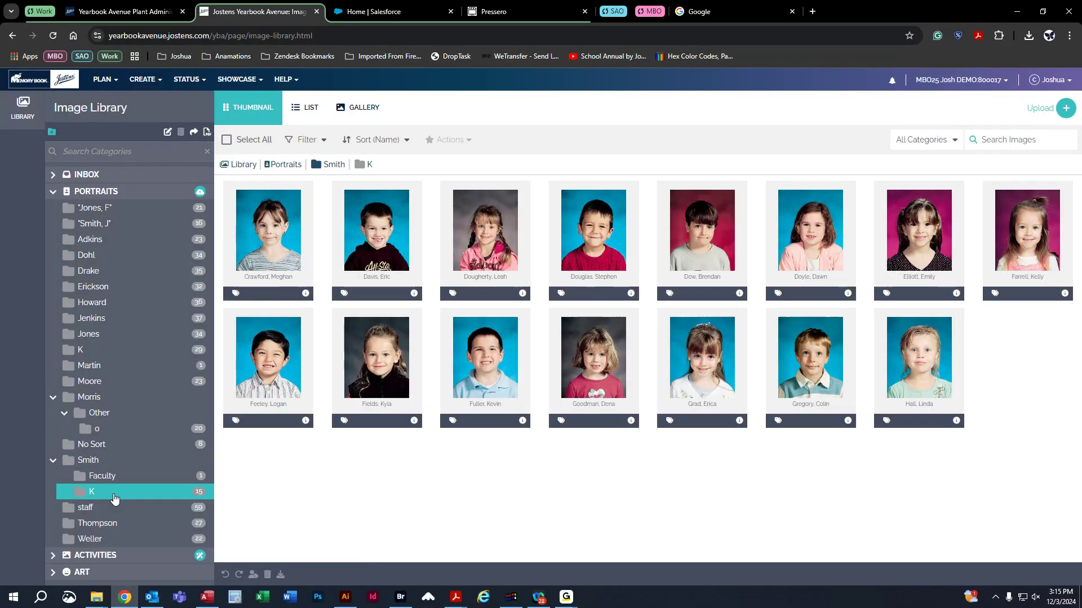
{"action": "left_click", "coordinate": [108, 483]}
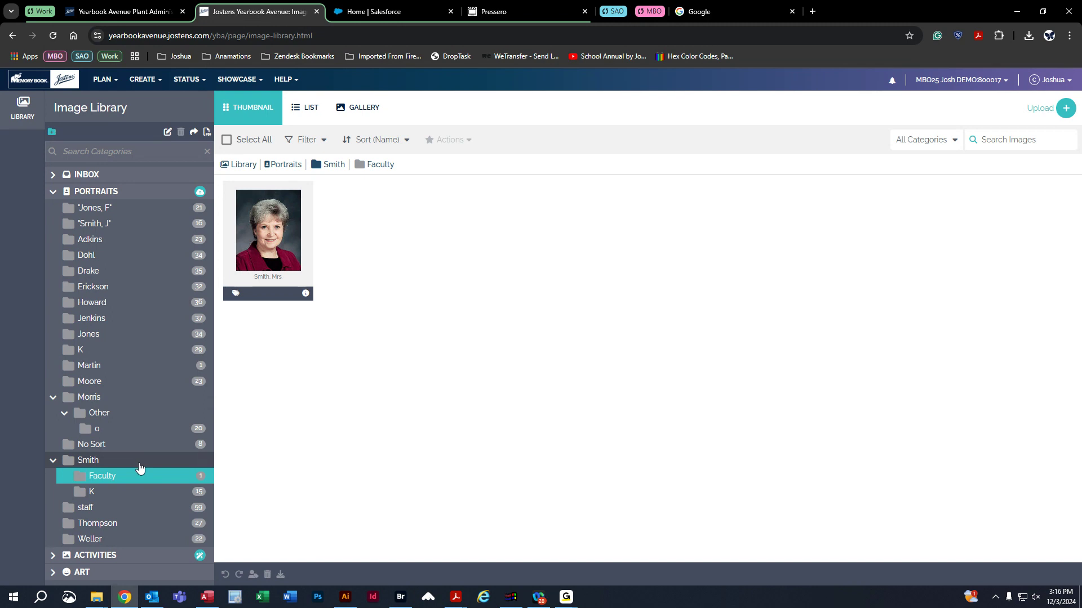
{"action": "left_click", "coordinate": [102, 494]}
{"action": "left_click", "coordinate": [103, 479]}
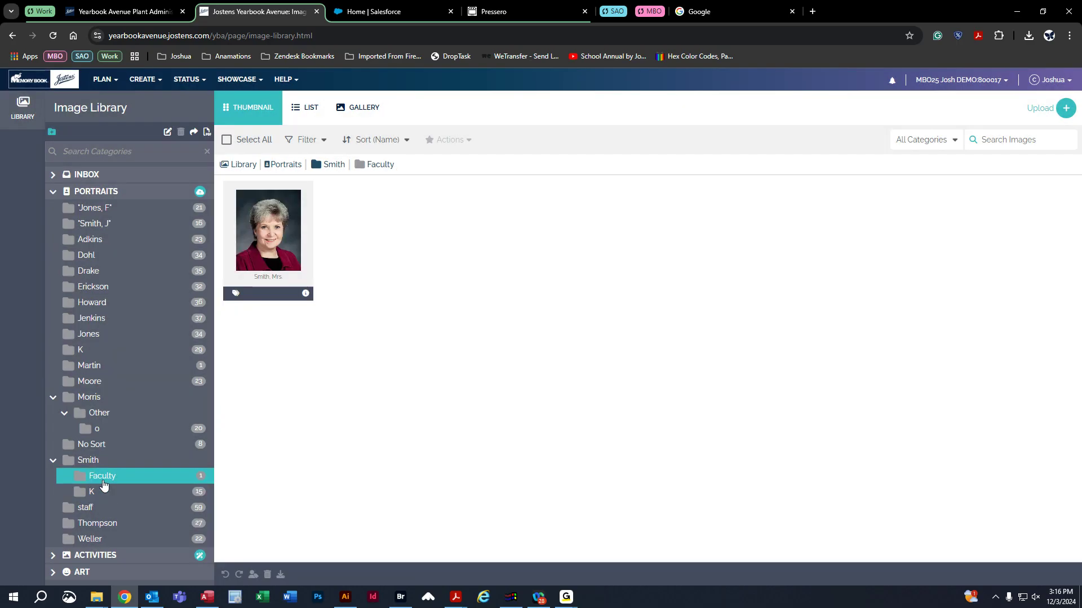
- Move all portraits from the K subfolder into its parent homeroom folder and confirm the move
{"action": "left_click", "coordinate": [103, 496]}
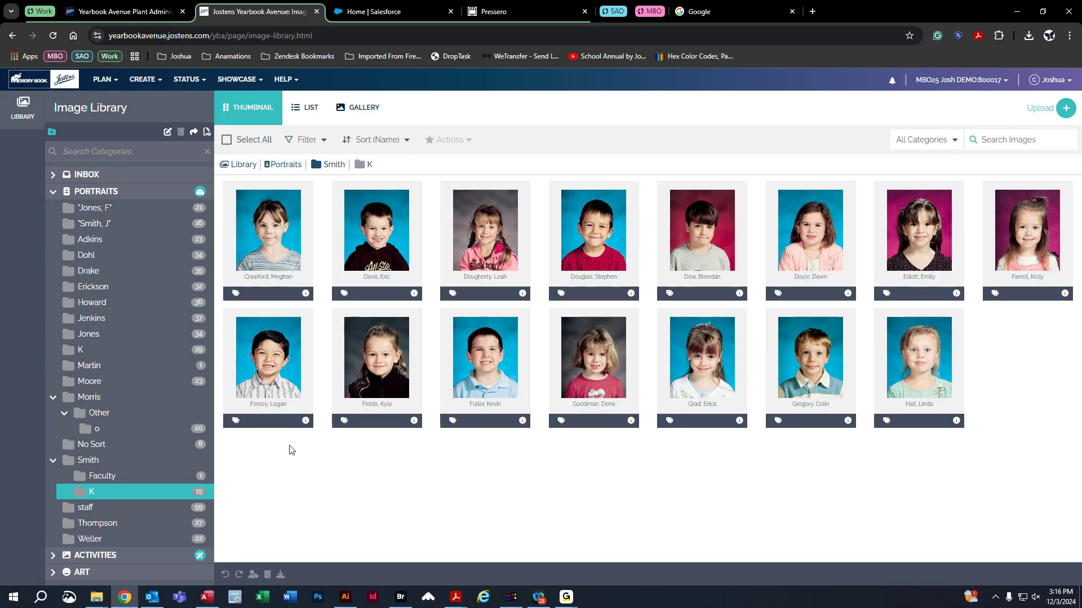
{"action": "key", "text": "ctrl+a"}
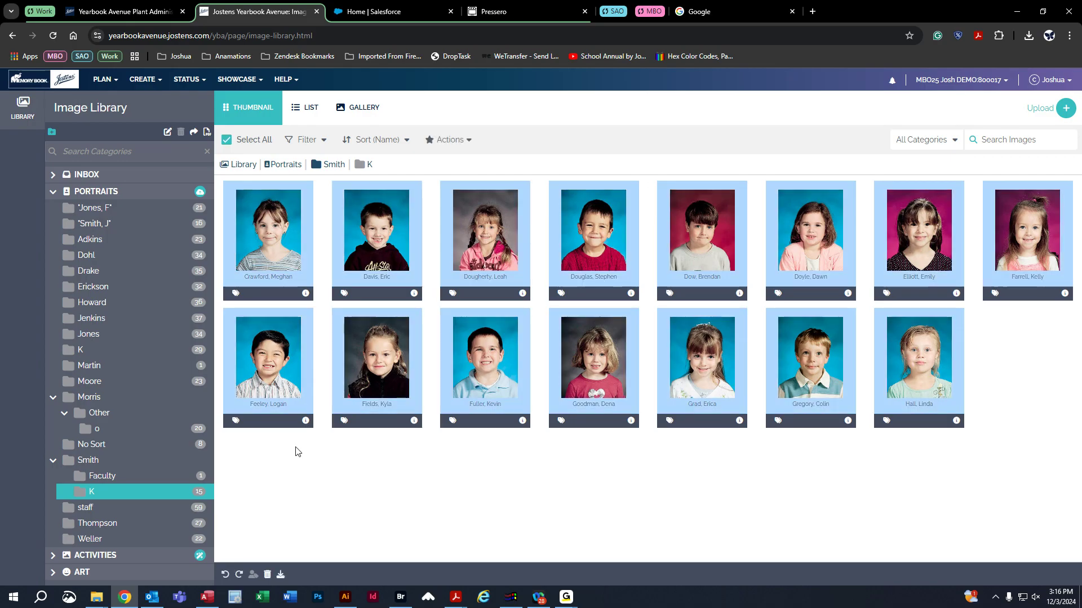
{"action": "left_click_drag", "start_coordinate": [277, 365], "coordinate": [134, 457]}
{"action": "left_click", "coordinate": [625, 360]}
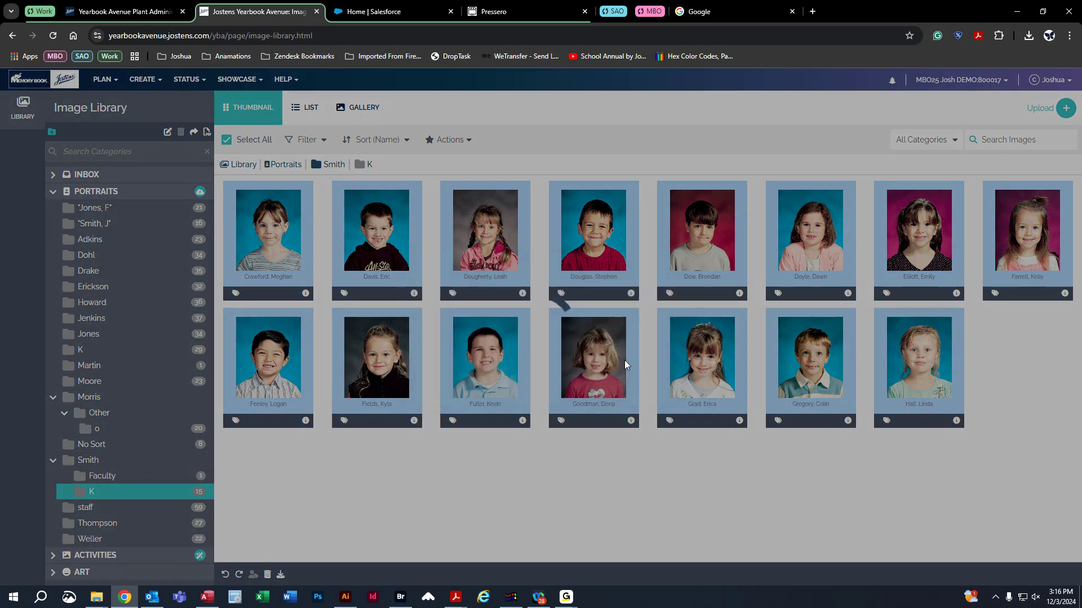
- Move the teacher's portrait from the Faculty subfolder into the same parent homeroom folder and open that folder
{"action": "left_click", "coordinate": [112, 478]}
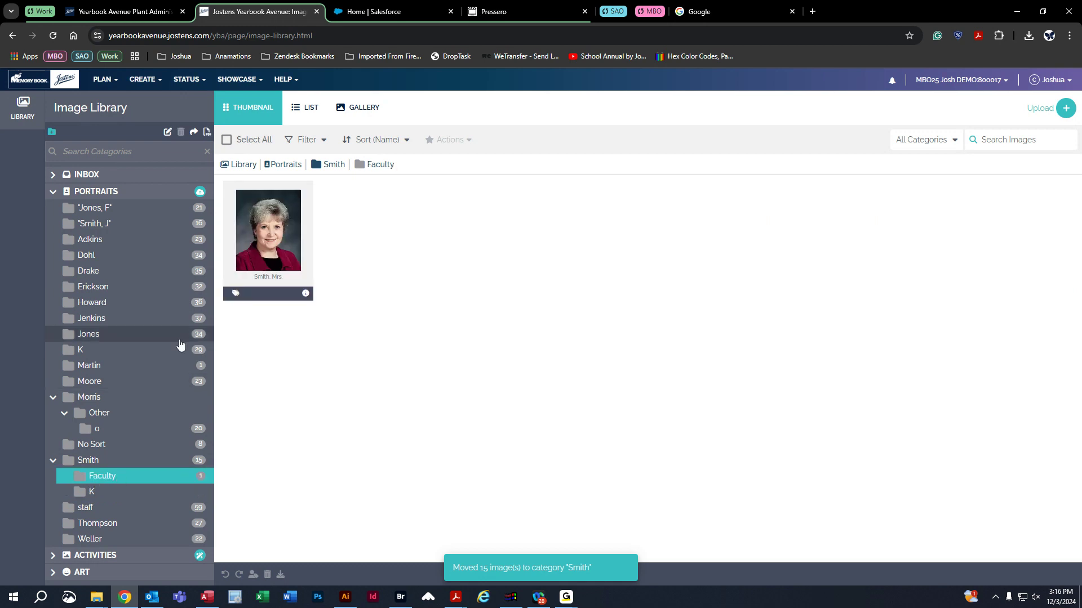
{"action": "left_click_drag", "start_coordinate": [250, 241], "coordinate": [151, 462]}
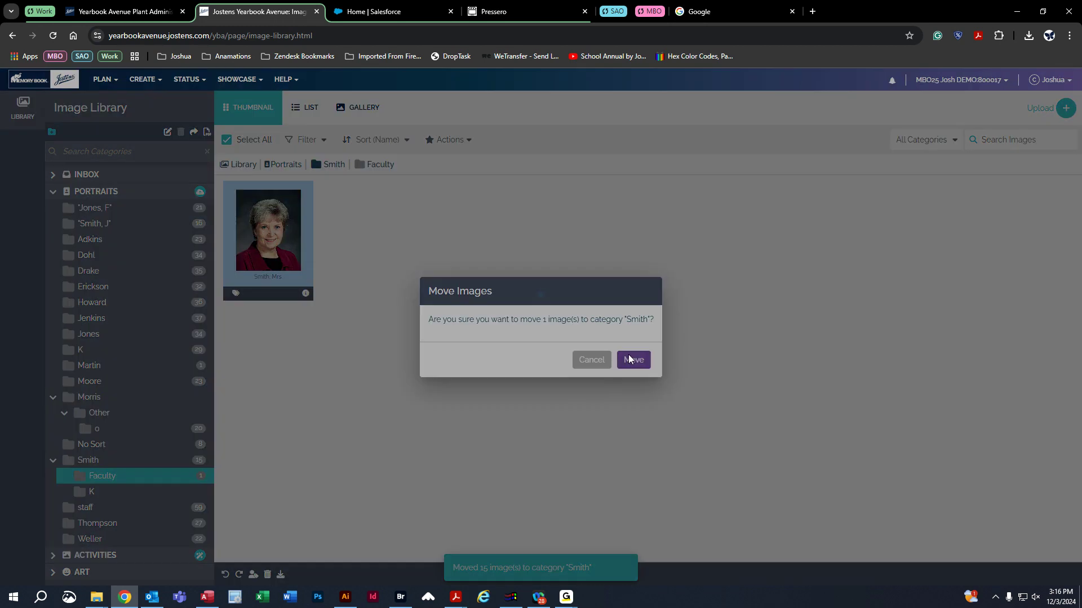
{"action": "left_click", "coordinate": [627, 359]}
{"action": "left_click", "coordinate": [108, 460]}
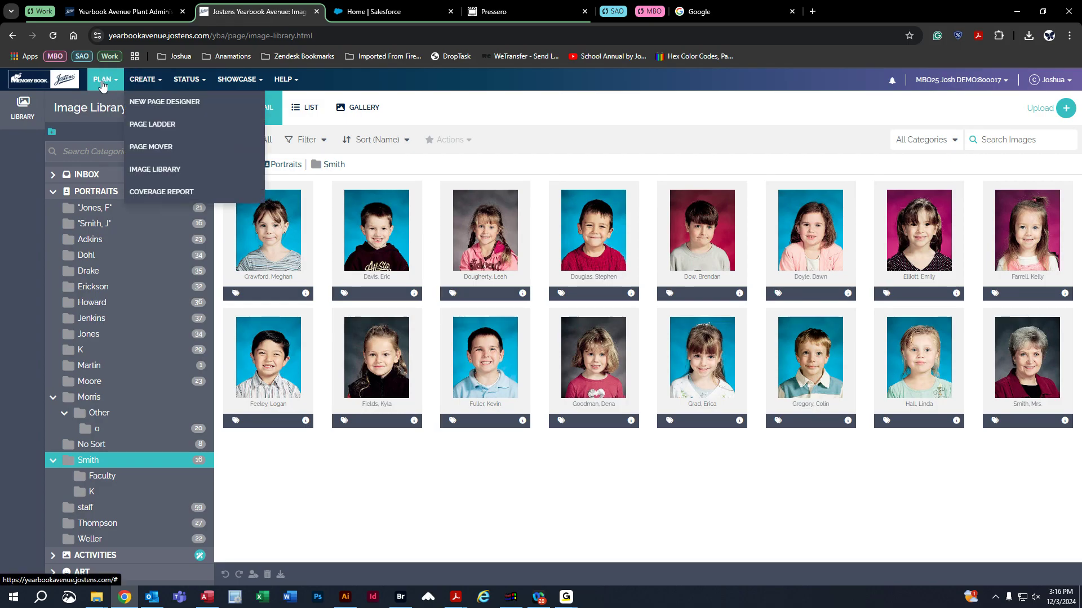
- Open the blank spread for pages 002–003 from the page ladder and clear the image list away from the canvas
{"action": "left_click", "coordinate": [110, 99]}
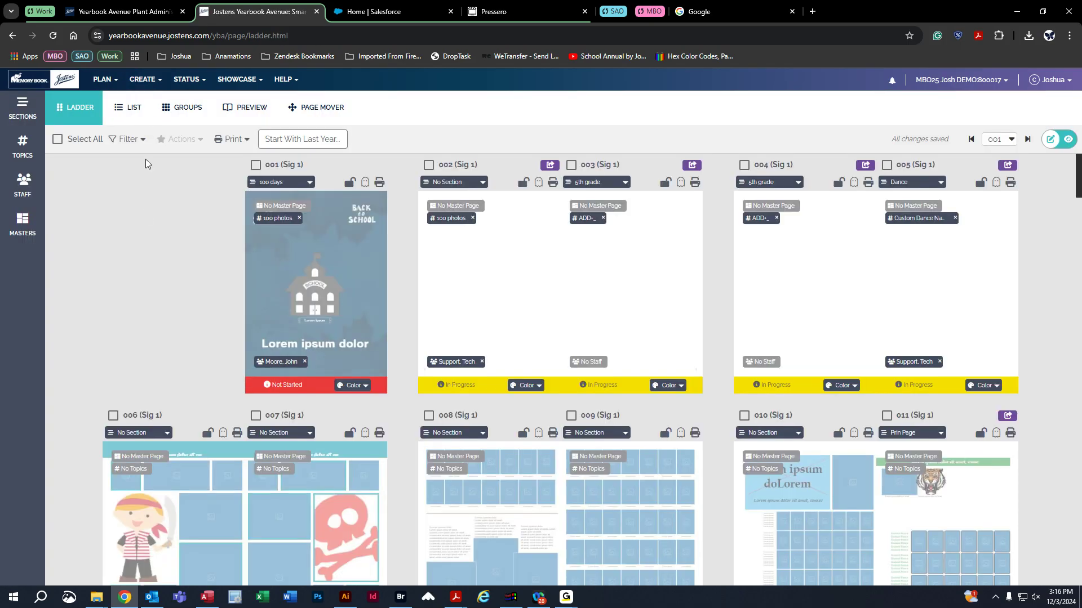
{"action": "double_click", "coordinate": [517, 261]}
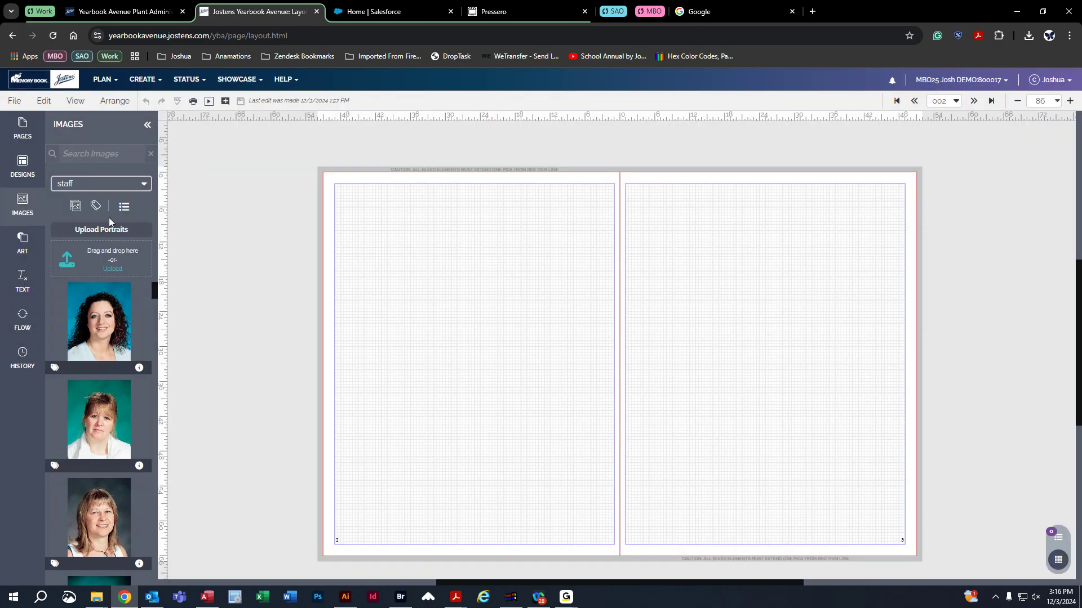
{"action": "left_click", "coordinate": [23, 205]}
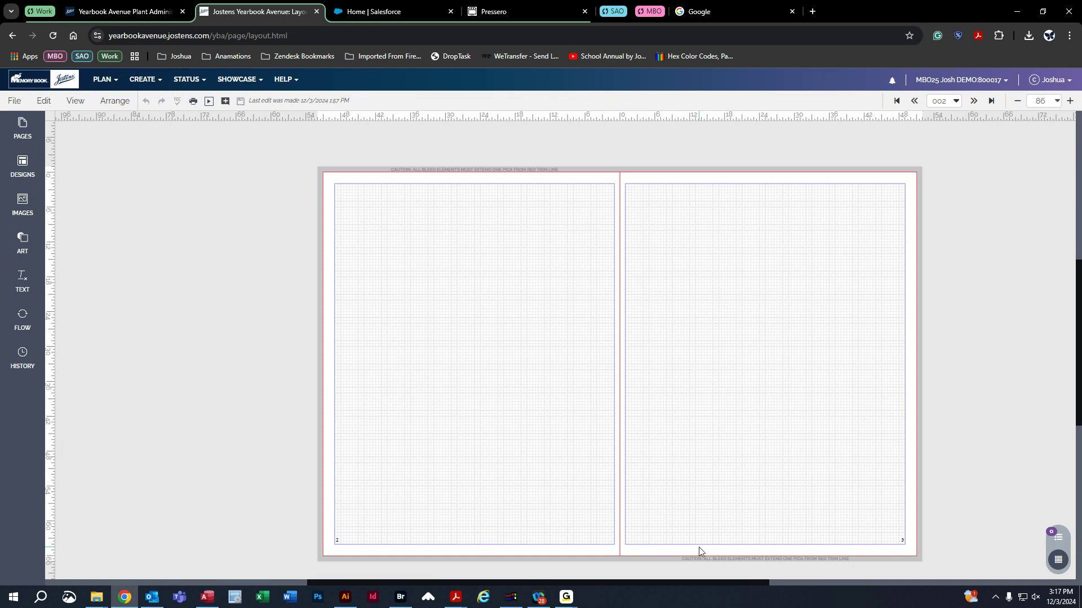
{"action": "left_click_drag", "start_coordinate": [702, 582], "coordinate": [740, 587]}
{"action": "scroll", "coordinate": [641, 447], "scroll_direction": "down", "scroll_amount": 1}
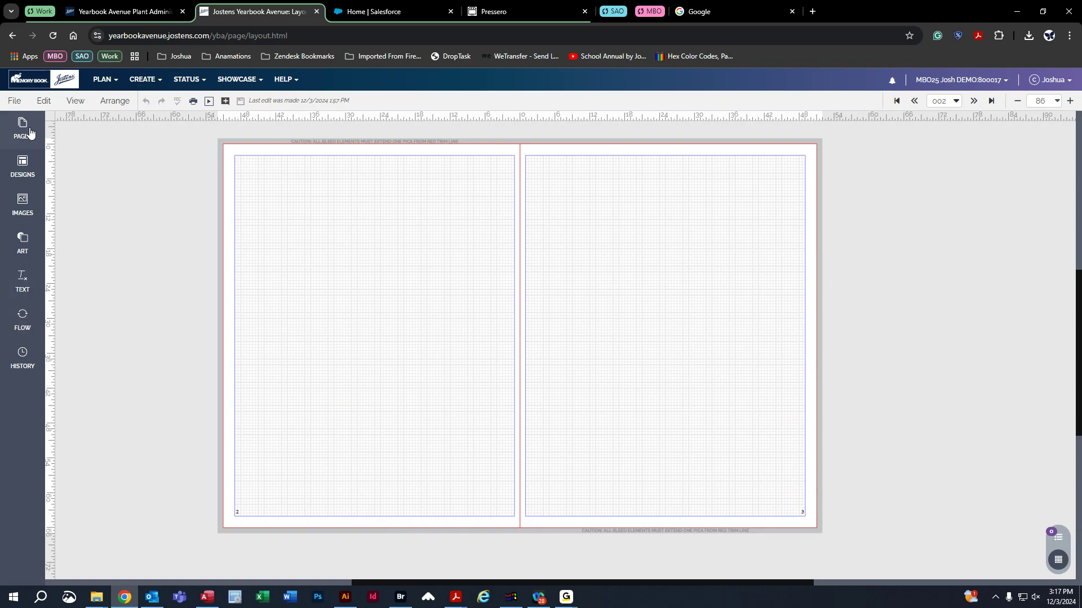
- Place the image flow template with student names left of the portrait grid on page 2
{"action": "left_click", "coordinate": [25, 332]}
{"action": "left_click", "coordinate": [26, 333]}
{"action": "left_click", "coordinate": [25, 333]}
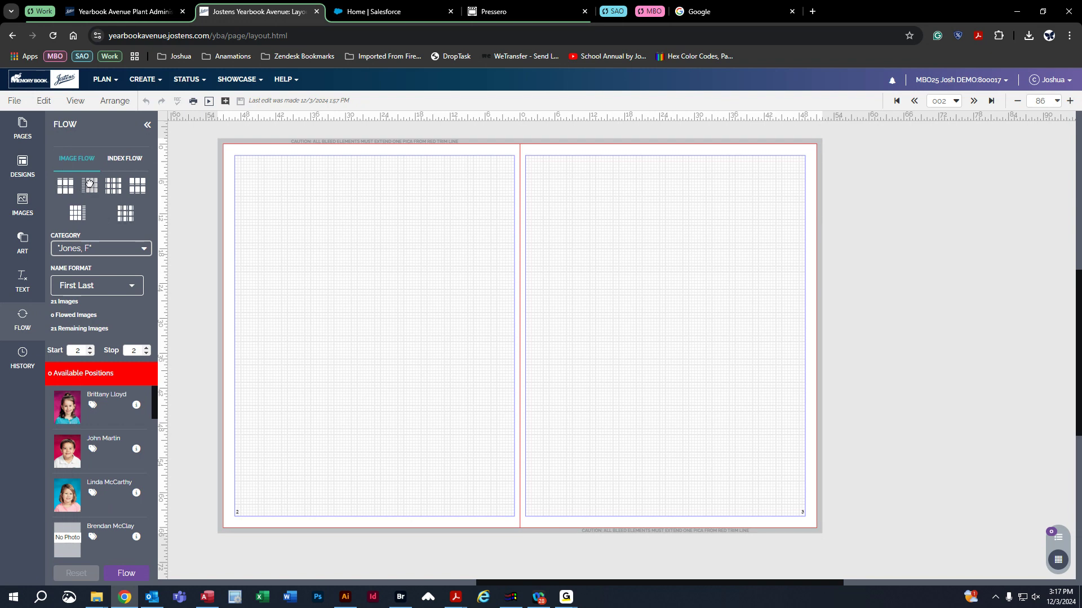
{"action": "left_click_drag", "start_coordinate": [90, 184], "coordinate": [382, 265]}
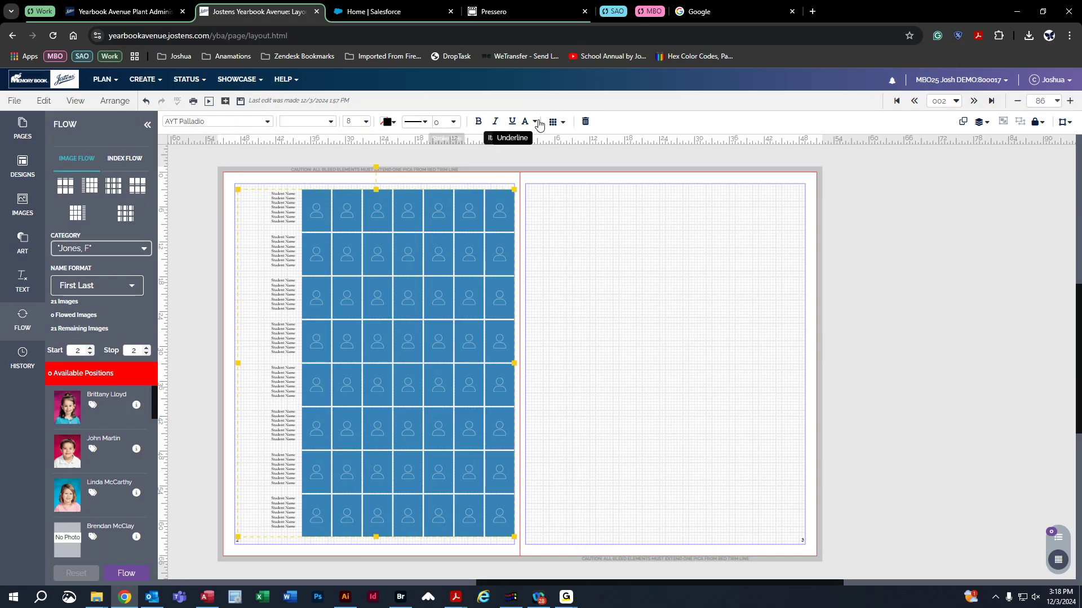
{"action": "left_click", "coordinate": [595, 156]}
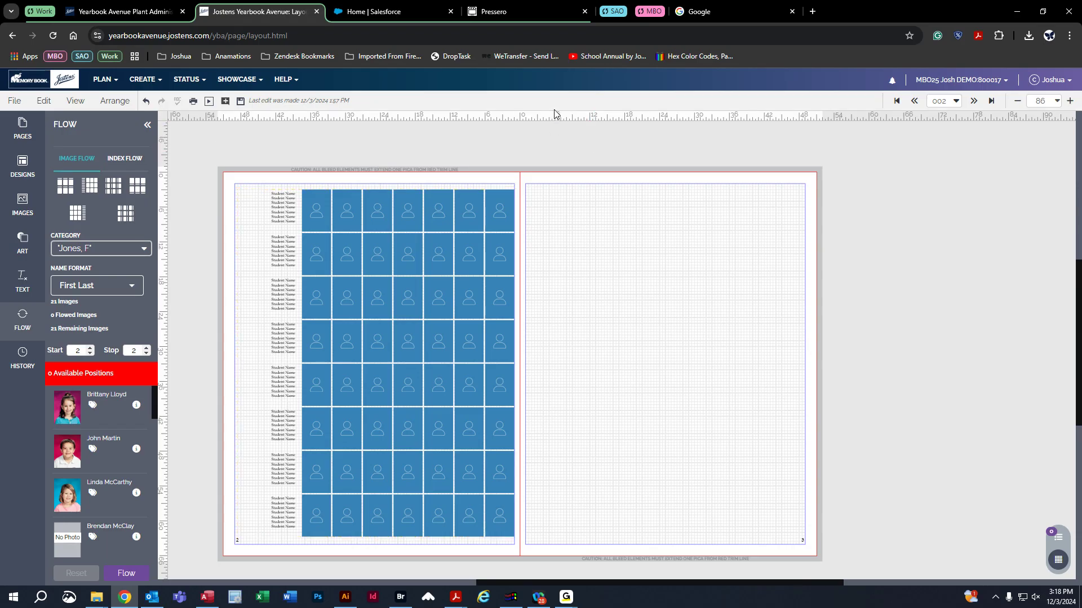
- Try AYT Jackson on the flow template's student names and settle on AYT Missouri as their font
{"action": "left_click", "coordinate": [463, 207]}
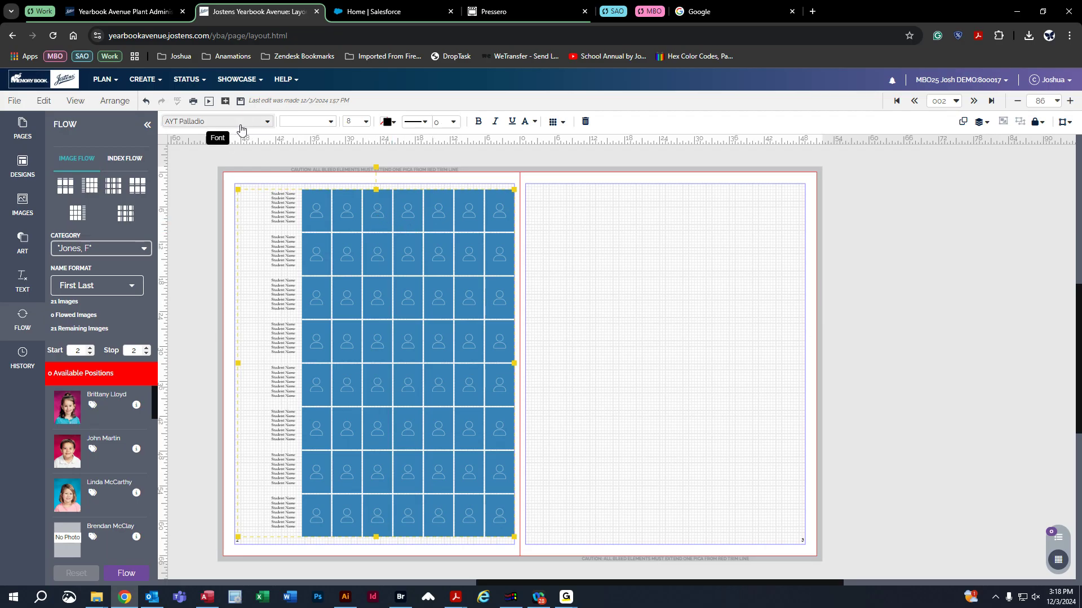
{"action": "left_click", "coordinate": [198, 125]}
{"action": "left_click", "coordinate": [201, 267]}
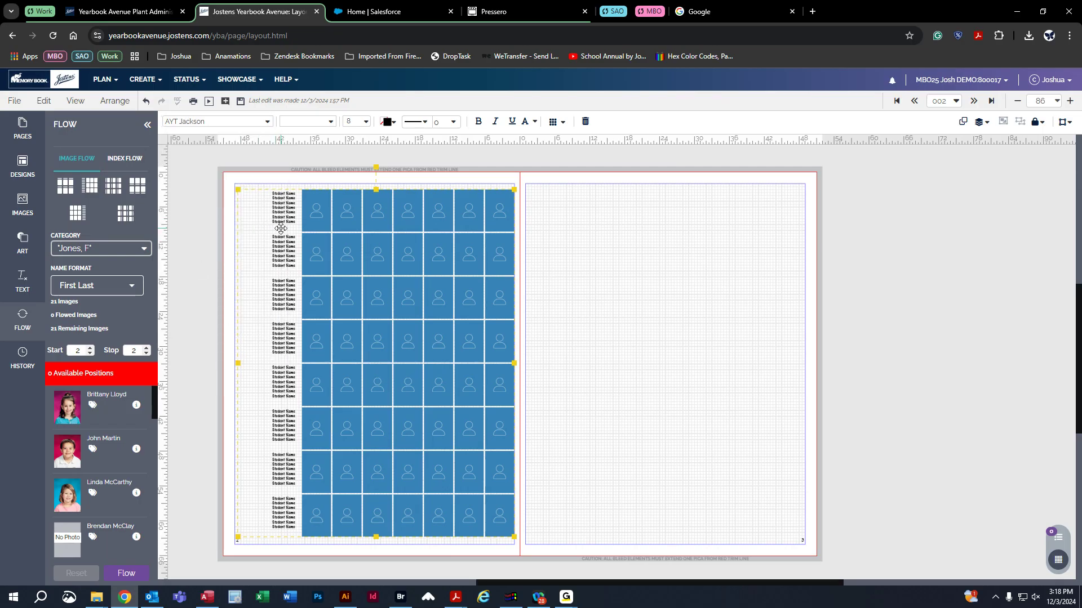
{"action": "left_click", "coordinate": [248, 123]}
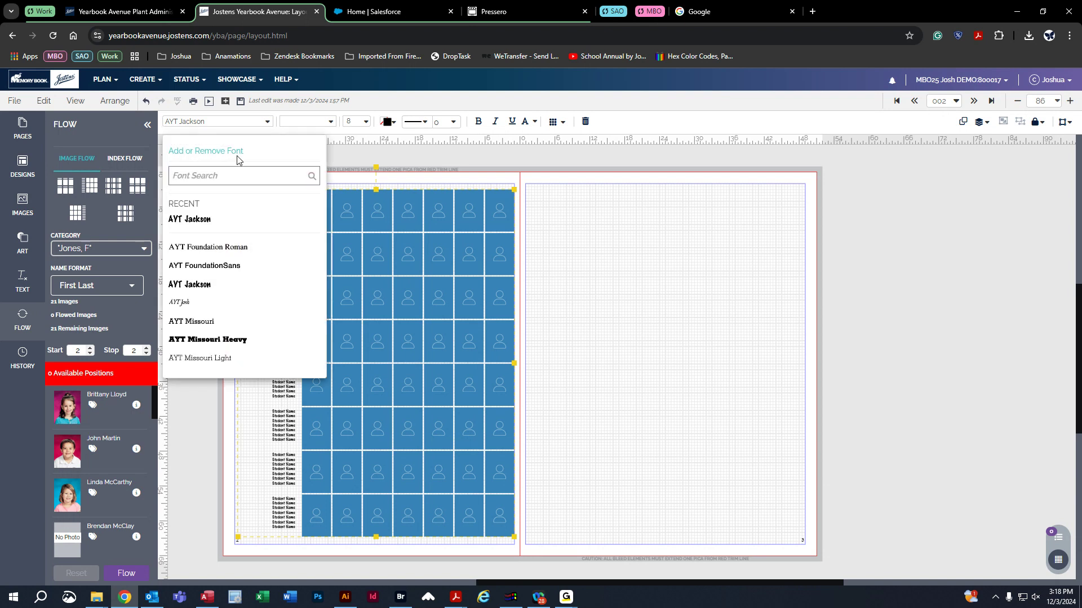
{"action": "left_click", "coordinate": [204, 322]}
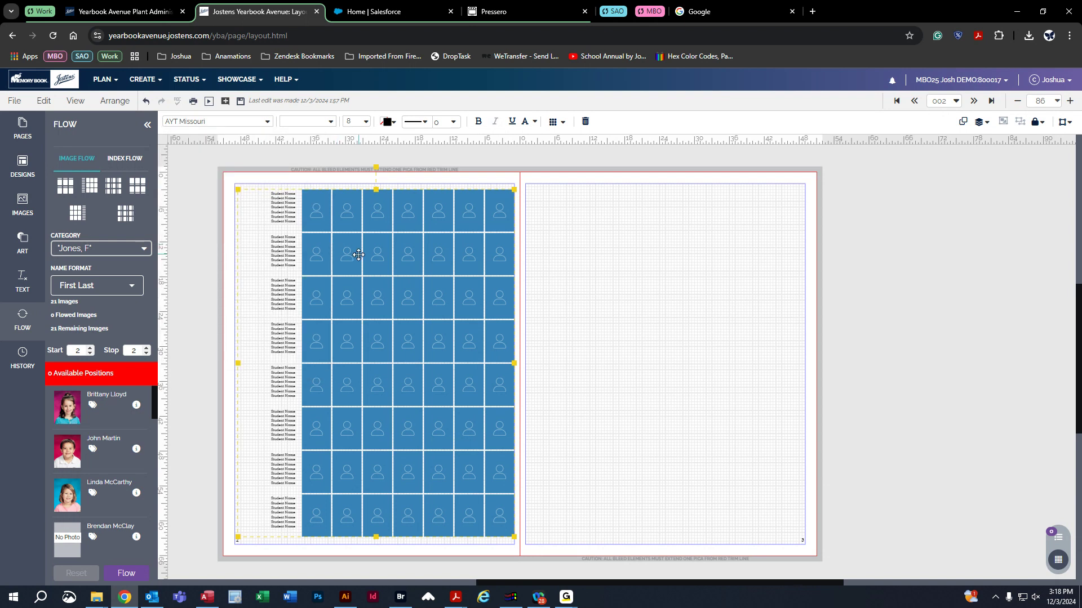
- Set the flow template's student names to size 10 with the first dark blue Classic swatch as text fill
{"action": "left_click", "coordinate": [366, 121]}
{"action": "left_click", "coordinate": [379, 192]}
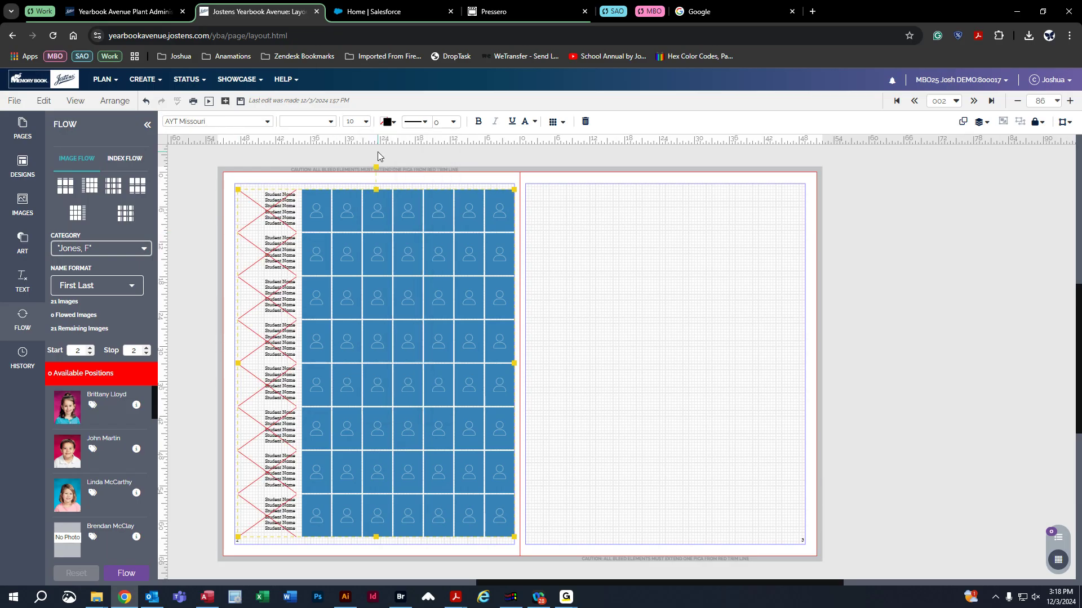
{"action": "left_click", "coordinate": [388, 123]}
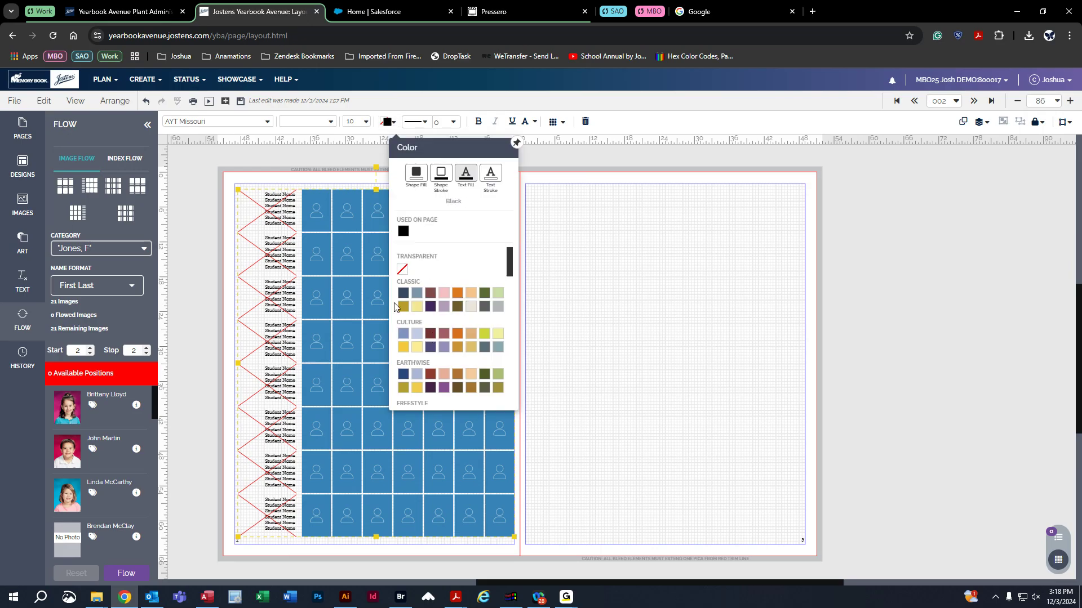
{"action": "left_click", "coordinate": [388, 289]}
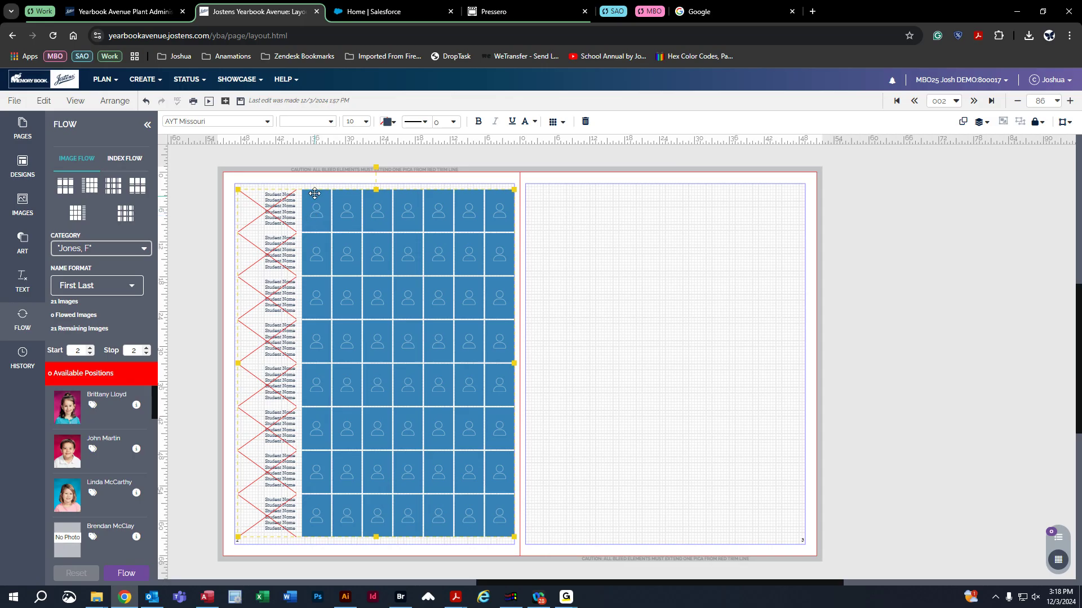
- Set the student names' font size to 8 and give the portrait frames a stroke weight of 1
{"action": "left_click", "coordinate": [366, 121]}
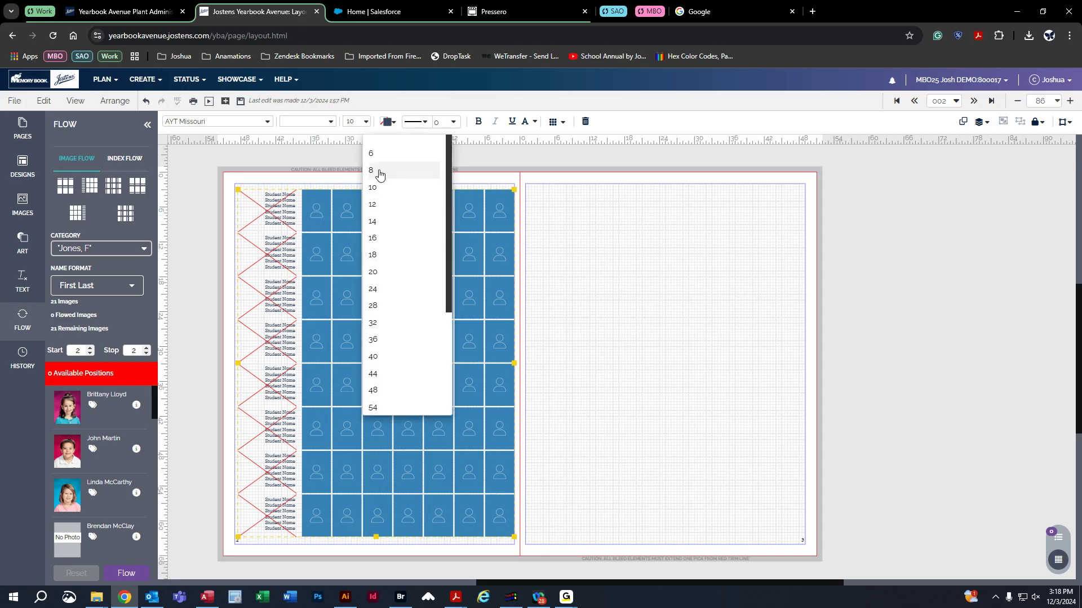
{"action": "left_click", "coordinate": [372, 170]}
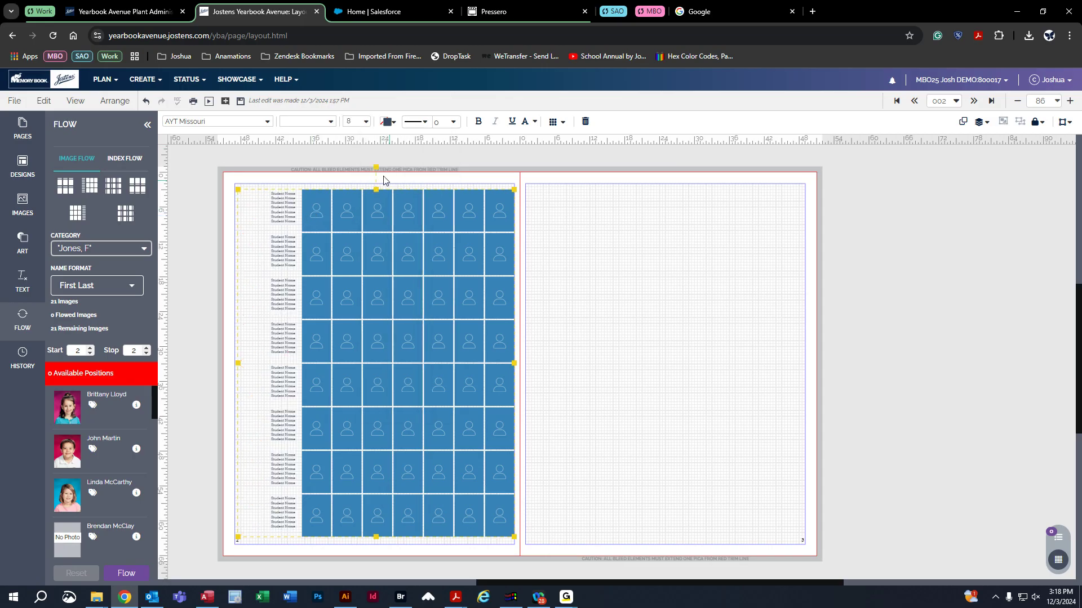
{"action": "left_click", "coordinate": [423, 122]}
{"action": "left_click", "coordinate": [472, 179]}
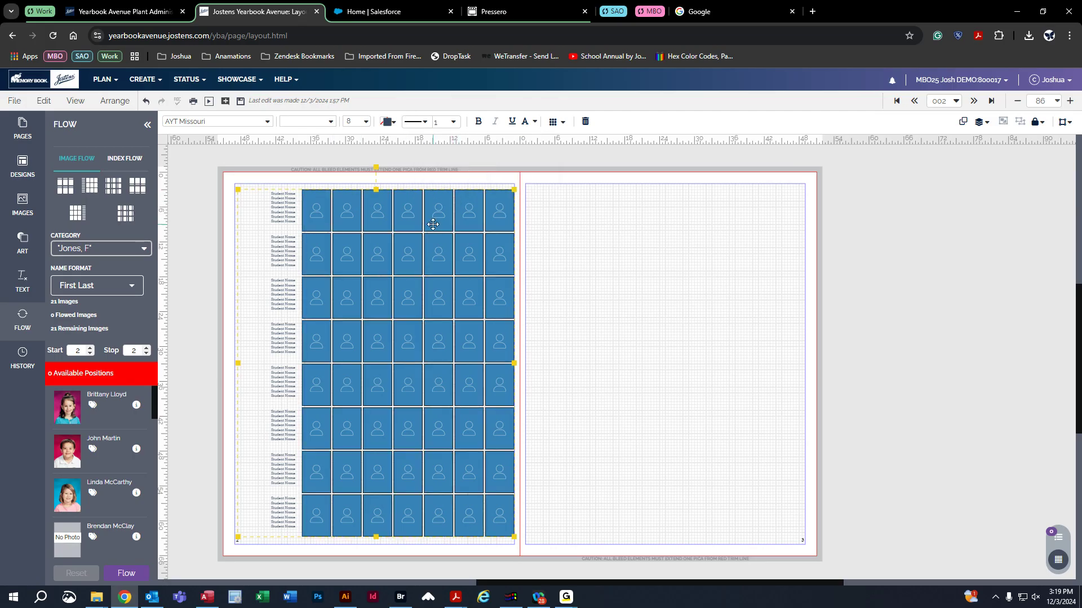
- Set the portrait frames' stroke weight to 3 and make the flow template's student names bold
{"action": "left_click", "coordinate": [453, 122]}
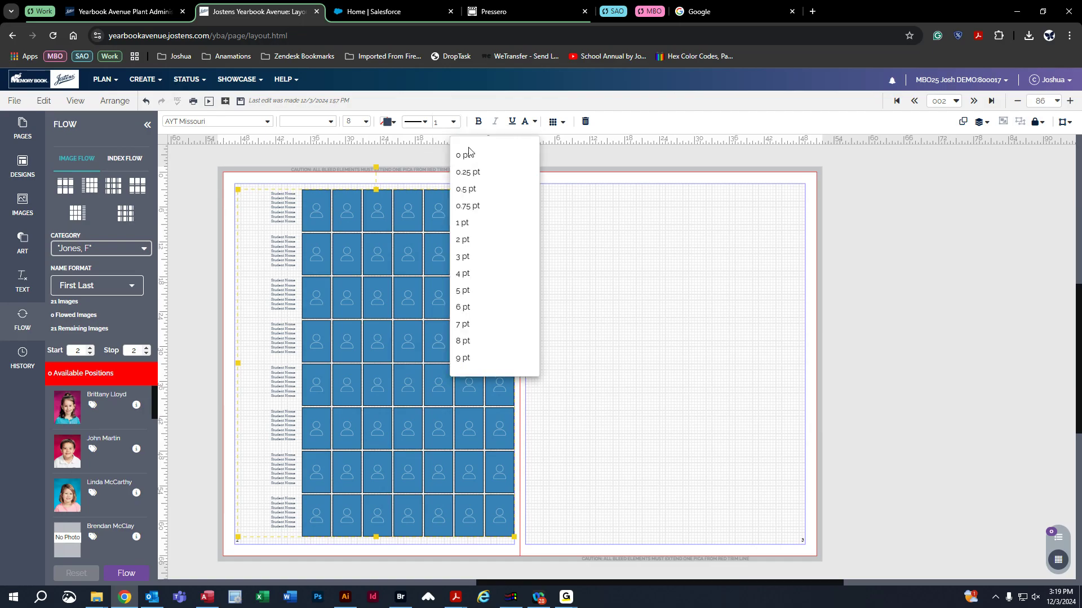
{"action": "left_click", "coordinate": [483, 248]}
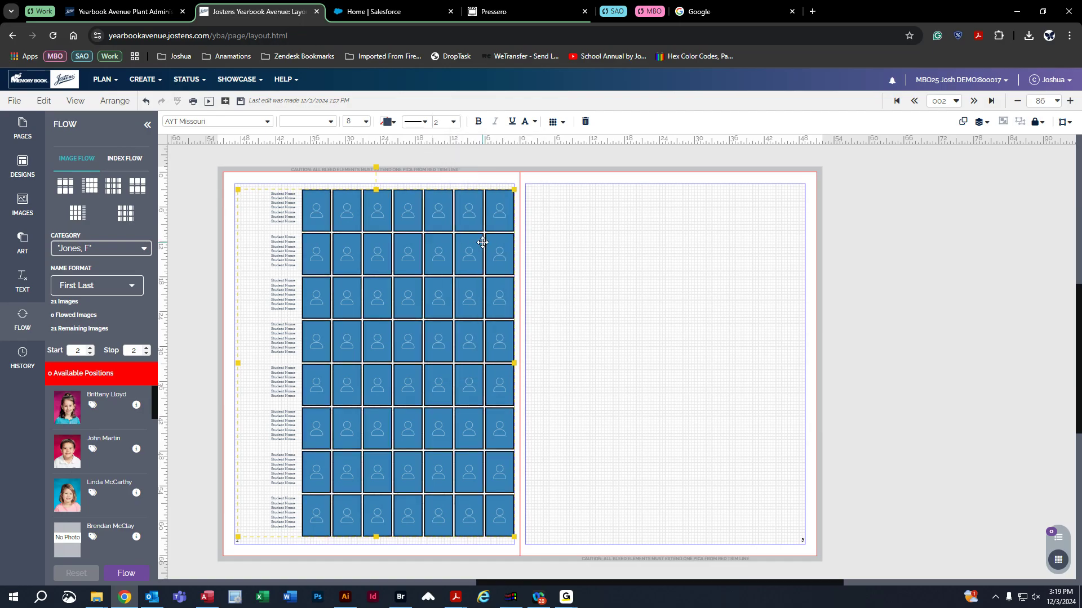
{"action": "left_click", "coordinate": [454, 125]}
{"action": "left_click", "coordinate": [475, 257]}
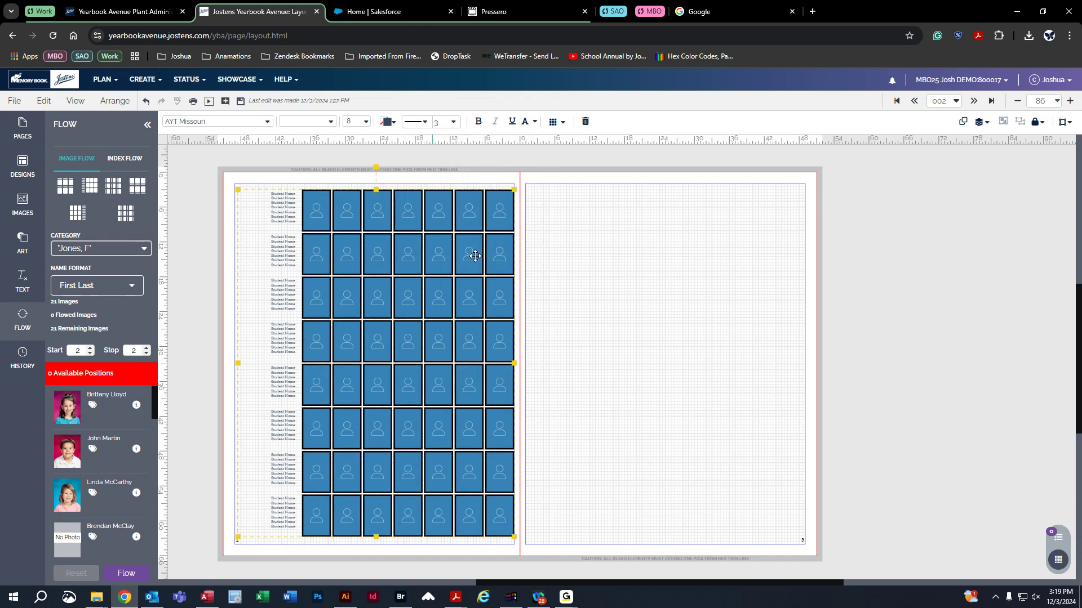
{"action": "left_click", "coordinate": [479, 122]}
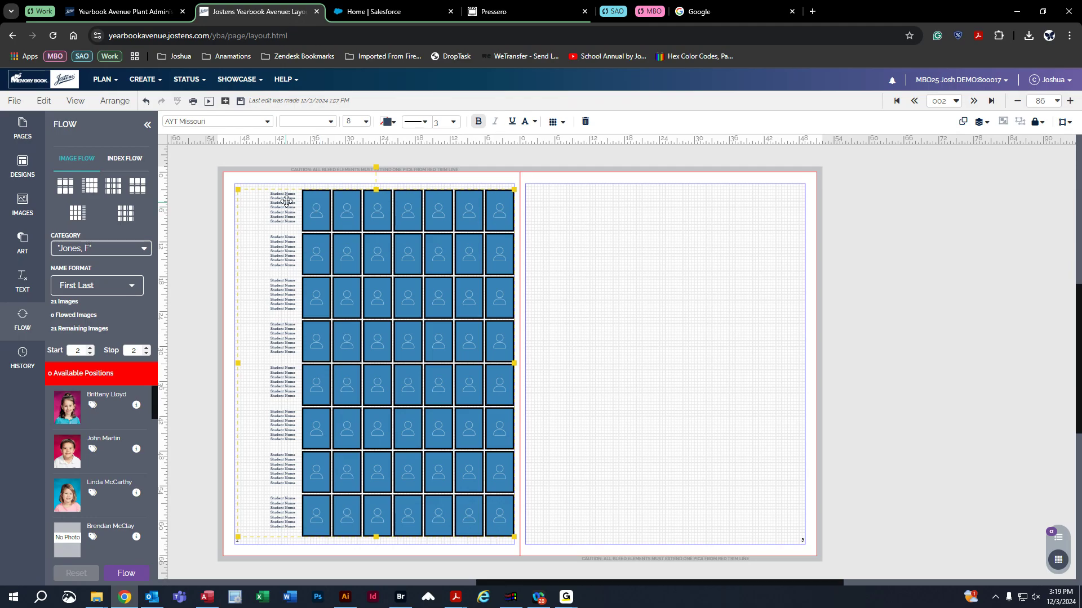
- Try the student names in lowercase and uppercase, and return them to Original case
{"action": "left_click", "coordinate": [536, 123]}
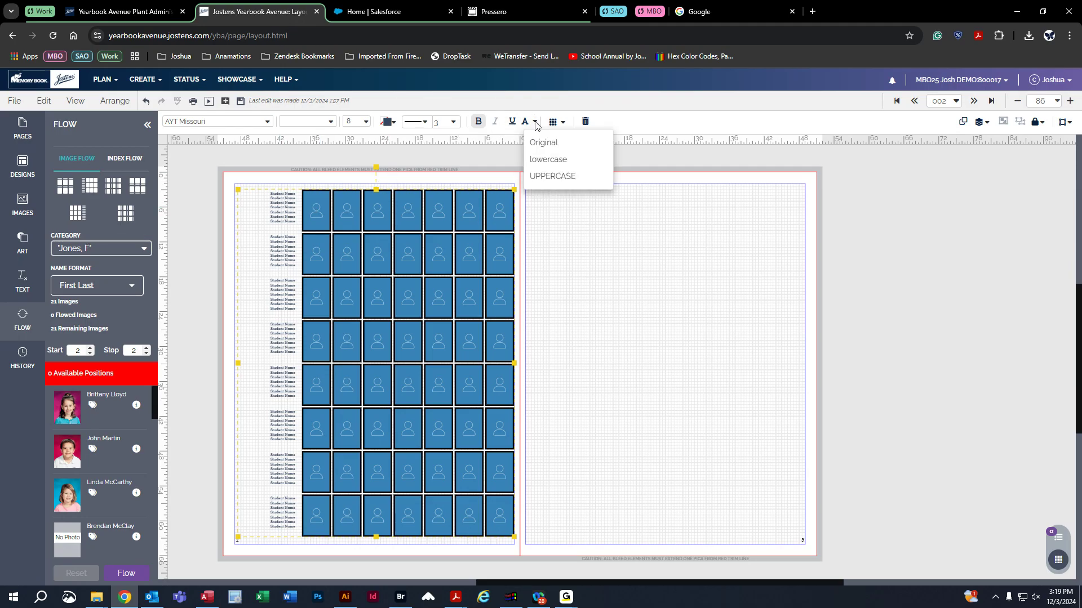
{"action": "left_click", "coordinate": [546, 160]}
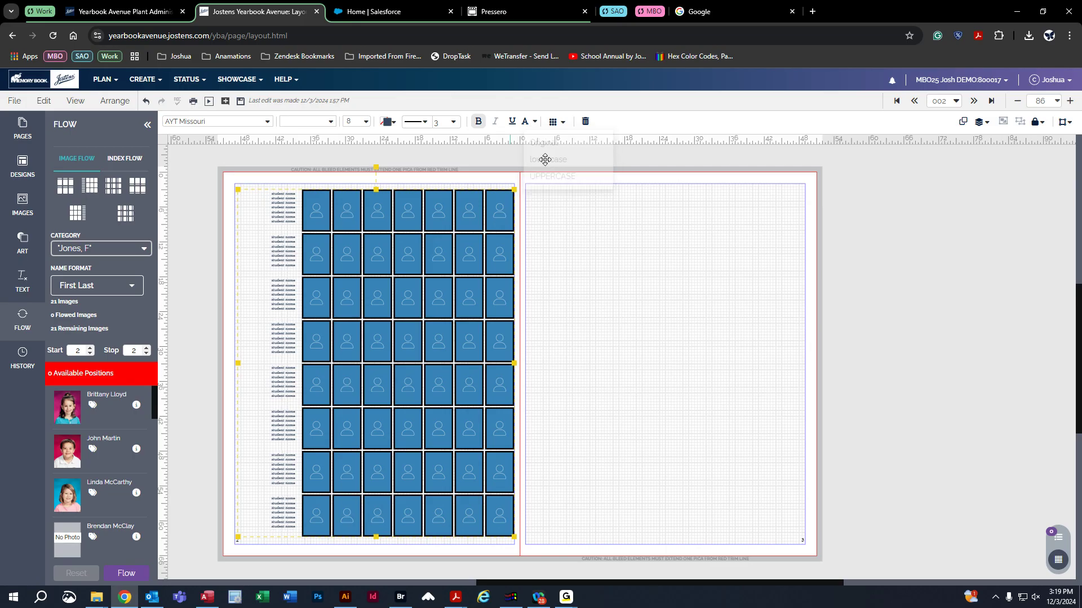
{"action": "left_click", "coordinate": [535, 122]}
{"action": "left_click", "coordinate": [542, 172]}
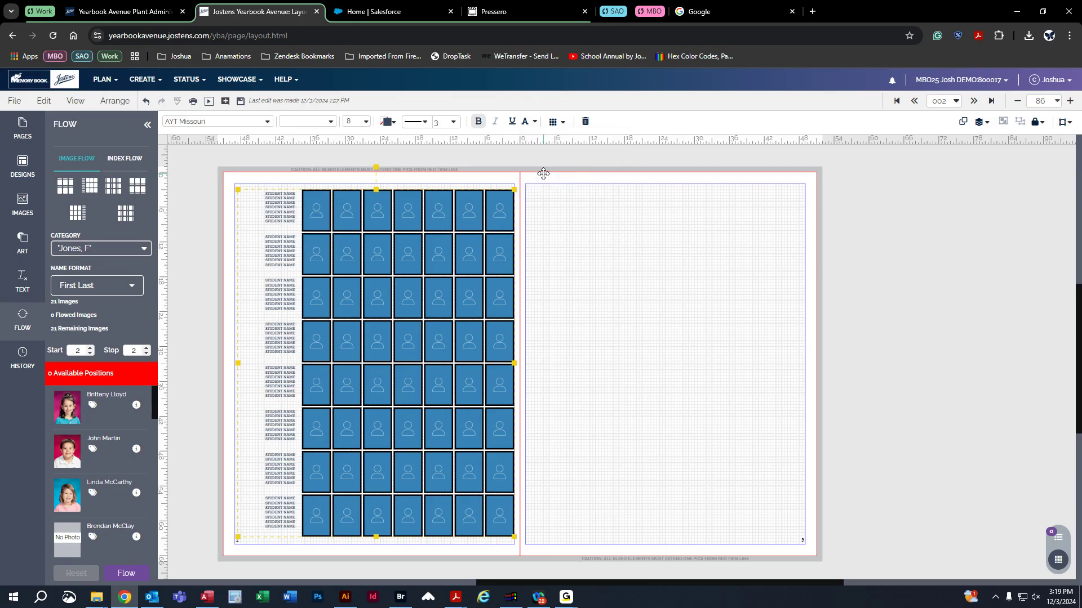
{"action": "left_click", "coordinate": [535, 129]}
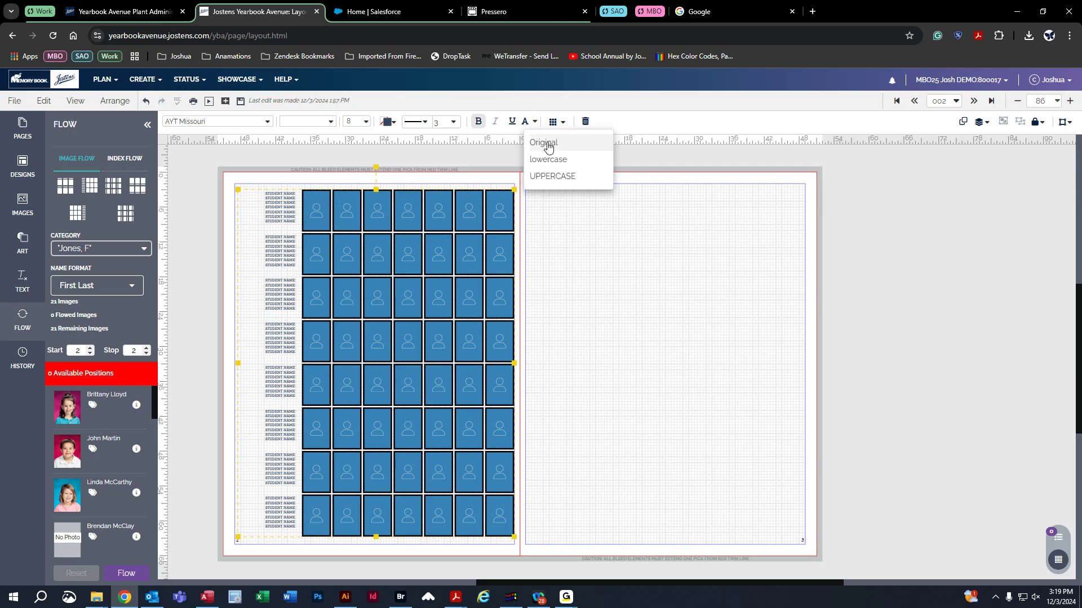
{"action": "left_click", "coordinate": [544, 143]}
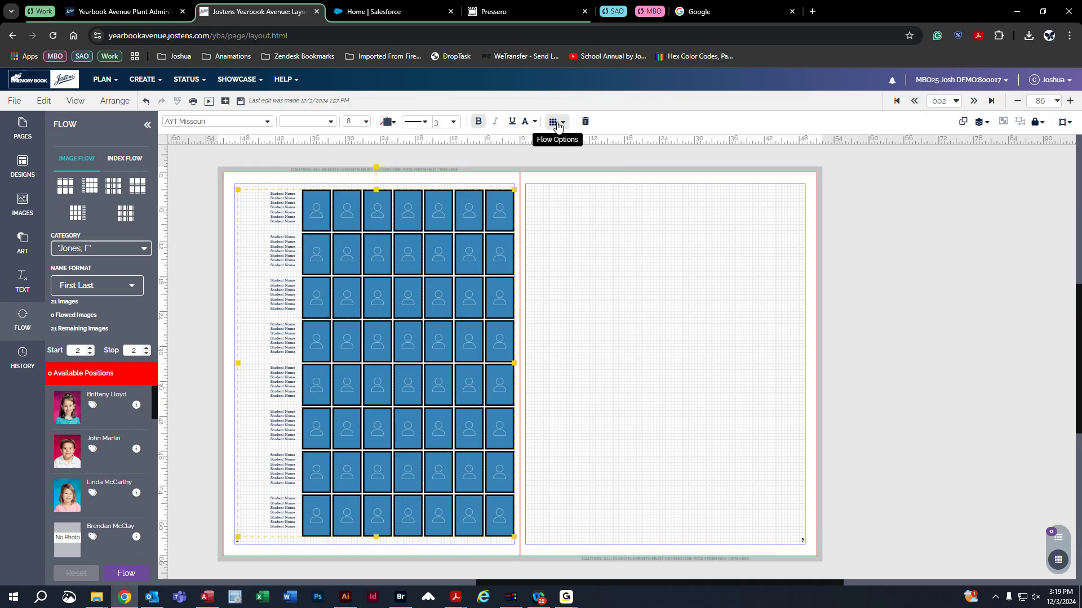
- Open the flow template's Flow Options and try switching Automatic portrait sizing off and back on
{"action": "left_click", "coordinate": [558, 125]}
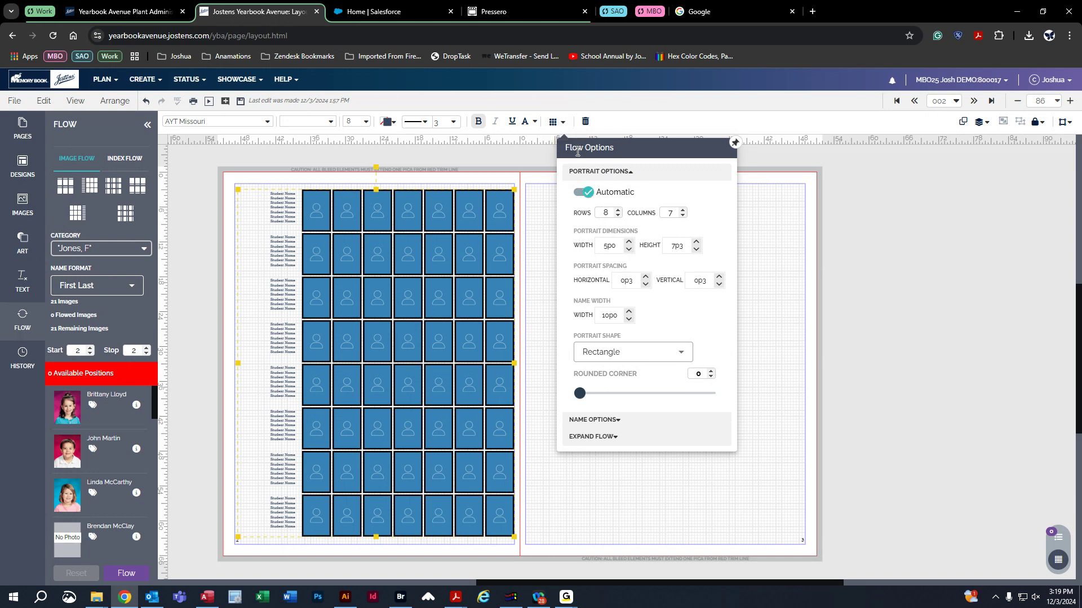
{"action": "left_click", "coordinate": [560, 122]}
{"action": "left_click", "coordinate": [560, 122]}
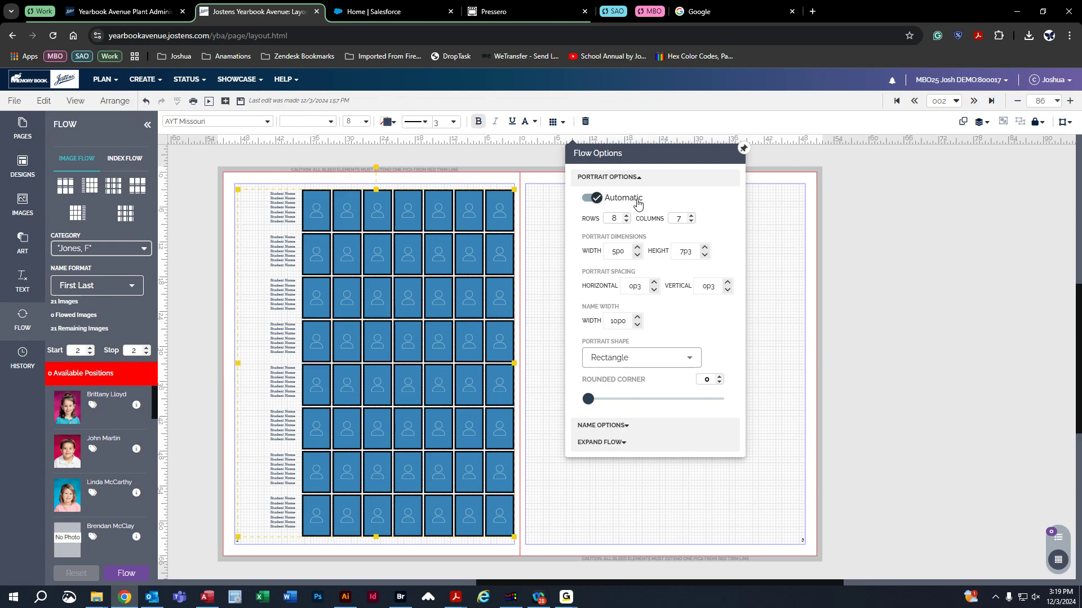
{"action": "left_click", "coordinate": [596, 203]}
{"action": "left_click", "coordinate": [592, 198]}
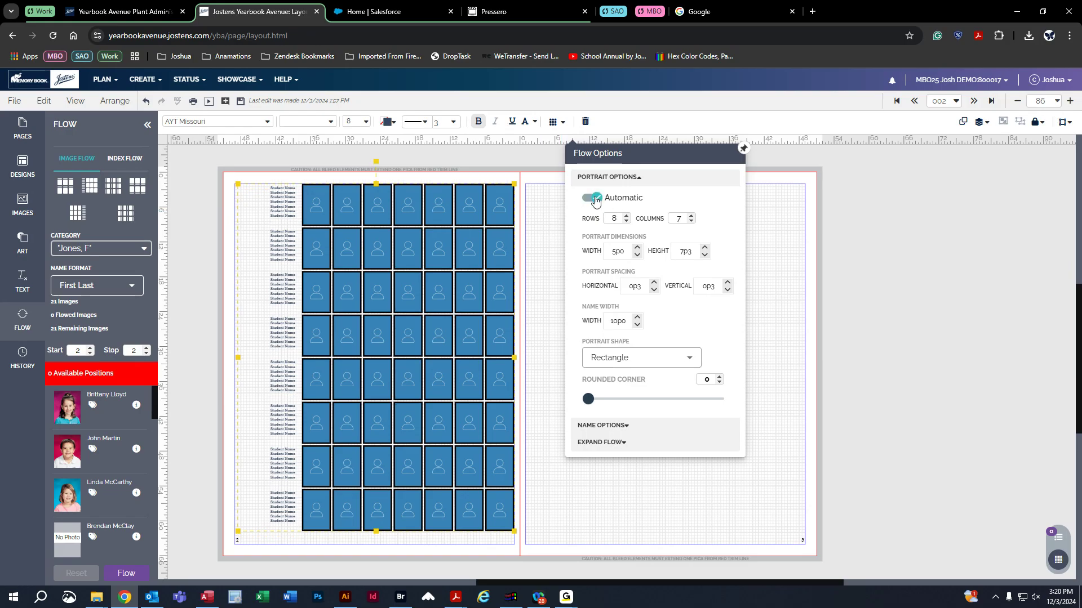
- Try 7 and 5 portrait rows with Automatic sizing on, and return the row count to 8
{"action": "left_click", "coordinate": [627, 222]}
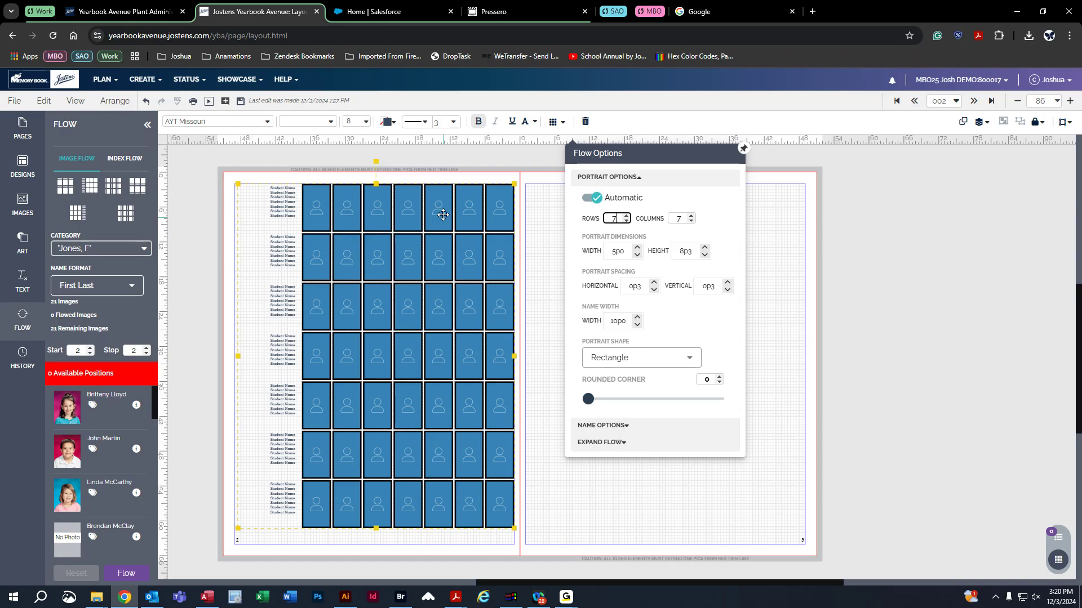
{"action": "left_click", "coordinate": [626, 222]}
{"action": "left_click", "coordinate": [626, 222]}
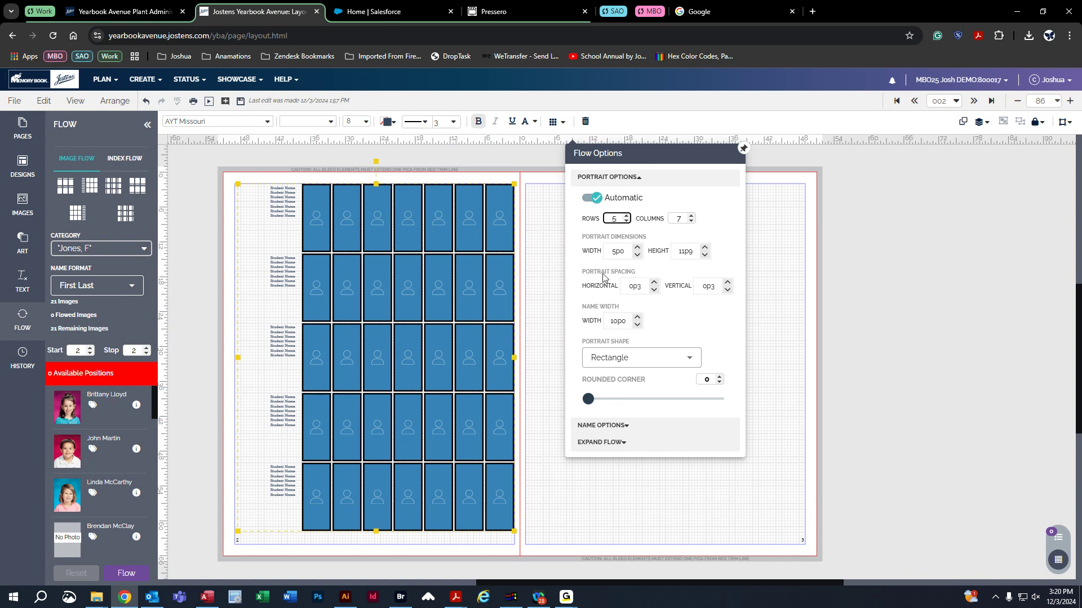
{"action": "left_click", "coordinate": [627, 216]}
{"action": "left_click", "coordinate": [627, 215]}
{"action": "left_click", "coordinate": [627, 215]}
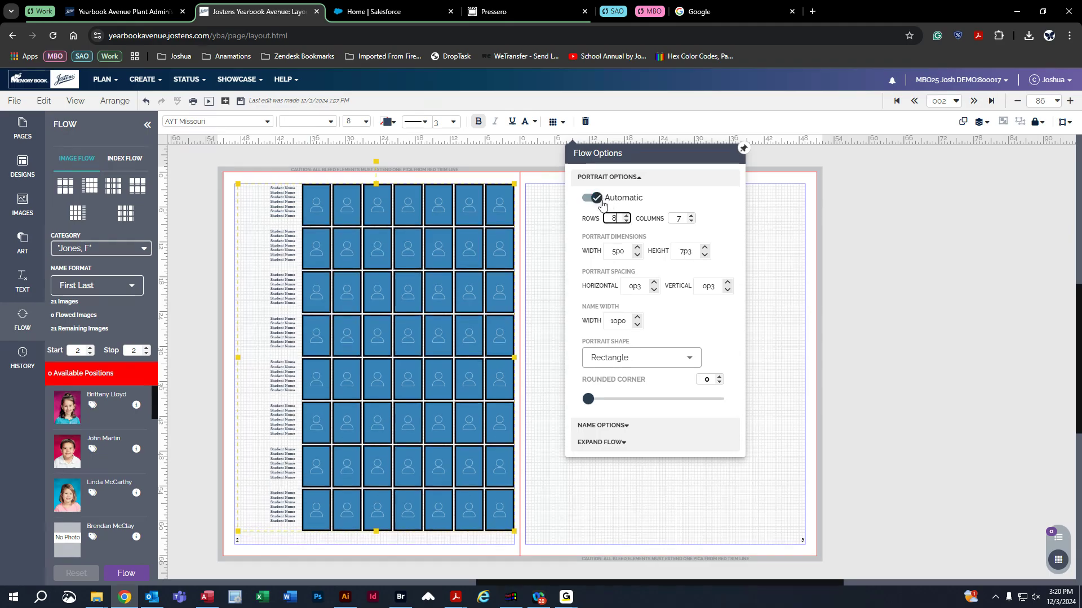
- Turn off Automatic sizing for the flow template and set its portrait grid to 5 rows
{"action": "left_click", "coordinate": [601, 201]}
{"action": "left_click", "coordinate": [627, 222]}
{"action": "left_click", "coordinate": [626, 222]}
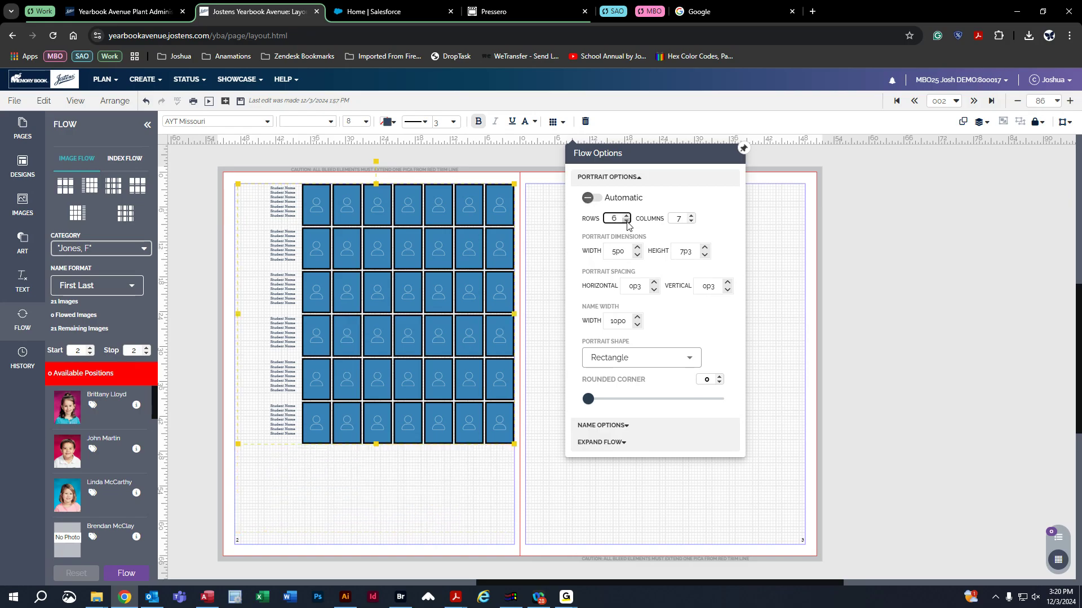
{"action": "left_click", "coordinate": [627, 222]}
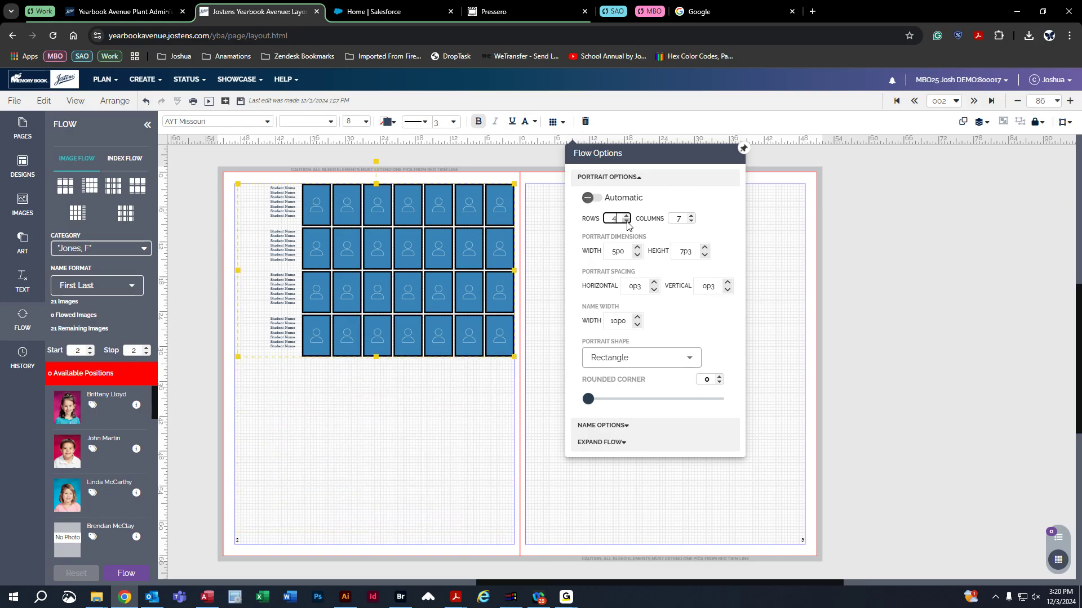
{"action": "left_click", "coordinate": [627, 216]}
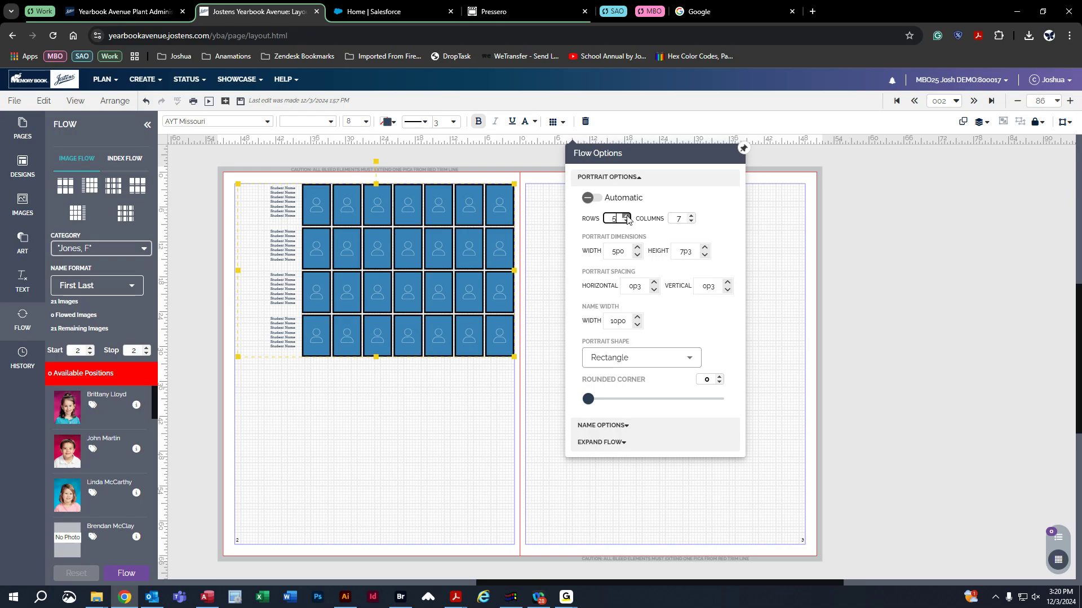
- Try 5 portrait columns in the flow template and settle on 6 columns
{"action": "left_click", "coordinate": [691, 222]}
{"action": "left_click", "coordinate": [691, 222]}
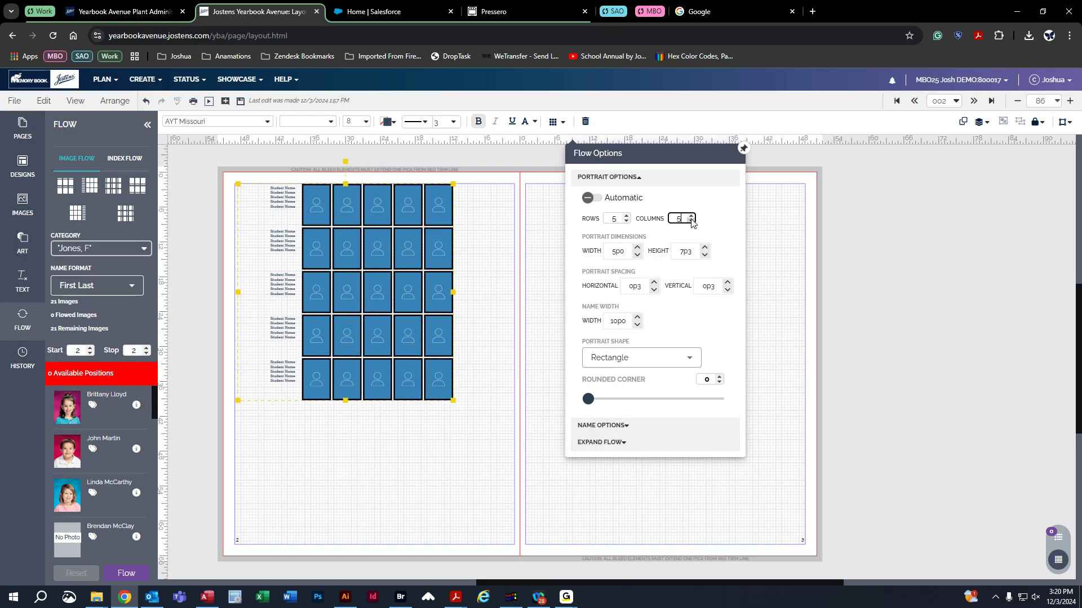
{"action": "left_click", "coordinate": [691, 215]}
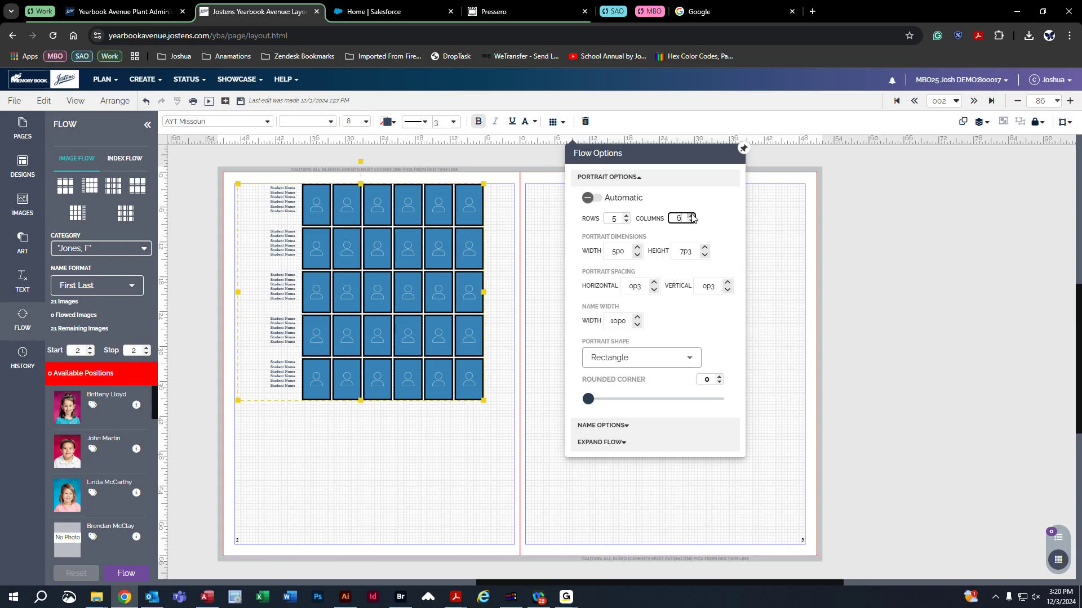
{"action": "left_click", "coordinate": [692, 223]}
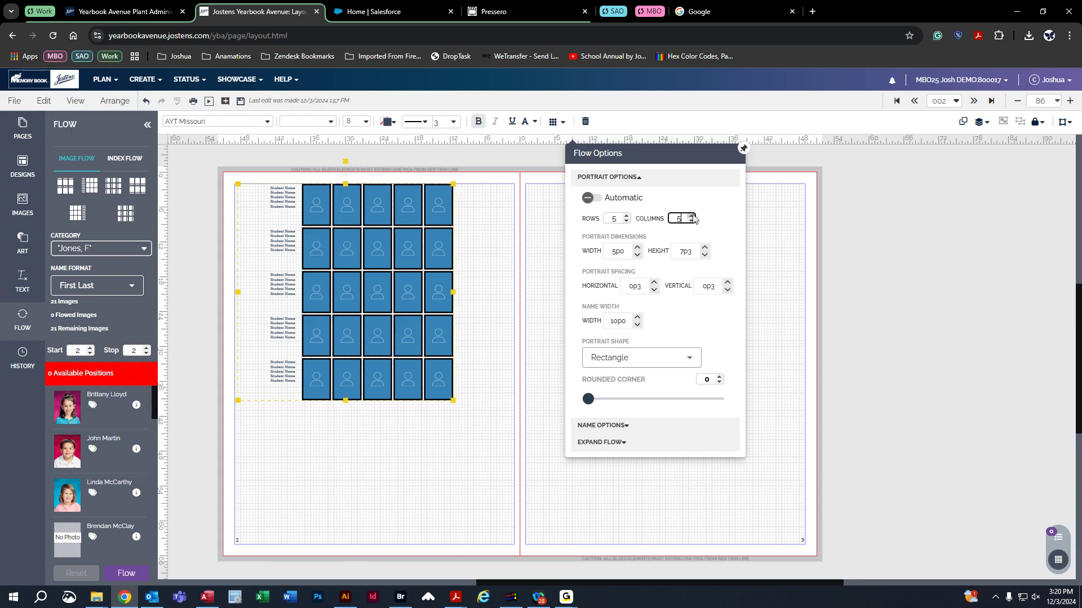
- Set the portrait width to 5p6 and shift the flow template slightly left to the page 2 margin
{"action": "left_click", "coordinate": [638, 249]}
{"action": "left_click", "coordinate": [637, 248]}
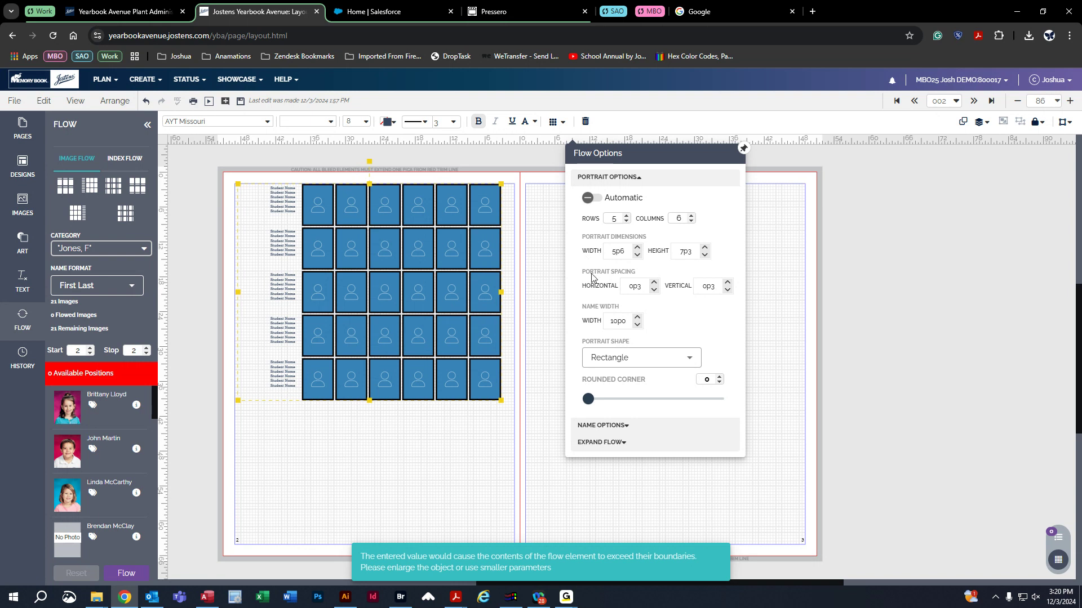
{"action": "left_click", "coordinate": [637, 248]}
{"action": "mouse_move", "coordinate": [357, 243]}
{"action": "left_mouse_down"}
{"action": "mouse_move", "coordinate": [376, 243]}
{"action": "mouse_move", "coordinate": [337, 243]}
{"action": "mouse_move", "coordinate": [355, 245]}
{"action": "left_mouse_up"}
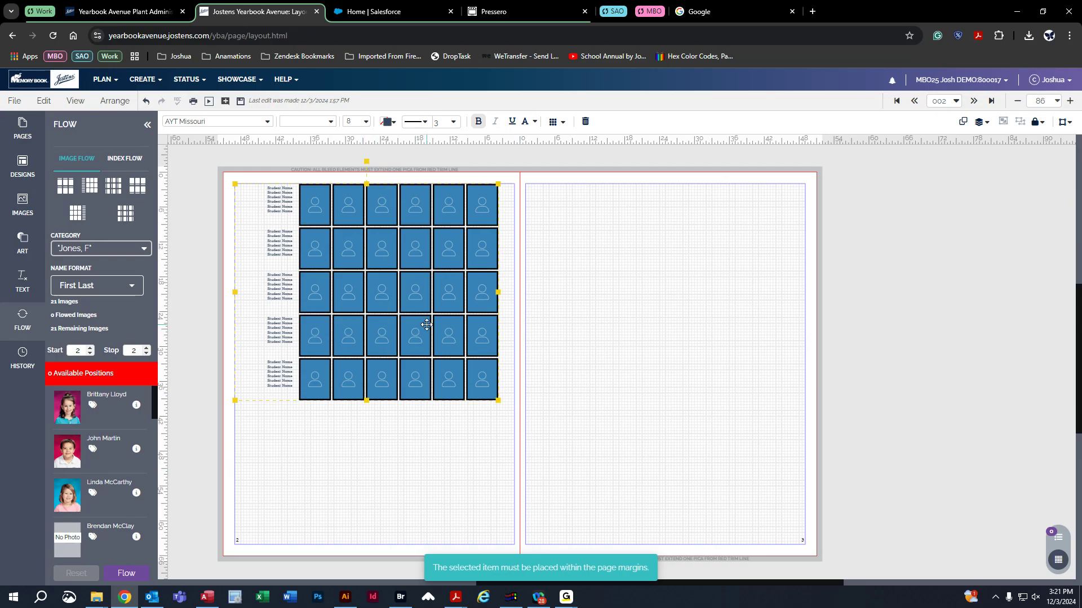
- Reopen the Flow Options, try a portrait width of 5p0, and bring it back to 5p6
{"action": "left_click", "coordinate": [555, 121]}
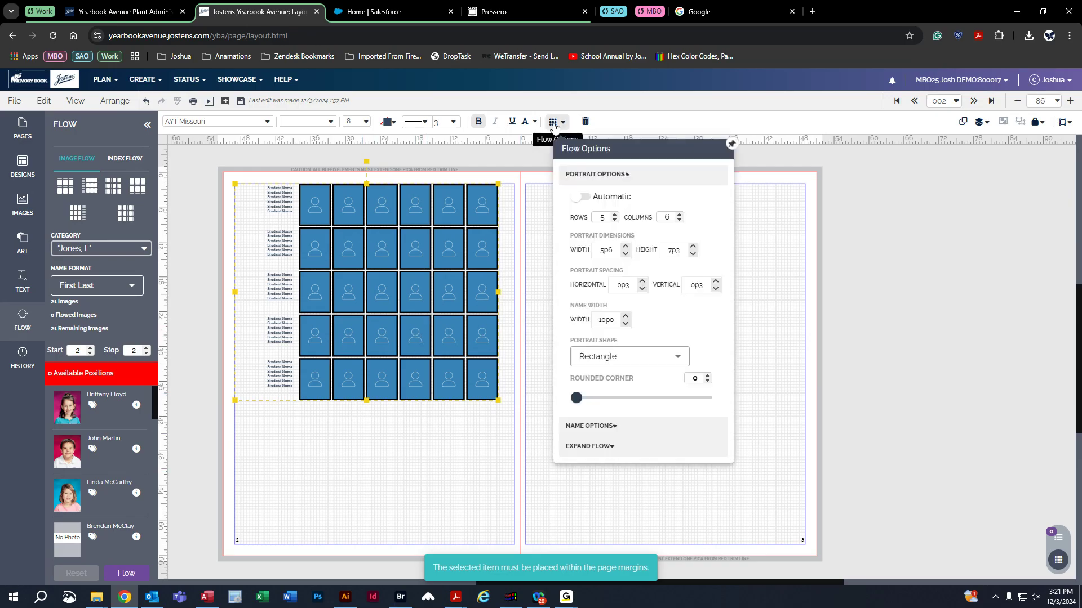
{"action": "left_click", "coordinate": [608, 246]}
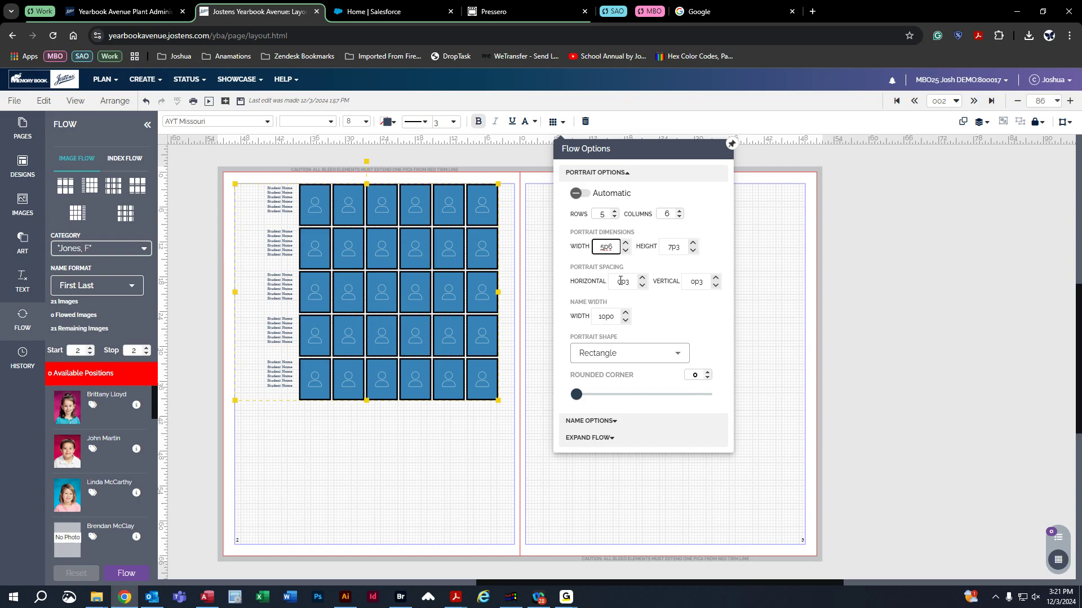
{"action": "type", "text": "0"}
{"action": "key", "text": "Return"}
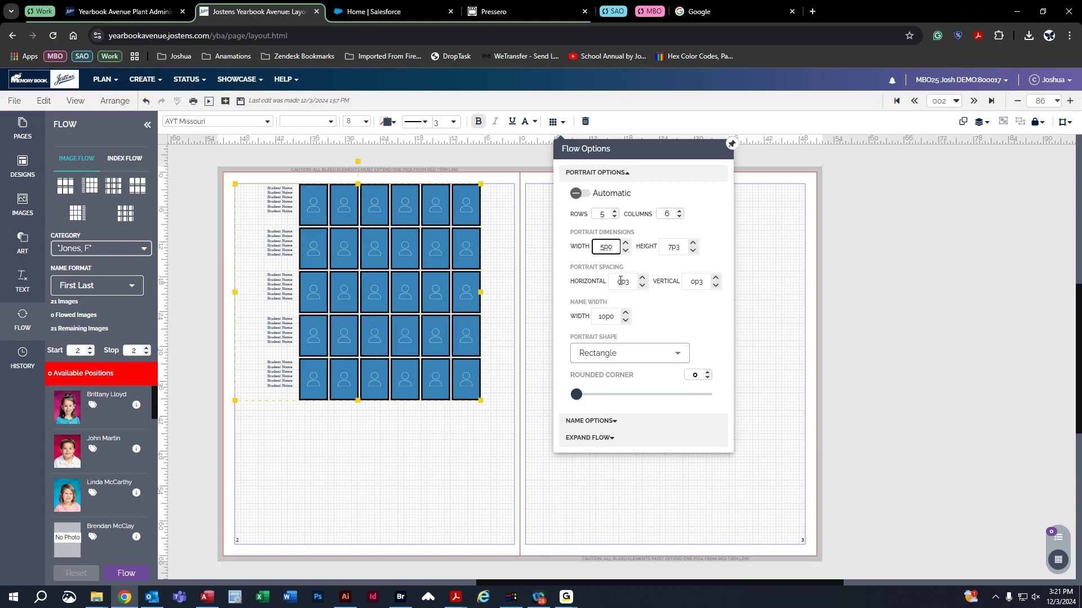
{"action": "left_click", "coordinate": [626, 244]}
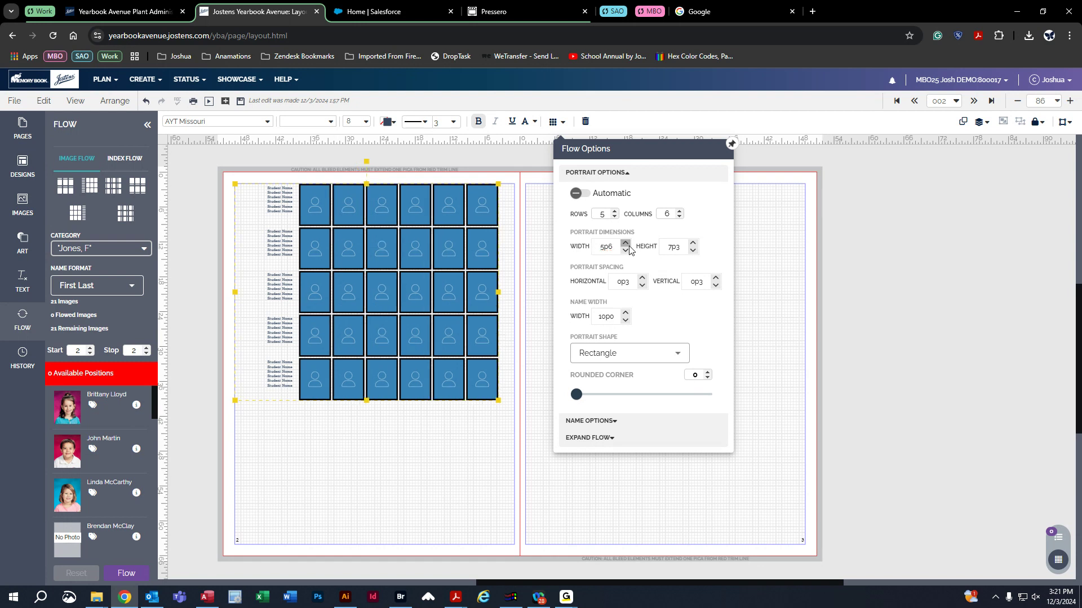
- Try a portrait width greater than 5p6 and return it to 5p6
{"action": "left_click", "coordinate": [626, 245]}
{"action": "left_click", "coordinate": [609, 247]}
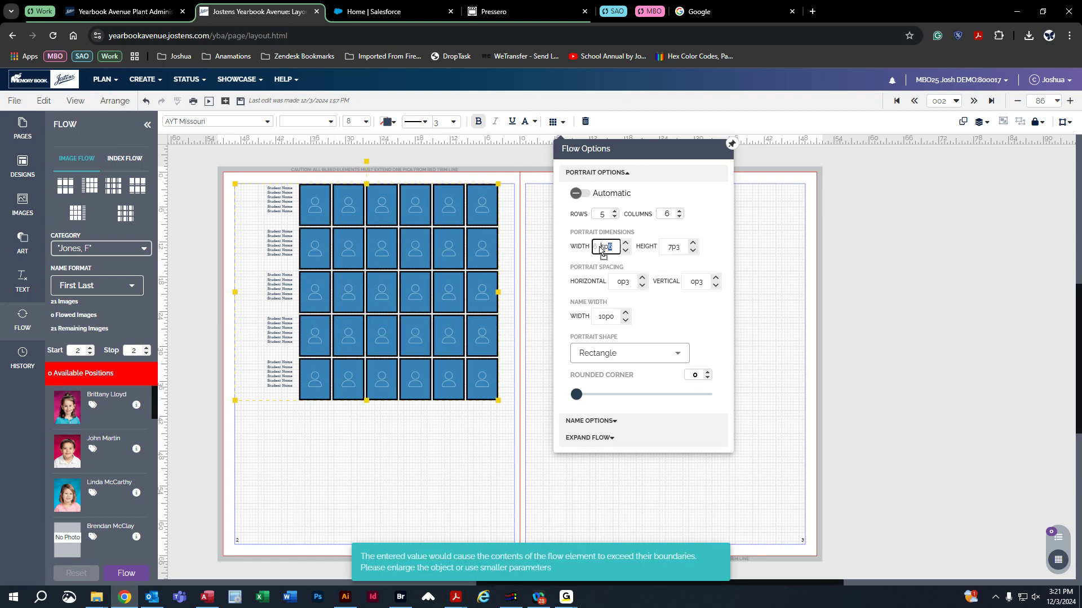
{"action": "left_click_drag", "start_coordinate": [602, 246], "coordinate": [595, 247]}
{"action": "type", "text": "6"}
{"action": "left_click", "coordinate": [626, 251]}
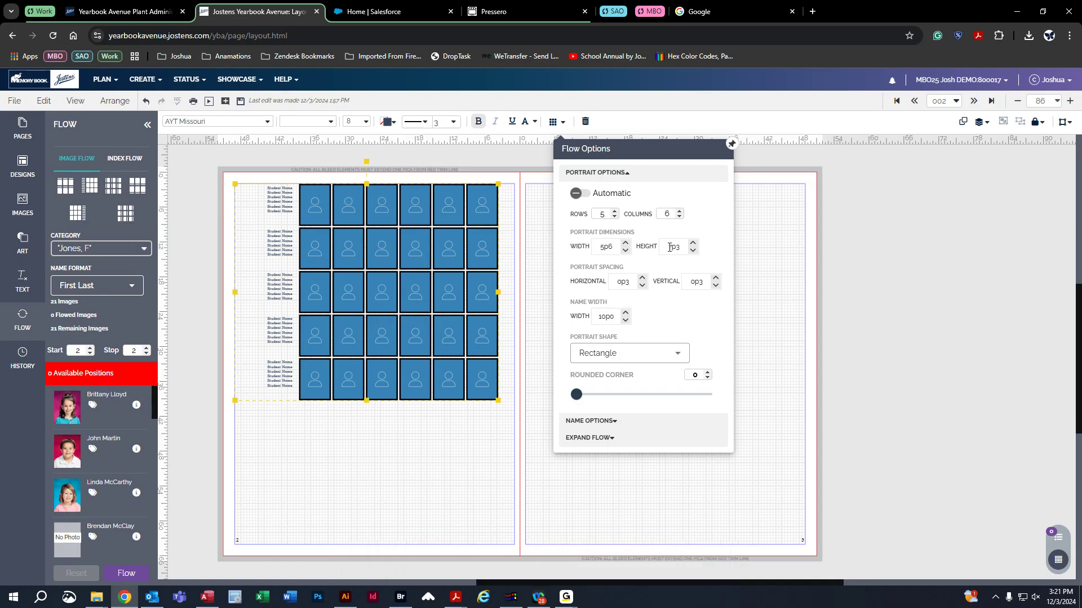
- Set the portrait dimensions to a width of 5p8 and a height of 7p9
{"action": "left_click", "coordinate": [610, 248]}
{"action": "type", "text": "7"}
{"action": "type", "text": "8"}
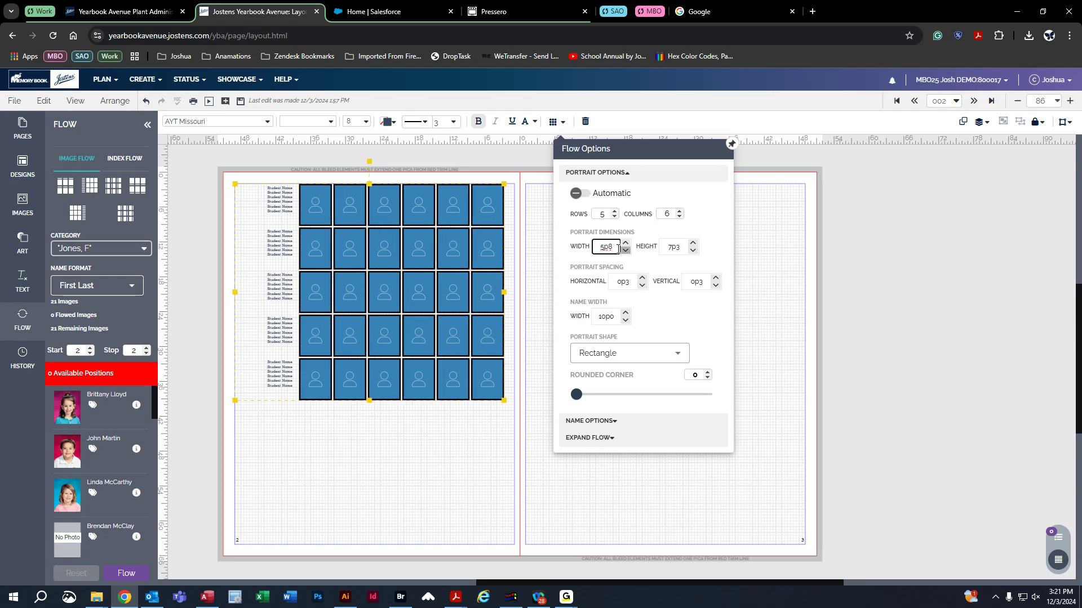
{"action": "left_click", "coordinate": [693, 244]}
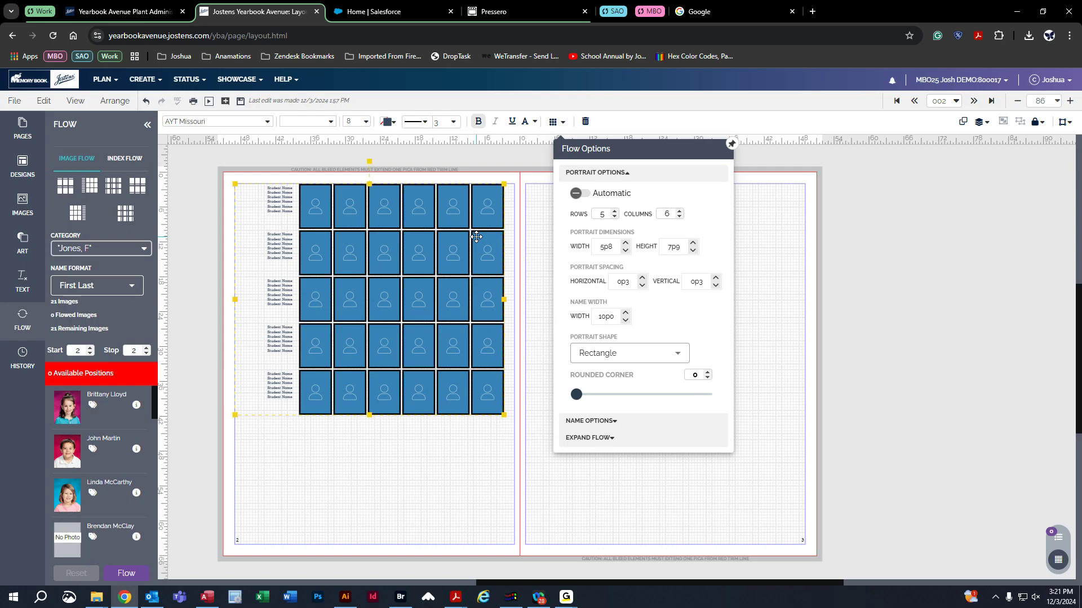
- Try increasing the horizontal portrait spacing, and set the vertical spacing to 1p9 after trying 3p3
{"action": "left_click", "coordinate": [642, 279]}
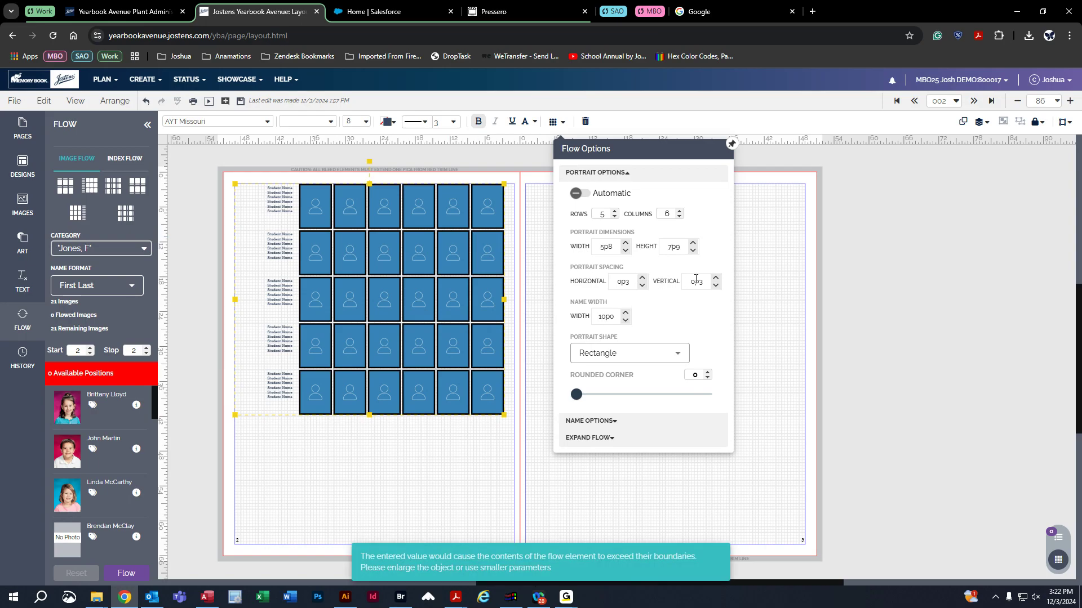
{"action": "left_click", "coordinate": [715, 279]}
{"action": "left_click", "coordinate": [715, 279]}
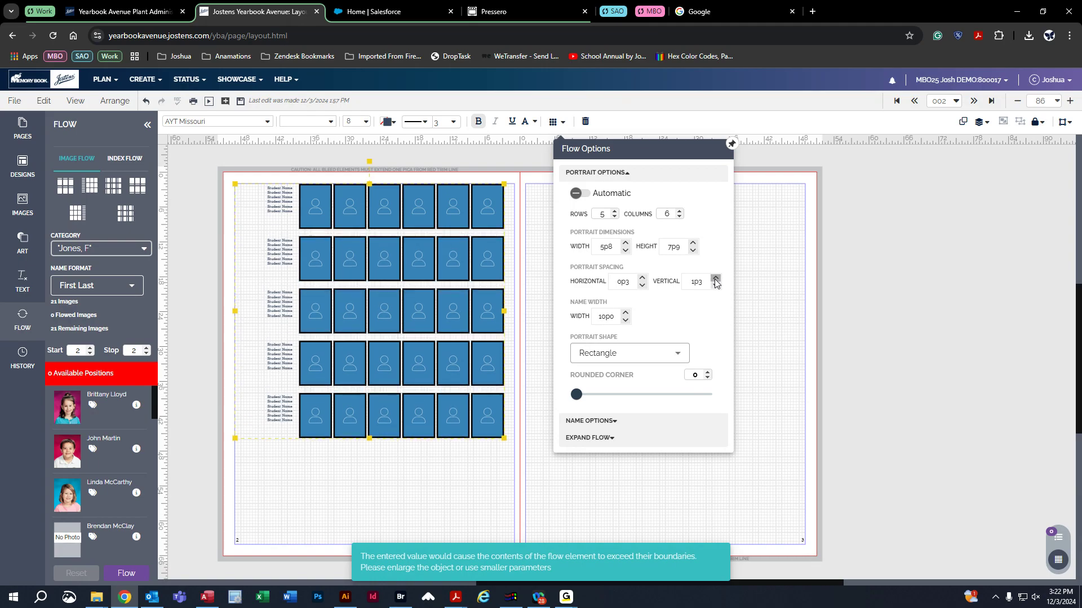
{"action": "left_click", "coordinate": [715, 278]}
{"action": "left_click", "coordinate": [715, 278]}
{"action": "left_click", "coordinate": [715, 278]}
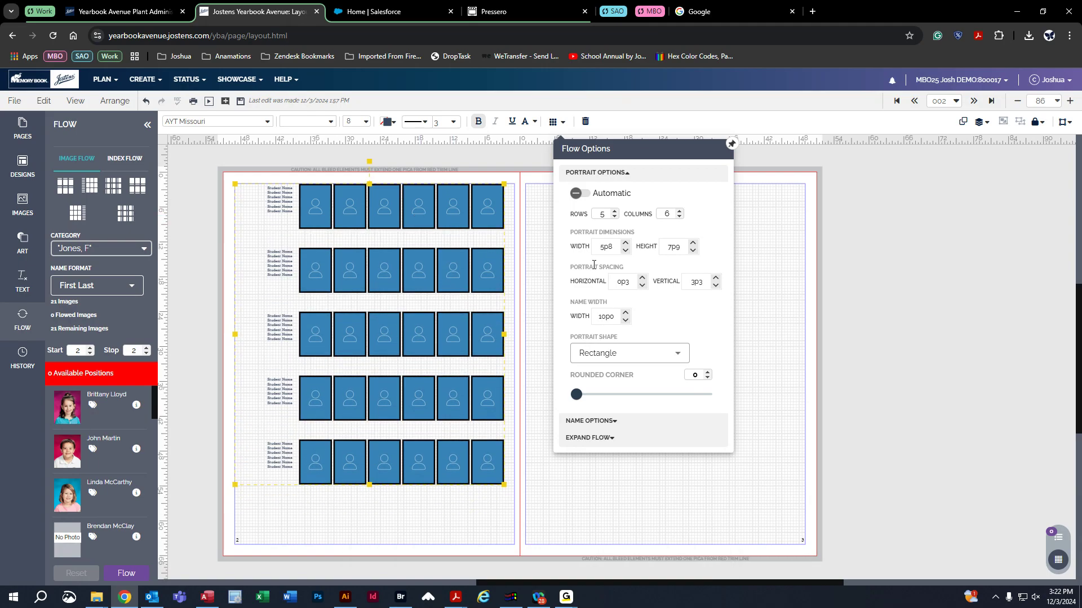
{"action": "left_click", "coordinate": [715, 286]}
{"action": "left_click", "coordinate": [715, 286]}
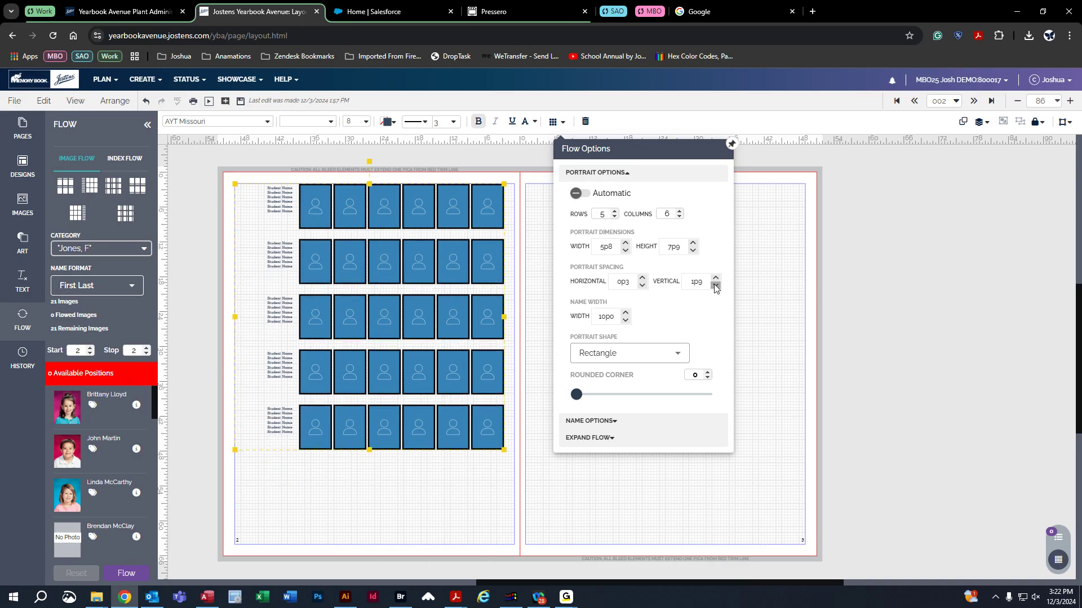
- Set the vertical portrait spacing to 0p9 and the name width to 11p0
{"action": "left_click", "coordinate": [715, 286]}
{"action": "left_click", "coordinate": [715, 285]}
{"action": "left_click", "coordinate": [715, 286]}
{"action": "left_click", "coordinate": [715, 279]}
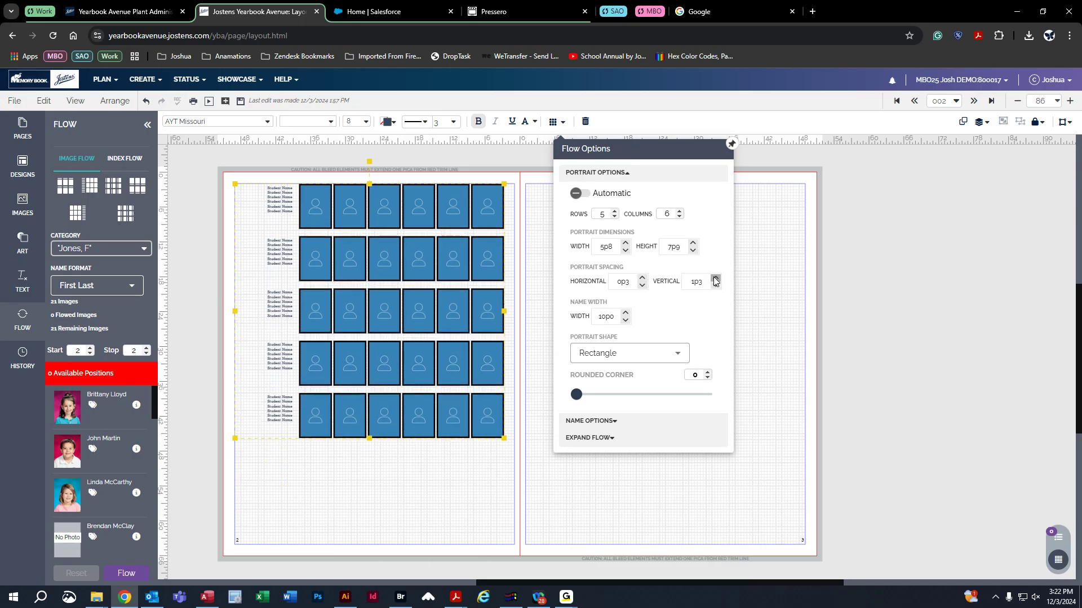
{"action": "left_click", "coordinate": [716, 285]}
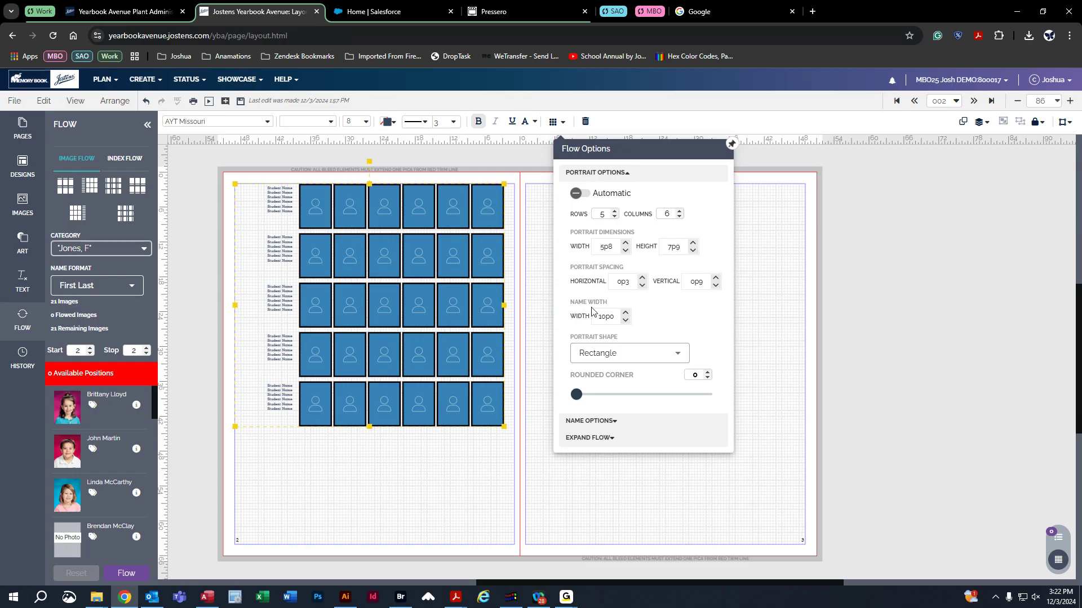
{"action": "left_click", "coordinate": [625, 313]}
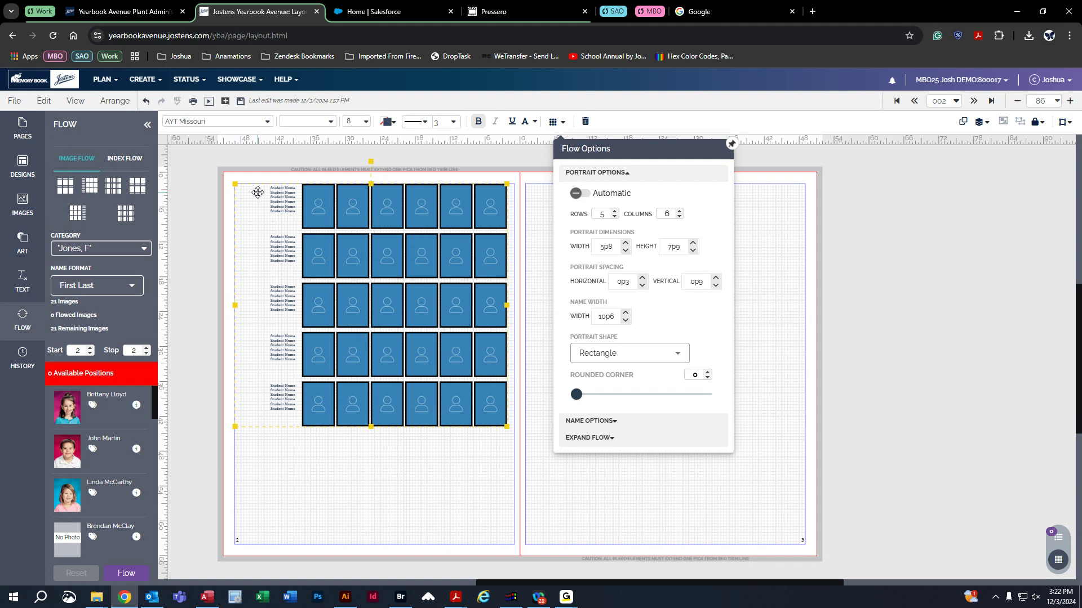
{"action": "left_click", "coordinate": [625, 313]}
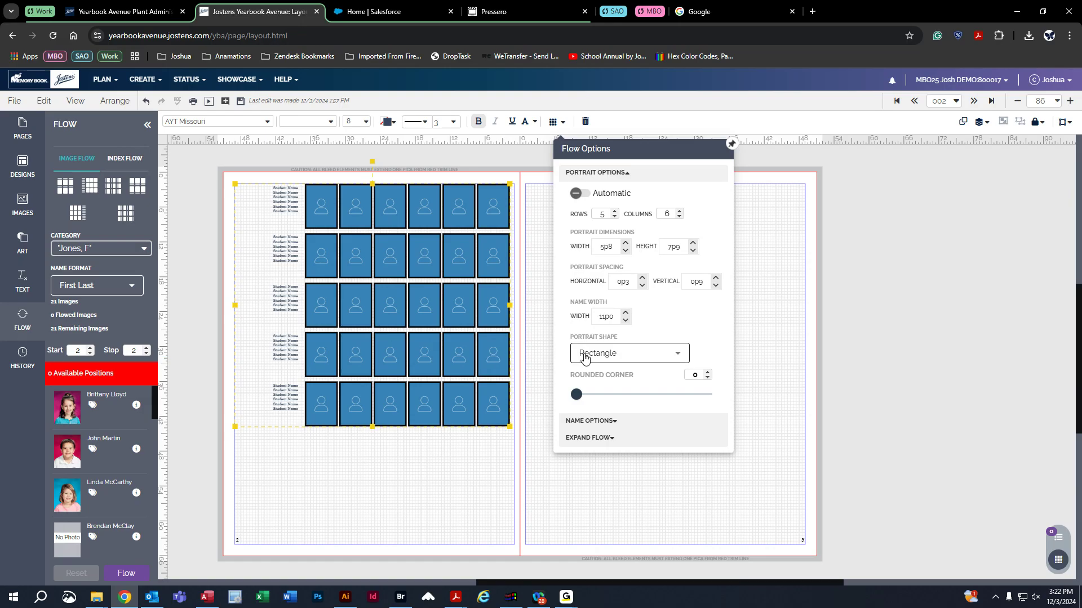
- Try the Circle, Pentagon and Octagon portrait shapes and return the shape to Rectangle
{"action": "left_click", "coordinate": [606, 352]}
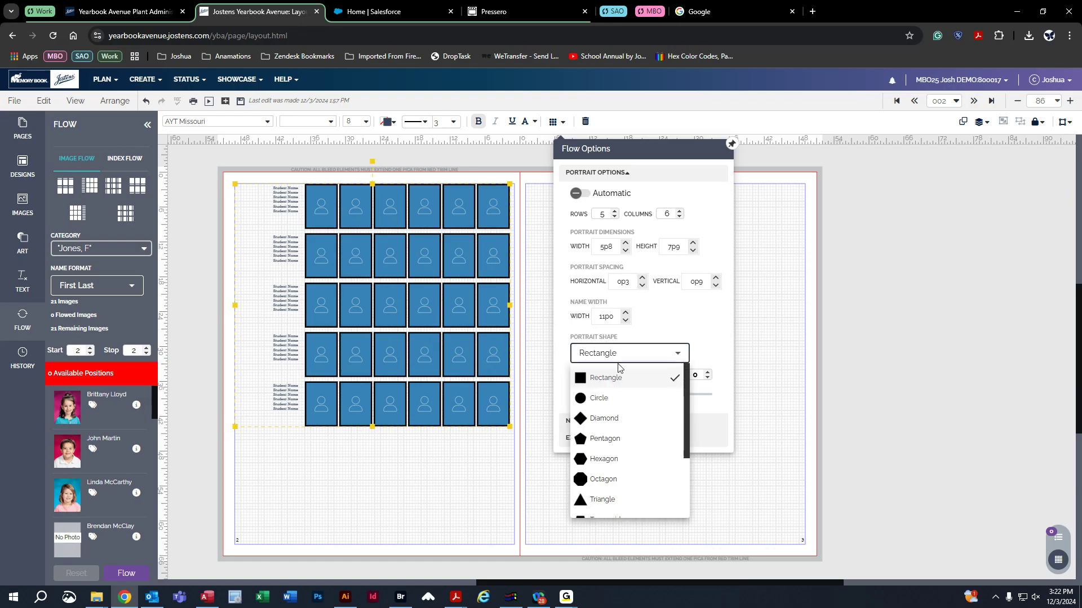
{"action": "left_click", "coordinate": [601, 397]}
{"action": "left_click", "coordinate": [606, 358]}
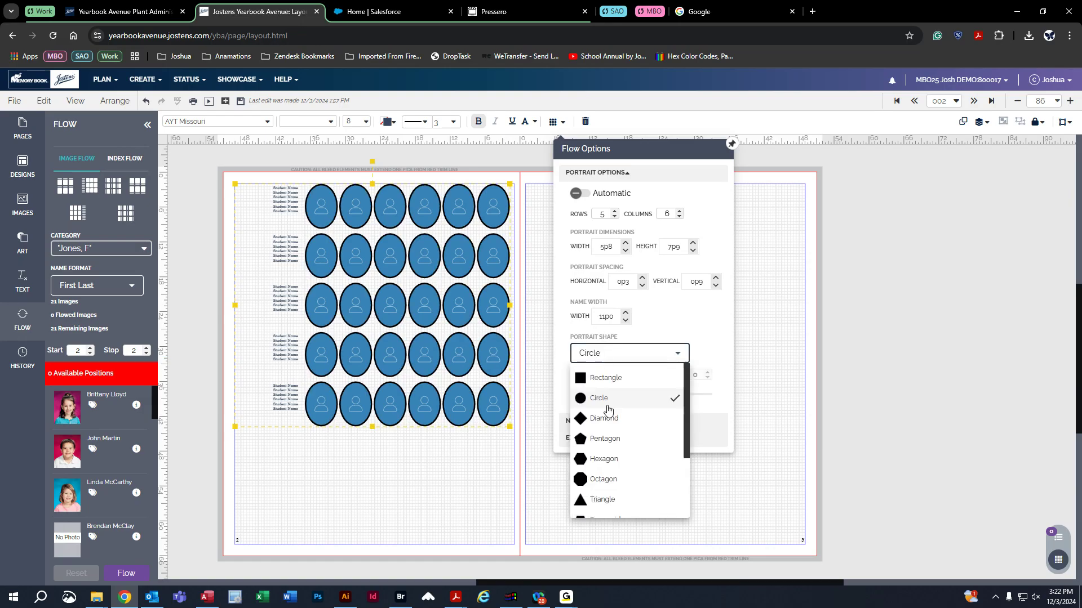
{"action": "left_click", "coordinate": [605, 438]}
{"action": "left_click", "coordinate": [622, 353]}
{"action": "left_click", "coordinate": [607, 477]}
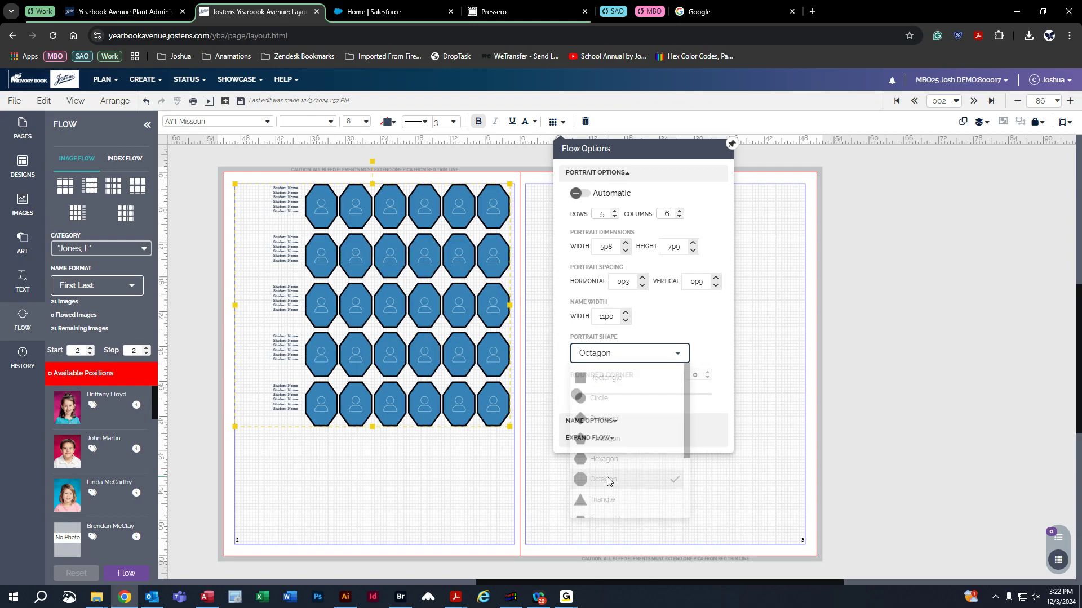
{"action": "left_click", "coordinate": [616, 355]}
{"action": "left_click", "coordinate": [614, 379]}
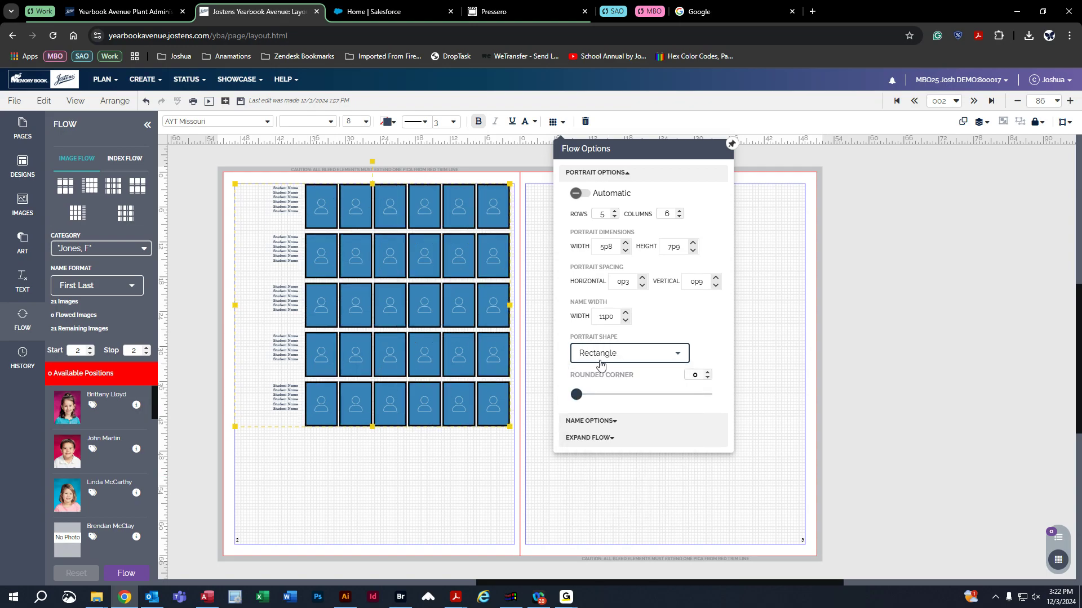
- Set the rounded corner of the rectangular portraits to 5
{"action": "left_click", "coordinate": [577, 395]}
{"action": "right_click", "coordinate": [581, 398]}
{"action": "left_click", "coordinate": [581, 399]}
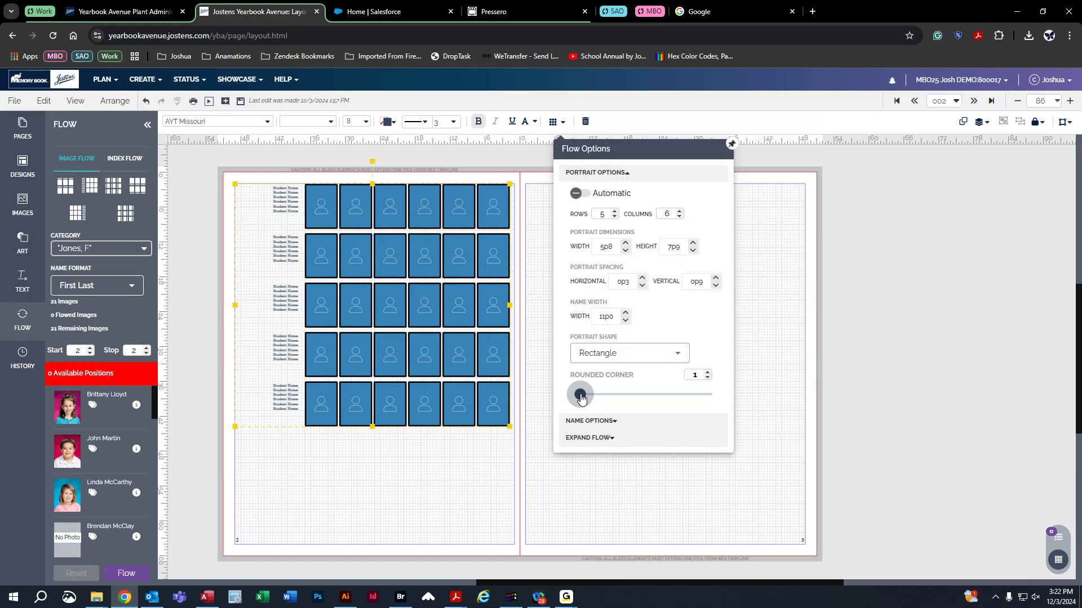
{"action": "left_click_drag", "start_coordinate": [583, 398], "coordinate": [595, 399]}
{"action": "left_click", "coordinate": [612, 174]}
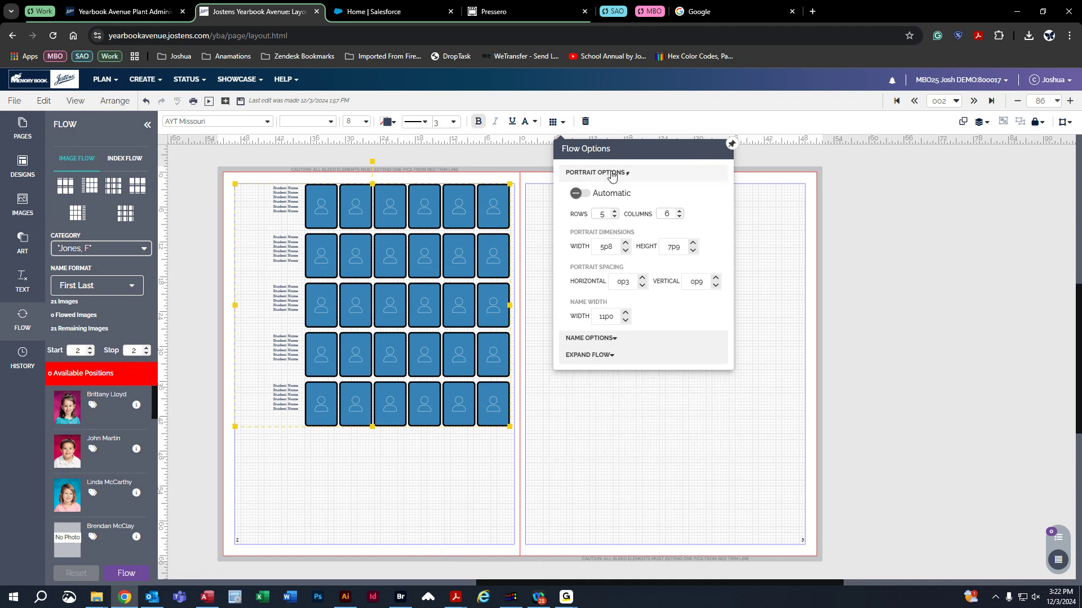
- Move the portrait flow template down to the lower margin of page 2 and save the layout
{"action": "left_click_drag", "start_coordinate": [480, 249], "coordinate": [451, 347]}
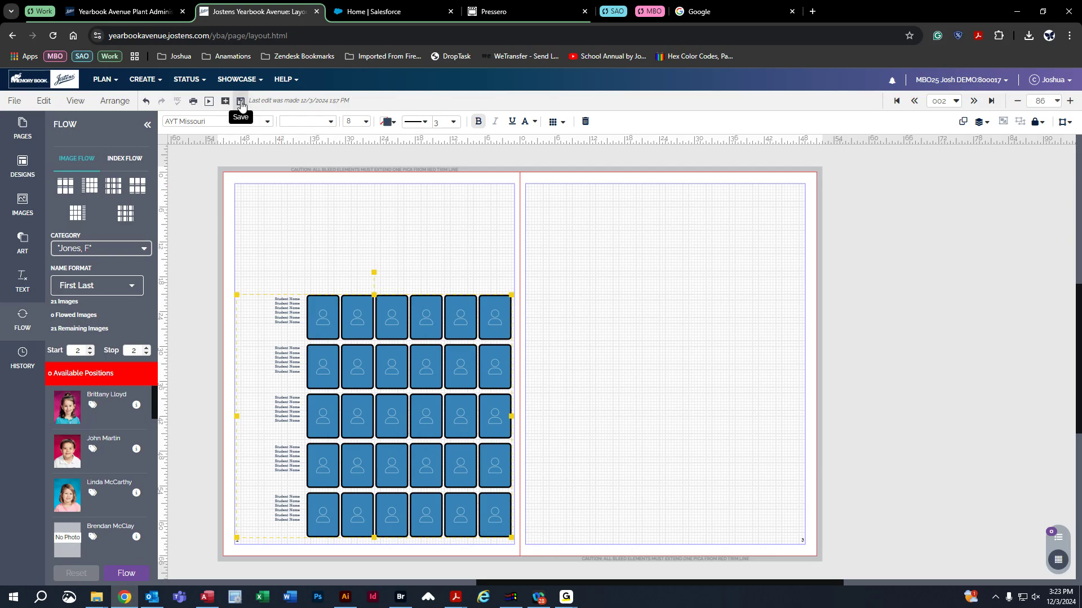
{"action": "left_click", "coordinate": [14, 101]}
{"action": "left_click", "coordinate": [34, 130]}
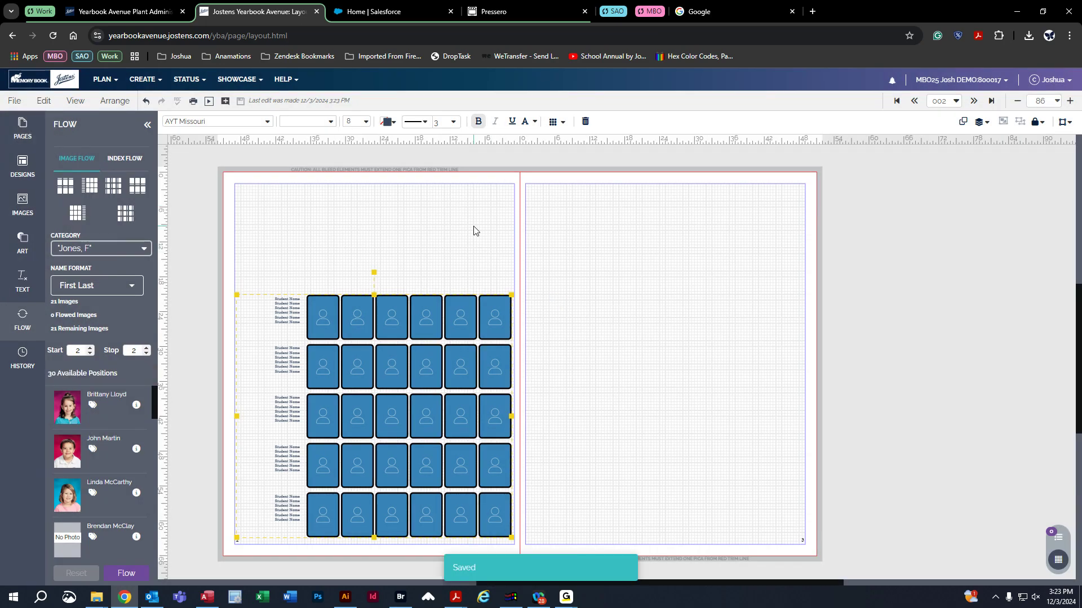
{"action": "left_click", "coordinate": [146, 102]}
{"action": "left_click", "coordinate": [162, 102]}
- Try a different homeroom category for the image flow and return to the first category in the list
{"action": "left_click", "coordinate": [73, 254]}
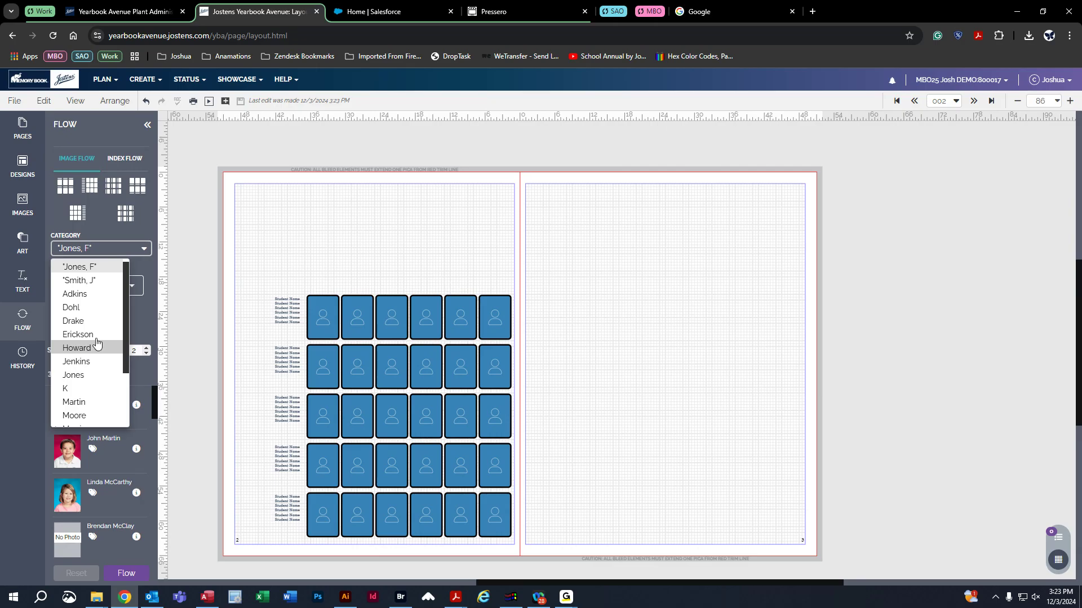
{"action": "left_click", "coordinate": [77, 335]}
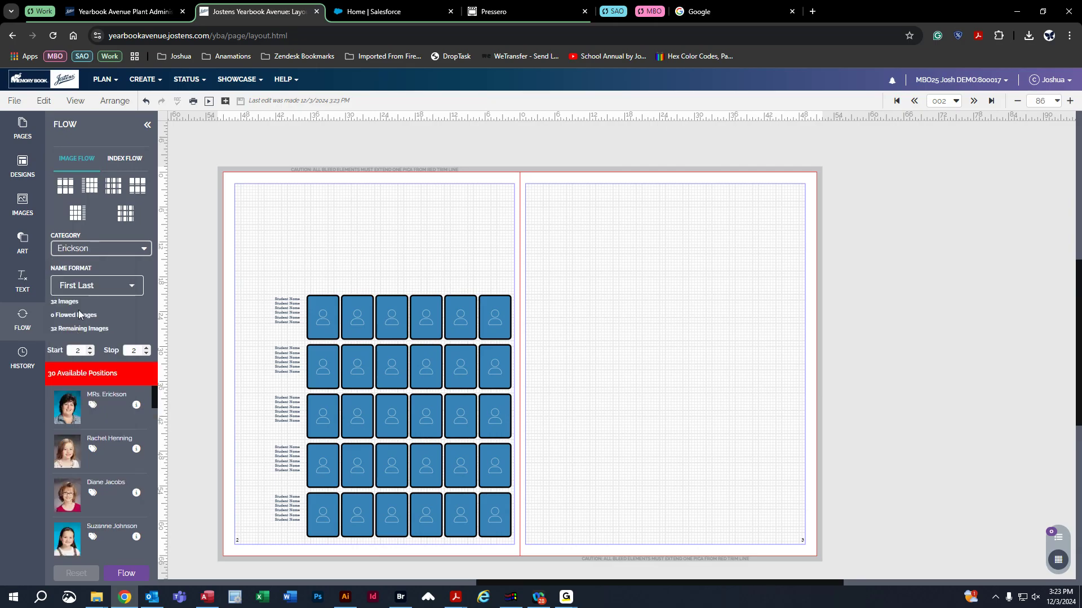
{"action": "left_click", "coordinate": [81, 250]}
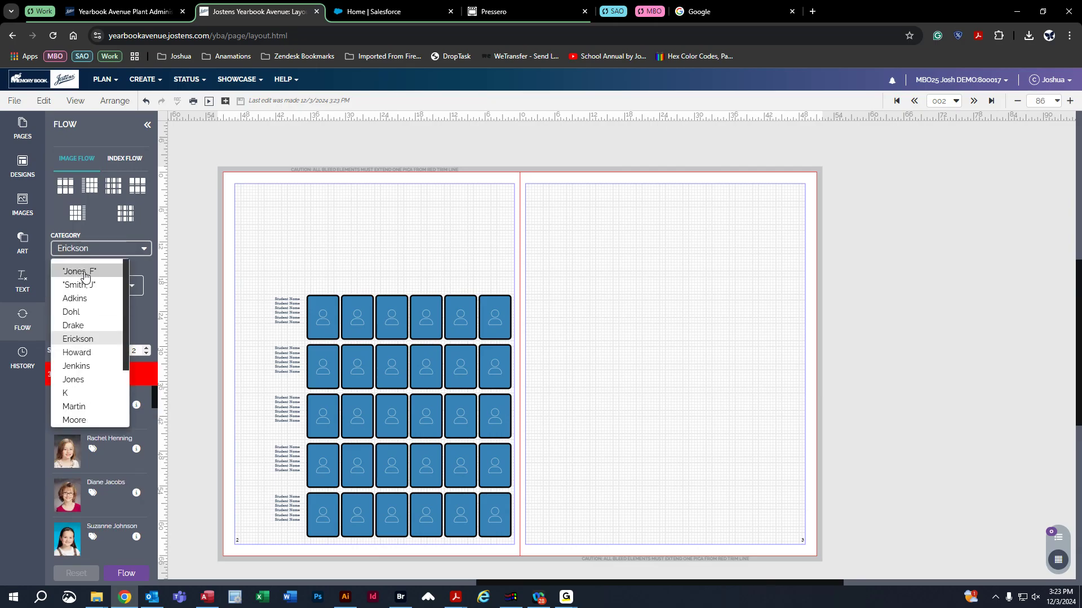
{"action": "left_click", "coordinate": [79, 272]}
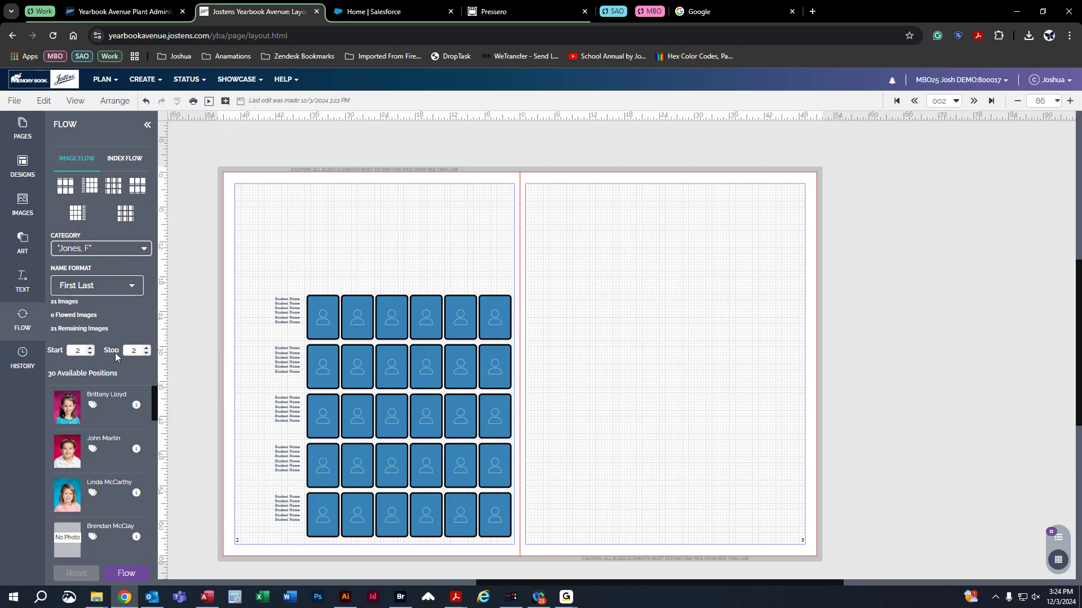
- Try a higher stop page, return it to 2, and flow the first homeroom category's portraits into the template on page 2
{"action": "left_click", "coordinate": [145, 348]}
{"action": "left_click", "coordinate": [146, 348]}
{"action": "left_click", "coordinate": [146, 347]}
{"action": "left_click", "coordinate": [146, 347]}
{"action": "left_click", "coordinate": [146, 348]}
{"action": "left_click", "coordinate": [145, 347]}
{"action": "left_click", "coordinate": [145, 348]}
{"action": "left_click", "coordinate": [146, 354]}
{"action": "left_click", "coordinate": [146, 354]}
{"action": "left_click", "coordinate": [147, 354]}
{"action": "left_click", "coordinate": [147, 354]}
{"action": "left_click", "coordinate": [146, 354]}
{"action": "left_click", "coordinate": [126, 574]}
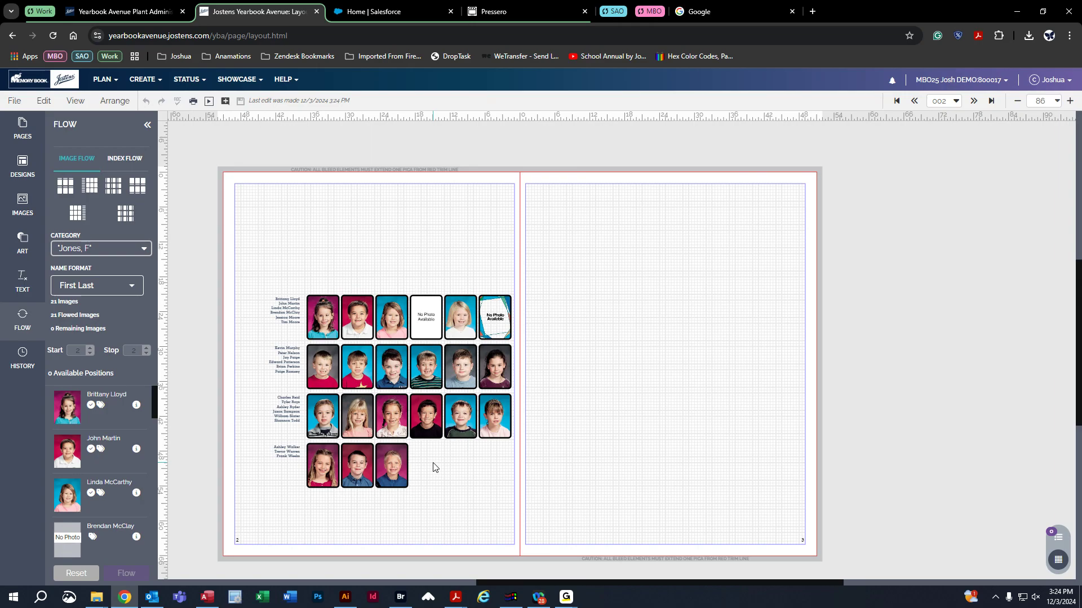
- Reset the flow, unhide the fourth portrait box in the fourth row of the template, and save the layout
{"action": "left_click", "coordinate": [76, 573]}
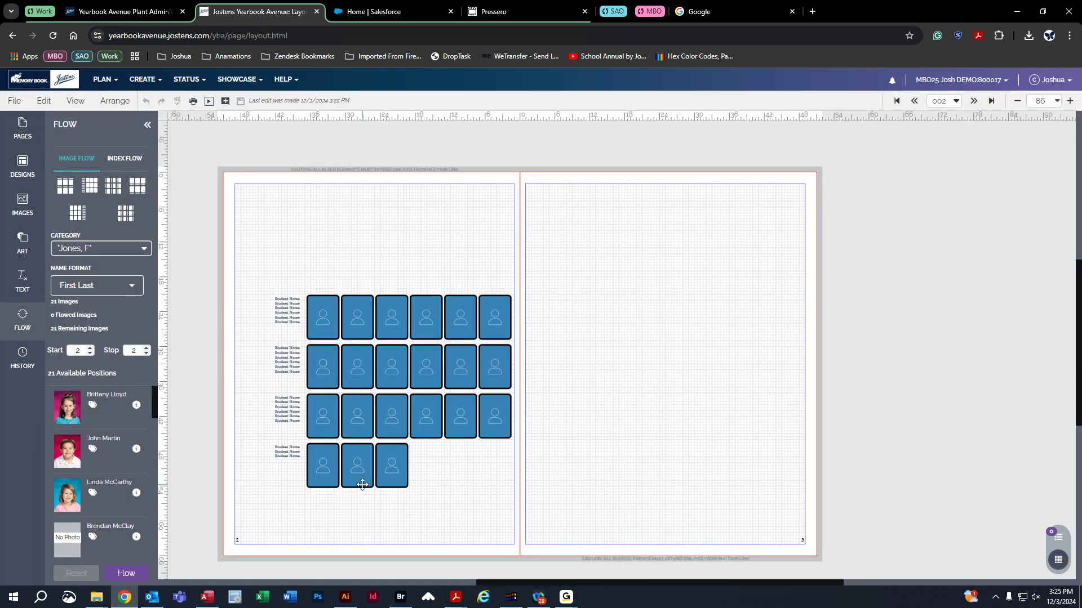
{"action": "double_click", "coordinate": [393, 463]}
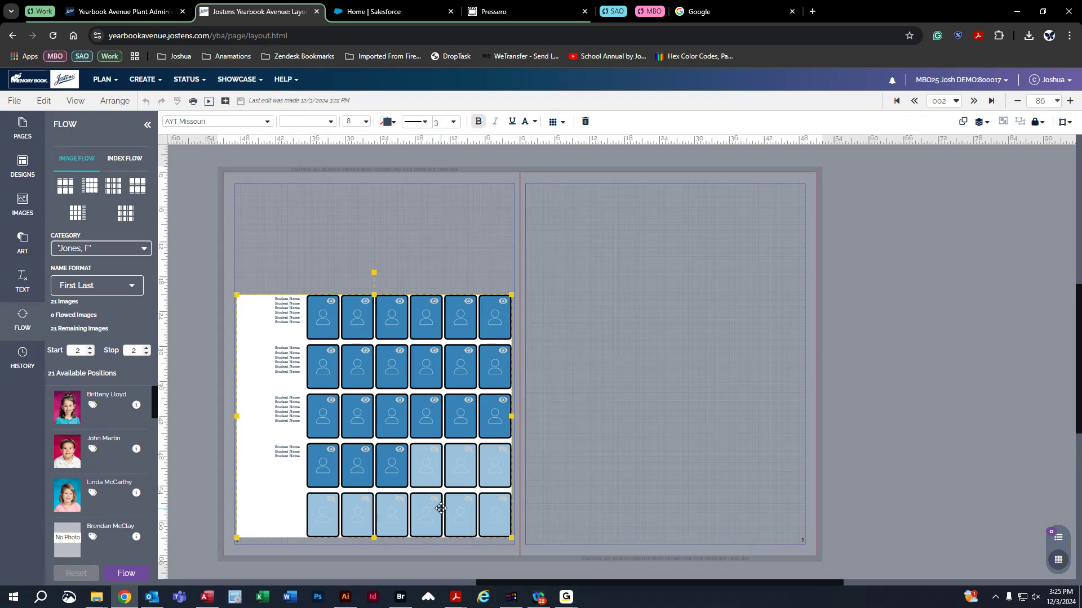
{"action": "left_click", "coordinate": [434, 451]}
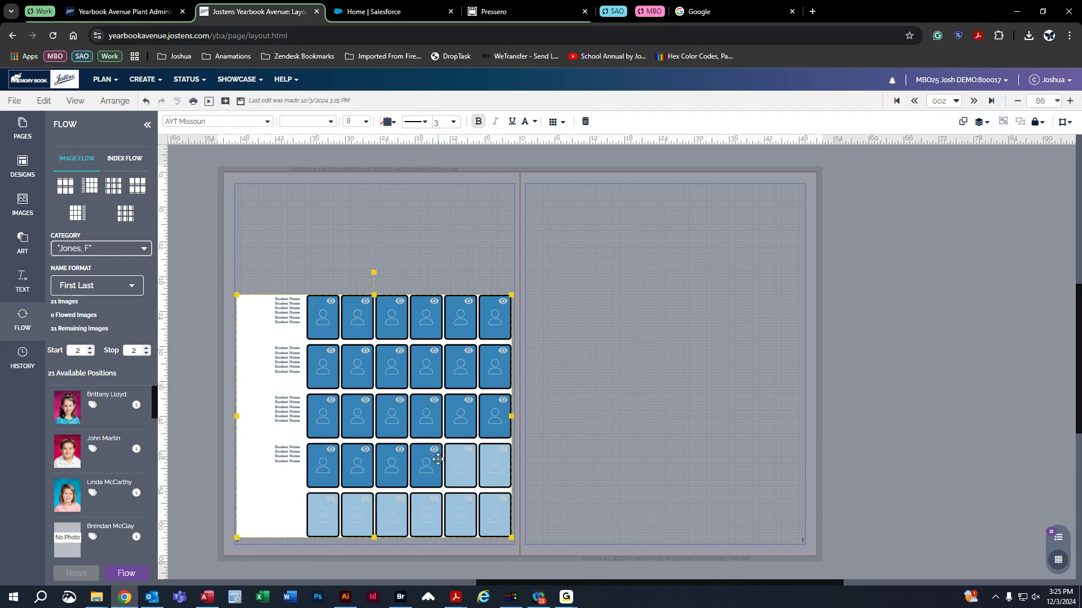
{"action": "left_click", "coordinate": [335, 224]}
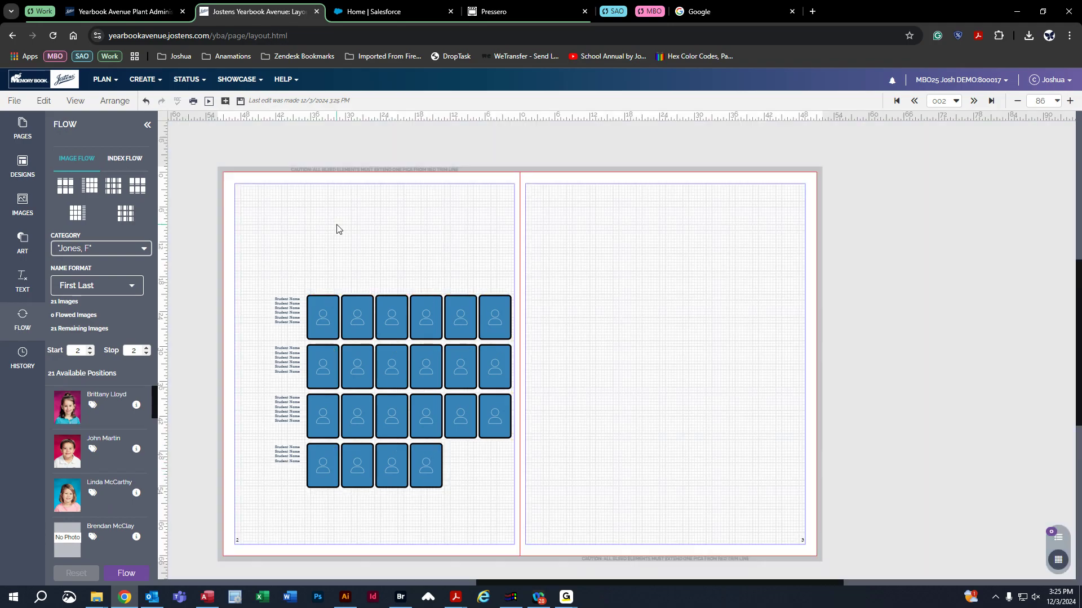
{"action": "left_click", "coordinate": [240, 101]}
- Reduce the flow template to 4 rows and move it down to the lower margin of page 2
{"action": "left_click", "coordinate": [431, 466]}
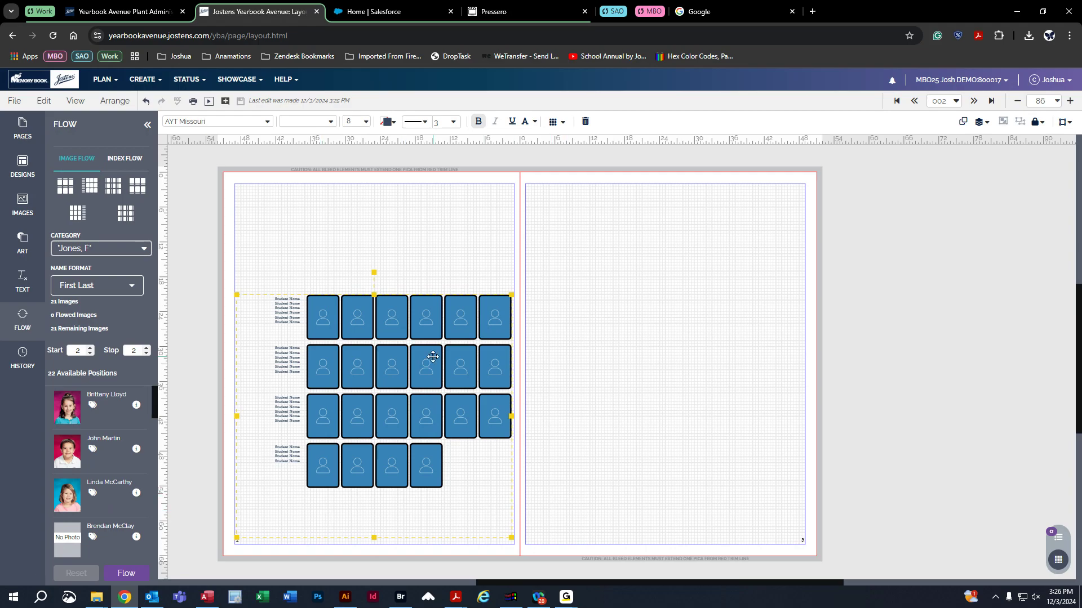
{"action": "left_click", "coordinate": [562, 127]}
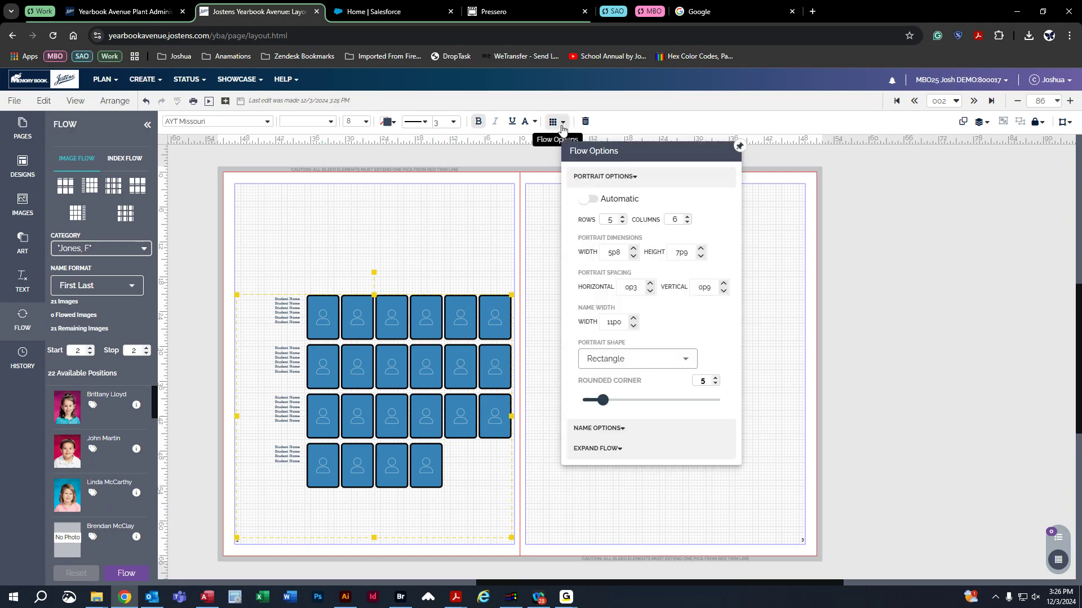
{"action": "left_click", "coordinate": [622, 220]}
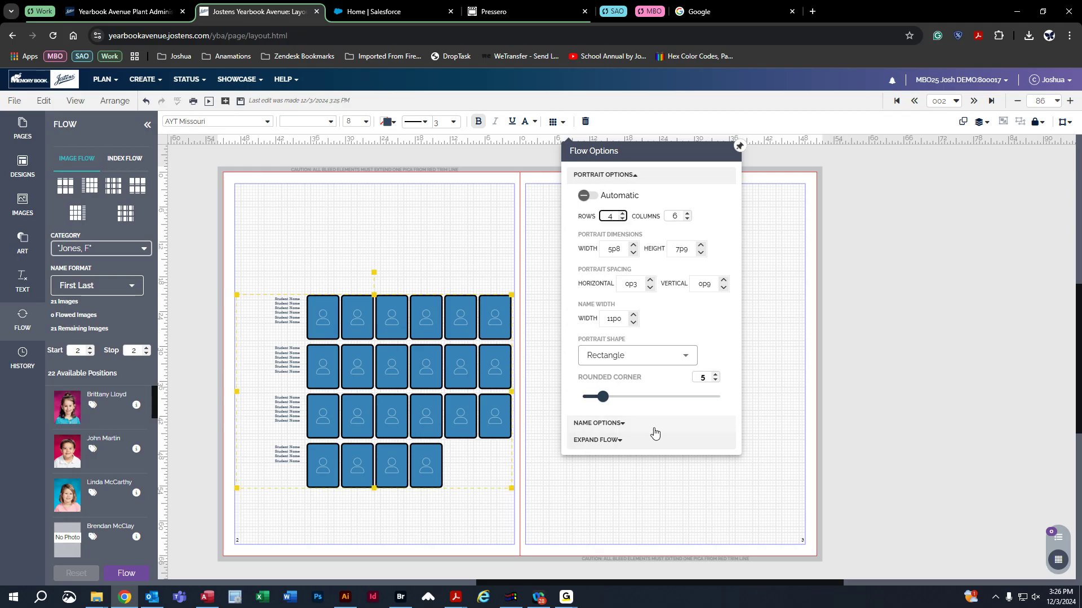
{"action": "left_click", "coordinate": [507, 189]}
{"action": "left_click_drag", "start_coordinate": [434, 324], "coordinate": [434, 375]}
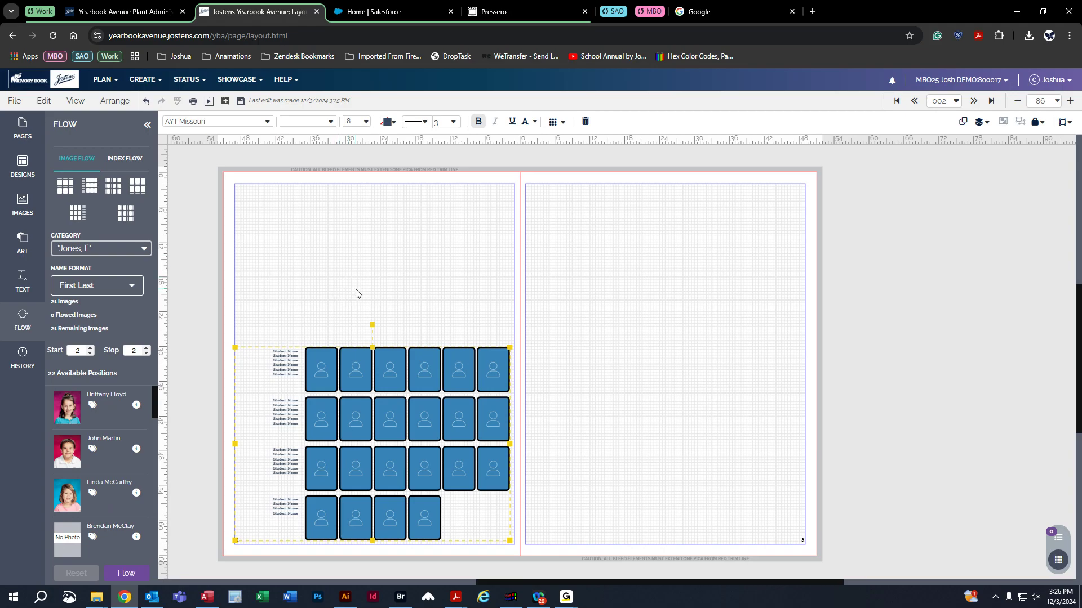
- Save the layout, flow the homeroom's portraits into the four-row template, and reset the flow
{"action": "left_click", "coordinate": [242, 104]}
{"action": "left_click", "coordinate": [126, 574]}
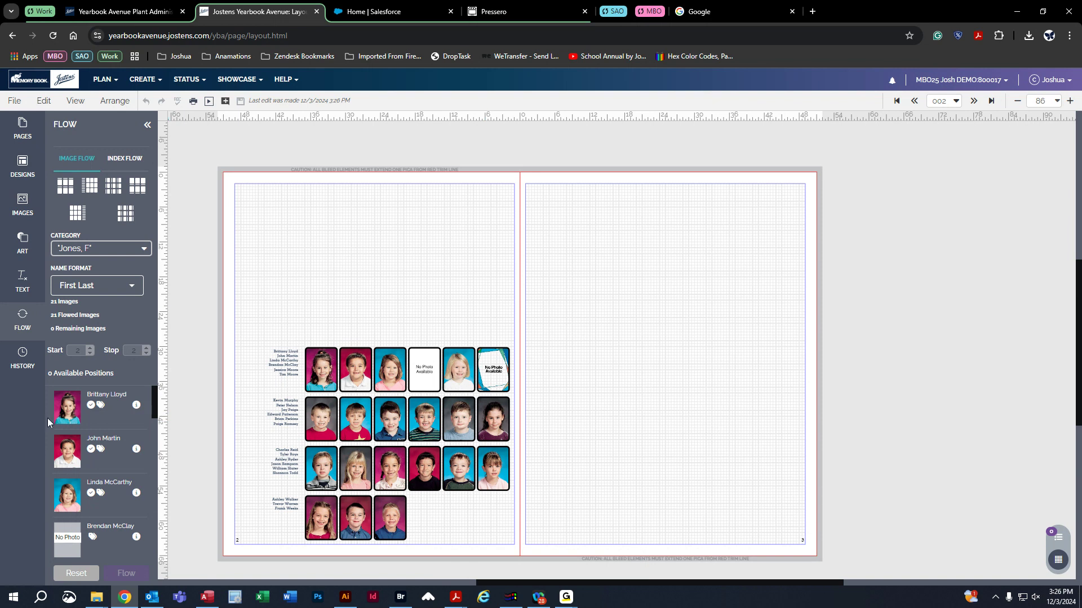
{"action": "left_click", "coordinate": [82, 572]}
- Select the second homeroom category for the image flow and look through its list of portraits
{"action": "left_click", "coordinate": [88, 248]}
{"action": "scroll", "coordinate": [93, 338], "scroll_direction": "down", "scroll_amount": 5}
{"action": "left_click", "coordinate": [99, 360]}
{"action": "scroll", "coordinate": [99, 510], "scroll_direction": "down", "scroll_amount": 5}
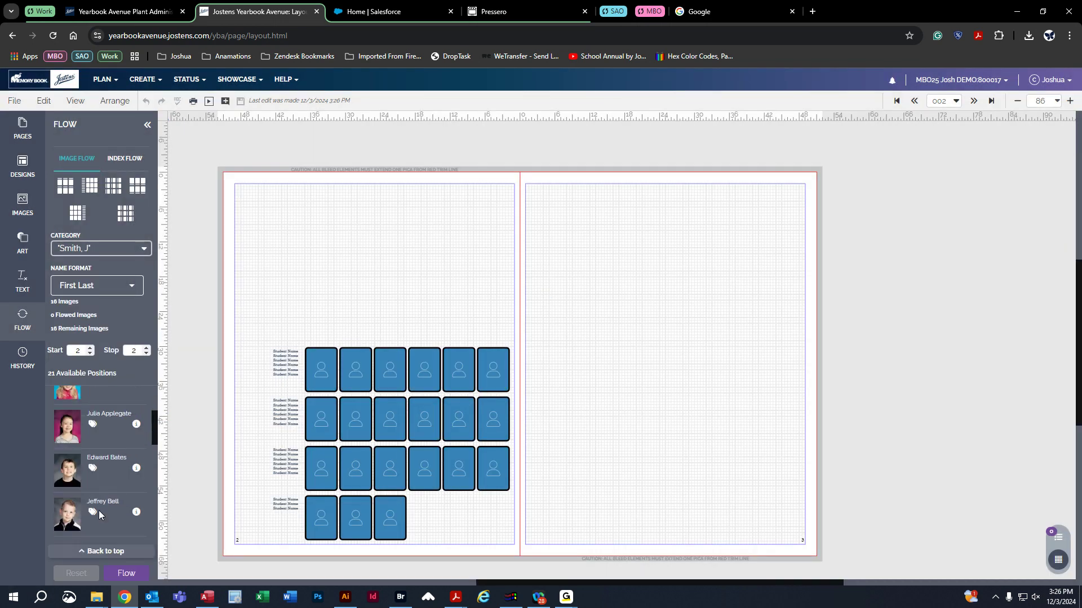
{"action": "scroll", "coordinate": [106, 511], "scroll_direction": "down", "scroll_amount": 5}
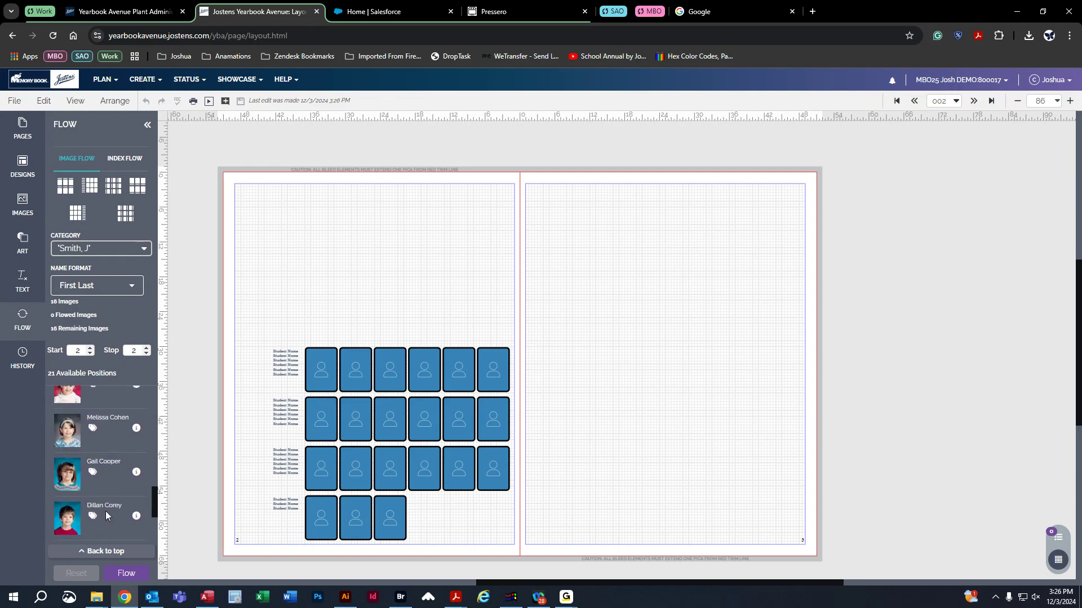
{"action": "scroll", "coordinate": [110, 509], "scroll_direction": "up", "scroll_amount": 10}
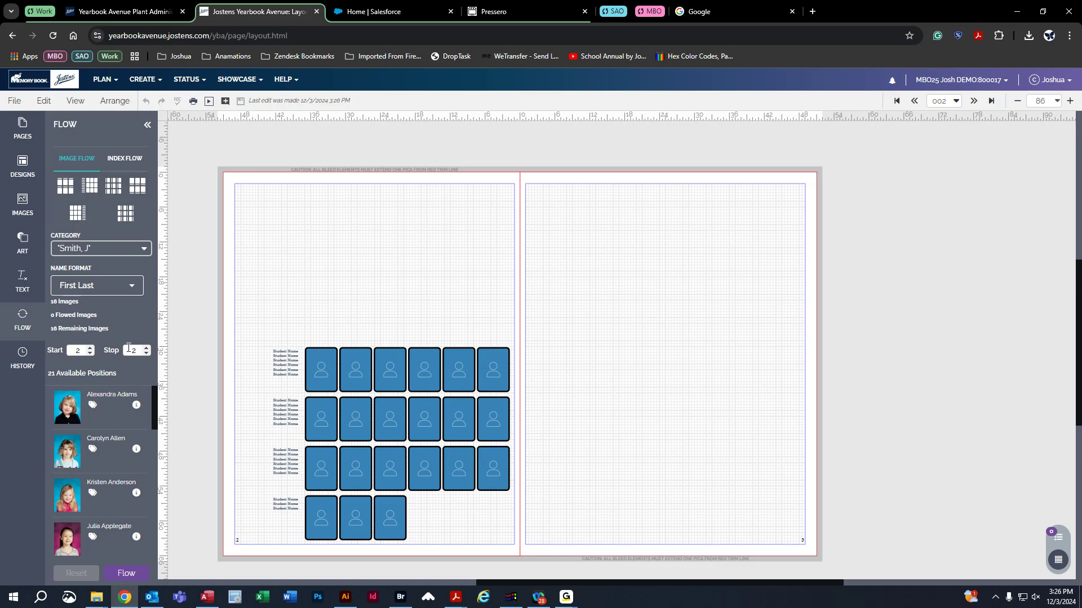
- Select the third homeroom category, unhide the last three portrait boxes in the fourth row, and save the layout
{"action": "left_click", "coordinate": [107, 249]}
{"action": "left_click", "coordinate": [85, 280]}
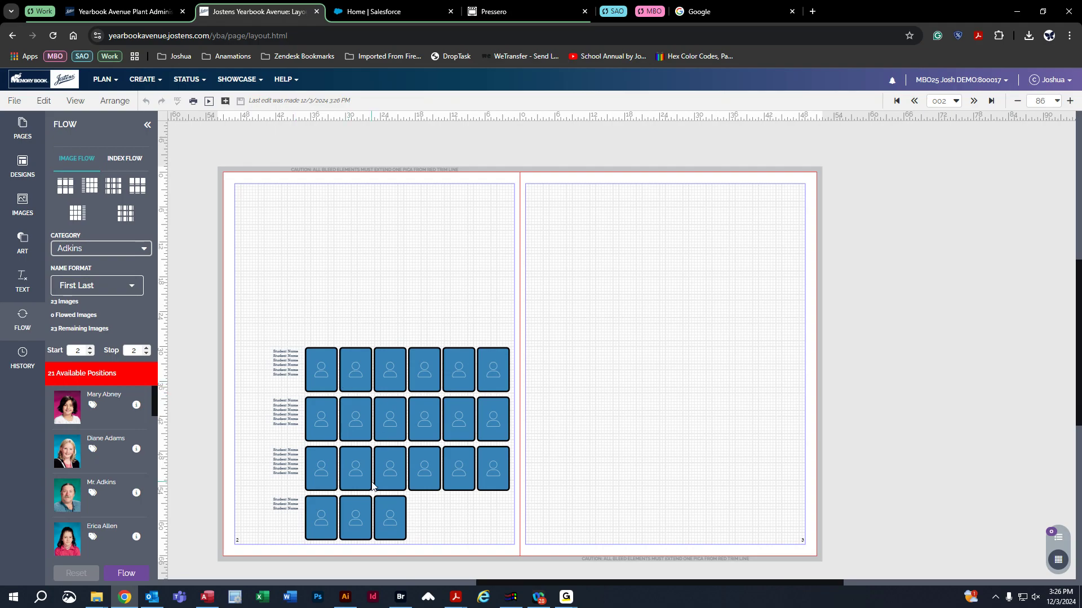
{"action": "left_click", "coordinate": [402, 522]}
{"action": "left_click", "coordinate": [431, 502]}
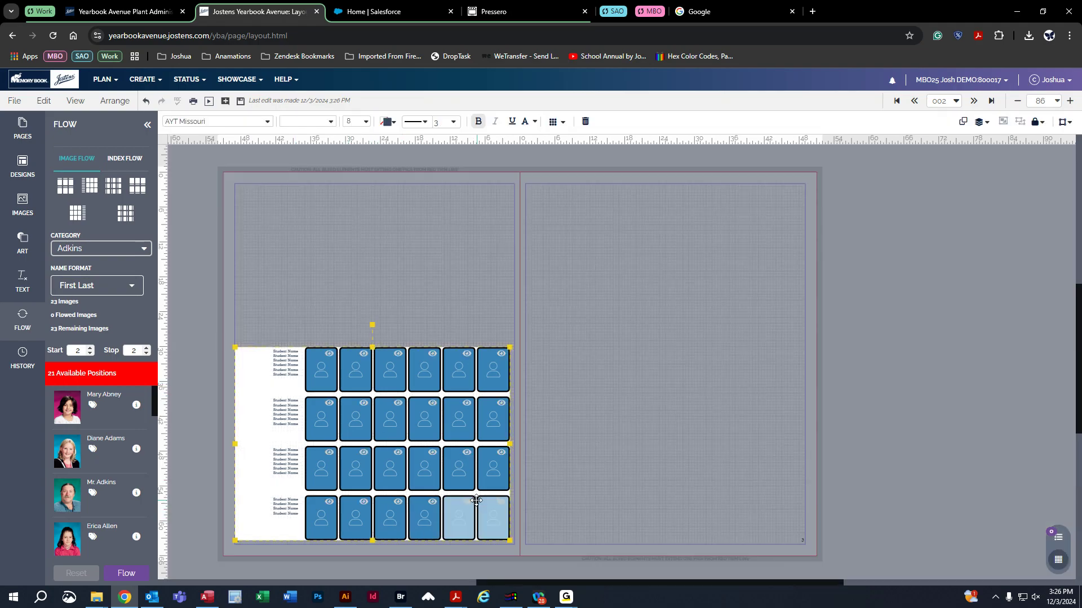
{"action": "left_click", "coordinate": [467, 502]}
{"action": "left_click", "coordinate": [501, 502]}
{"action": "left_click", "coordinate": [591, 435]}
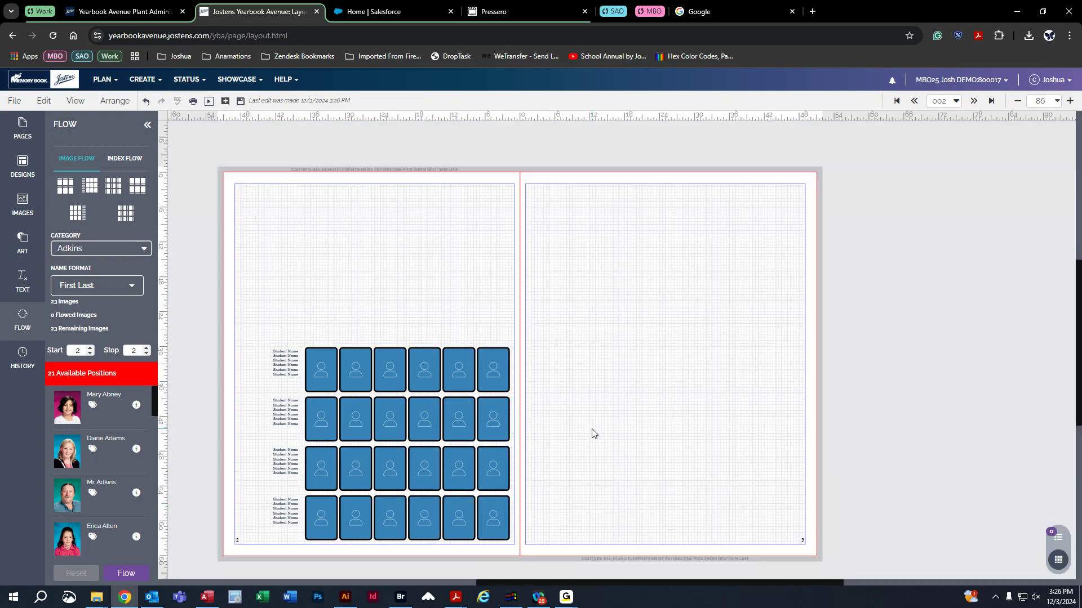
{"action": "left_click", "coordinate": [240, 101]}
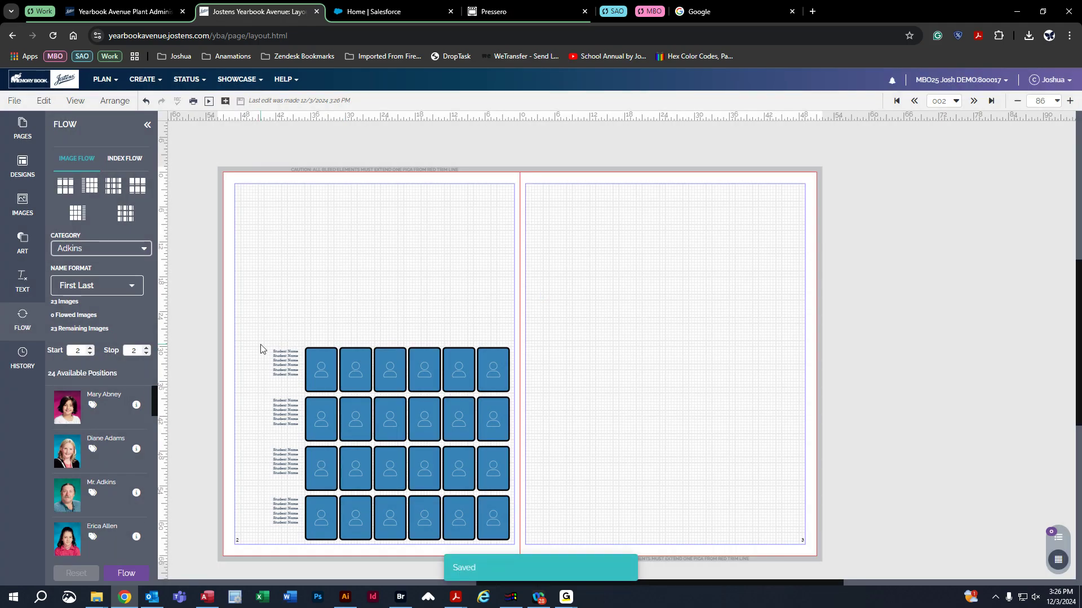
- Hide the last three portrait boxes in the template's fourth row again and save the layout
{"action": "left_click", "coordinate": [459, 508]}
{"action": "left_click", "coordinate": [501, 503]}
{"action": "left_click", "coordinate": [466, 502]}
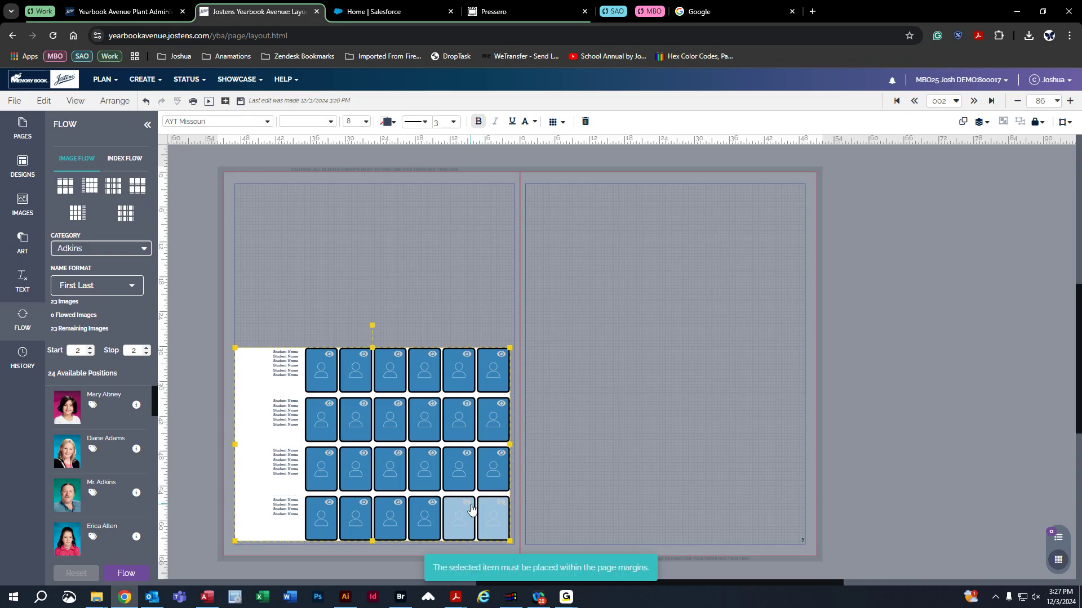
{"action": "left_click", "coordinate": [432, 503]}
{"action": "left_click", "coordinate": [240, 101]}
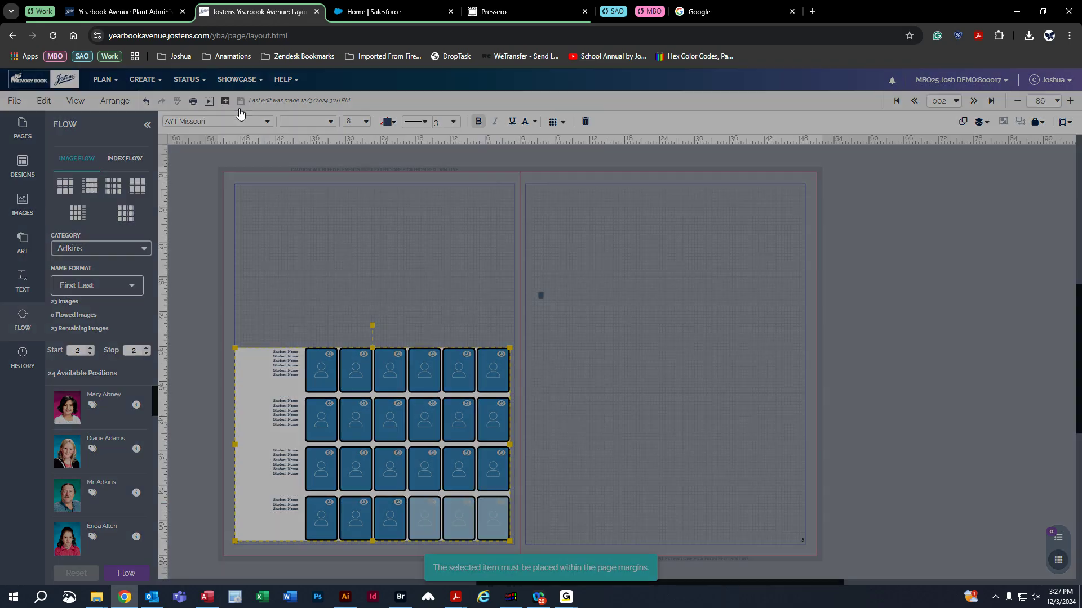
- Unhide the last three portrait boxes in the template's fourth row and flow the homeroom's portraits into the saved layout
{"action": "left_click", "coordinate": [296, 256]}
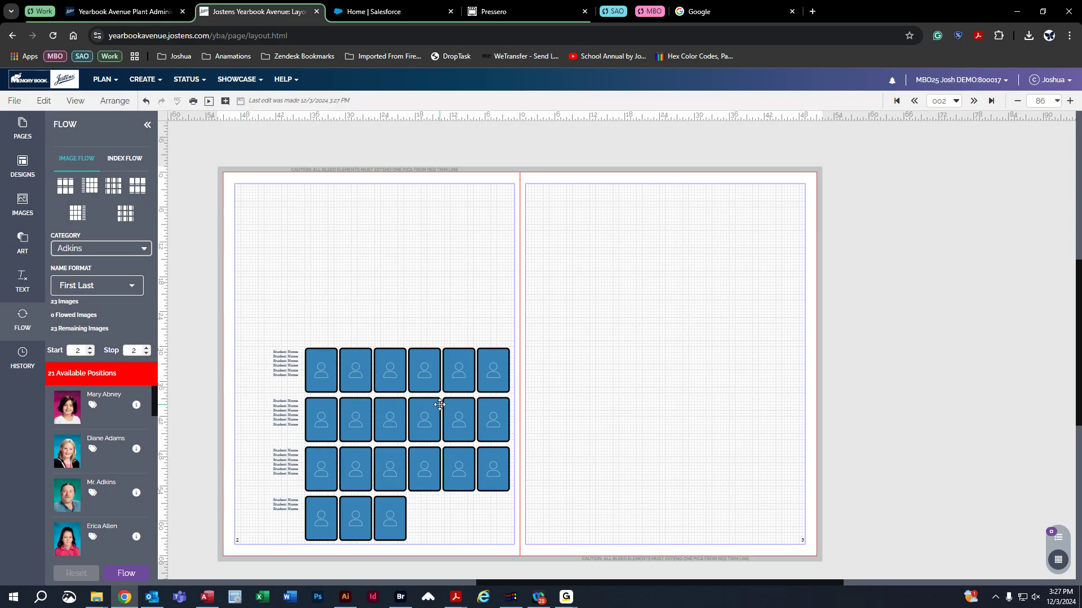
{"action": "left_click", "coordinate": [397, 511]}
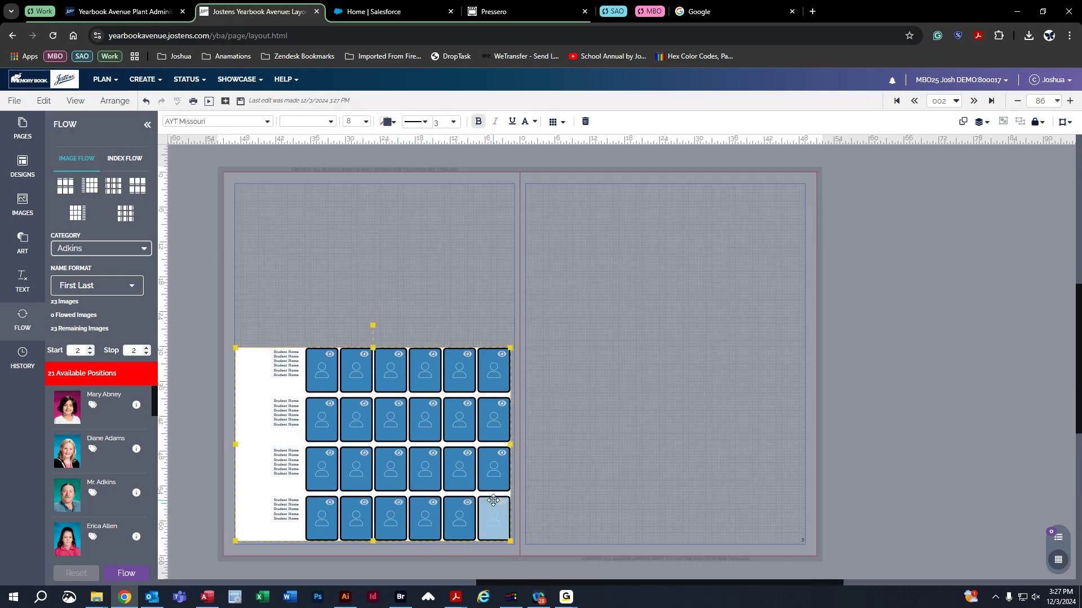
{"action": "left_click", "coordinate": [434, 312]}
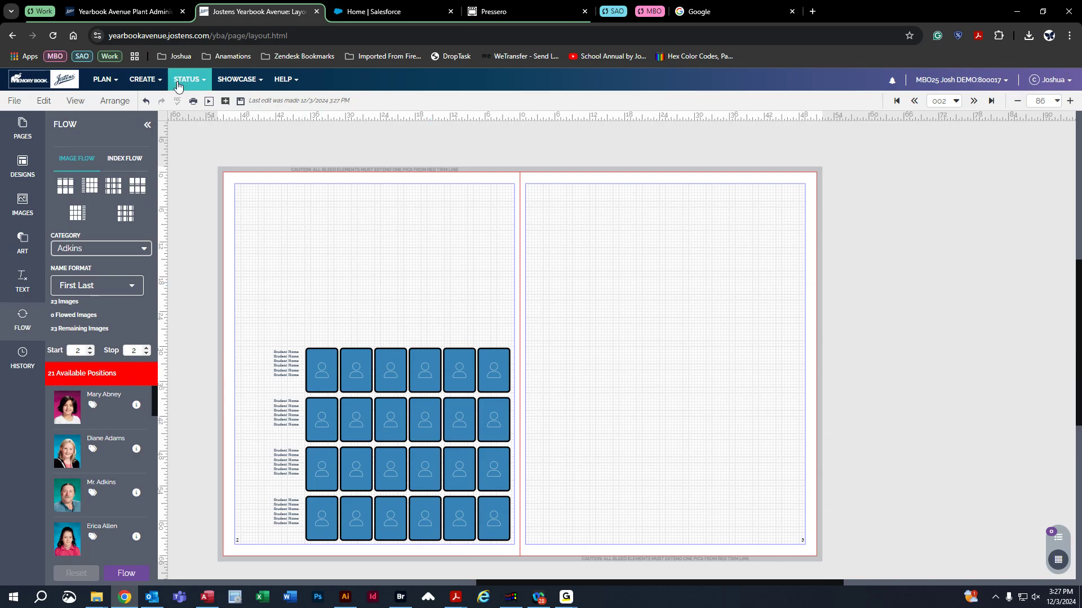
{"action": "left_click", "coordinate": [240, 100]}
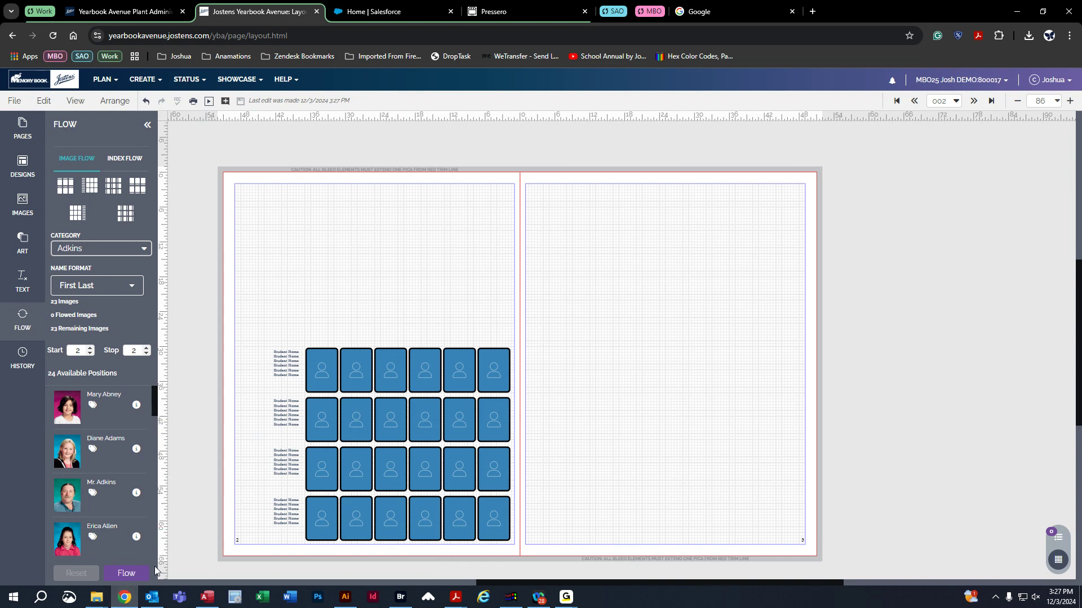
{"action": "left_click", "coordinate": [135, 574]}
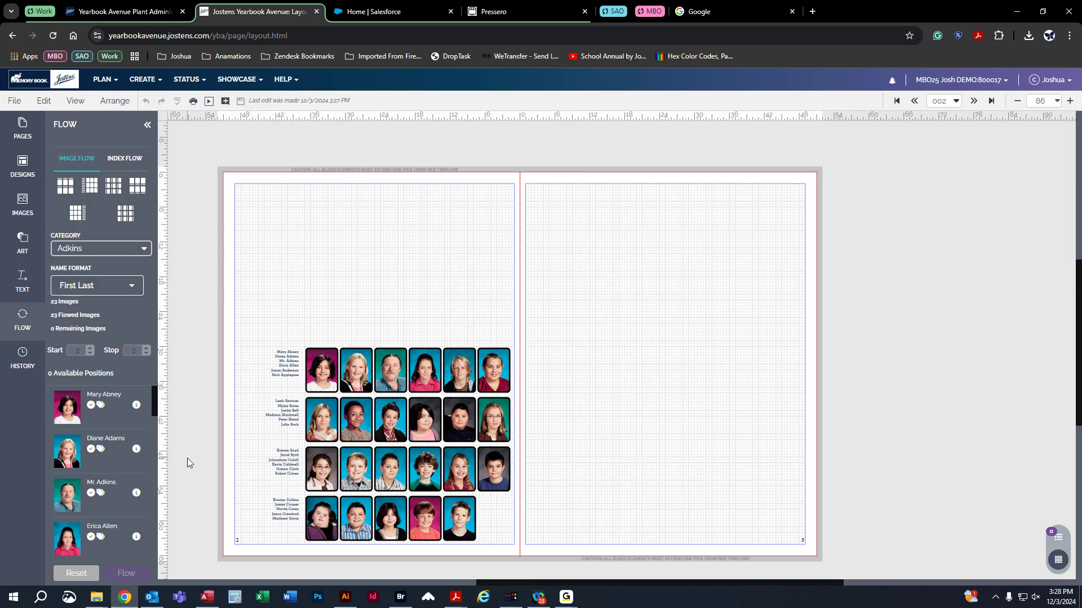
- Set the portrait type of the teacher's image 6010.jpg to Teacher in its image details
{"action": "mouse_move", "coordinate": [128, 497]}
{"action": "left_click", "coordinate": [136, 494]}
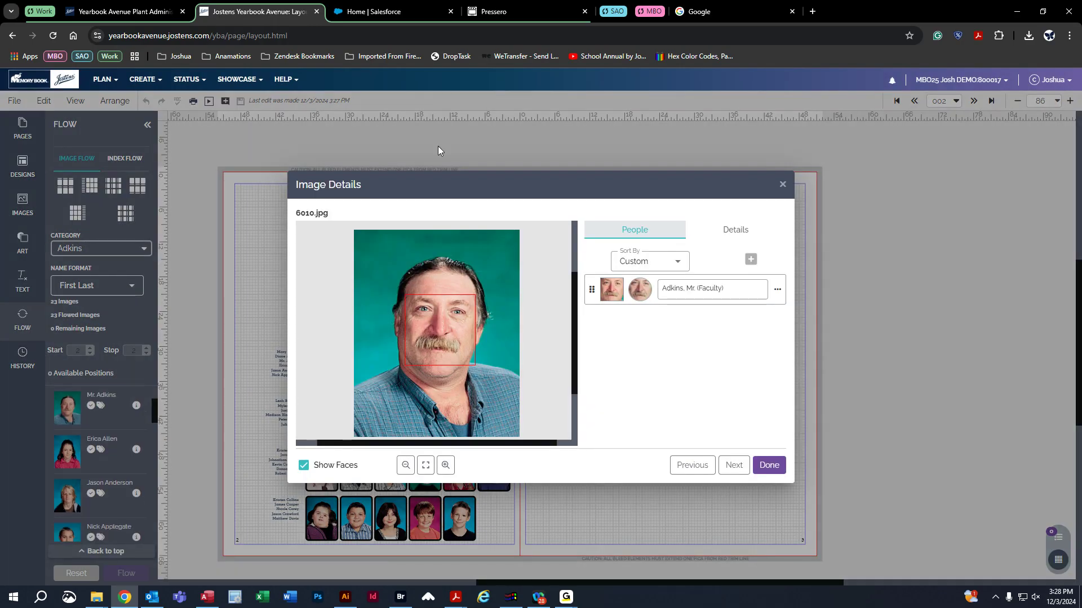
{"action": "left_click", "coordinate": [735, 232]}
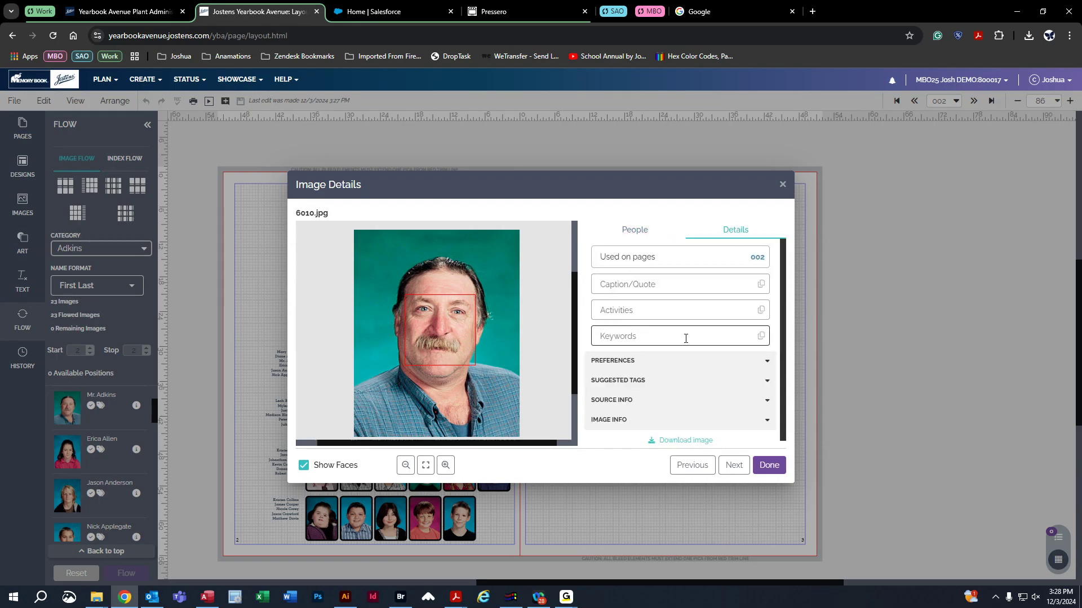
{"action": "left_click", "coordinate": [655, 362]}
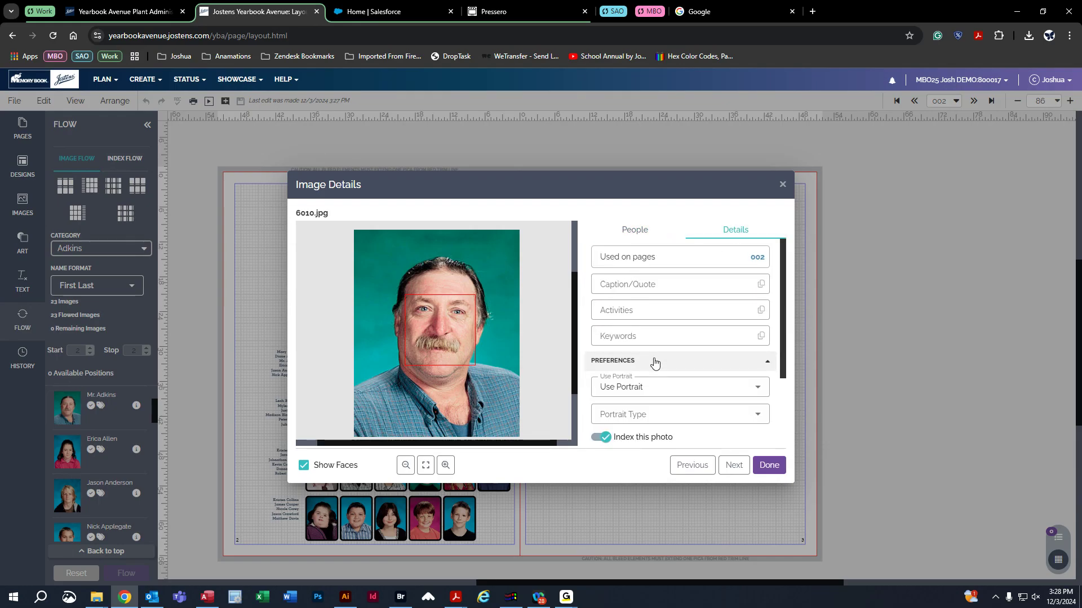
{"action": "scroll", "coordinate": [669, 358], "scroll_direction": "down", "scroll_amount": 2}
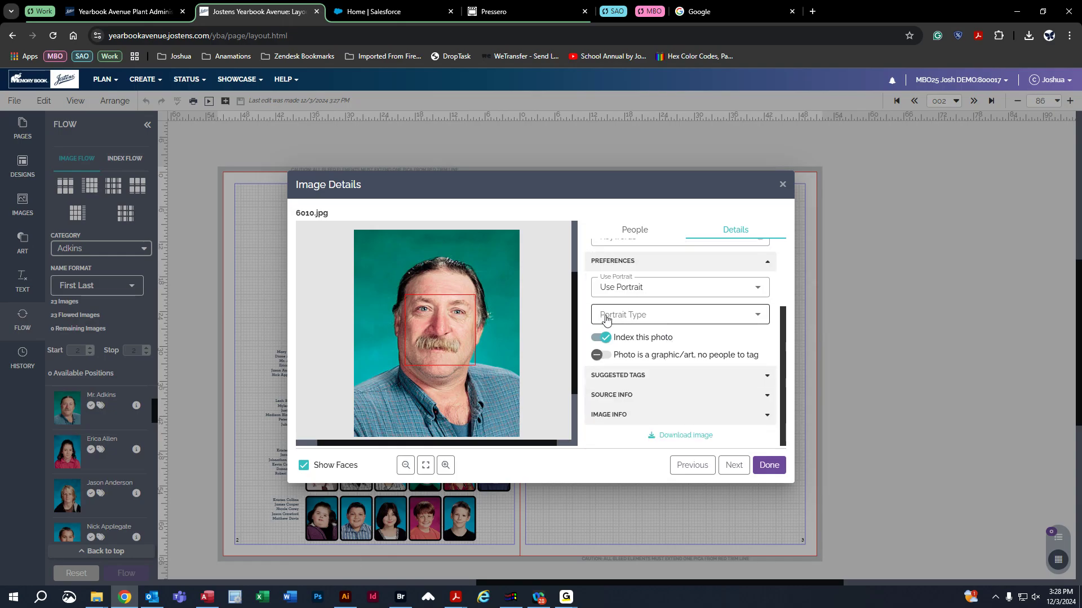
{"action": "left_click", "coordinate": [641, 319]}
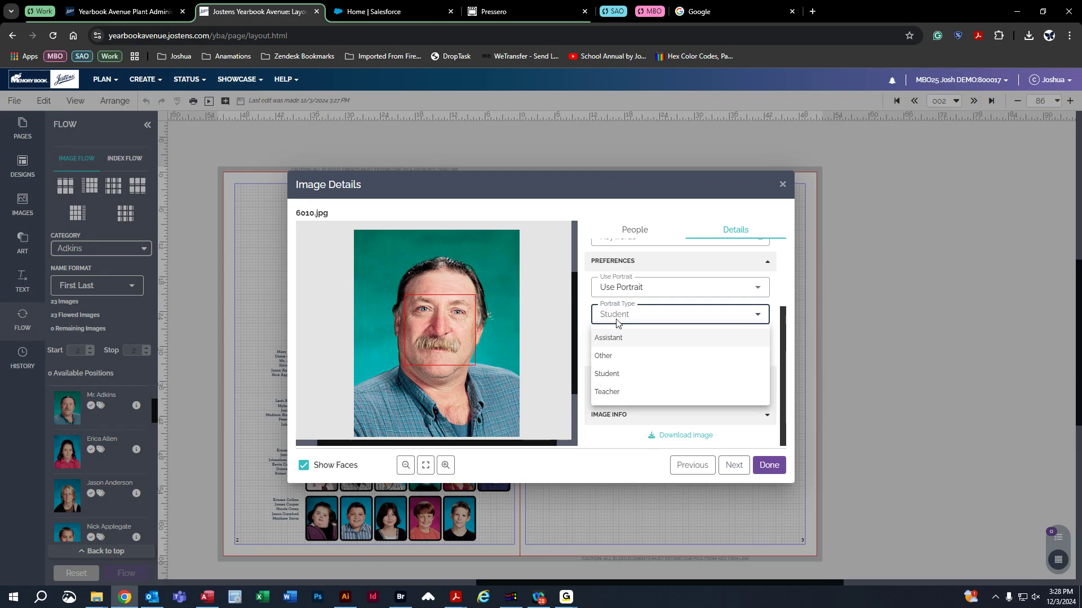
{"action": "left_click", "coordinate": [609, 397]}
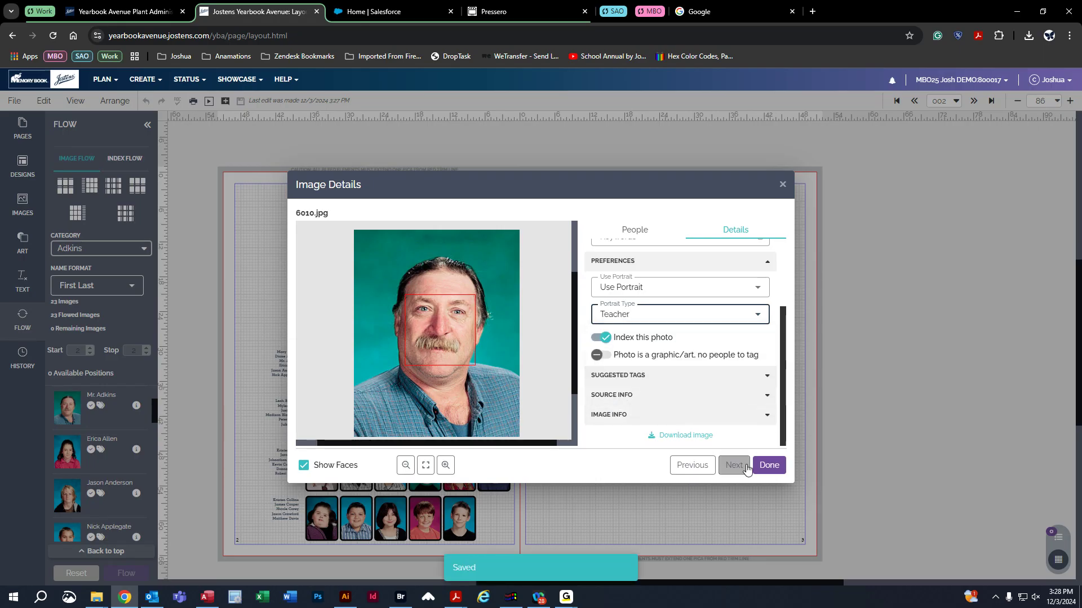
{"action": "left_click", "coordinate": [768, 466]}
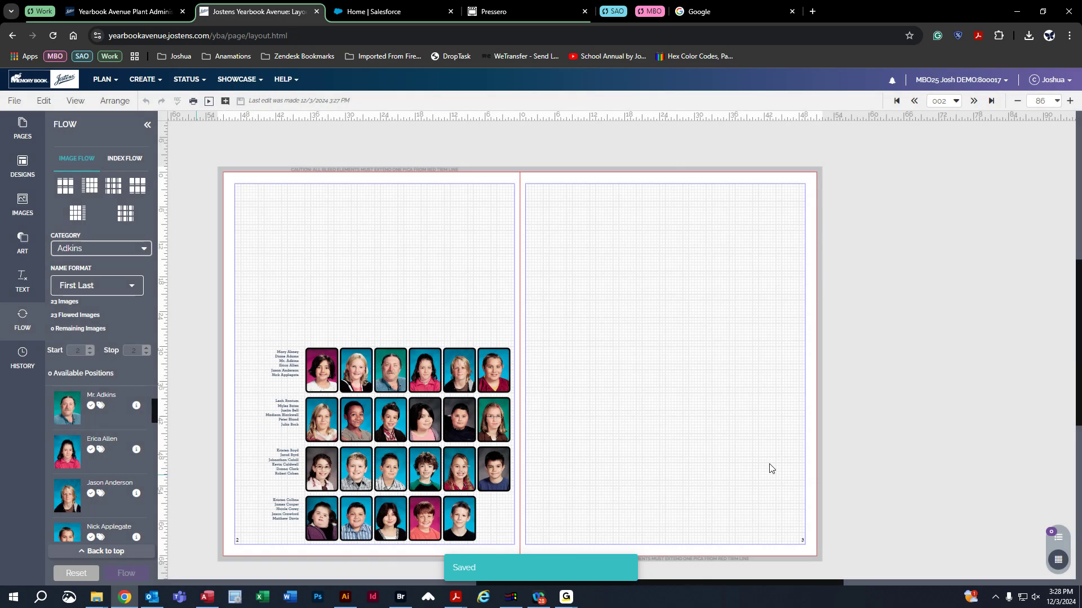
- Reset the flow, flow the homeroom's portraits again with the teacher first, and clear the template once more
{"action": "scroll", "coordinate": [89, 420], "scroll_direction": "up", "scroll_amount": 2}
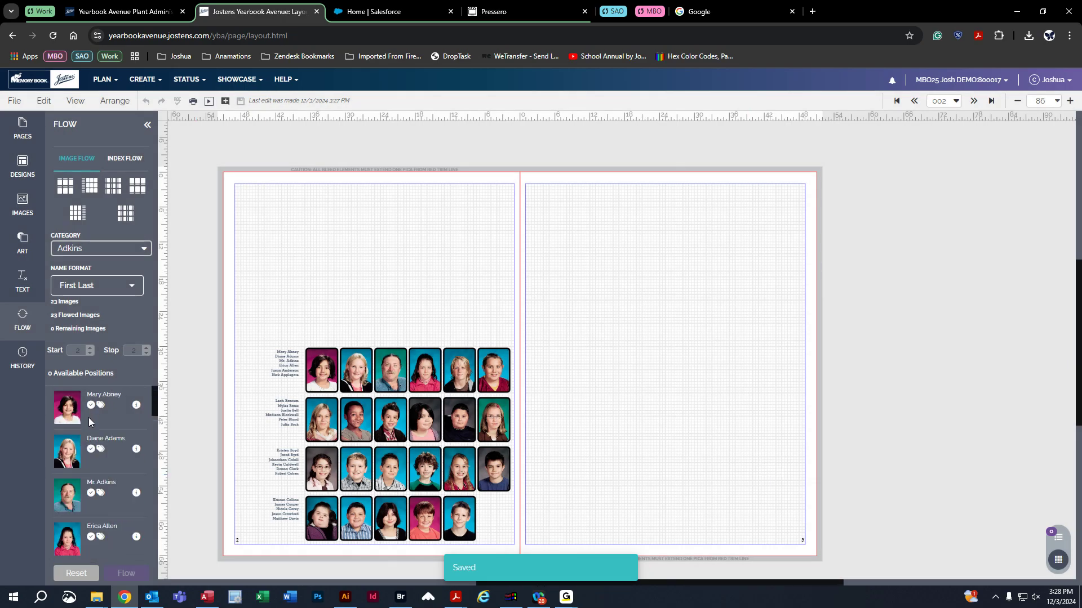
{"action": "left_click", "coordinate": [76, 574]}
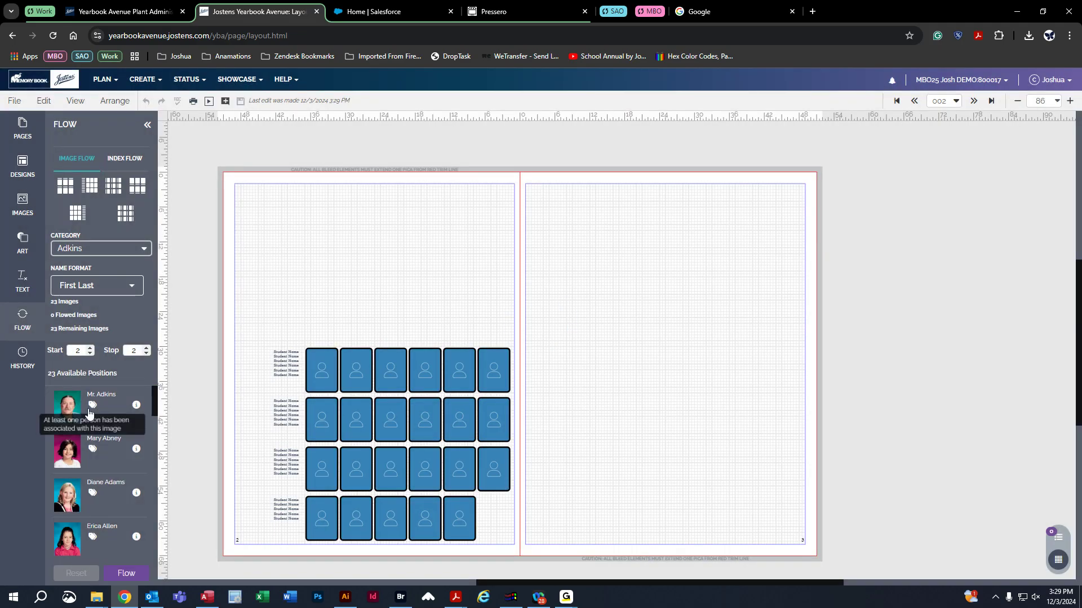
{"action": "left_click", "coordinate": [126, 574]}
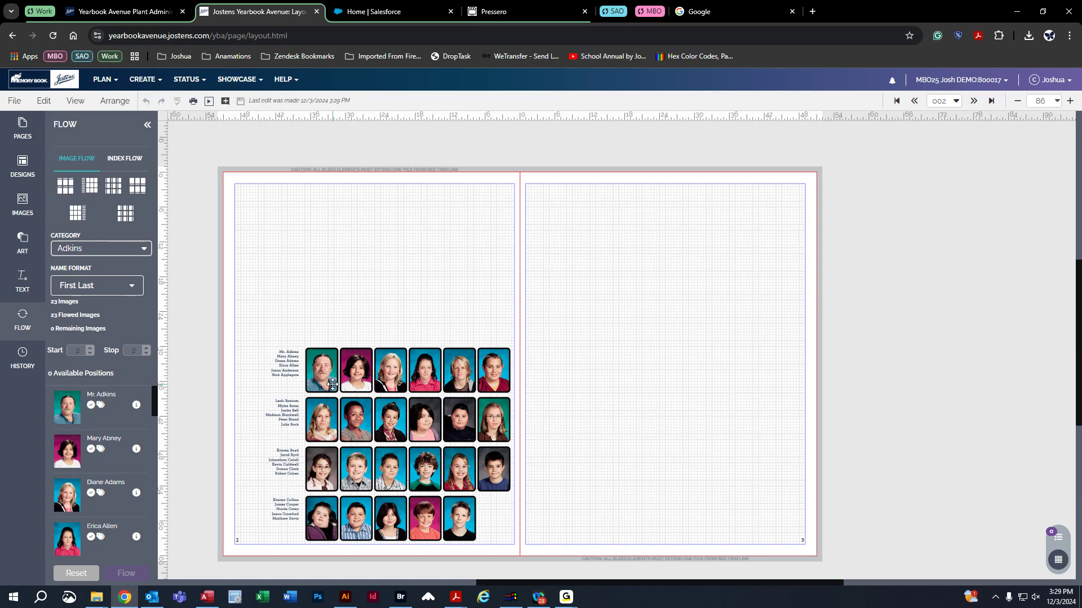
{"action": "left_click", "coordinate": [74, 574]}
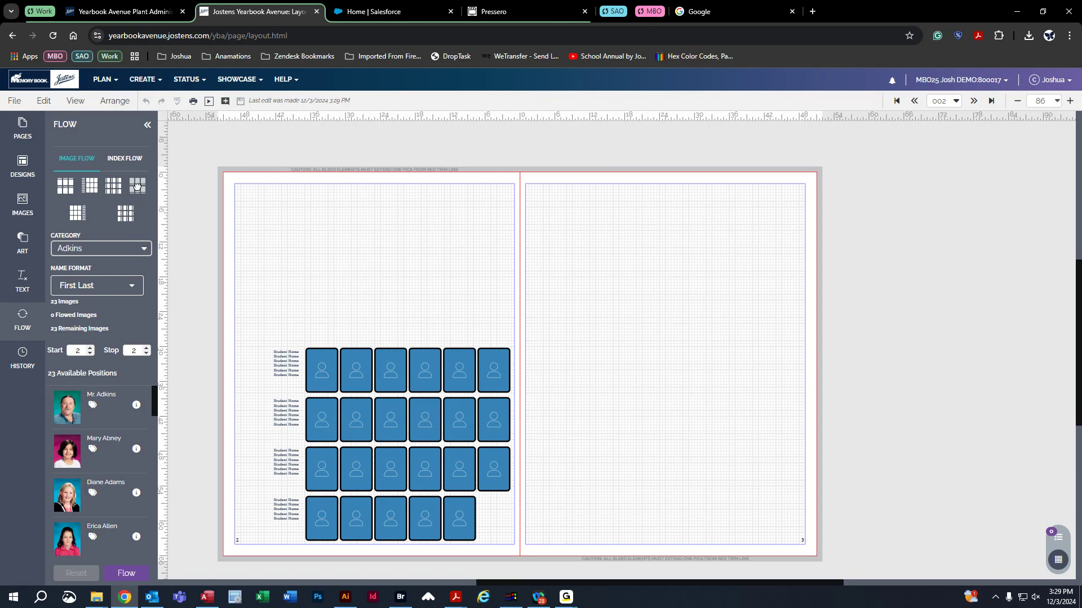
- Place a flow template with names below the portraits on page 3 and replace page 2's template with one with names beside the rows
{"action": "left_click_drag", "start_coordinate": [139, 188], "coordinate": [698, 284]}
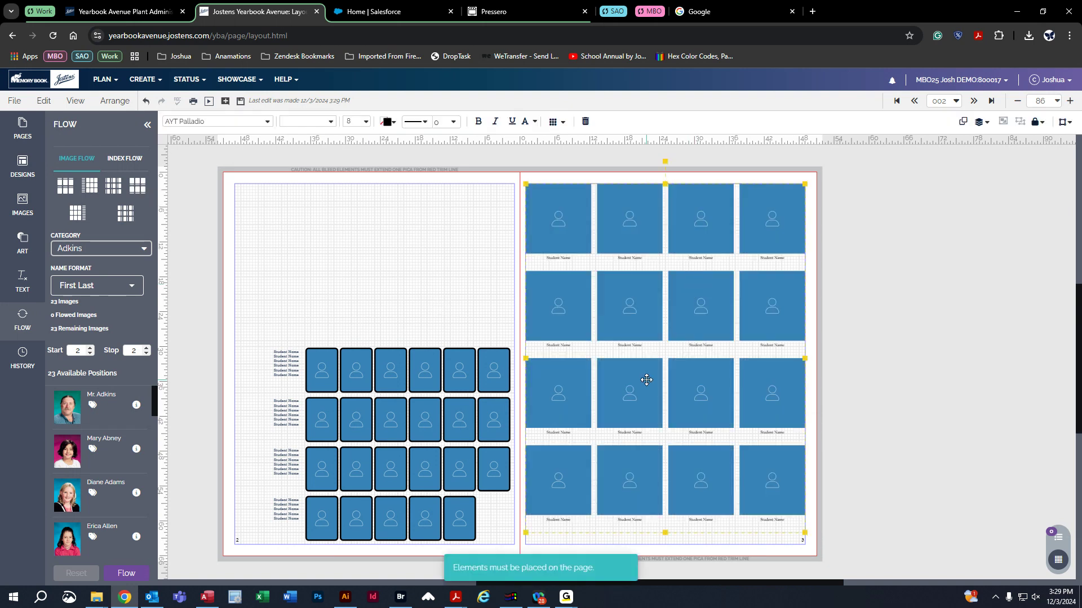
{"action": "left_click", "coordinate": [351, 371]}
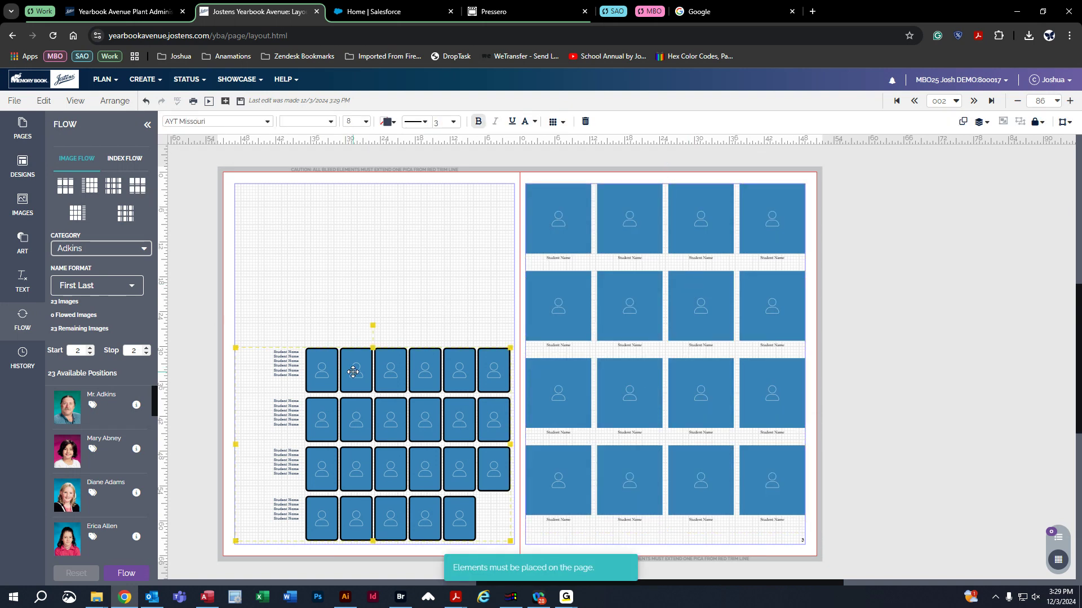
{"action": "key", "text": "Delete"}
{"action": "left_click_drag", "start_coordinate": [70, 187], "coordinate": [490, 379]}
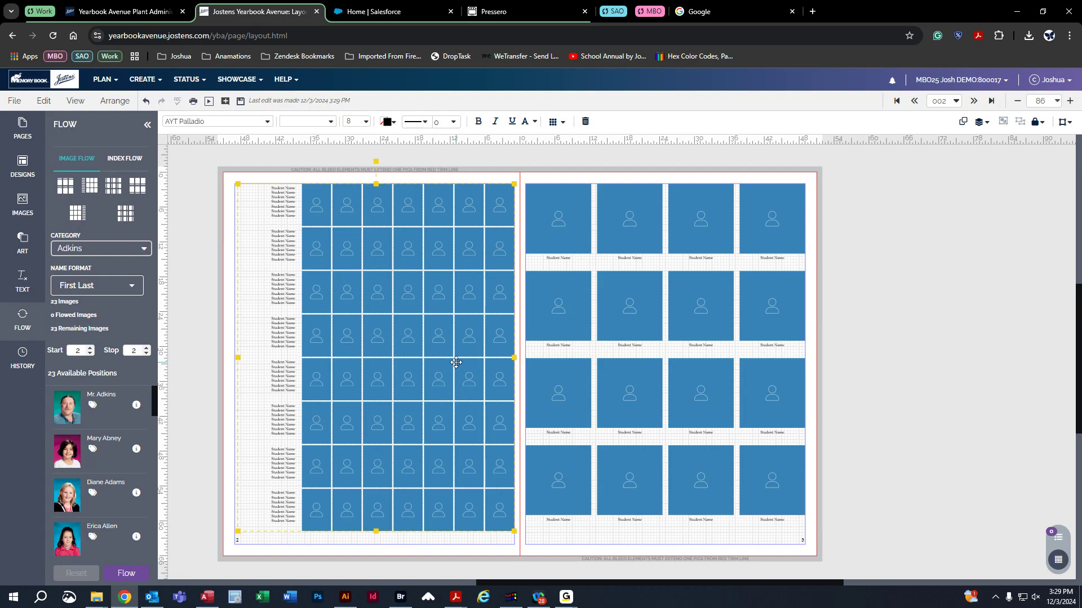
- Set the page 3 template's portraits to 8p9 wide and 11p0 high, and increase its columns to 5
{"action": "left_click", "coordinate": [634, 305]}
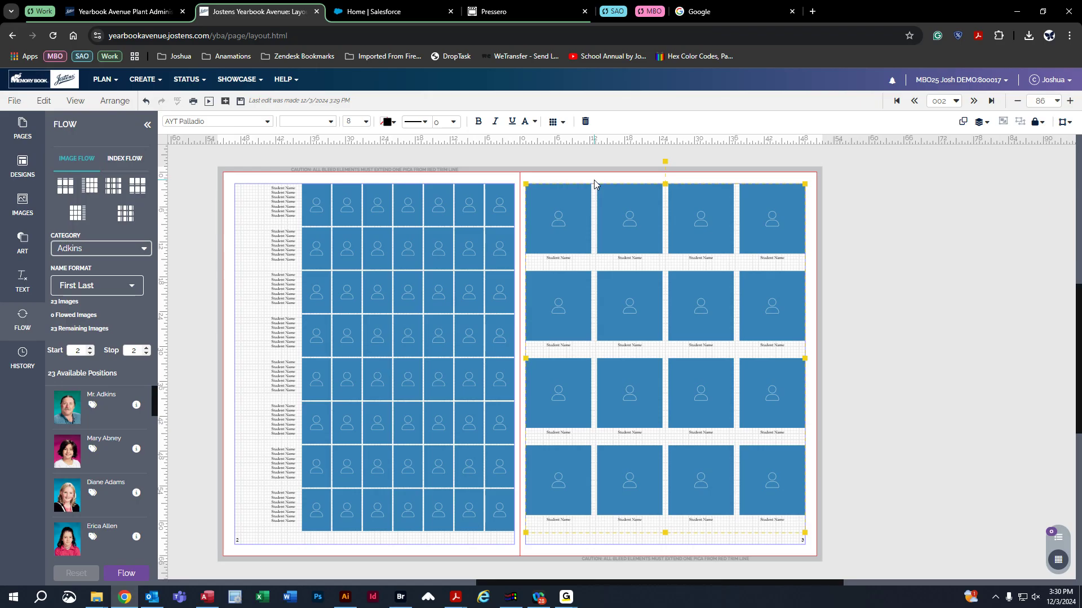
{"action": "left_click", "coordinate": [553, 122]}
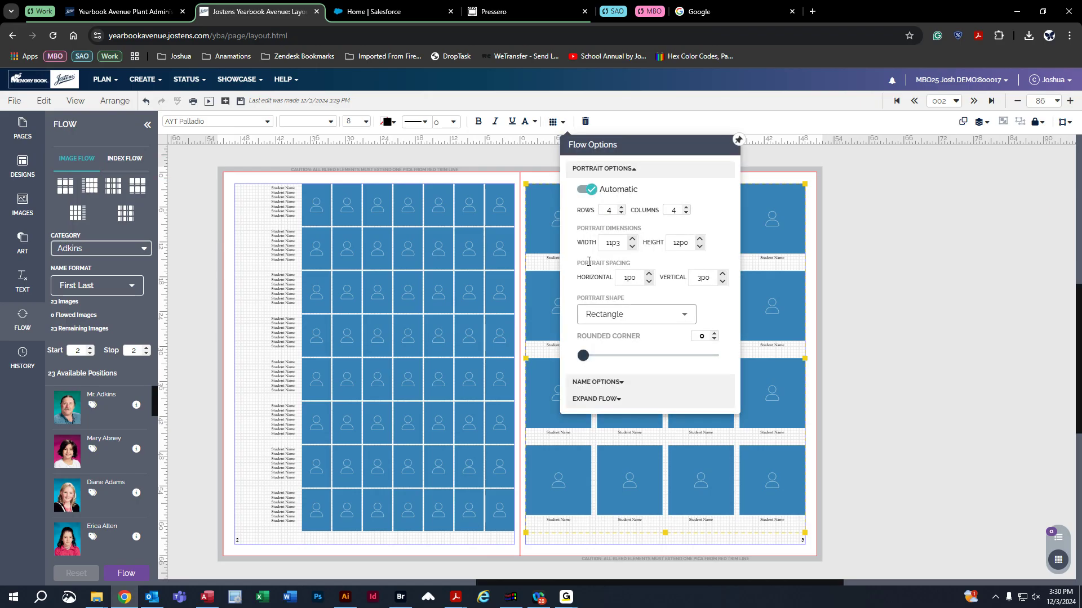
{"action": "left_click", "coordinate": [740, 142]}
{"action": "left_click_drag", "start_coordinate": [698, 144], "coordinate": [466, 160]}
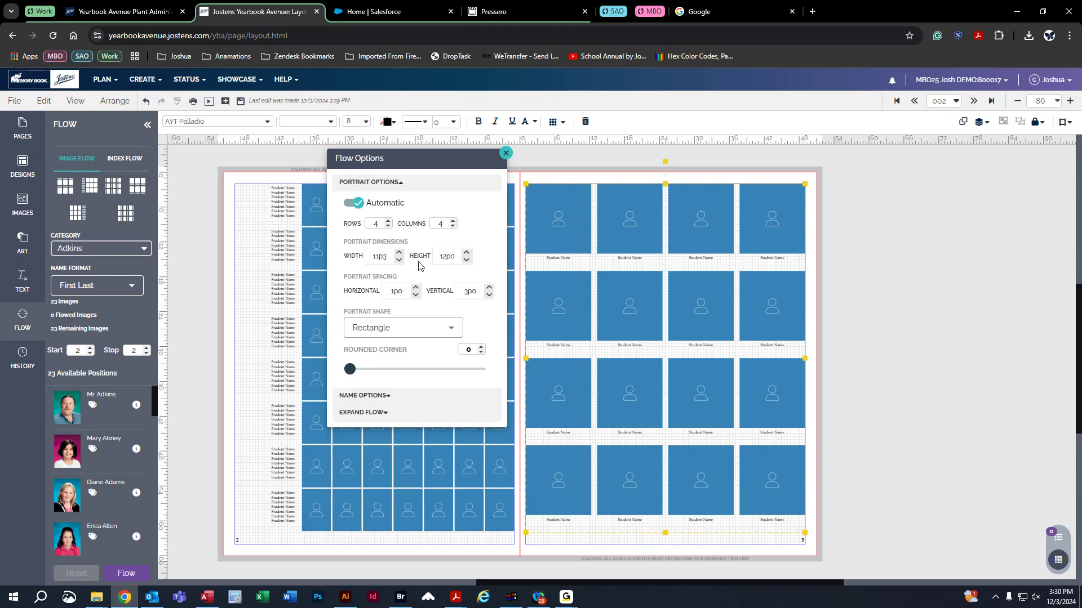
{"action": "left_click", "coordinate": [399, 260]}
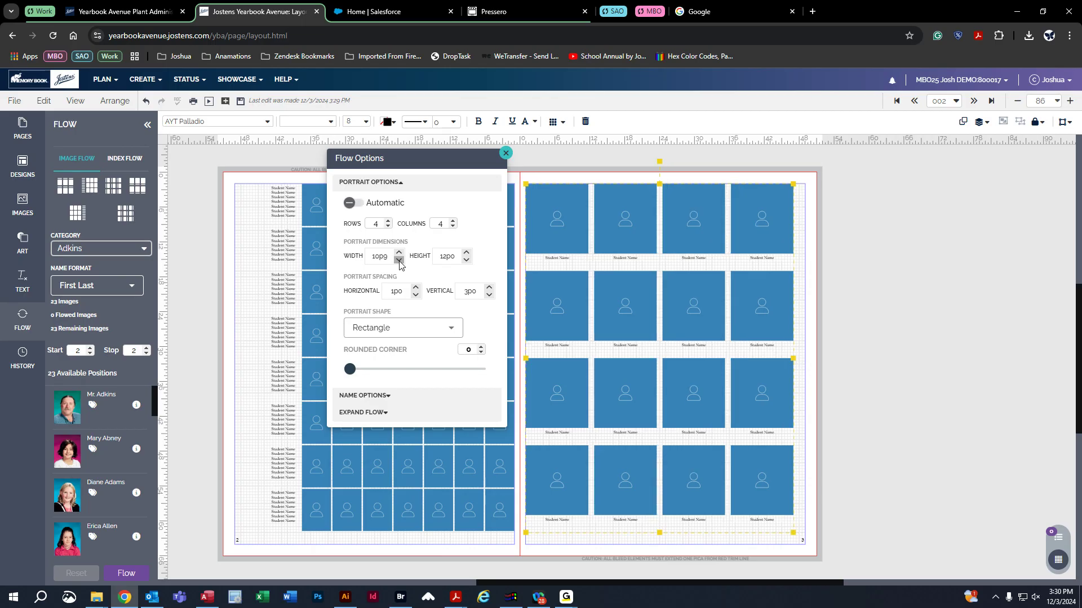
{"action": "left_click", "coordinate": [399, 260]}
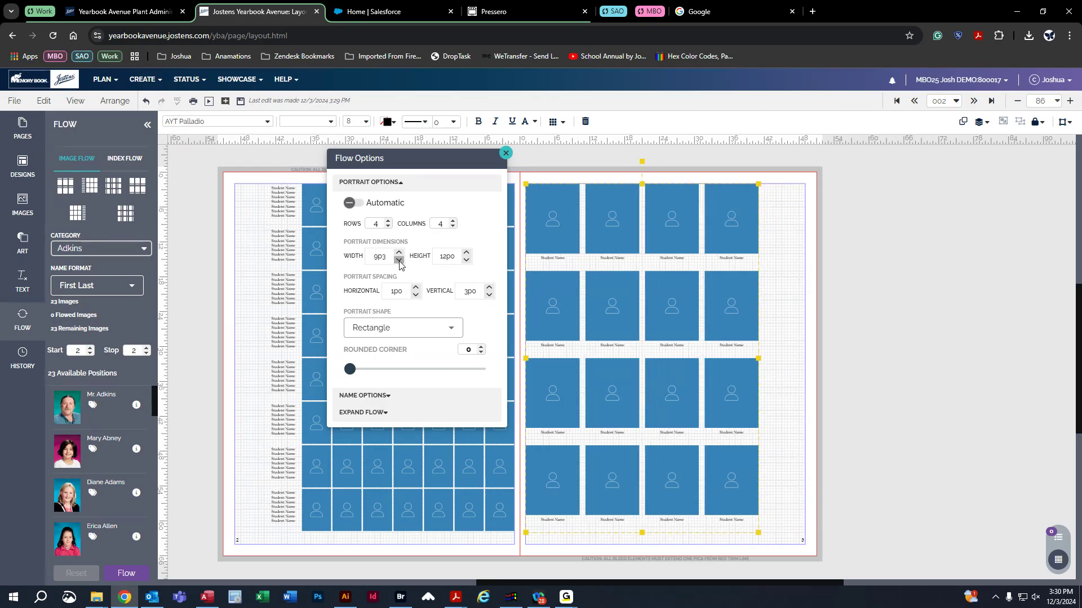
{"action": "left_click", "coordinate": [466, 260]}
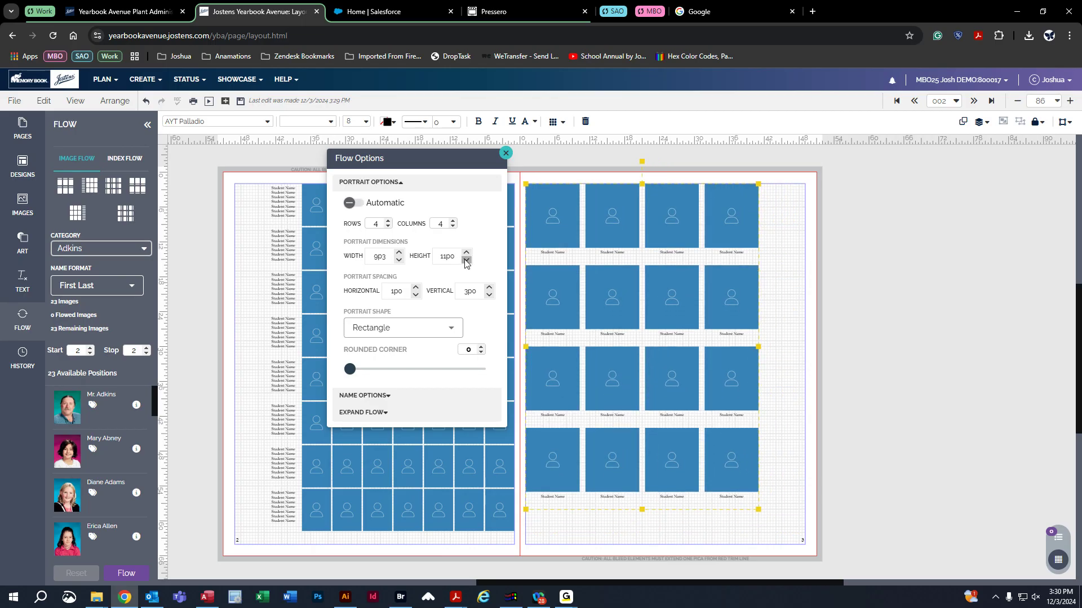
{"action": "left_click", "coordinate": [398, 260]}
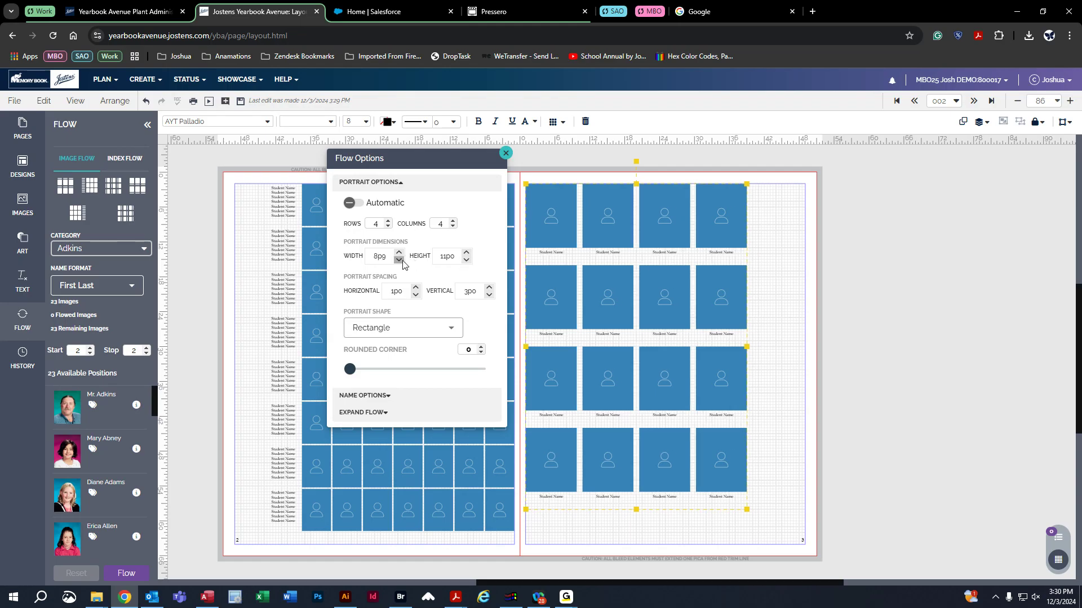
{"action": "left_click", "coordinate": [388, 221]}
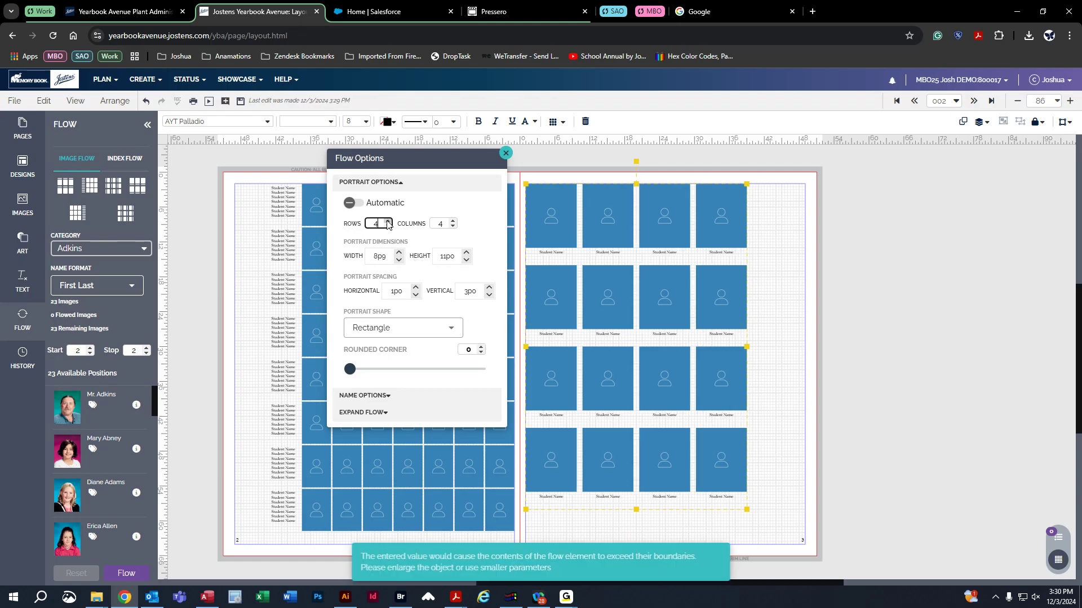
{"action": "left_click", "coordinate": [453, 221]}
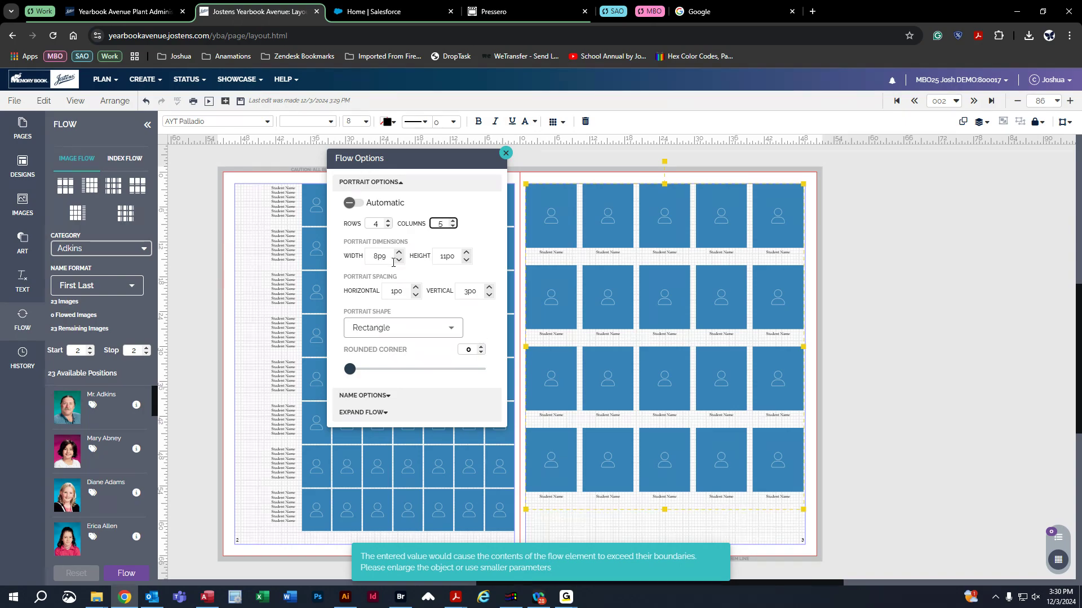
- Set the portrait height to 10p0, vertical spacing to 2p0 and rows to 5, and move the template slightly down on page 3
{"action": "left_click", "coordinate": [466, 260]}
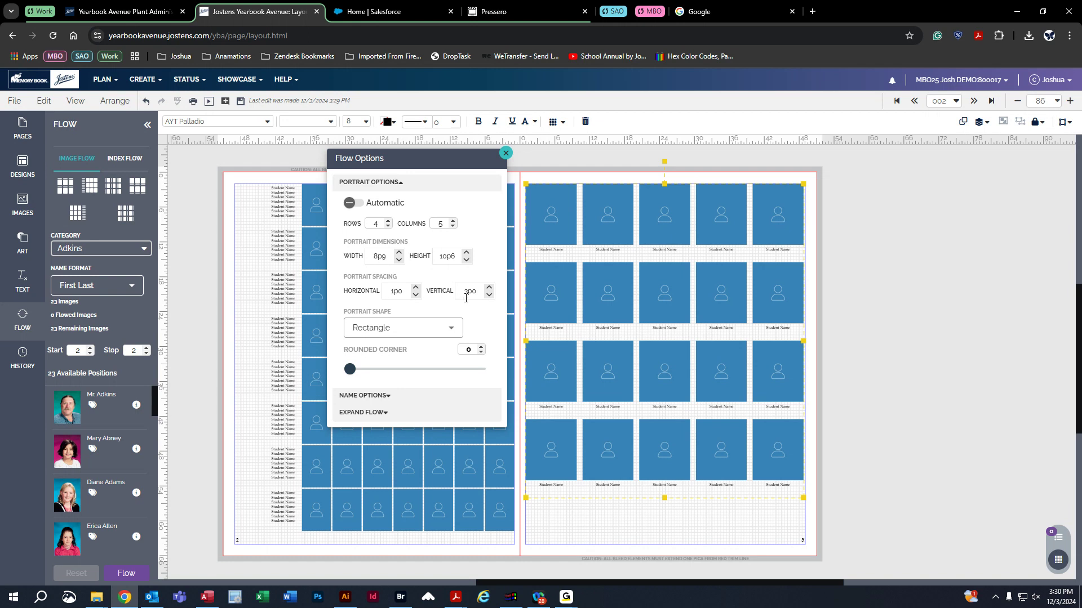
{"action": "left_click", "coordinate": [489, 296]}
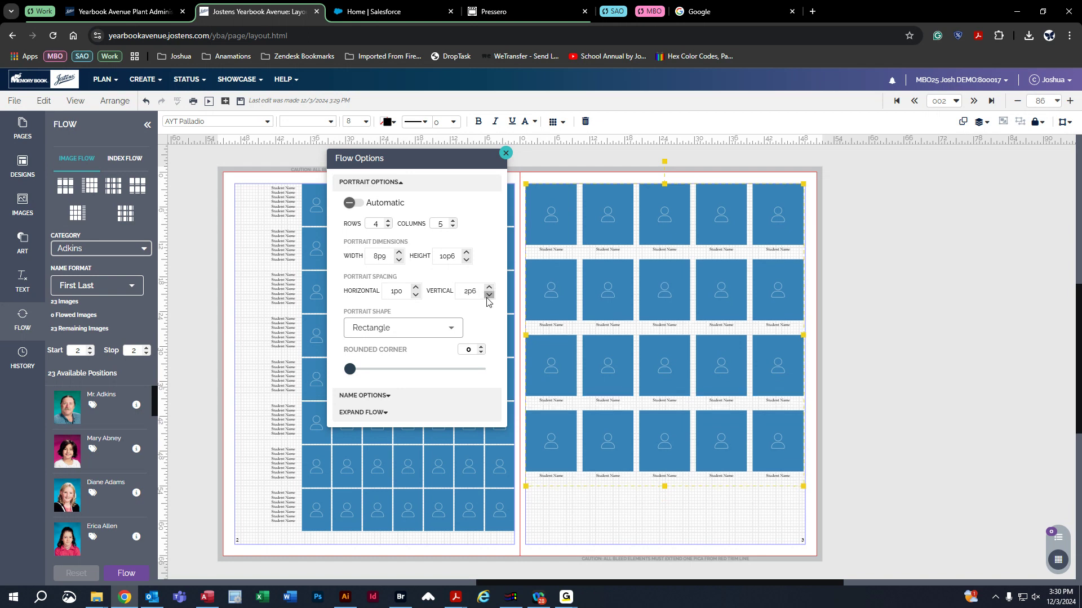
{"action": "left_click", "coordinate": [488, 295]}
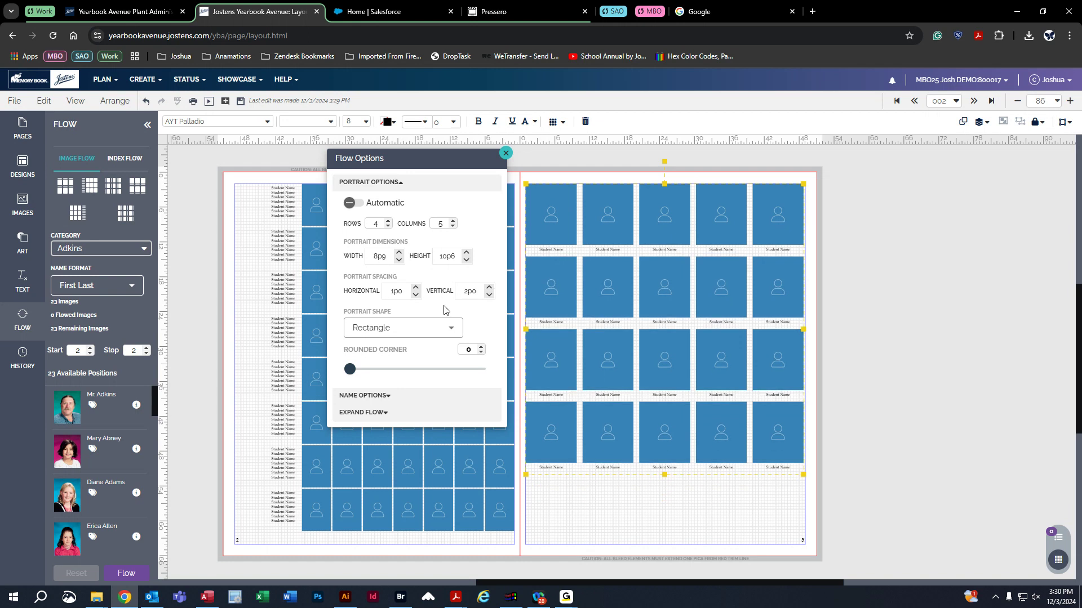
{"action": "left_click", "coordinate": [389, 222]}
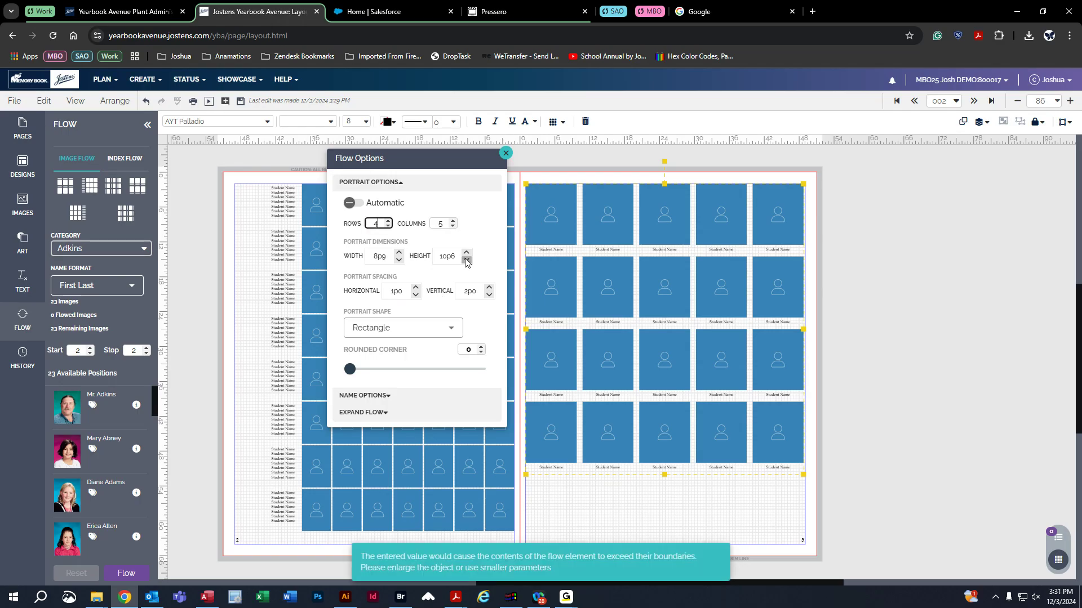
{"action": "left_click", "coordinate": [466, 260]}
{"action": "left_click", "coordinate": [388, 221]}
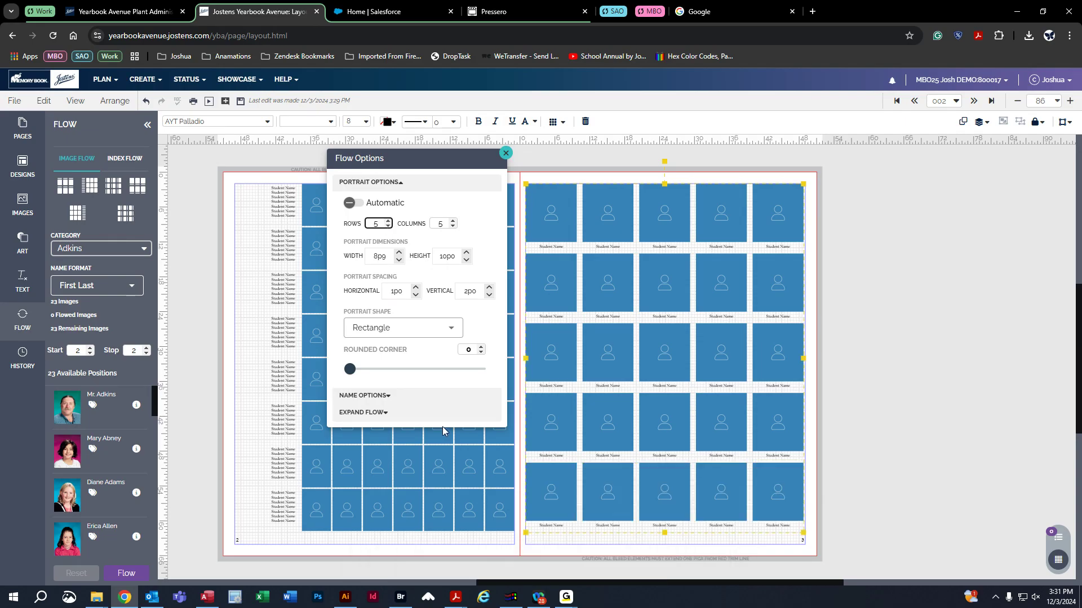
{"action": "left_click", "coordinate": [505, 154]}
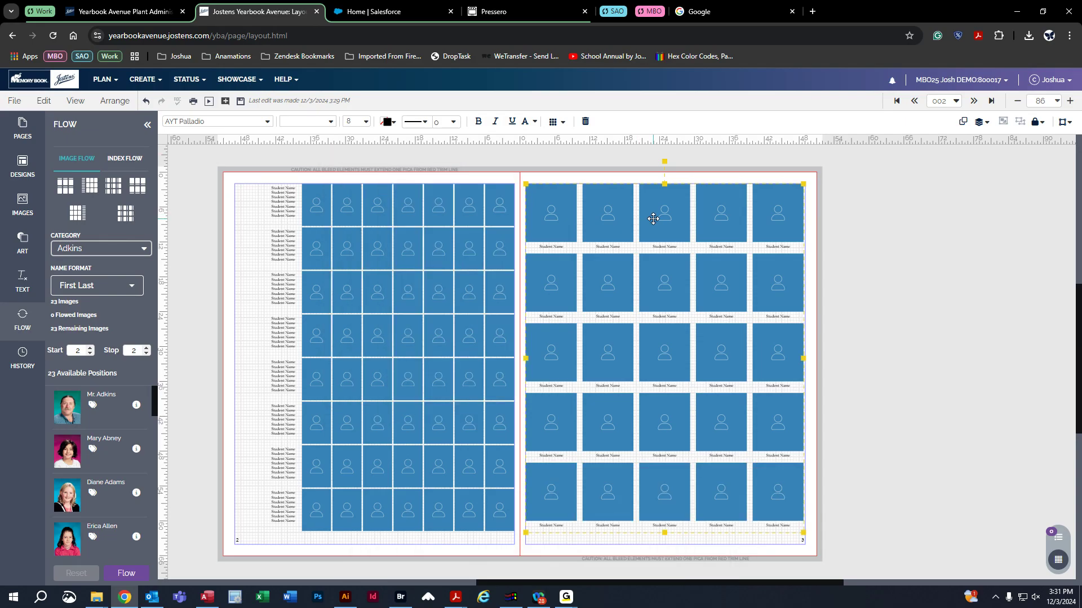
{"action": "left_click_drag", "start_coordinate": [659, 224], "coordinate": [660, 235]}
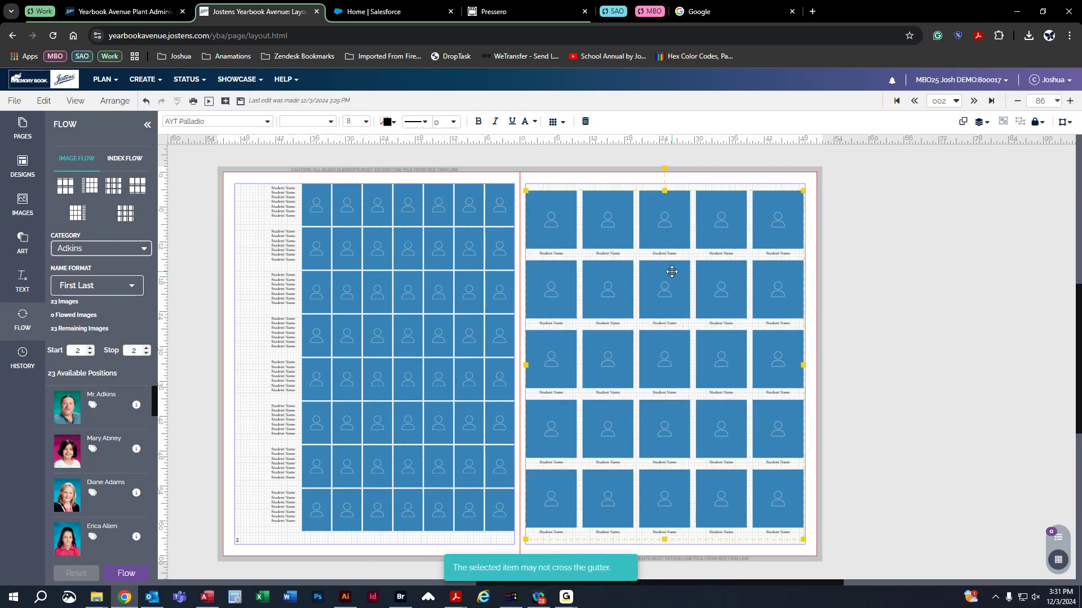
- Move the page 3 template up to the page margin, set its vertical spacing to 2p4, and save the layout
{"action": "left_click_drag", "start_coordinate": [672, 272], "coordinate": [672, 265]}
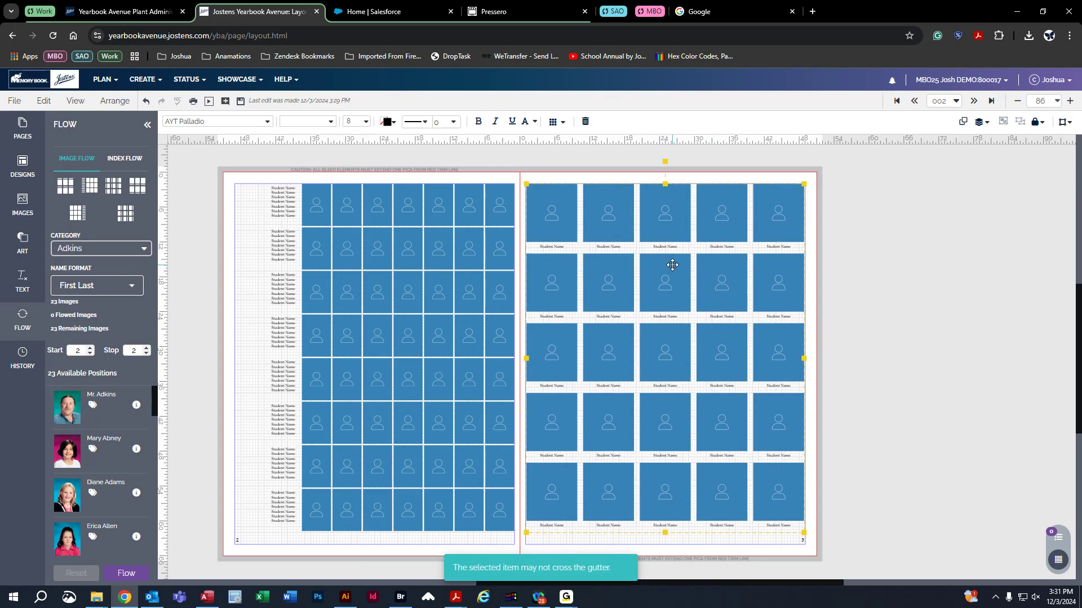
{"action": "left_click", "coordinate": [556, 122]}
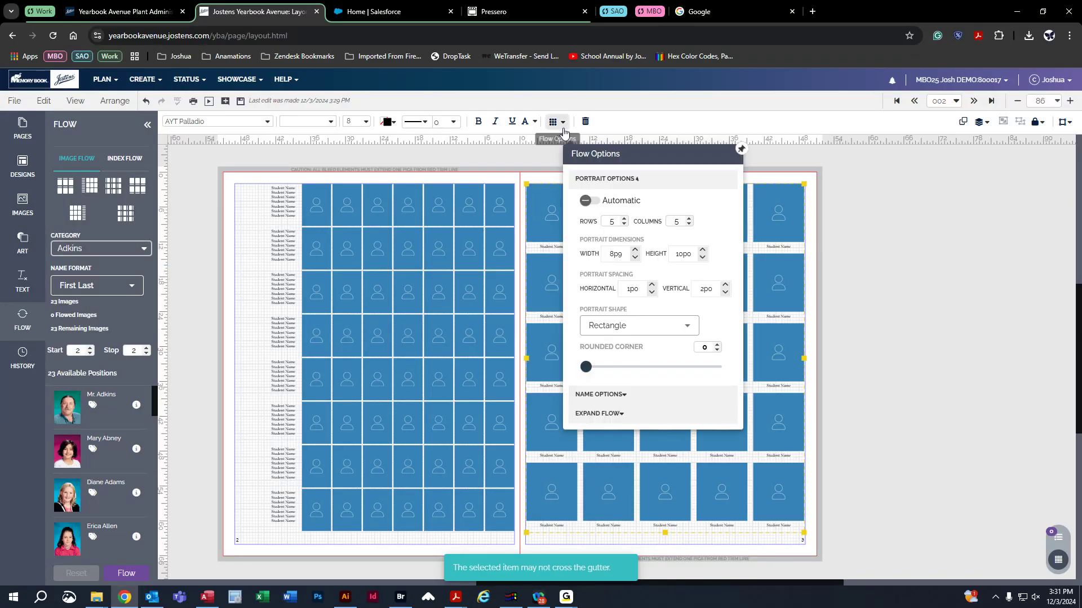
{"action": "left_click", "coordinate": [710, 288]}
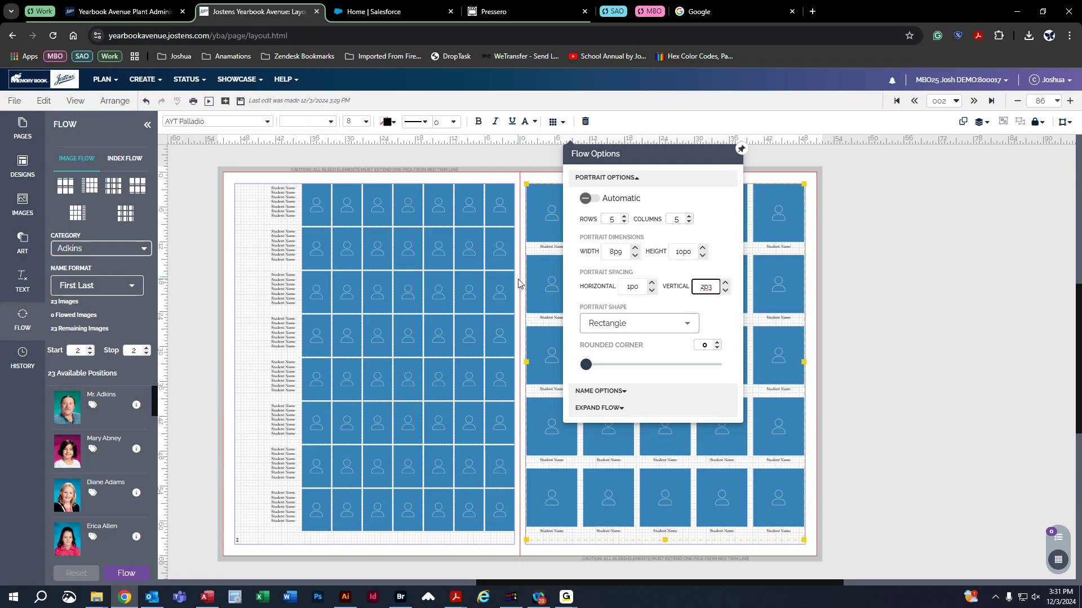
{"action": "key", "text": "BackSpace"}
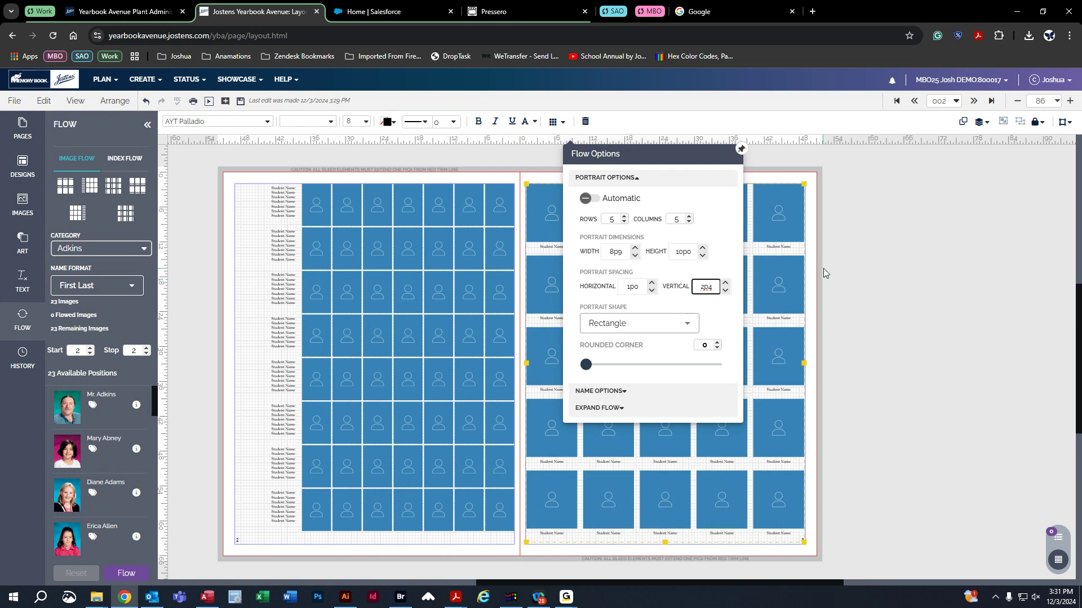
{"action": "left_click", "coordinate": [849, 242]}
{"action": "left_click", "coordinate": [694, 262]}
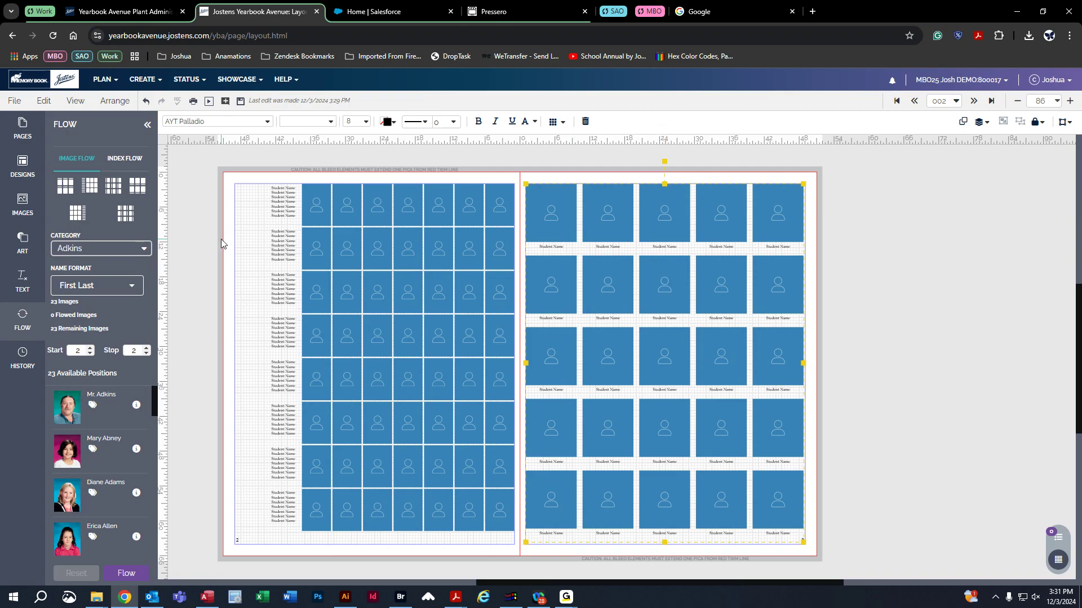
{"action": "left_click", "coordinate": [240, 101]}
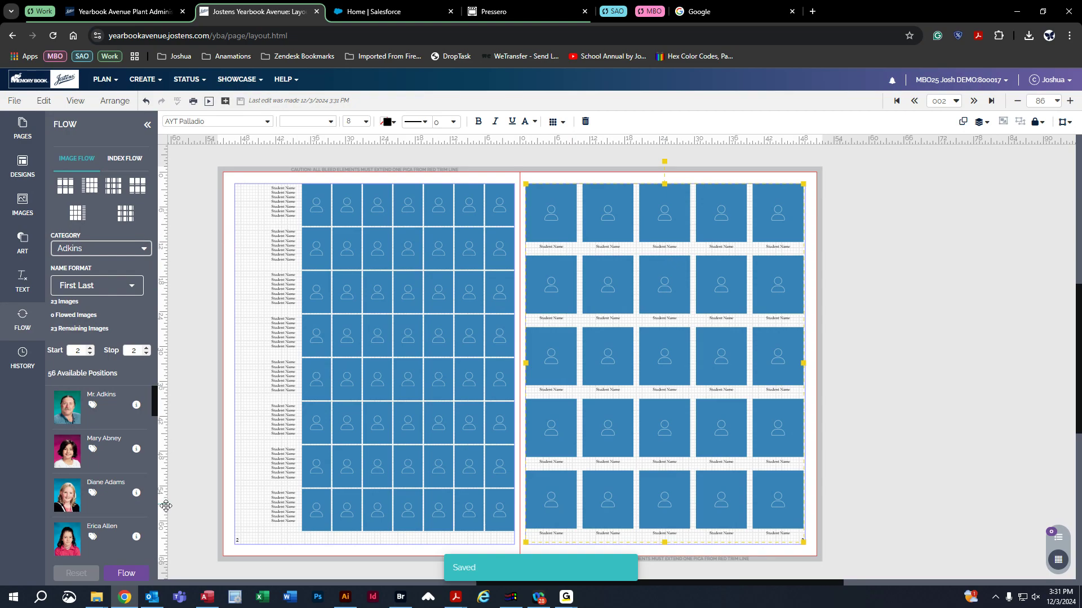
- Set the flow range to start and stop on page 3, flow the homeroom's portraits, and reset the flow
{"action": "left_click", "coordinate": [89, 348]}
{"action": "left_click", "coordinate": [148, 347]}
{"action": "left_click", "coordinate": [147, 348]}
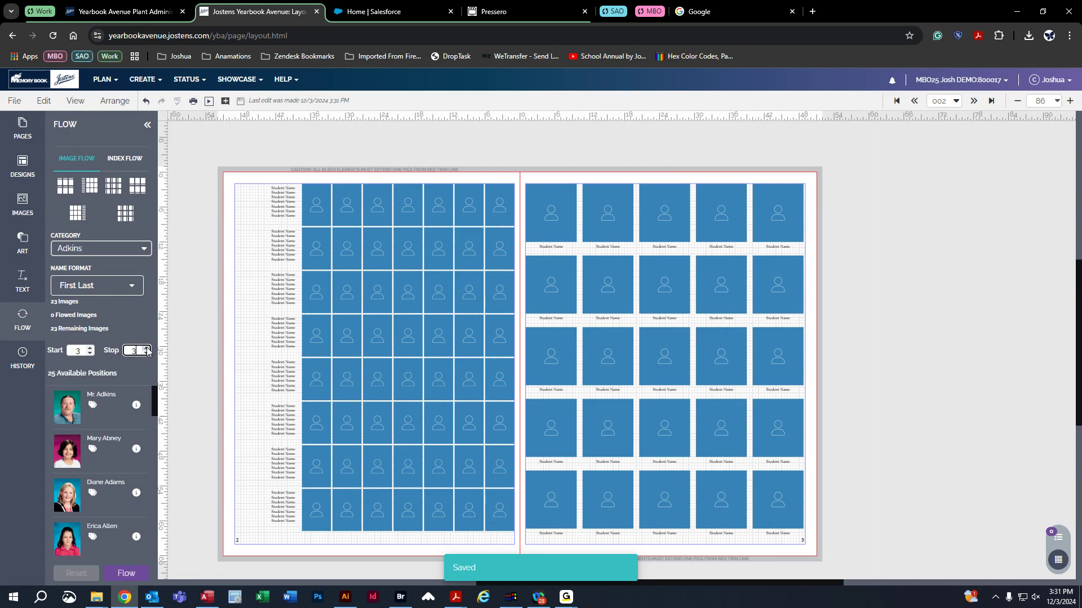
{"action": "left_click", "coordinate": [125, 574]}
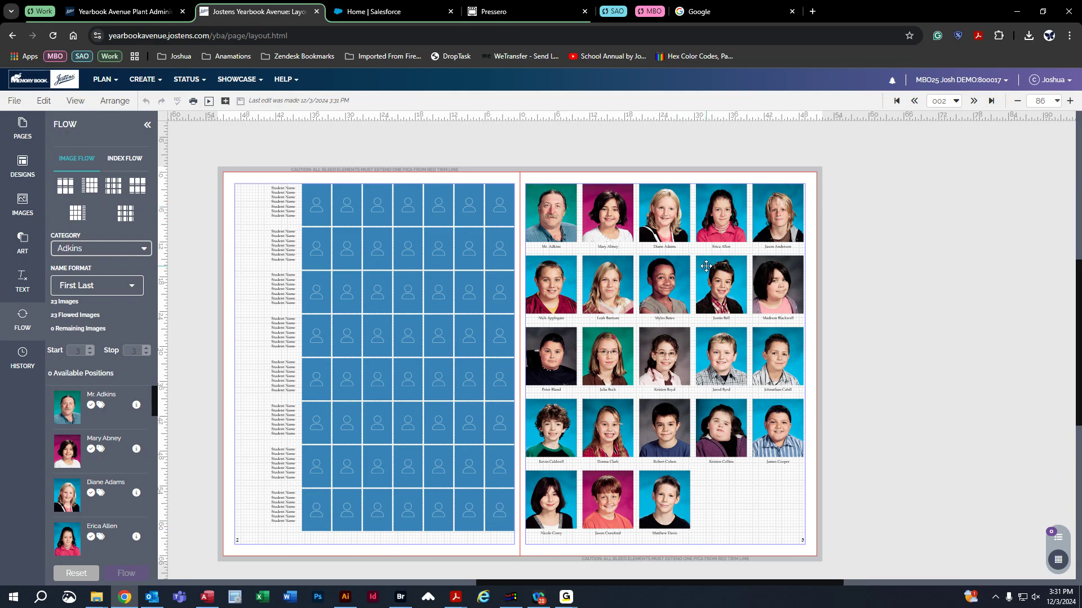
{"action": "left_click", "coordinate": [75, 573]}
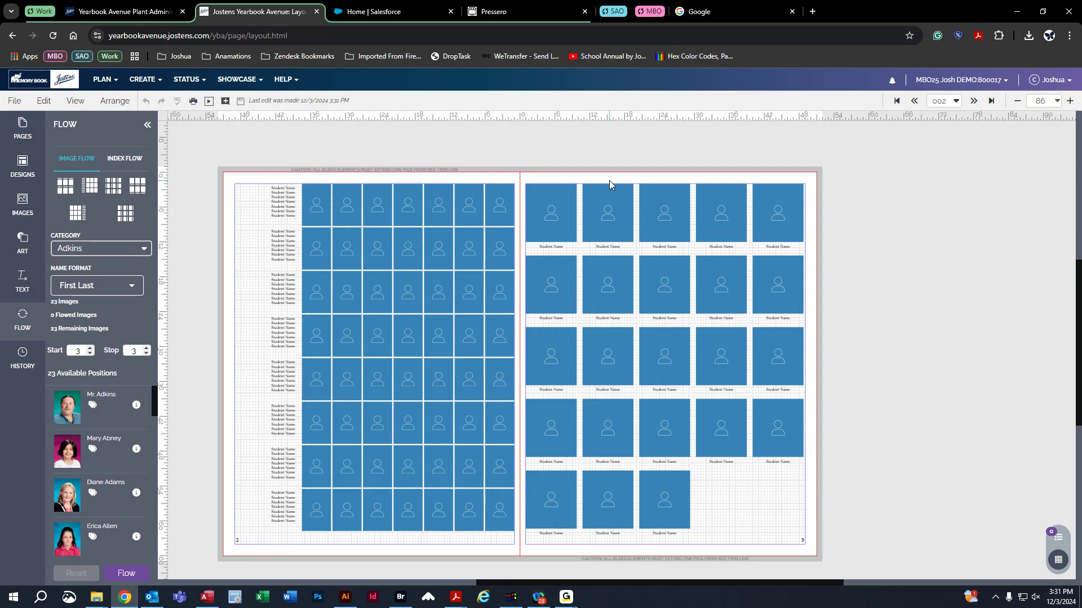
- Delete the flow template on page 2 and switch the flow category to the first homeroom in the list
{"action": "left_click", "coordinate": [439, 235]}
{"action": "key", "text": "Delete"}
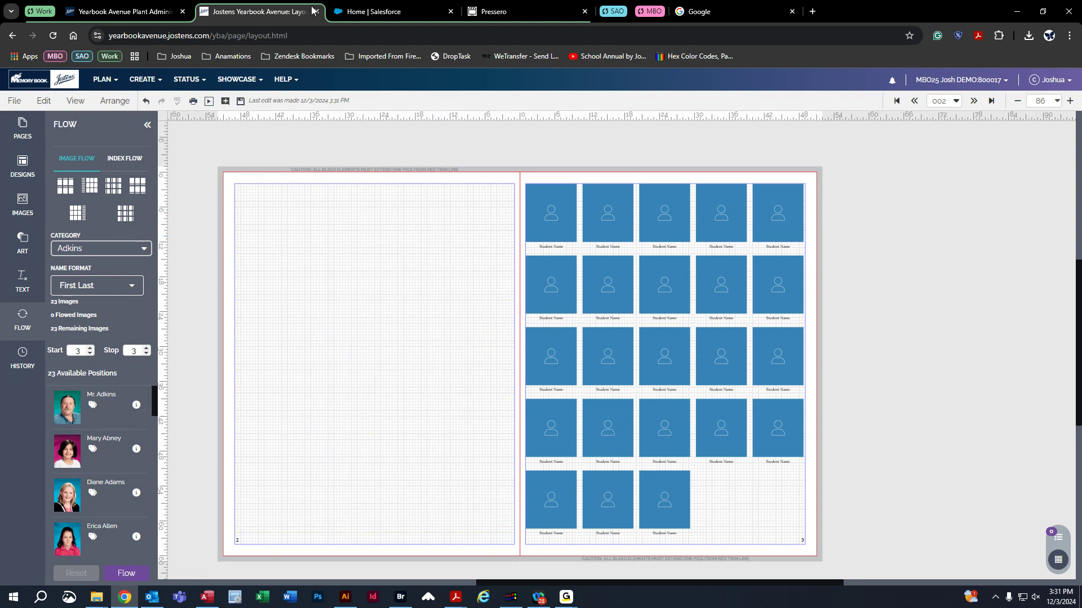
{"action": "left_click", "coordinate": [82, 249]}
{"action": "scroll", "coordinate": [85, 282], "scroll_direction": "up", "scroll_amount": 1}
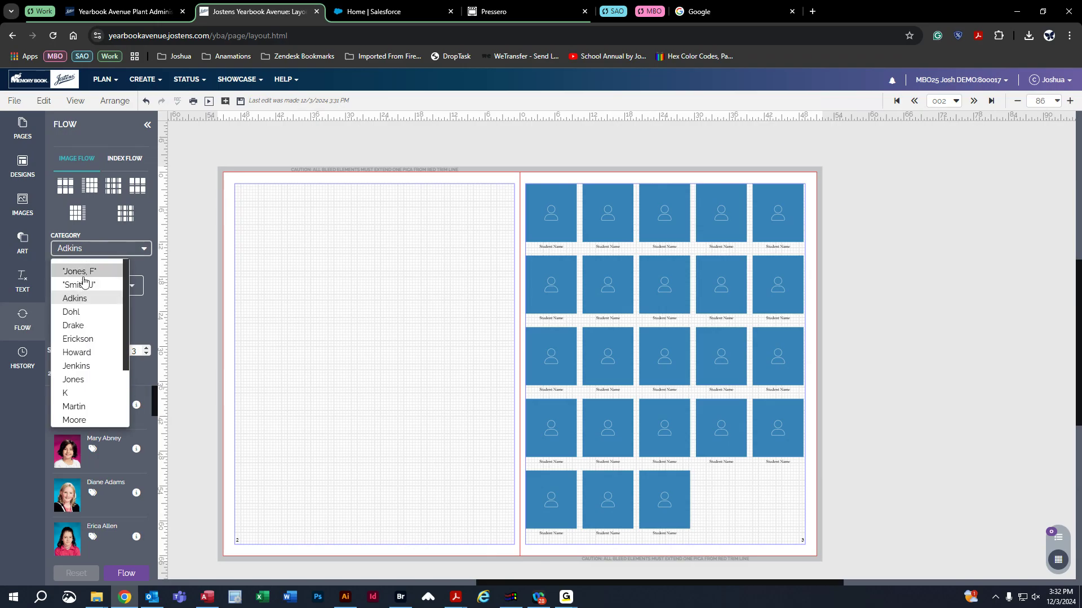
{"action": "left_click", "coordinate": [81, 272]}
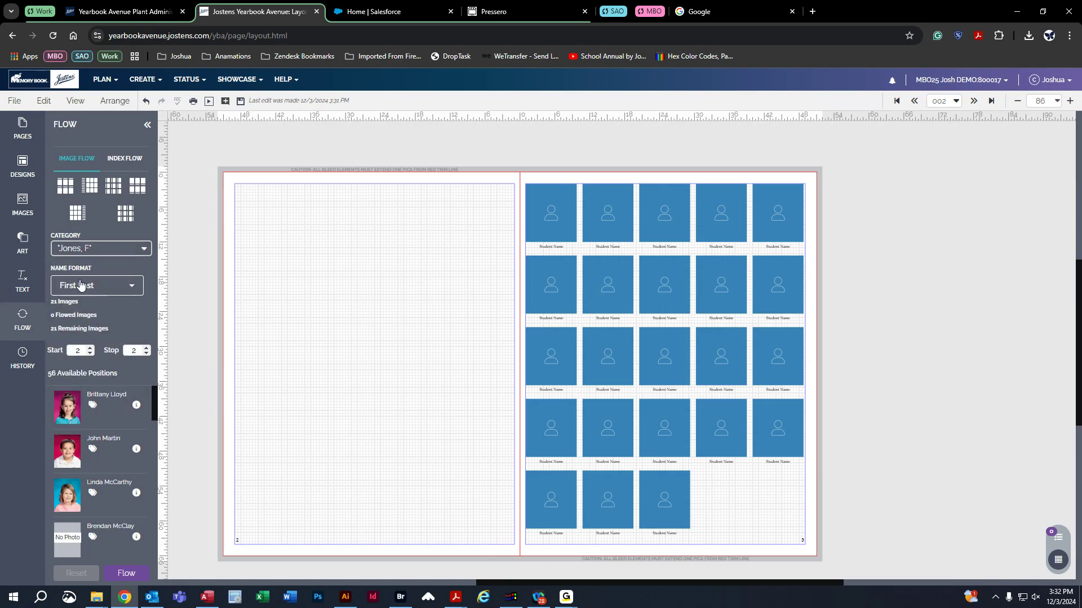
- Move the portrait template from page 3 onto page 2 within its margins and save the layout
{"action": "left_click", "coordinate": [708, 318]}
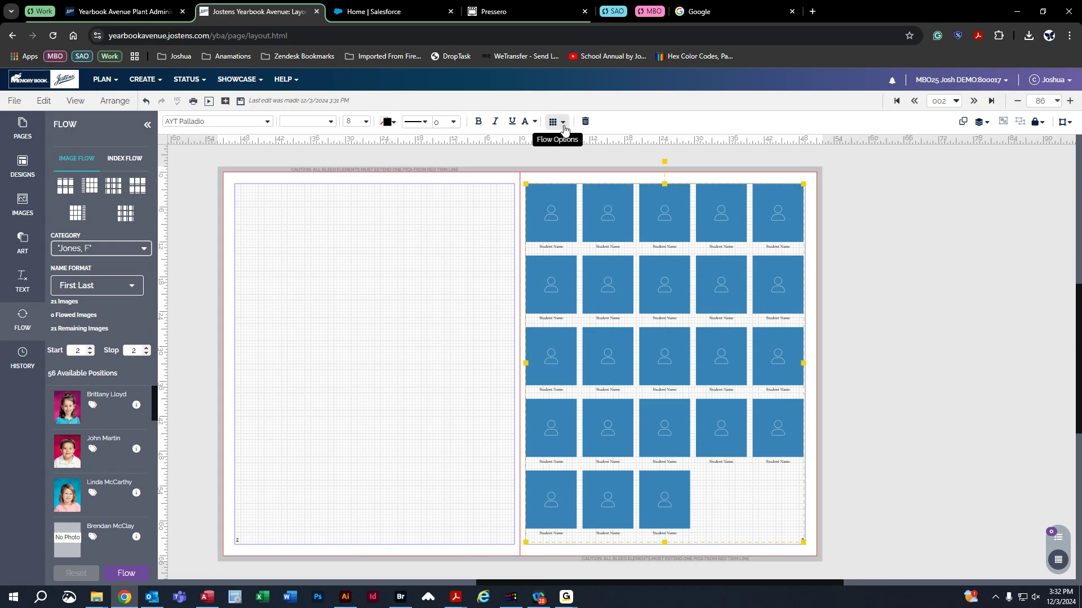
{"action": "left_click_drag", "start_coordinate": [734, 311], "coordinate": [441, 304]}
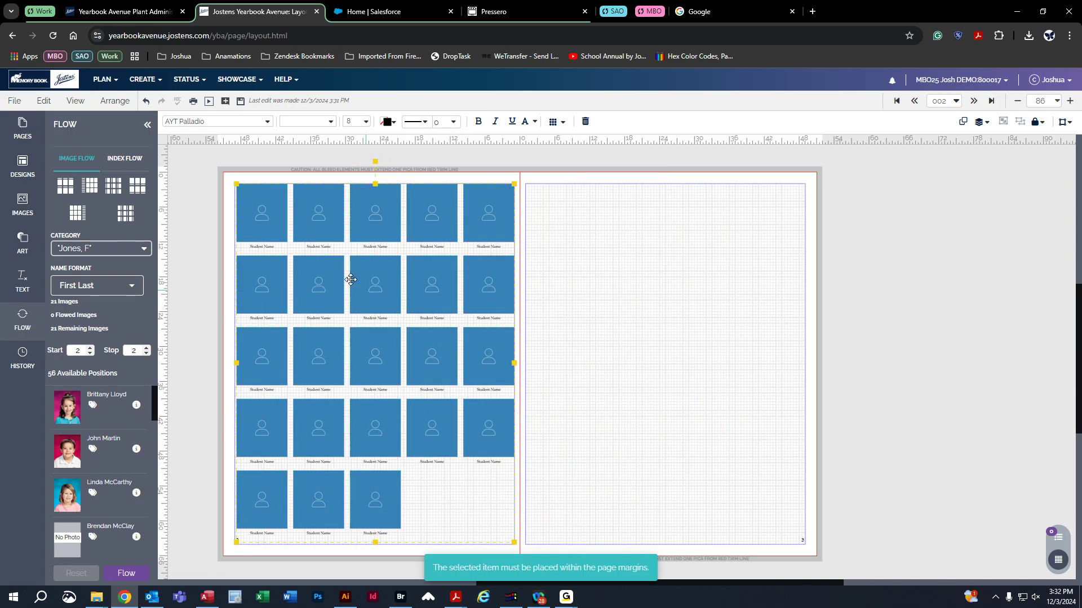
{"action": "left_click", "coordinate": [239, 104]}
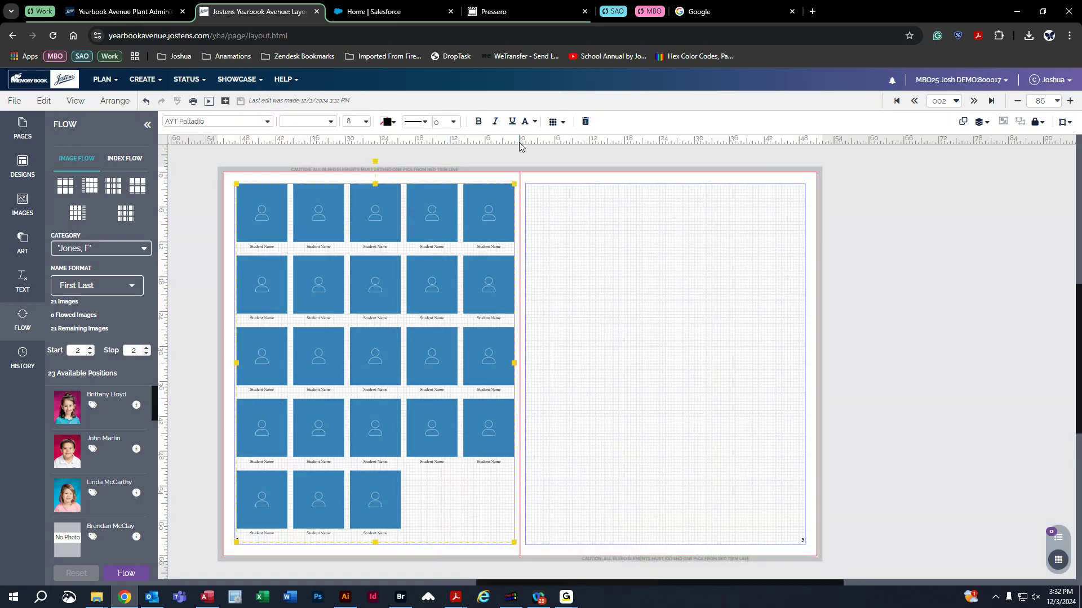
- Set the template's rows to 3 and move it down to the lower margin of page 2
{"action": "left_click", "coordinate": [555, 122]}
{"action": "left_click", "coordinate": [619, 220]}
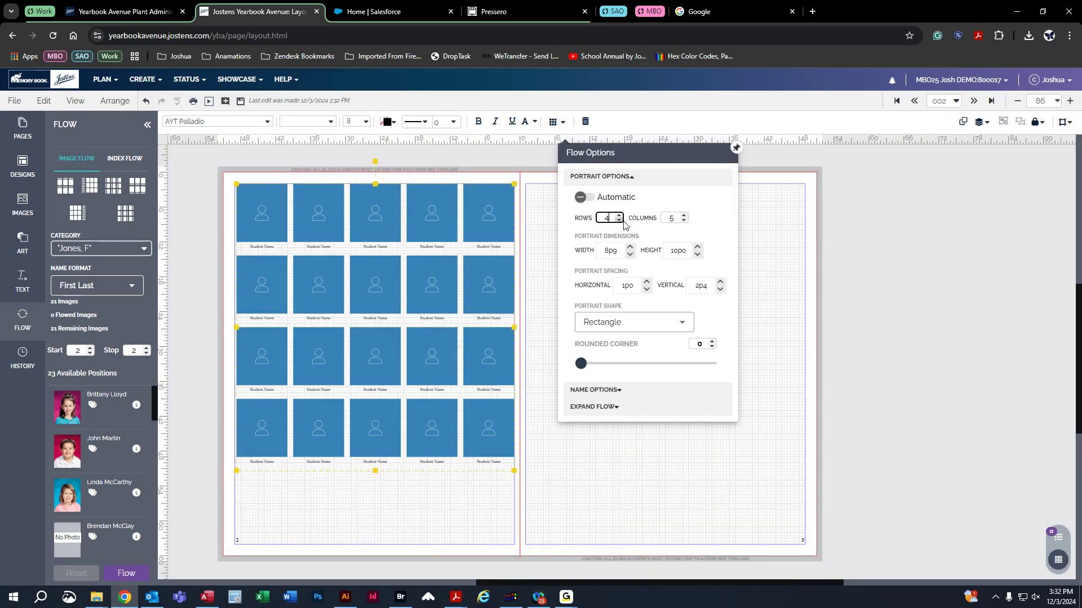
{"action": "left_click", "coordinate": [619, 221]}
{"action": "left_click", "coordinate": [760, 203]}
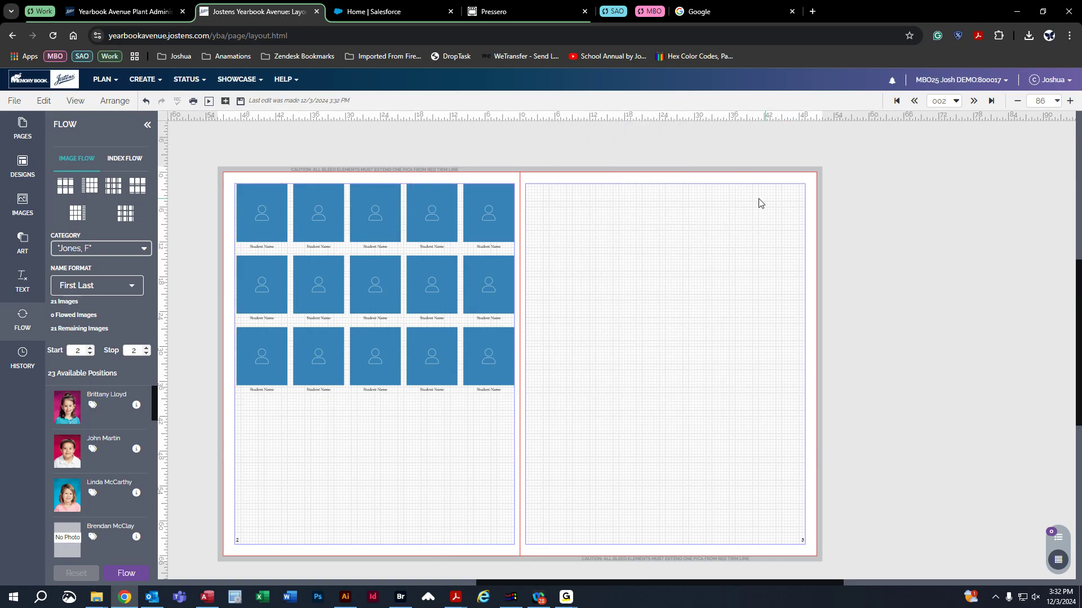
{"action": "left_click_drag", "start_coordinate": [488, 213], "coordinate": [487, 359]}
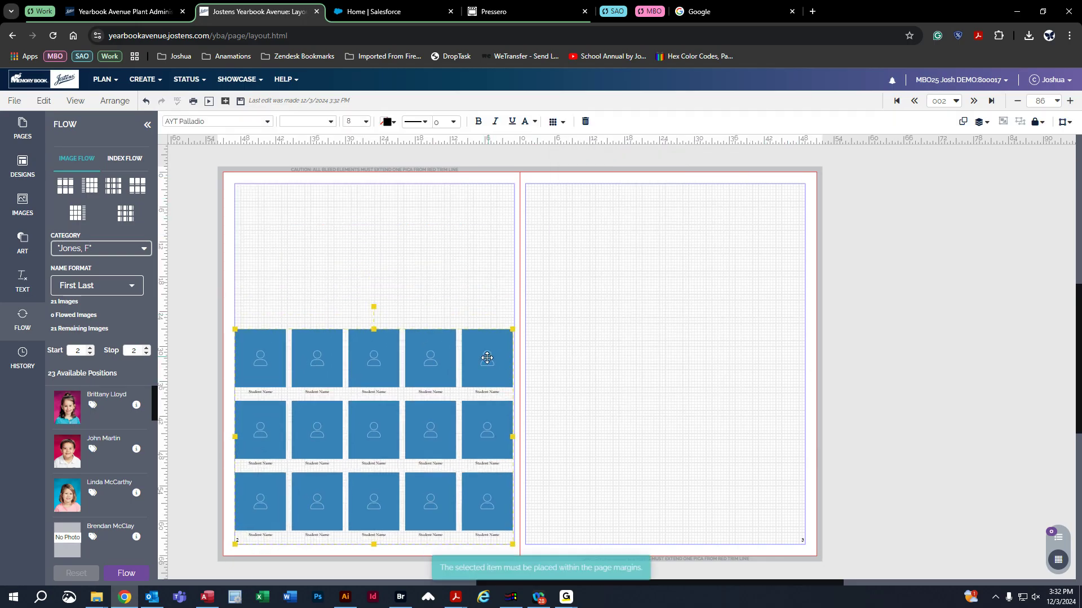
- Duplicate the three-row template onto page 3 at the same height and flow the homeroom's portraits across pages 2 to 3
{"action": "left_click", "coordinate": [963, 126]}
{"action": "left_click_drag", "start_coordinate": [398, 431], "coordinate": [690, 431]}
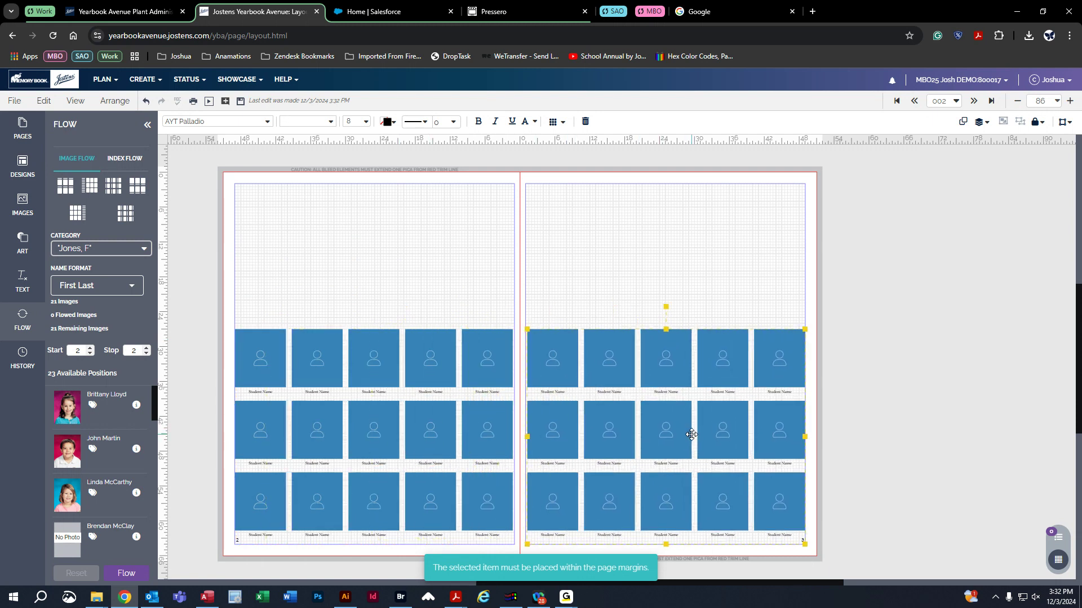
{"action": "left_click", "coordinate": [147, 348]}
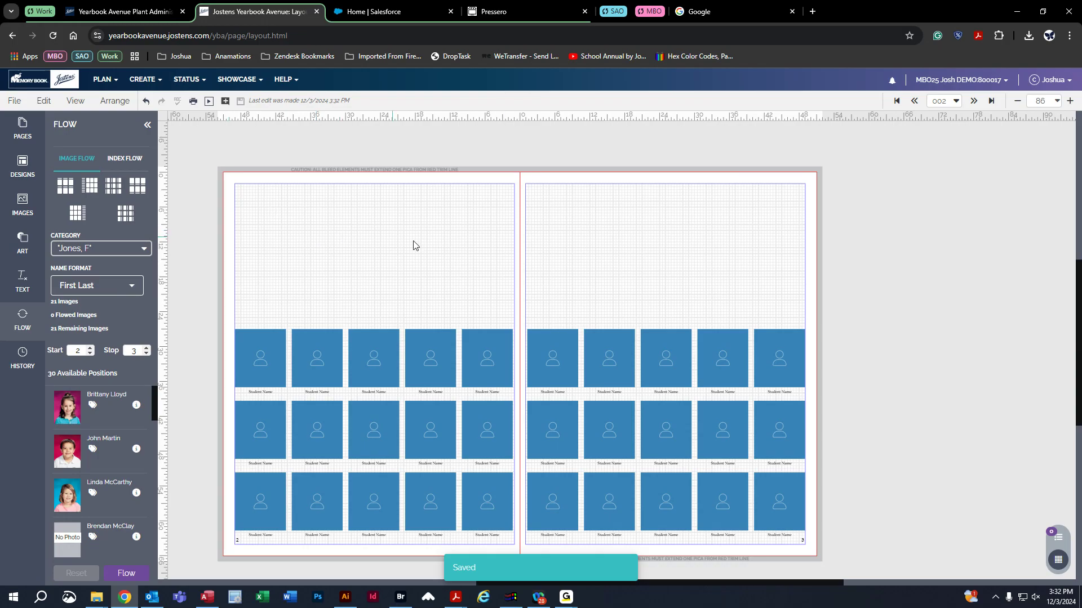
{"action": "left_click", "coordinate": [127, 573]}
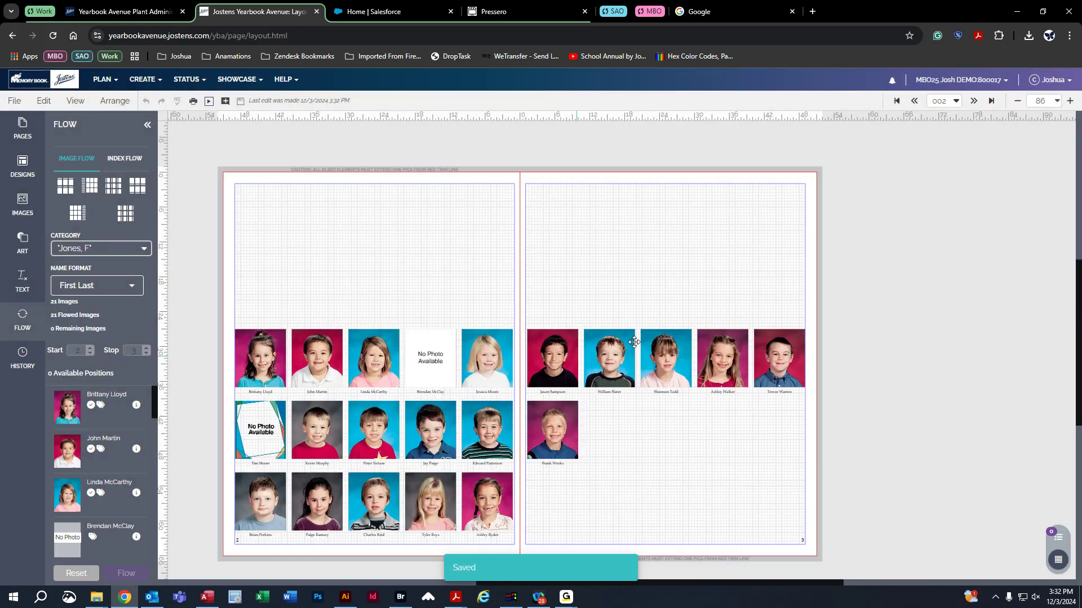
- Show the available images and list the portraits in the staff folder
{"action": "left_click", "coordinate": [23, 207]}
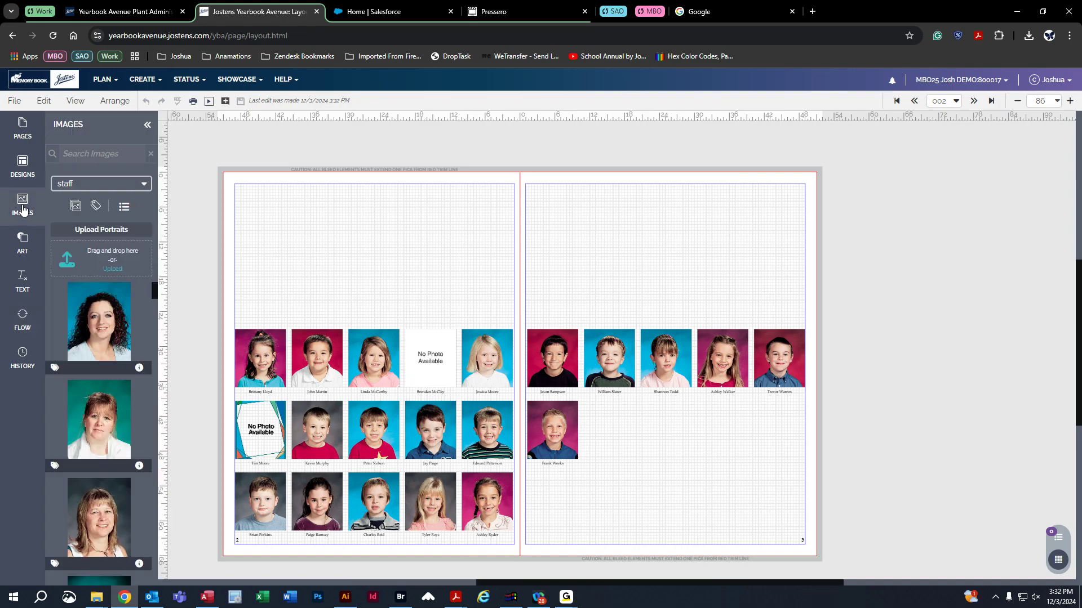
{"action": "left_click", "coordinate": [86, 184]}
{"action": "left_click_drag", "start_coordinate": [127, 282], "coordinate": [127, 201]}
{"action": "left_click", "coordinate": [54, 209]}
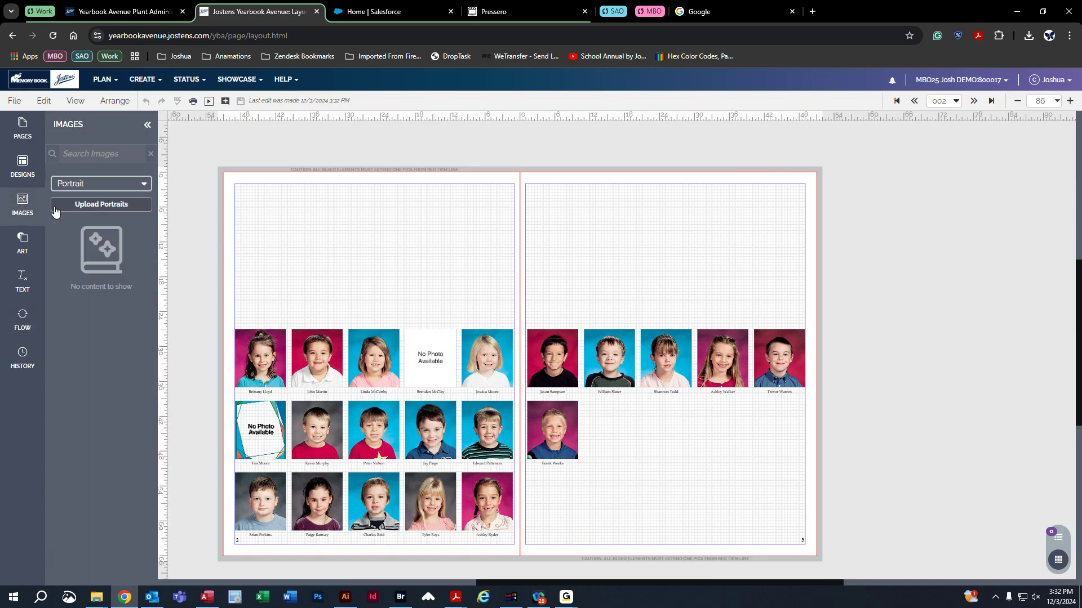
{"action": "left_click", "coordinate": [59, 186]}
{"action": "left_click", "coordinate": [56, 204]}
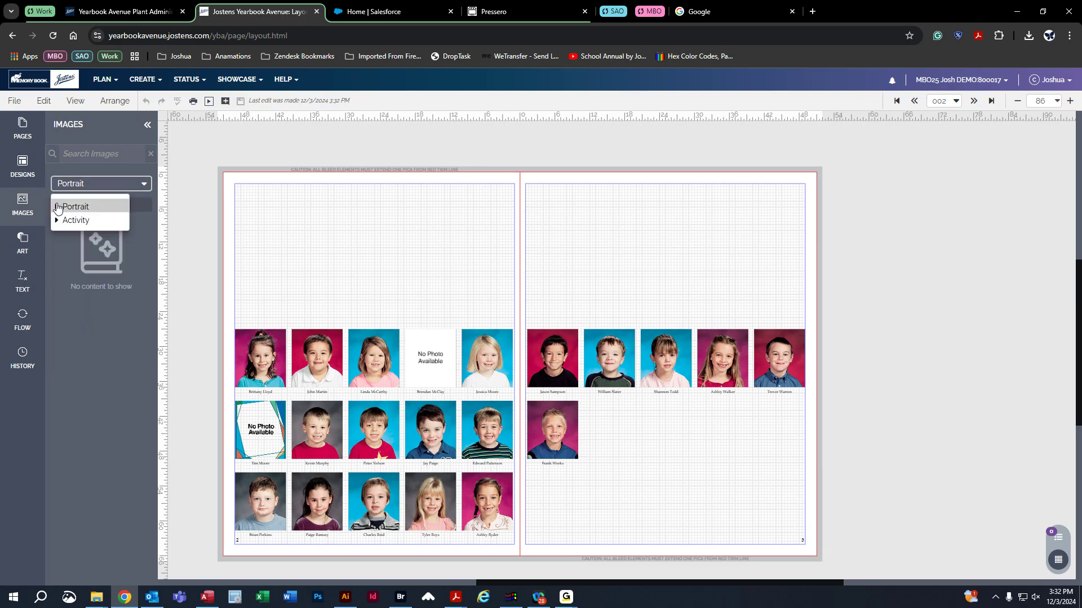
{"action": "left_click", "coordinate": [56, 208]}
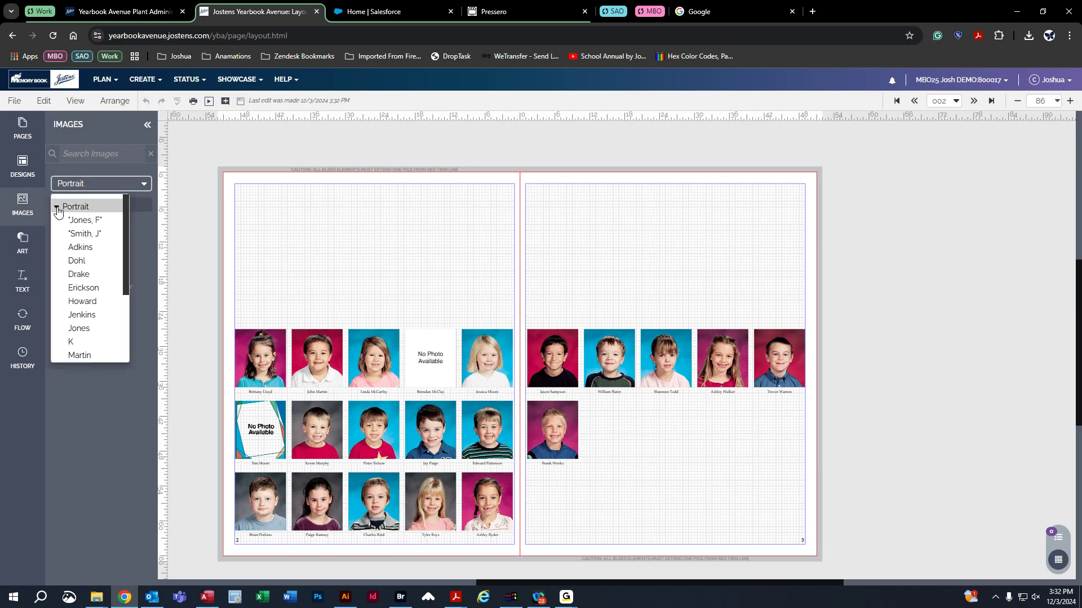
{"action": "scroll", "coordinate": [88, 299], "scroll_direction": "down", "scroll_amount": 2}
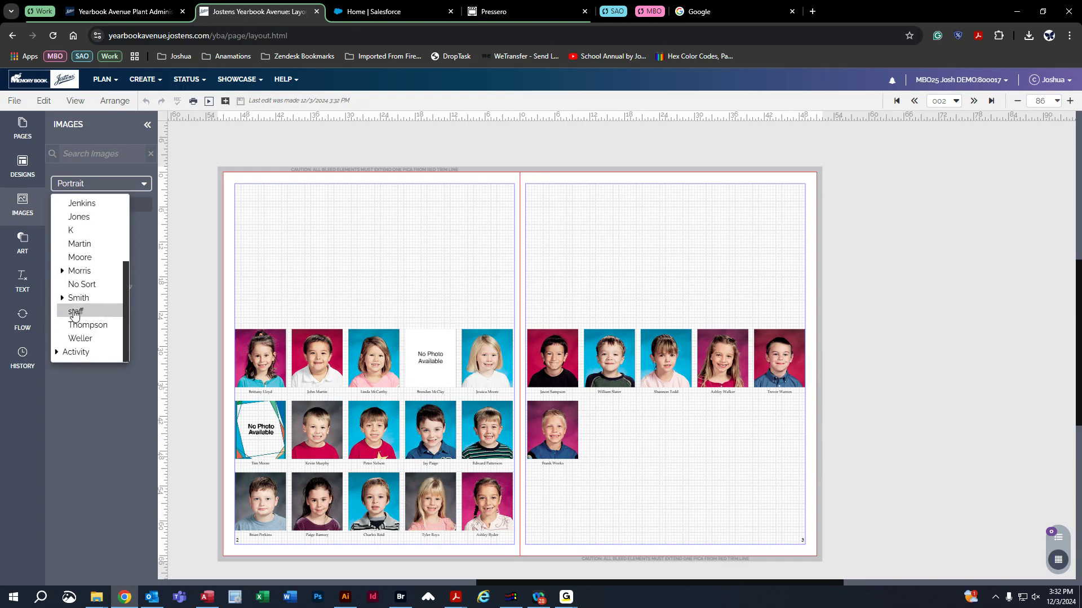
{"action": "left_click", "coordinate": [74, 310]}
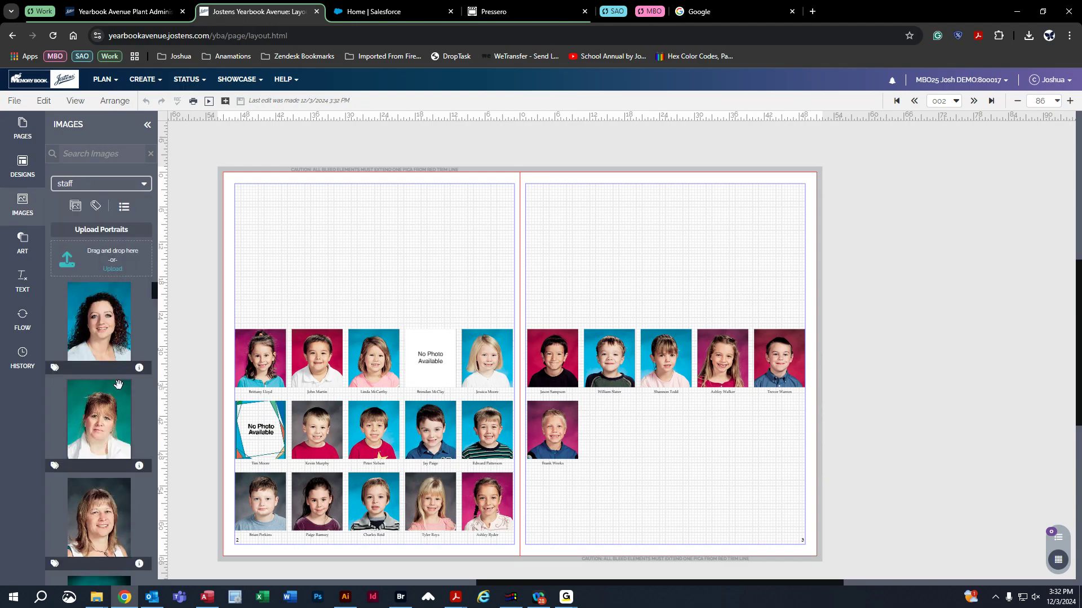
- Place the second staff portrait in the upper-left corner of page 2, above the student rows, and adjust its size
{"action": "left_click_drag", "start_coordinate": [95, 403], "coordinate": [271, 213]}
{"action": "left_click_drag", "start_coordinate": [300, 255], "coordinate": [314, 269]}
{"action": "left_click_drag", "start_coordinate": [278, 216], "coordinate": [274, 219]}
{"action": "right_click", "coordinate": [274, 220]}
{"action": "left_click", "coordinate": [437, 230]}
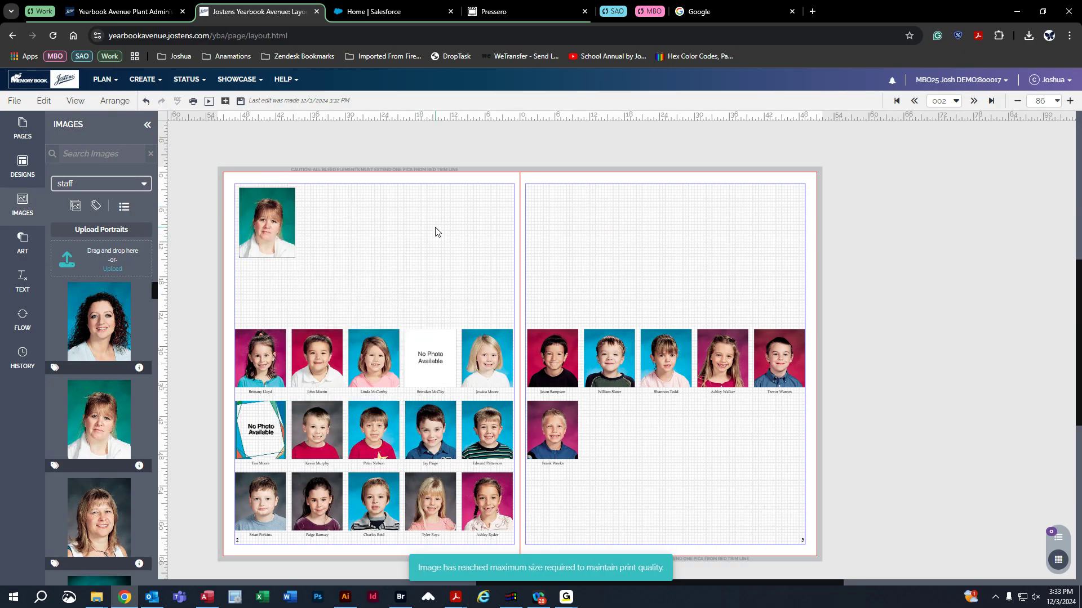
- Add a rectangle shape above the student portraits on page 2 and stretch it across the full width between the margins
{"action": "left_click", "coordinate": [22, 248]}
{"action": "left_click", "coordinate": [77, 266]}
{"action": "left_click_drag", "start_coordinate": [71, 318], "coordinate": [450, 220]}
{"action": "left_click_drag", "start_coordinate": [496, 217], "coordinate": [513, 217]}
{"action": "left_click_drag", "start_coordinate": [326, 224], "coordinate": [373, 220]}
{"action": "left_click_drag", "start_coordinate": [296, 219], "coordinate": [235, 218]}
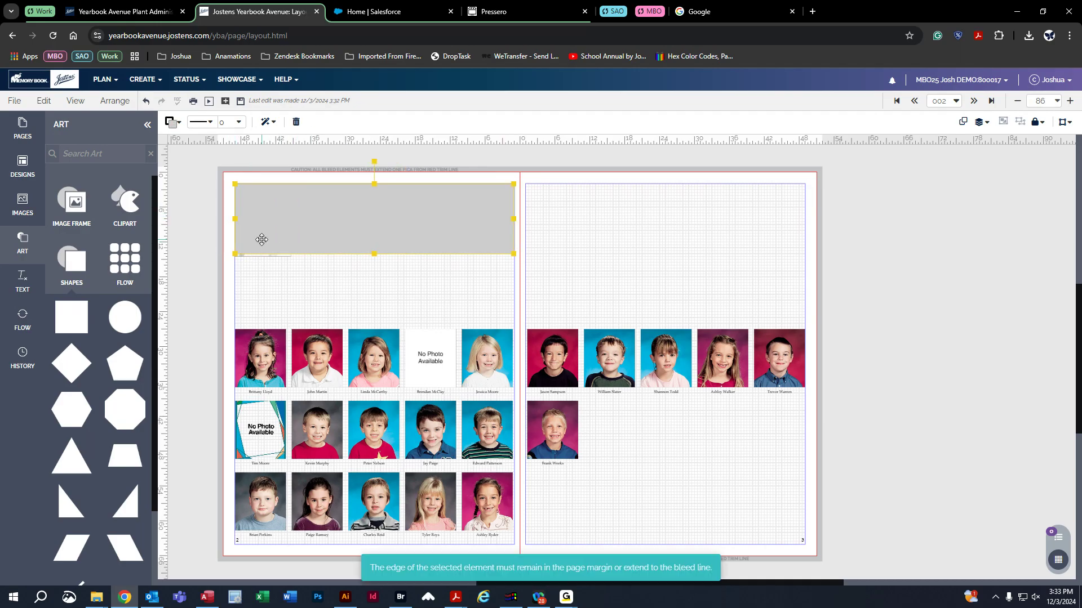
- Send the rectangle behind the staff portrait, align the portrait with its left end, and fill the rectangle dark blue
{"action": "left_click", "coordinate": [963, 121]}
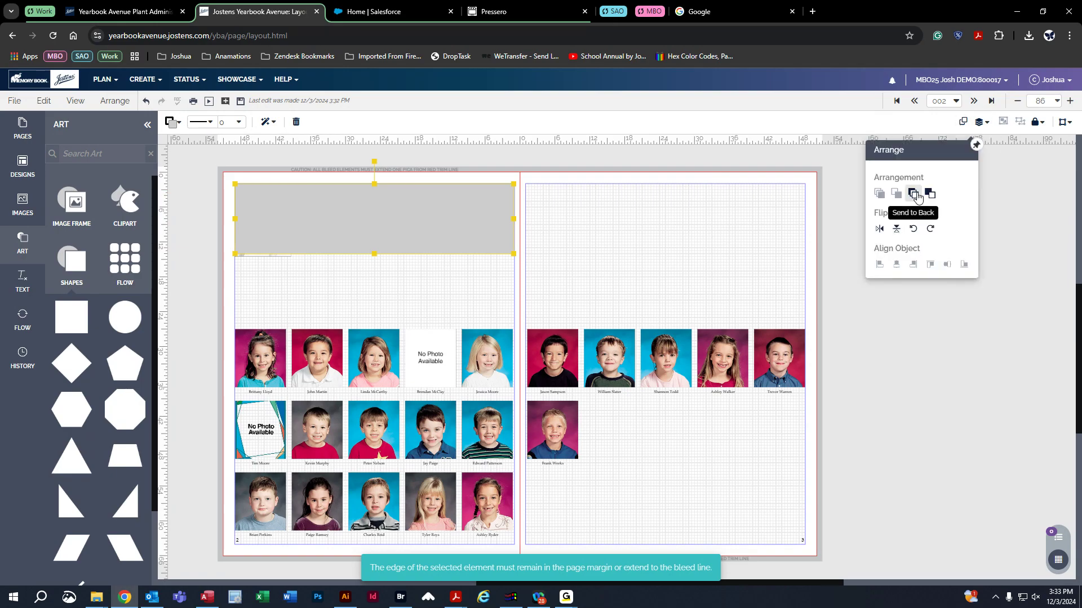
{"action": "left_click", "coordinate": [913, 193]}
{"action": "left_click", "coordinate": [751, 215]}
{"action": "left_click", "coordinate": [242, 222]}
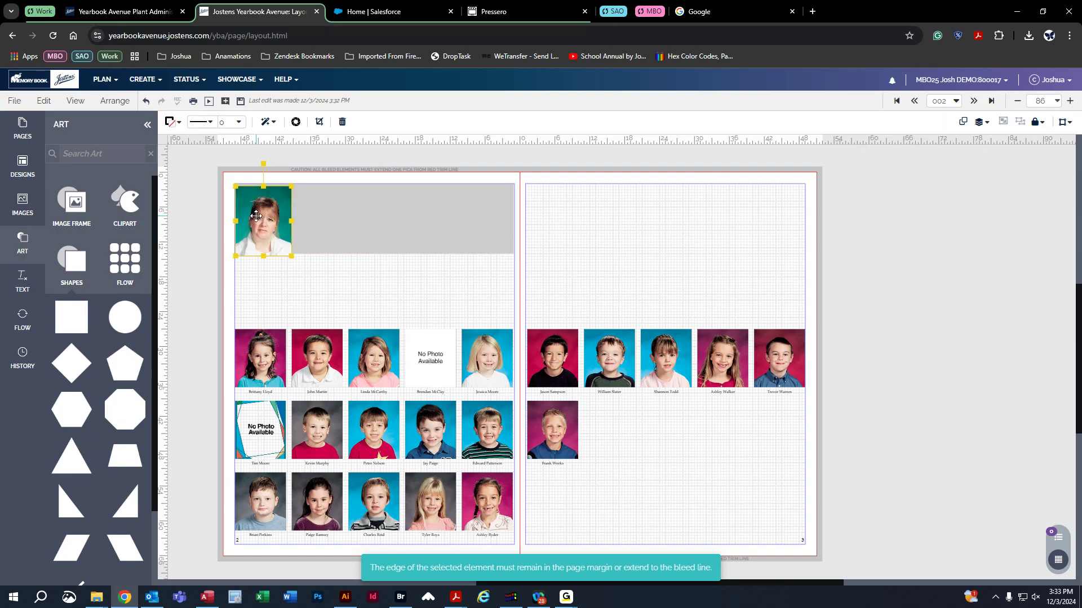
{"action": "left_click", "coordinate": [169, 122]}
{"action": "left_click", "coordinate": [192, 301]}
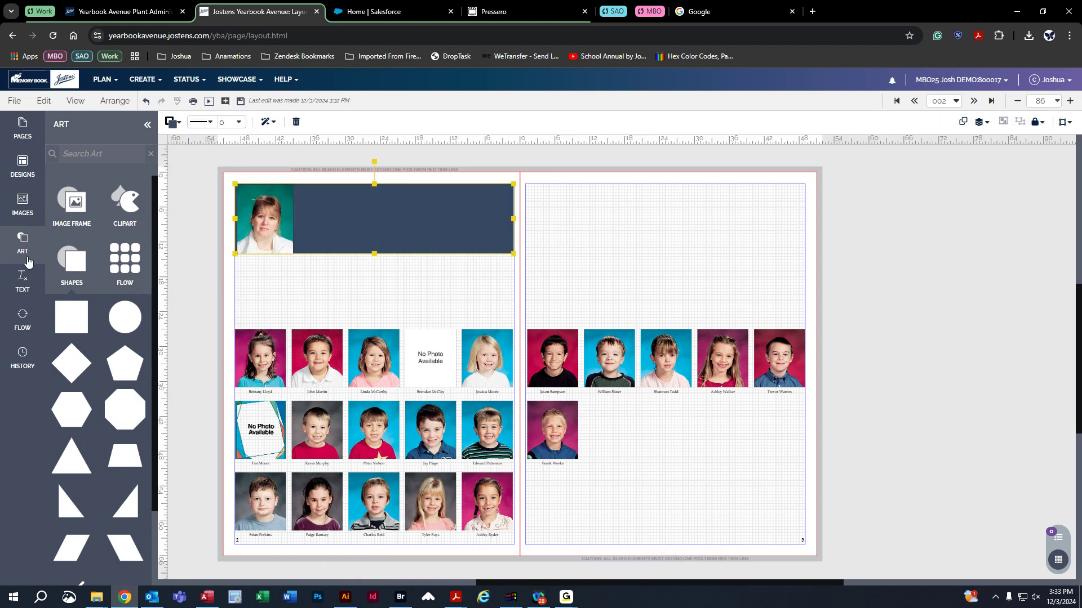
- Add a text box in the Headline style on the dark blue banner beside the staff portrait
{"action": "left_click", "coordinate": [23, 279]}
{"action": "left_click_drag", "start_coordinate": [102, 302], "coordinate": [394, 217]}
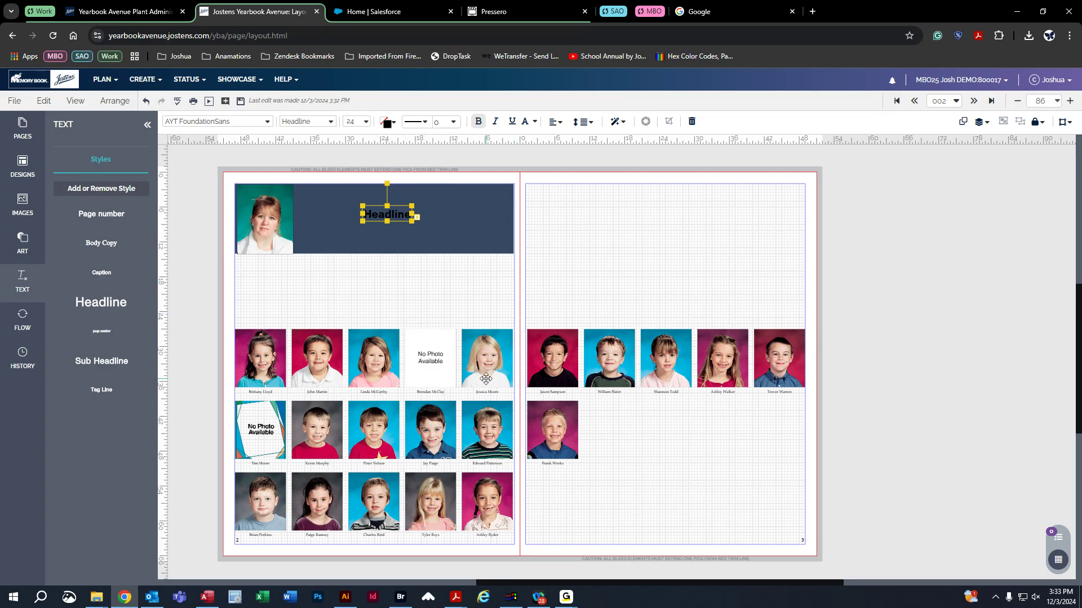
- Leave the spread without saving its changes, open the image library and display the Adkins portrait folder
{"action": "left_click", "coordinate": [144, 79]}
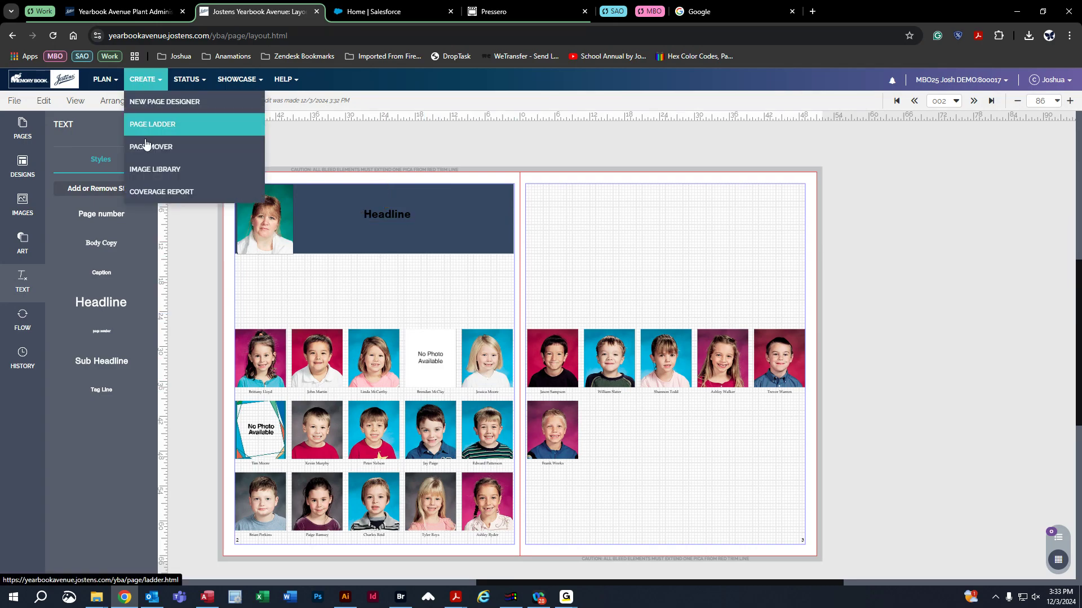
{"action": "left_click", "coordinate": [155, 176]}
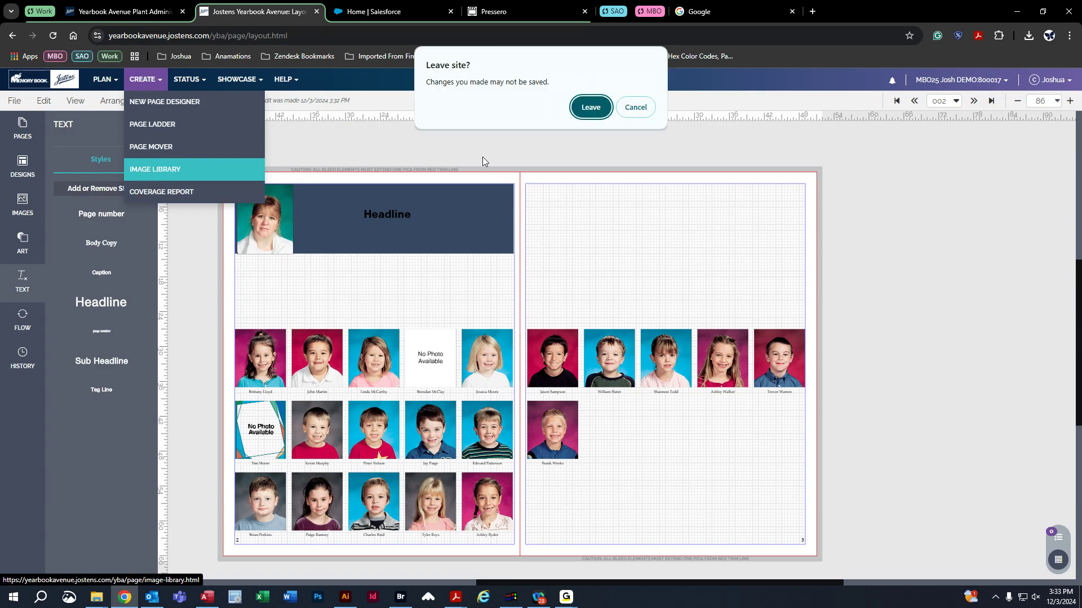
{"action": "left_click", "coordinate": [586, 110]}
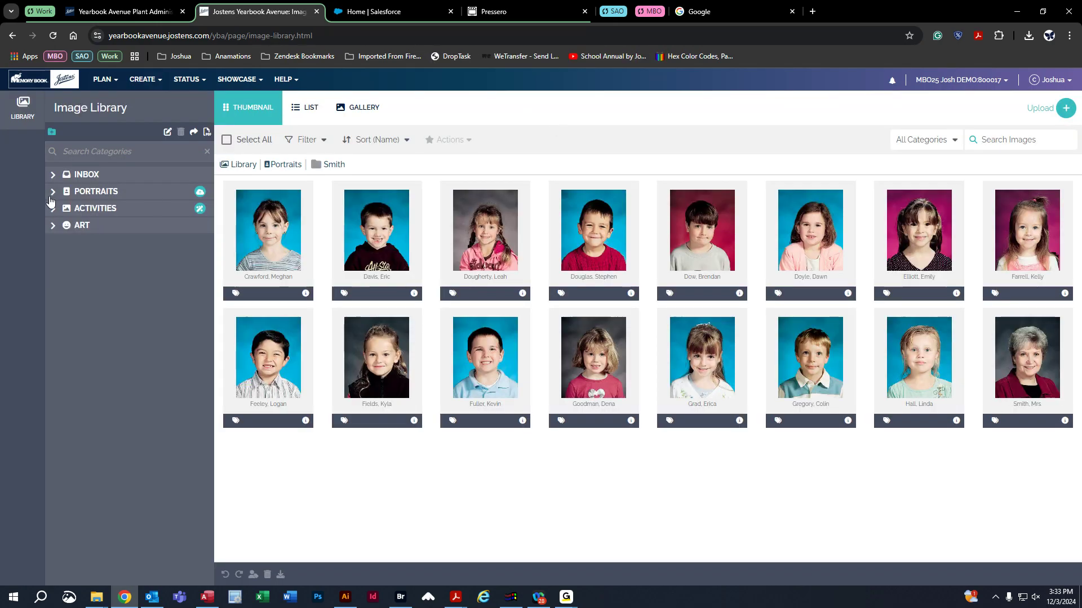
{"action": "left_click", "coordinate": [53, 191]}
{"action": "left_click", "coordinate": [93, 224]}
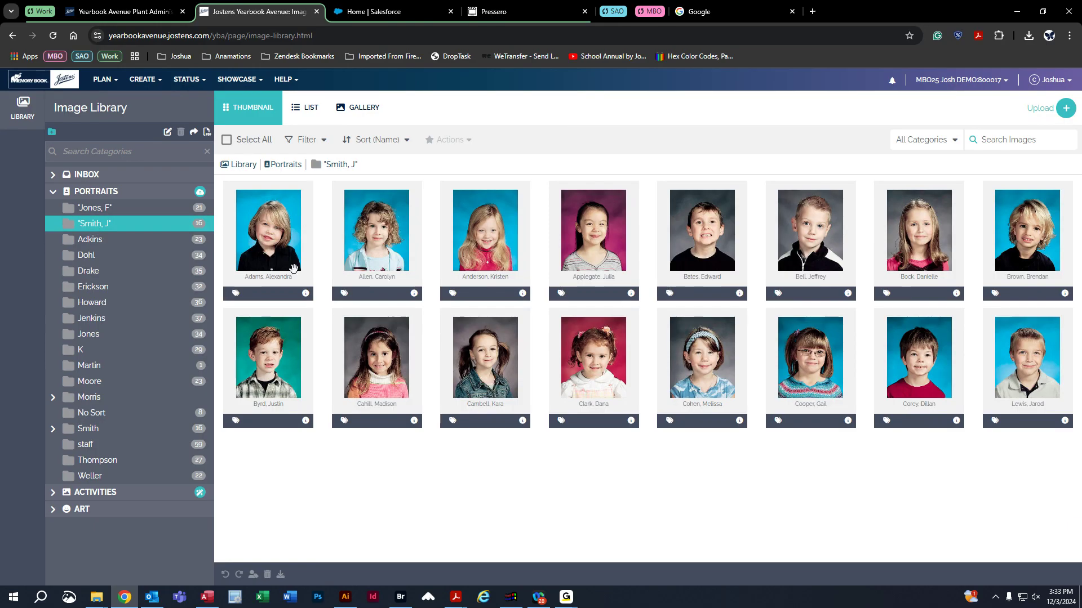
{"action": "left_click", "coordinate": [112, 238]}
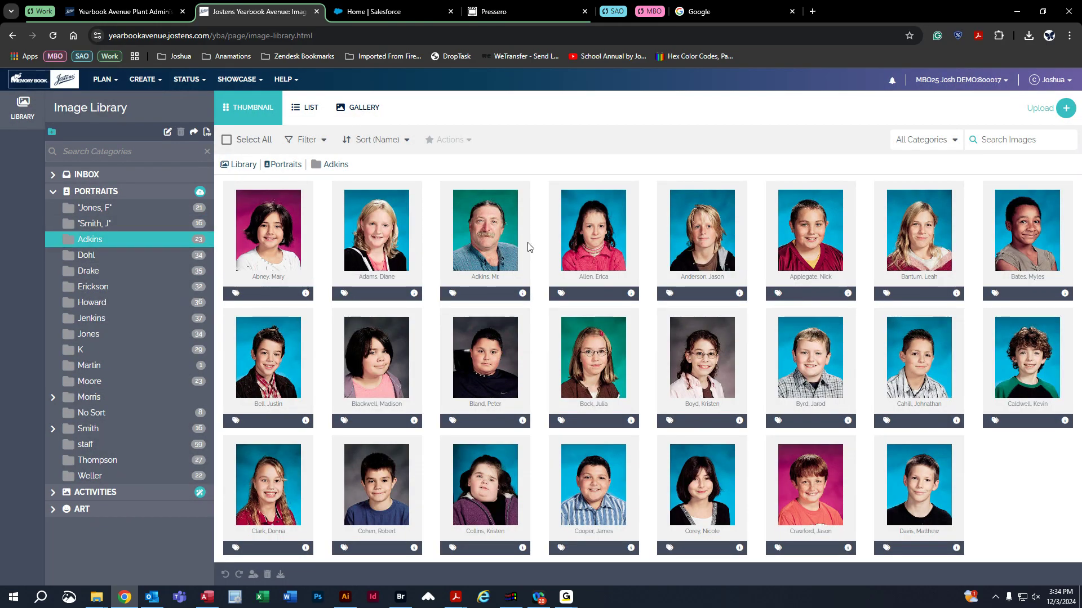
- Move the teacher's portrait out of the Adkins folder into the staff folder
{"action": "left_click", "coordinate": [480, 228]}
{"action": "left_click_drag", "start_coordinate": [480, 227], "coordinate": [123, 445]}
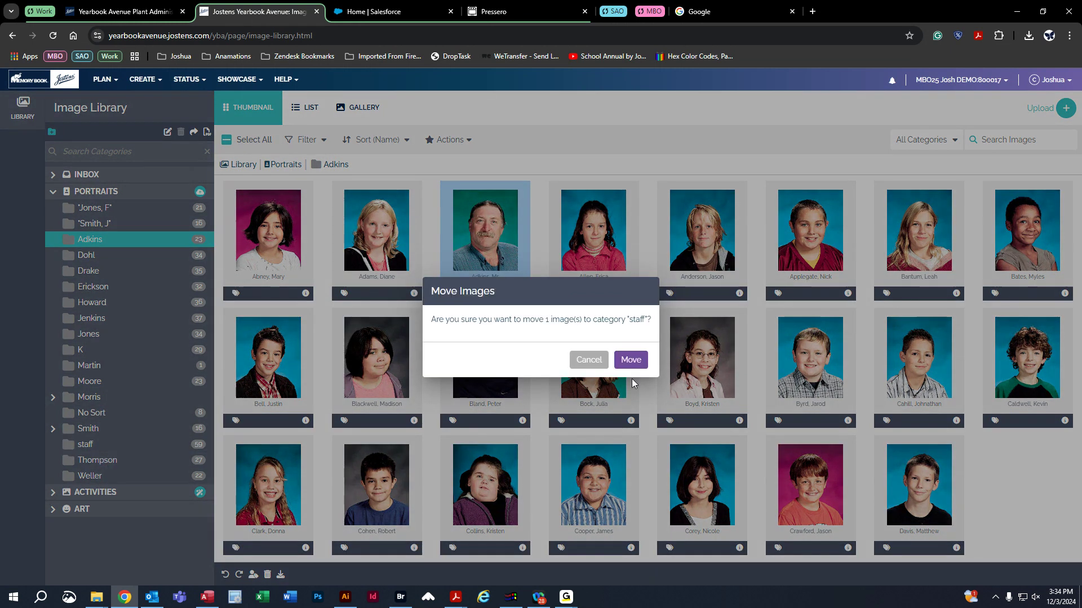
{"action": "left_click", "coordinate": [630, 361]}
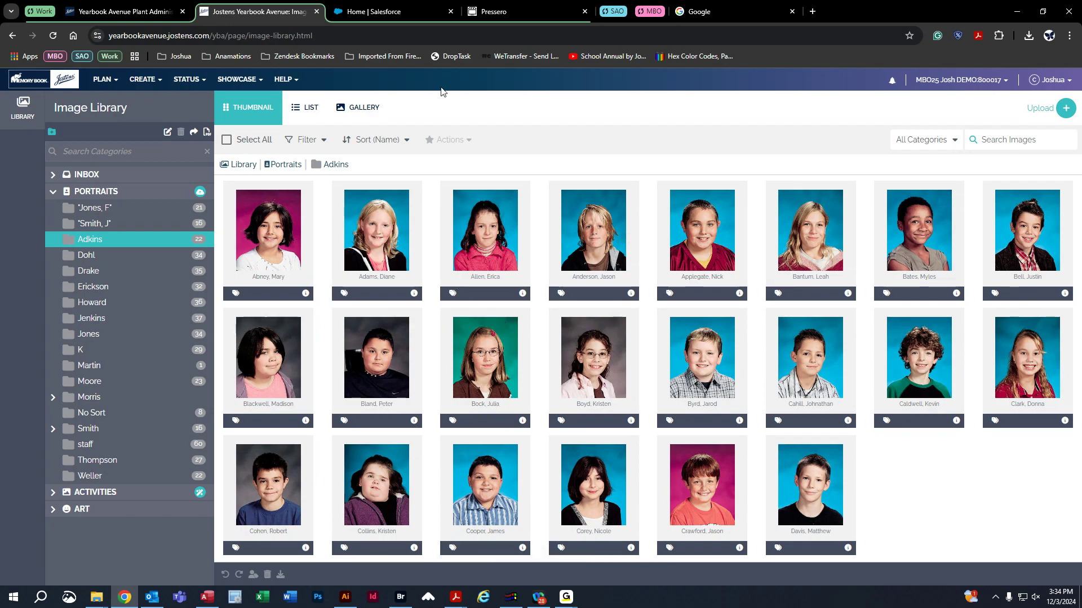
- Open the staff folder and move the teacher's portrait back into the Adkins folder
{"action": "left_click", "coordinate": [86, 445]}
{"action": "left_click_drag", "start_coordinate": [398, 231], "coordinate": [124, 241]}
{"action": "key", "text": "Return"}
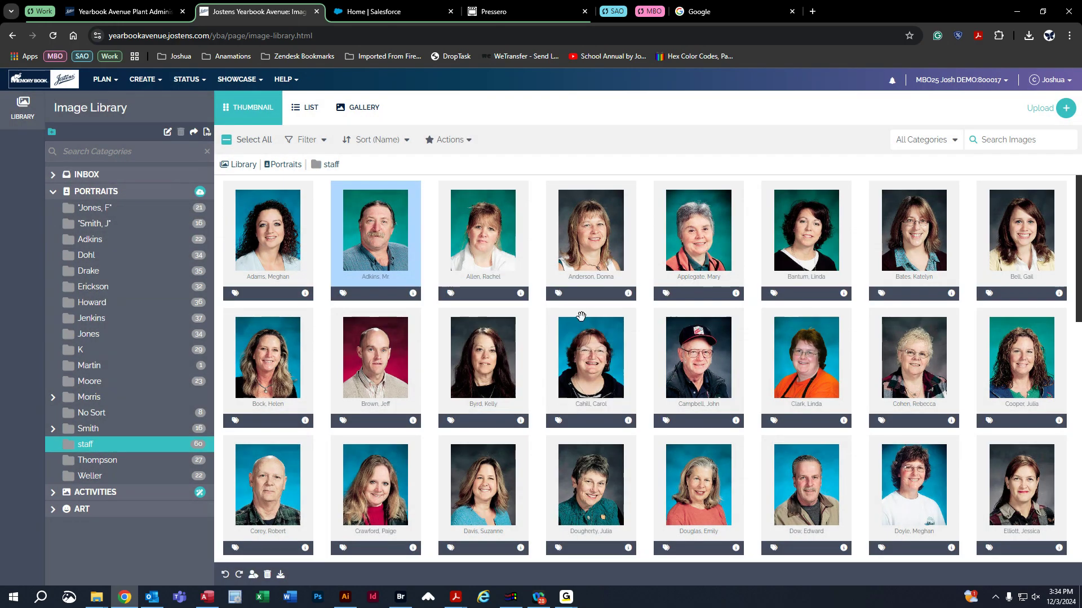
{"action": "left_click_drag", "start_coordinate": [408, 244], "coordinate": [155, 245]}
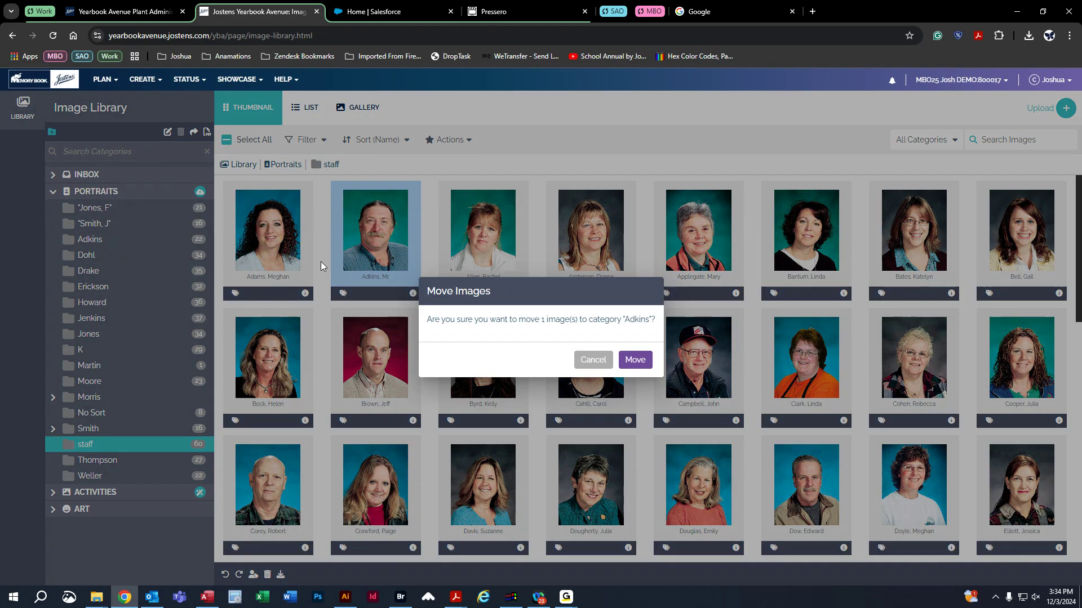
{"action": "left_click", "coordinate": [635, 361]}
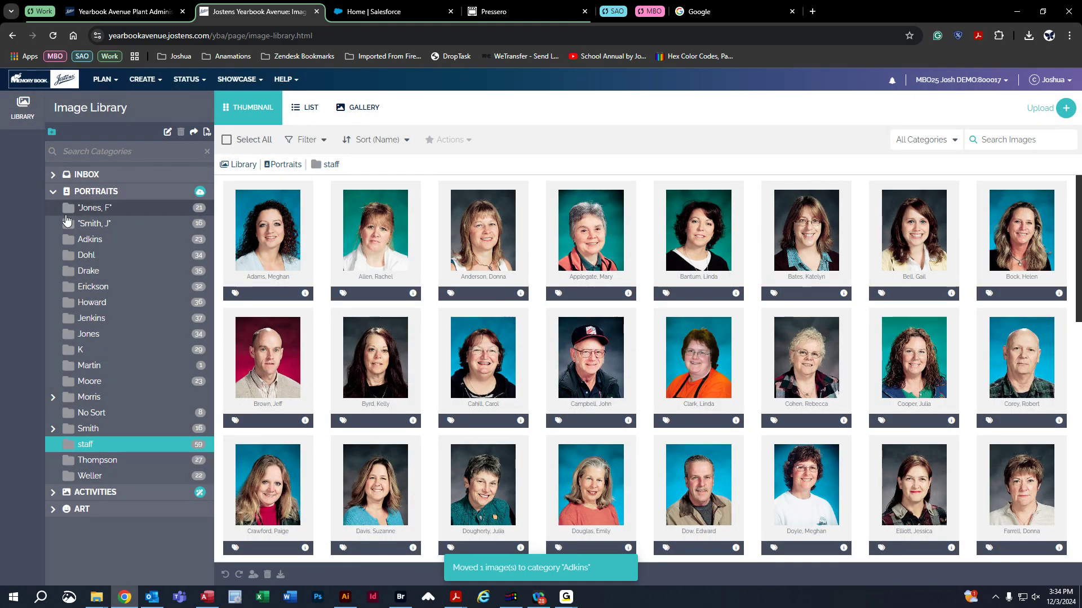
- Set the preference of the teacher's portrait in the Adkins folder to Don't Use Portrait
{"action": "left_click", "coordinate": [170, 239]}
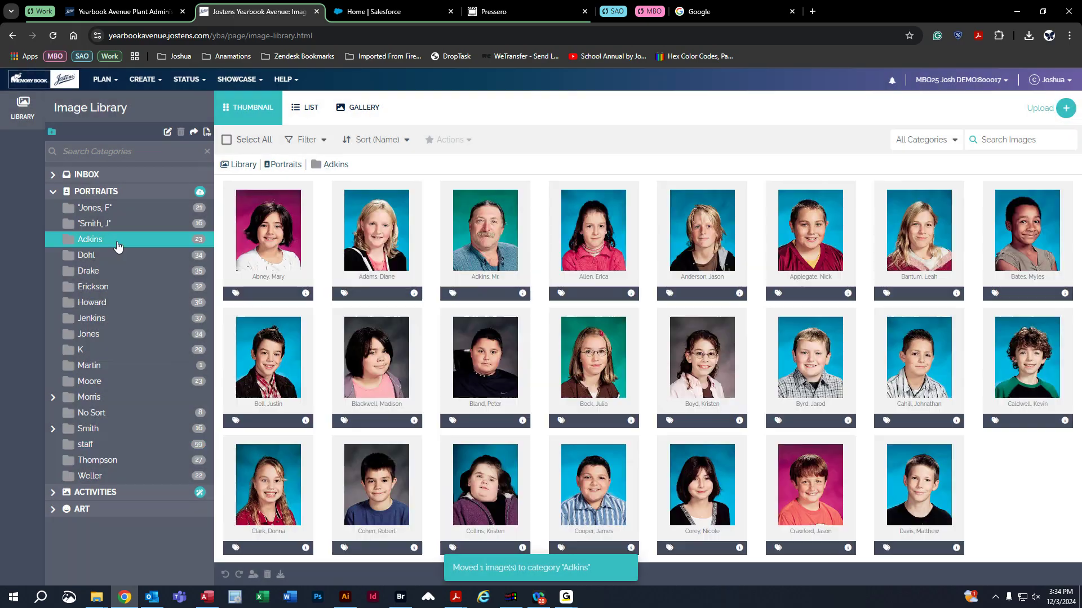
{"action": "left_click", "coordinate": [521, 294]}
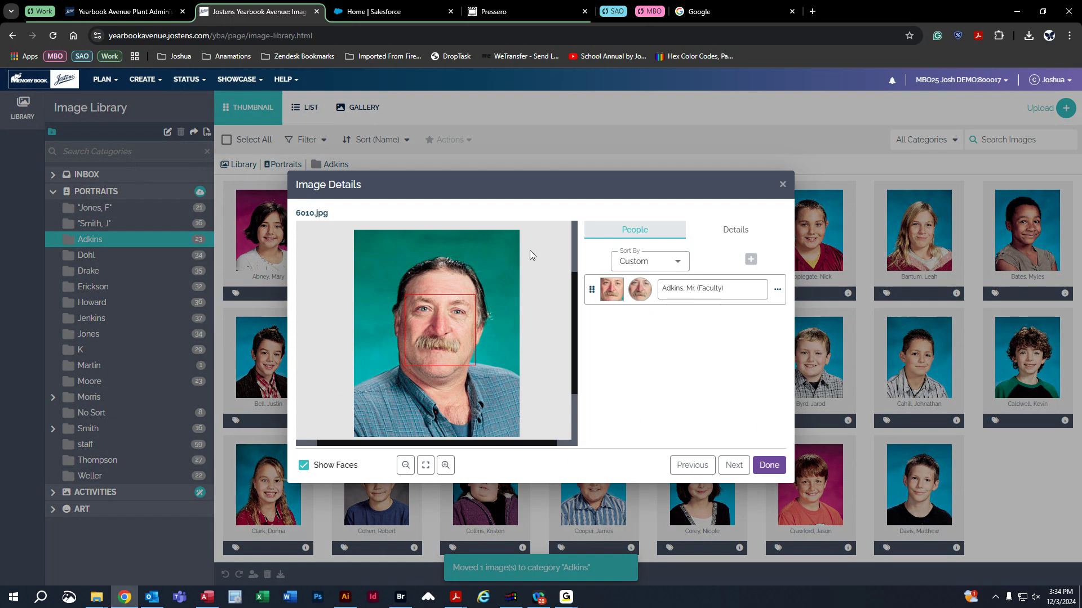
{"action": "left_click", "coordinate": [717, 232]}
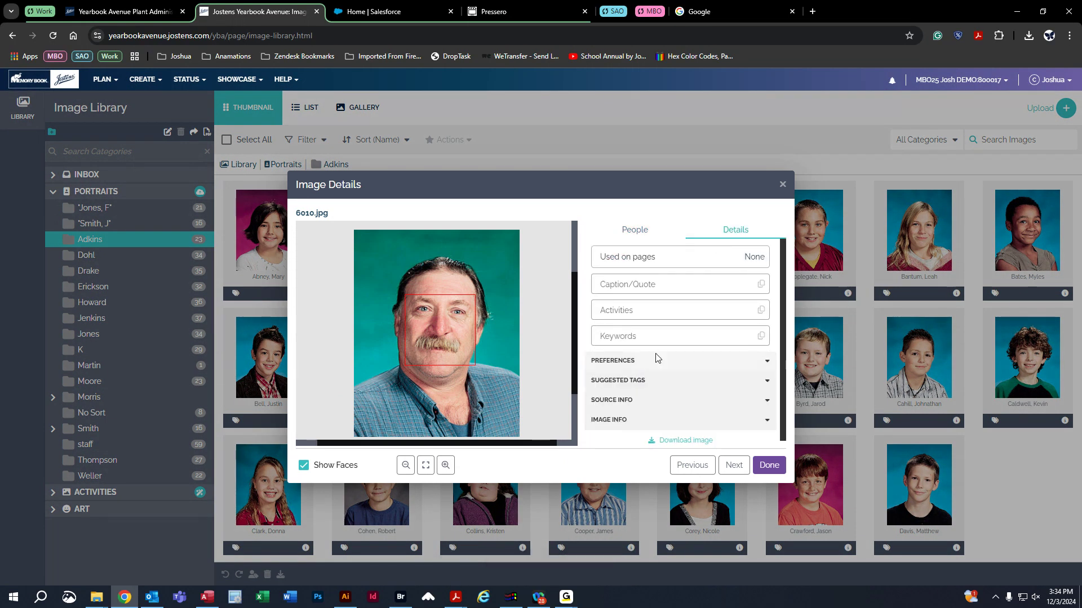
{"action": "left_click", "coordinate": [659, 366]}
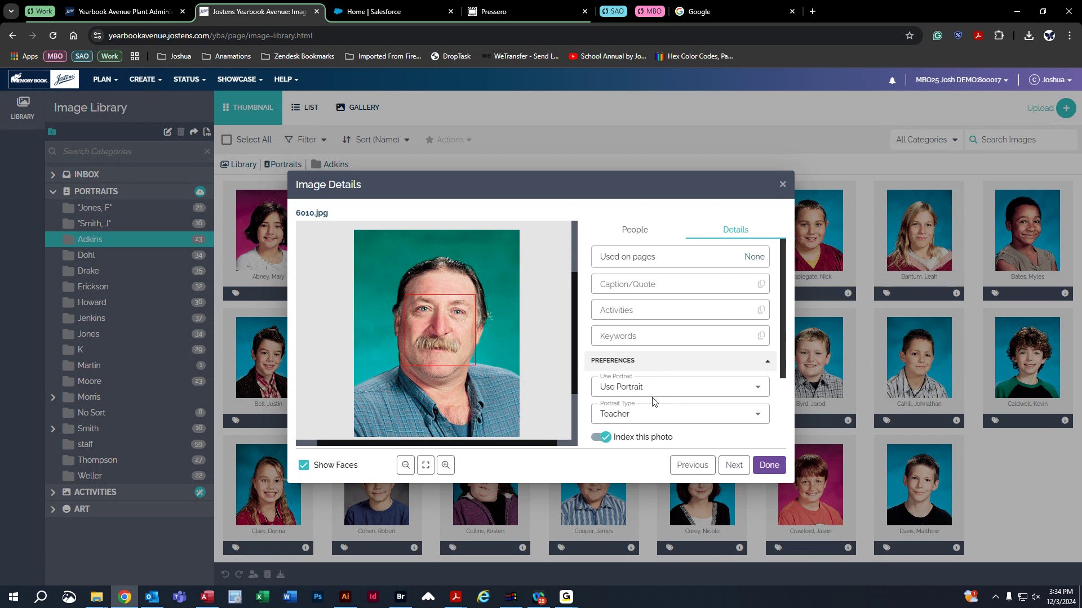
{"action": "left_click", "coordinate": [626, 388]}
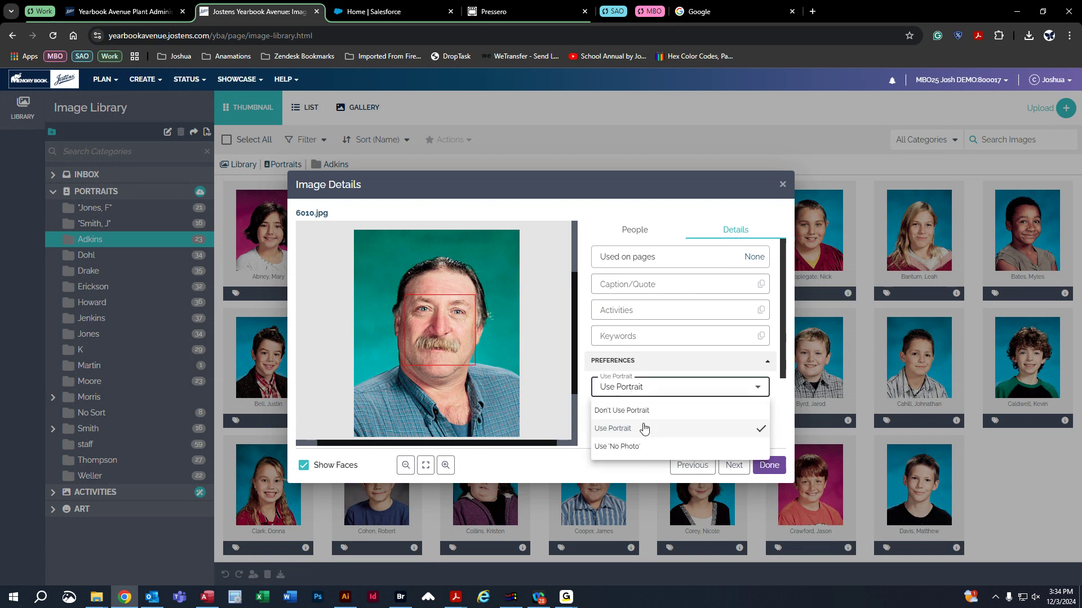
{"action": "left_click", "coordinate": [643, 412]}
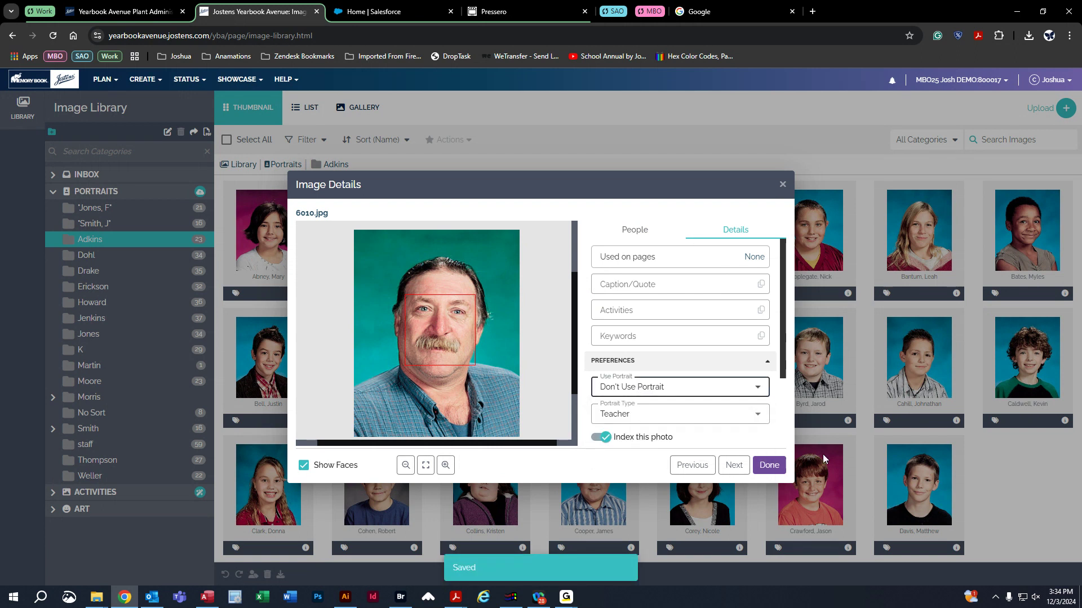
{"action": "left_click", "coordinate": [776, 464]}
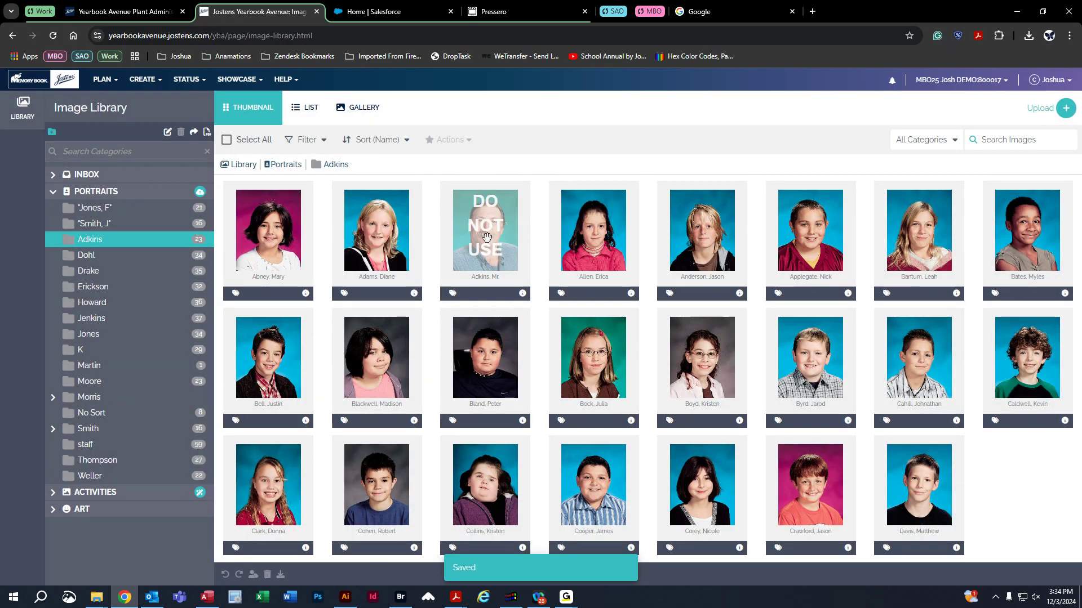
- Return to the page designer and reset the portraits flowed into the templates on pages 2 and 3
{"action": "left_click", "coordinate": [145, 79]}
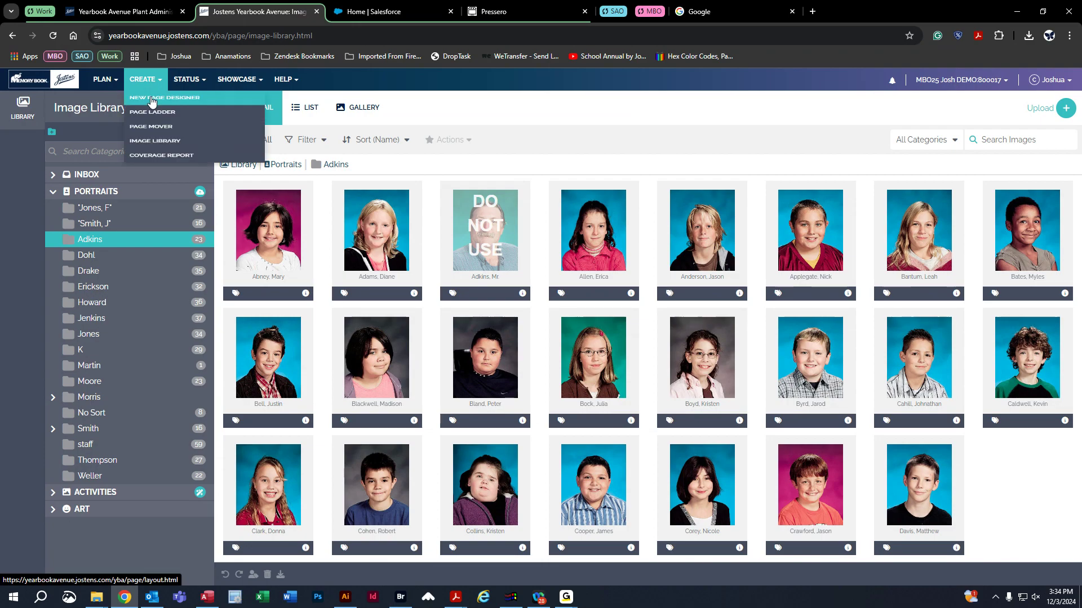
{"action": "left_click", "coordinate": [152, 103]}
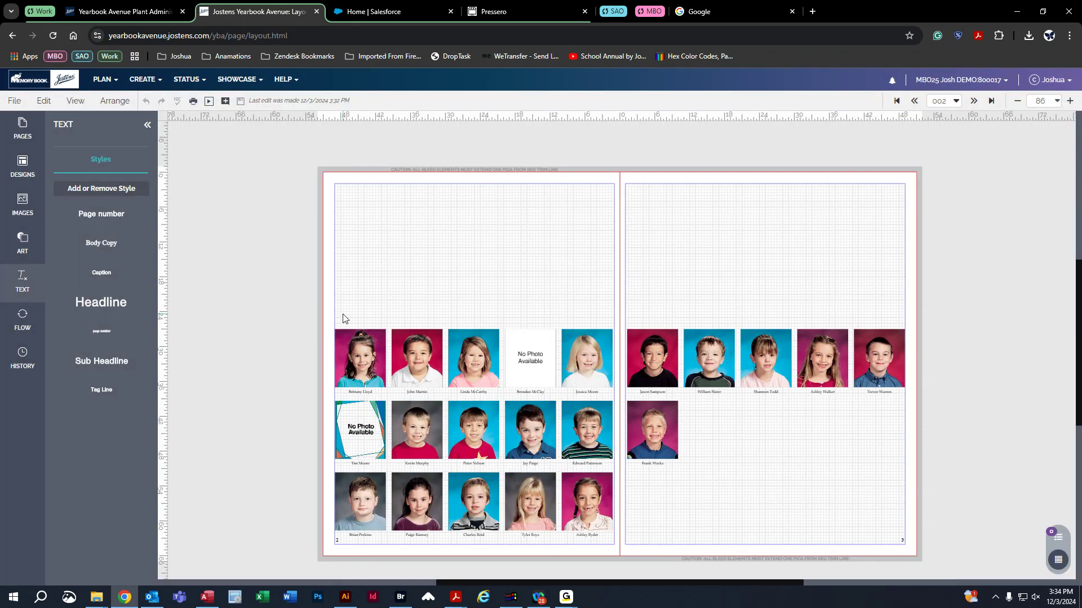
{"action": "left_click", "coordinate": [367, 350]}
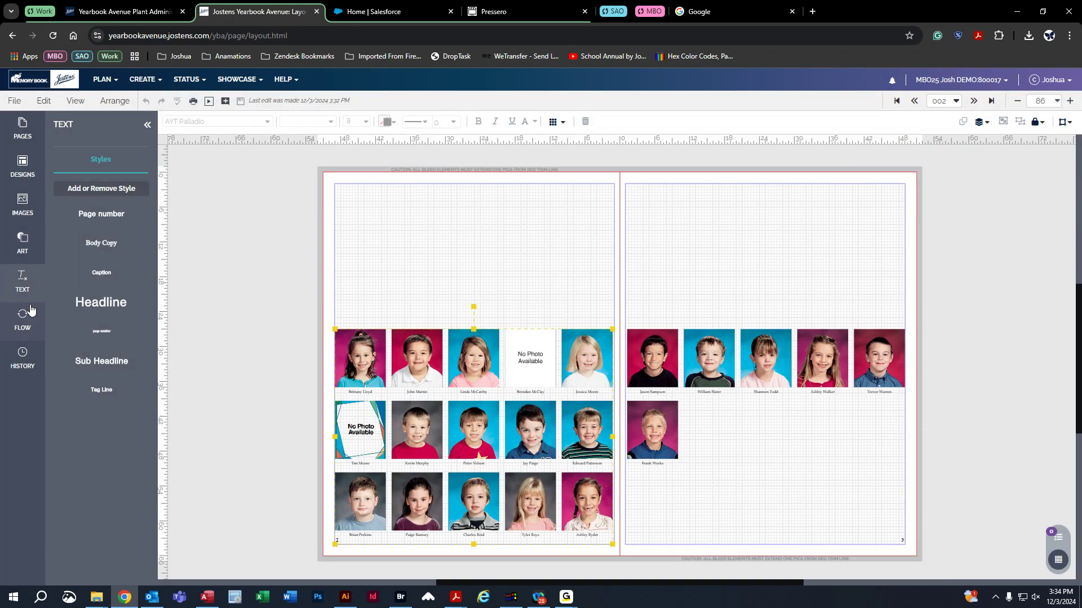
{"action": "left_click", "coordinate": [23, 320]}
{"action": "left_click", "coordinate": [77, 573]}
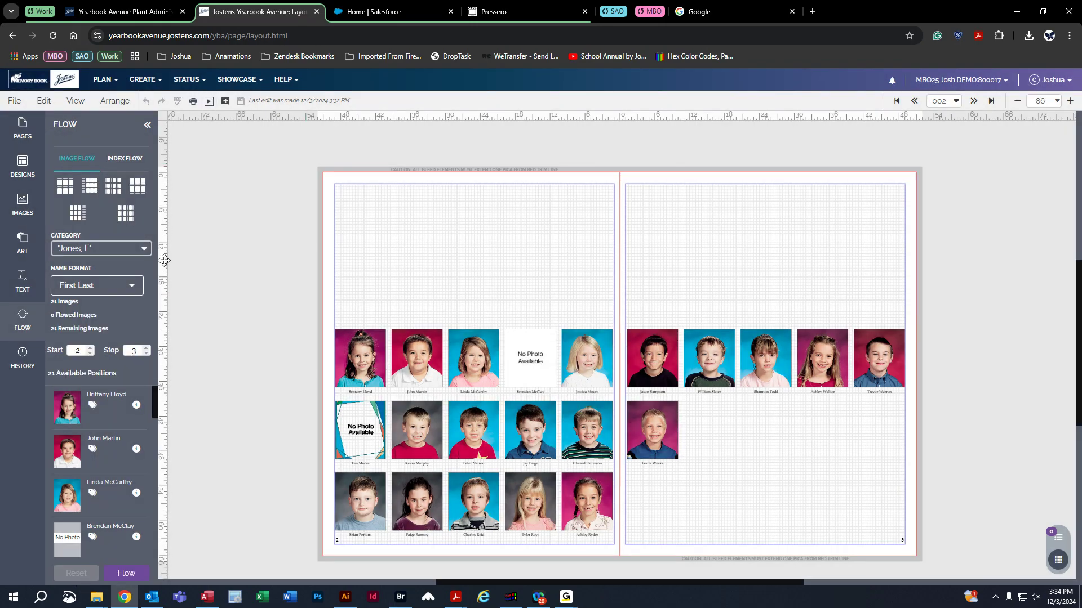
{"action": "left_click", "coordinate": [100, 248]}
{"action": "left_click", "coordinate": [96, 296]}
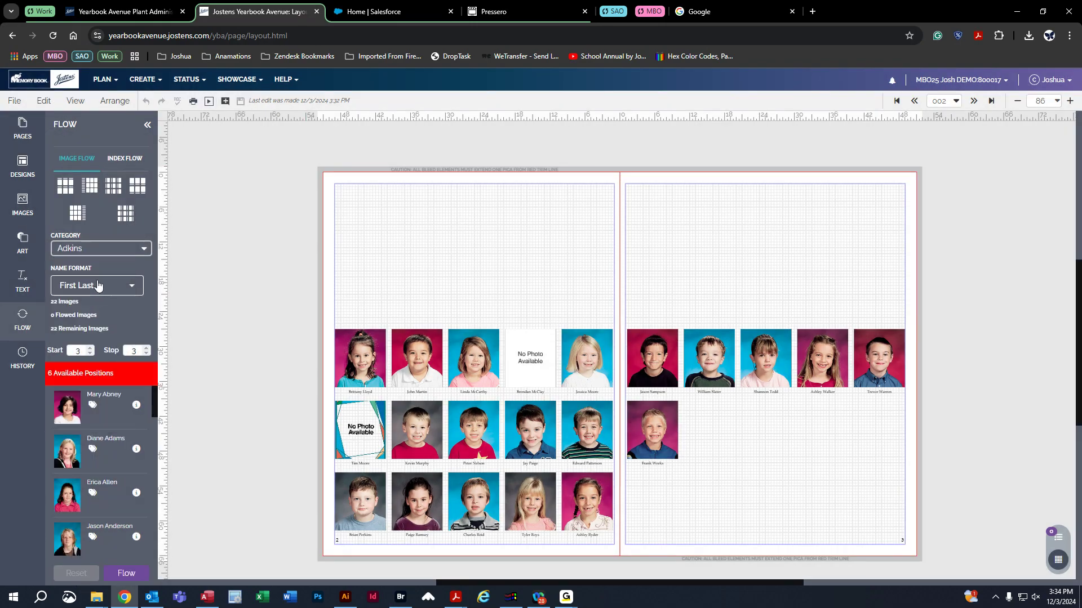
{"action": "left_click", "coordinate": [90, 349]}
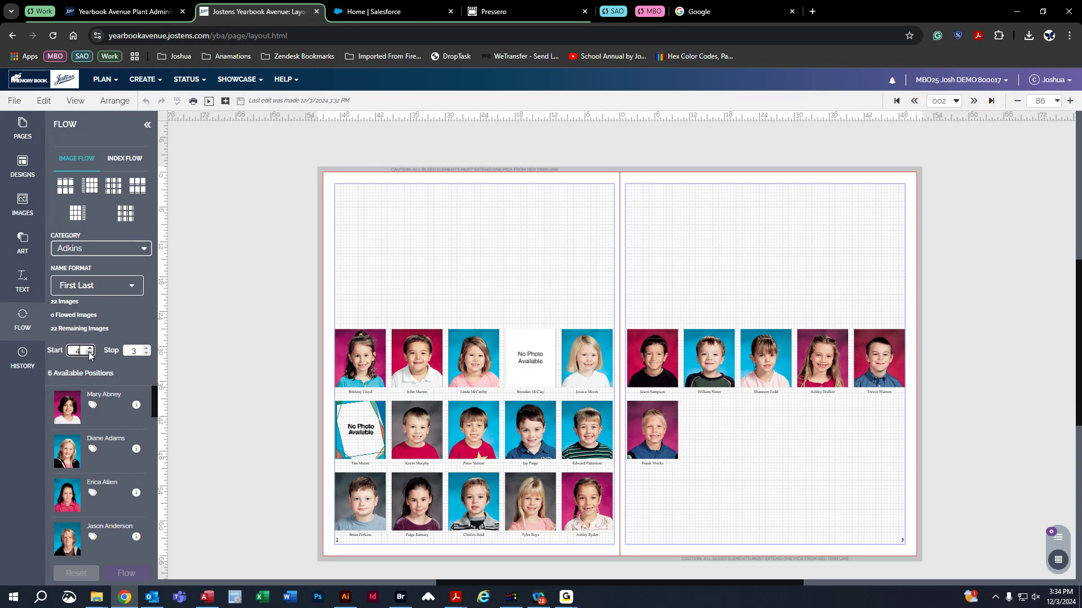
{"action": "left_click", "coordinate": [89, 353]}
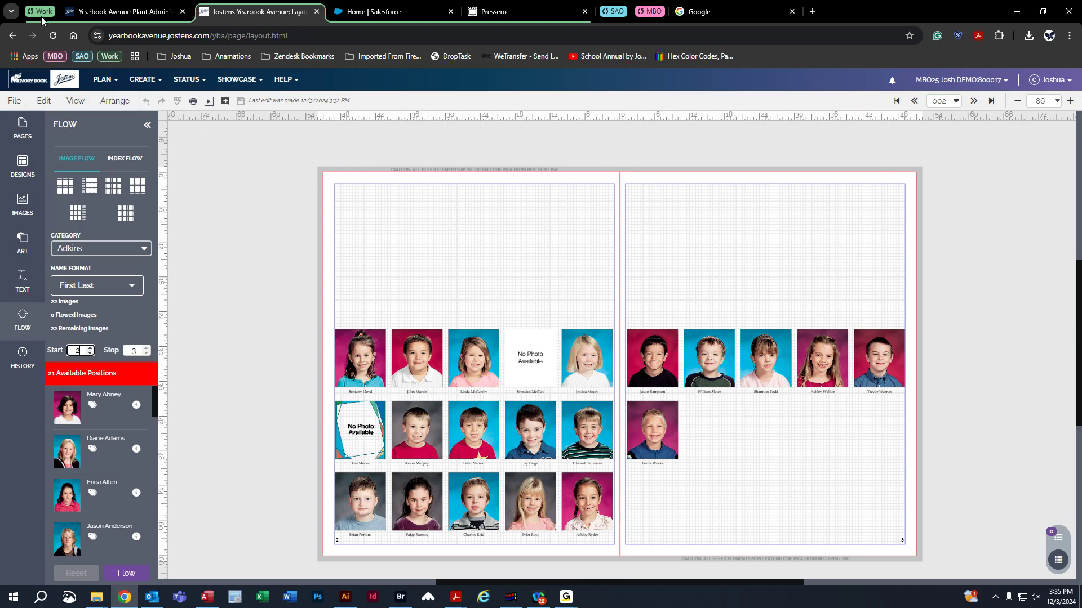
- Reload the spread and set the image flow to the Adkins category, starting on page 2 and stopping on page 3
{"action": "left_click", "coordinate": [52, 36]}
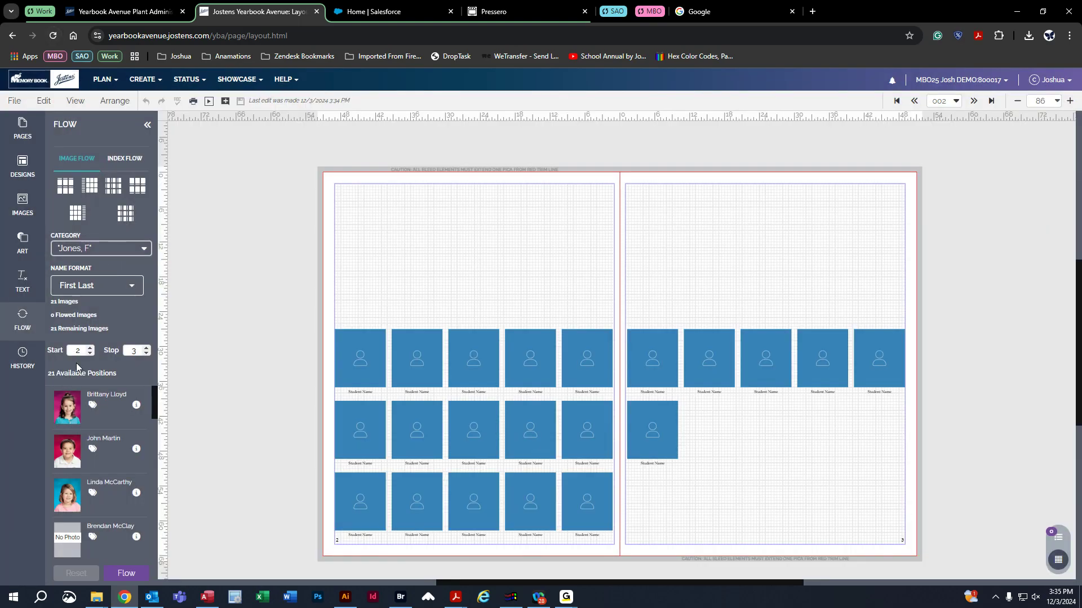
{"action": "left_click", "coordinate": [65, 256]}
{"action": "left_click", "coordinate": [89, 303]}
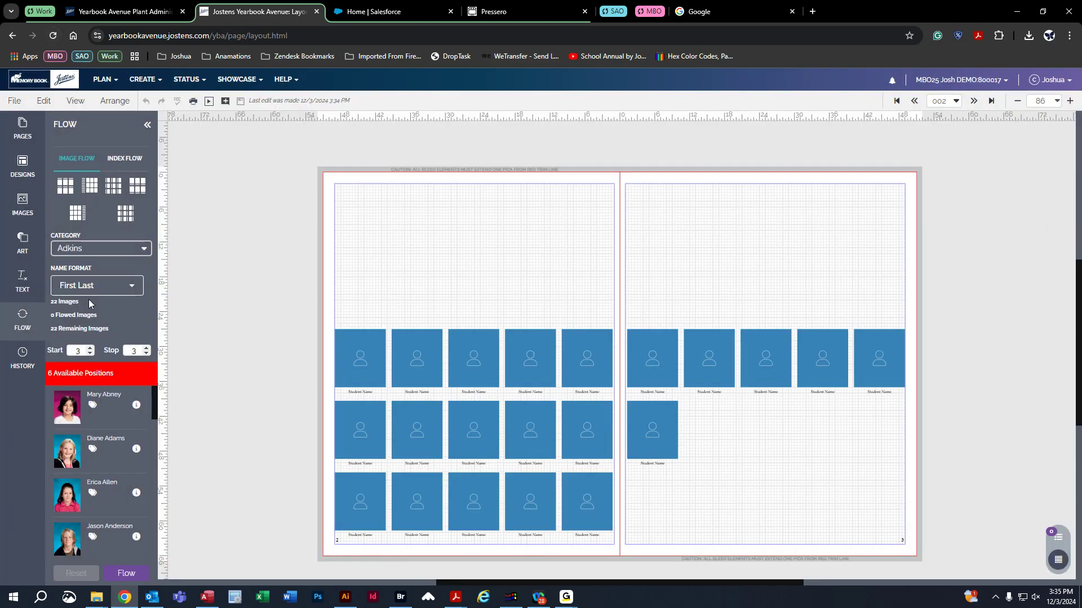
{"action": "scroll", "coordinate": [108, 446], "scroll_direction": "down", "scroll_amount": 10}
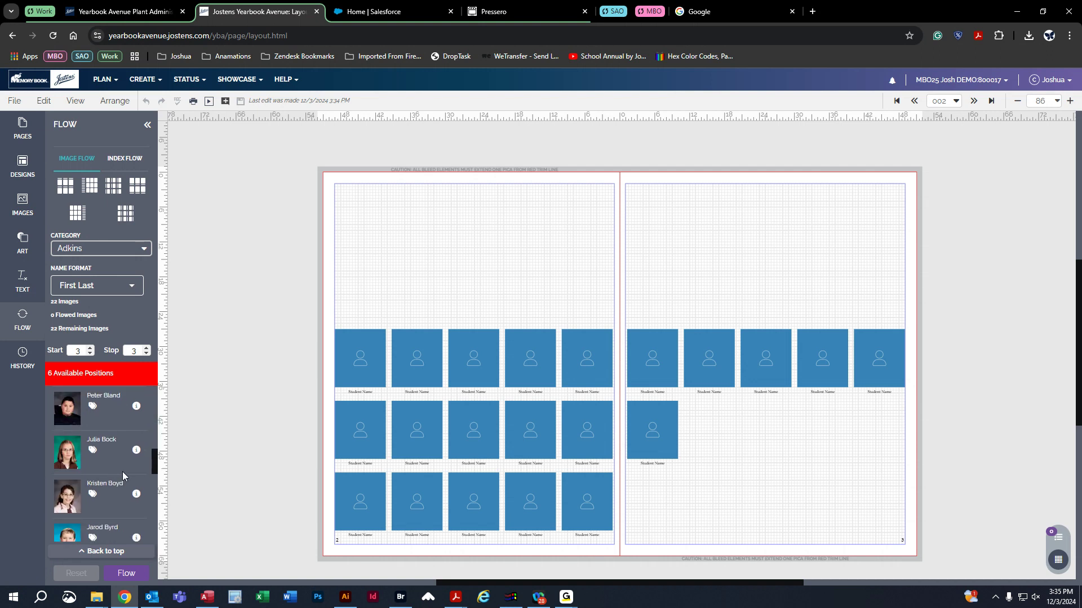
{"action": "scroll", "coordinate": [128, 477], "scroll_direction": "down", "scroll_amount": 5}
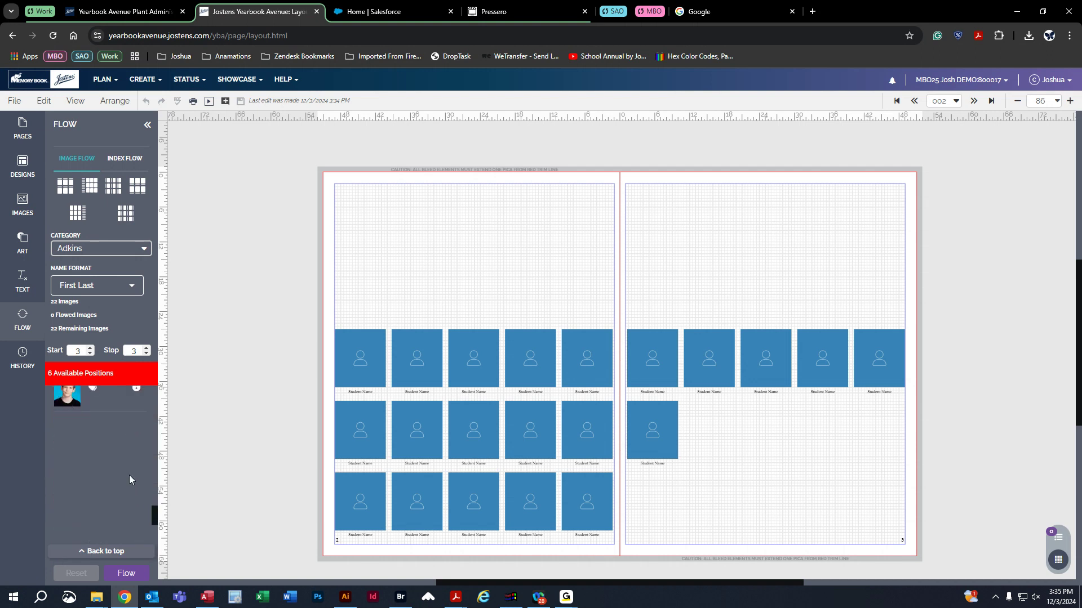
{"action": "scroll", "coordinate": [154, 512], "scroll_direction": "up", "scroll_amount": 6}
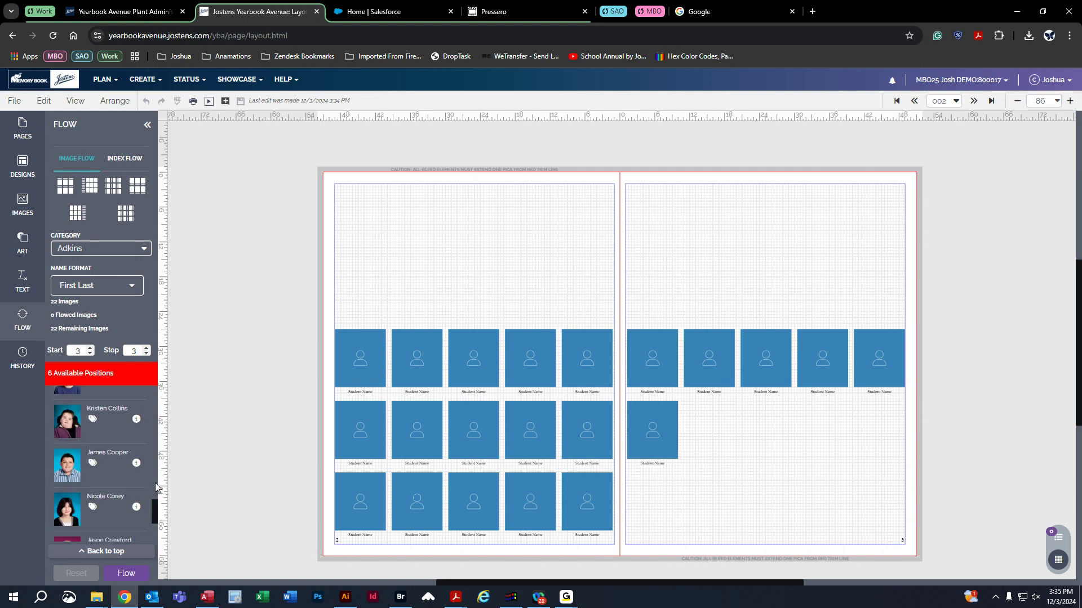
{"action": "scroll", "coordinate": [155, 462], "scroll_direction": "up", "scroll_amount": 8}
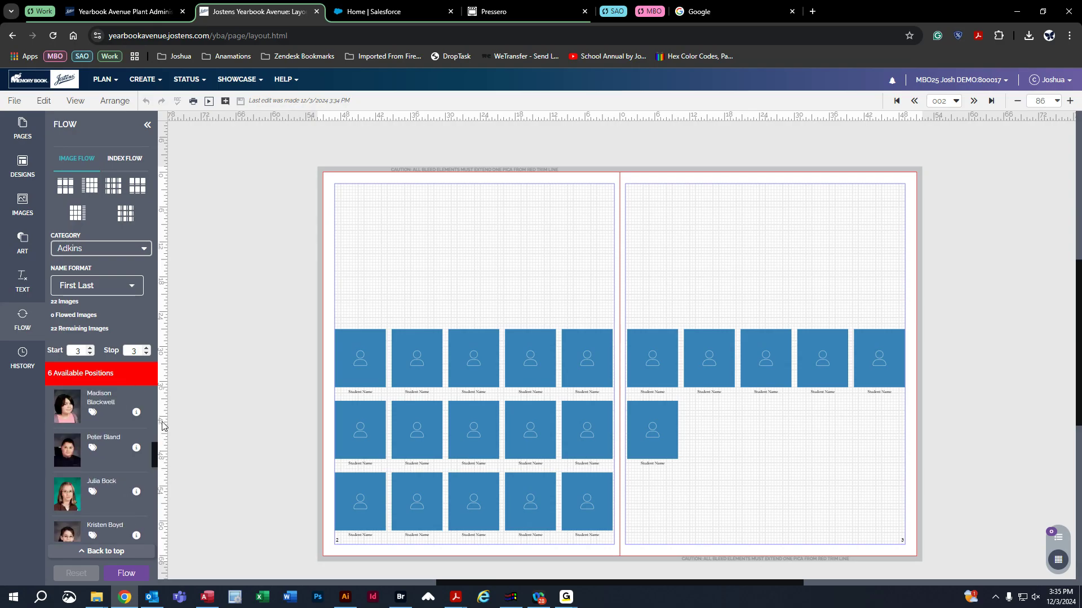
{"action": "left_click", "coordinate": [90, 353]}
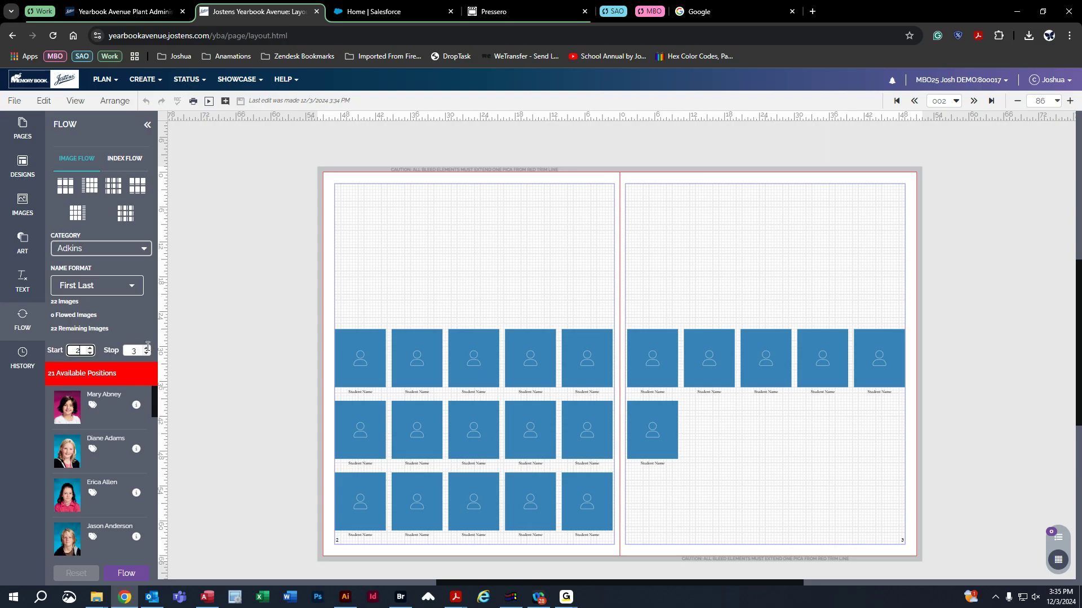
- Enable the hidden positions through the fourth spot of the second row in the page 3 portrait template and save the spread
{"action": "left_click", "coordinate": [658, 428]}
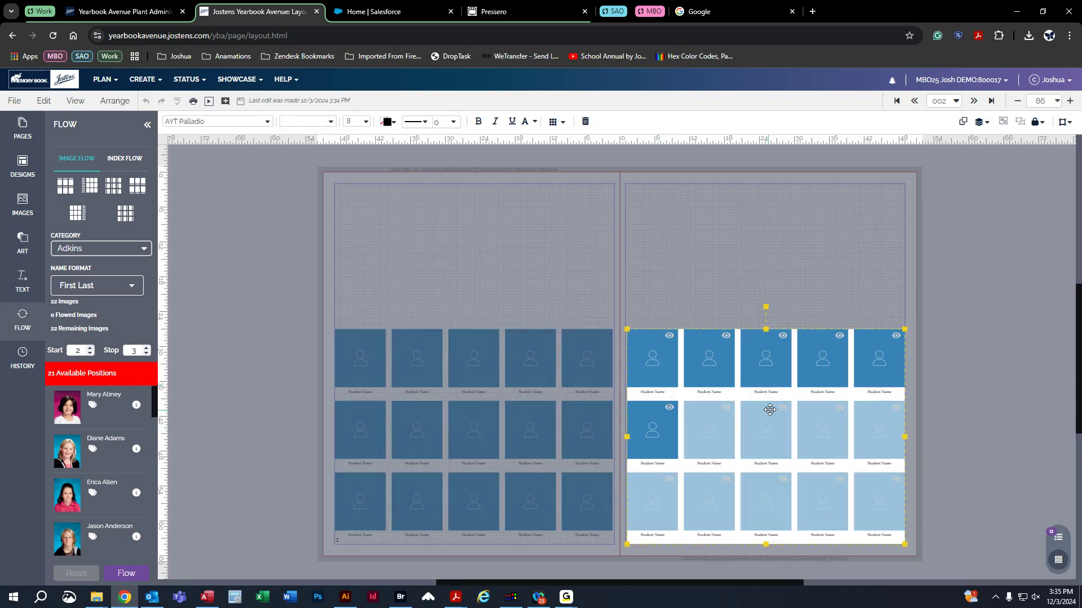
{"action": "left_click", "coordinate": [840, 407]}
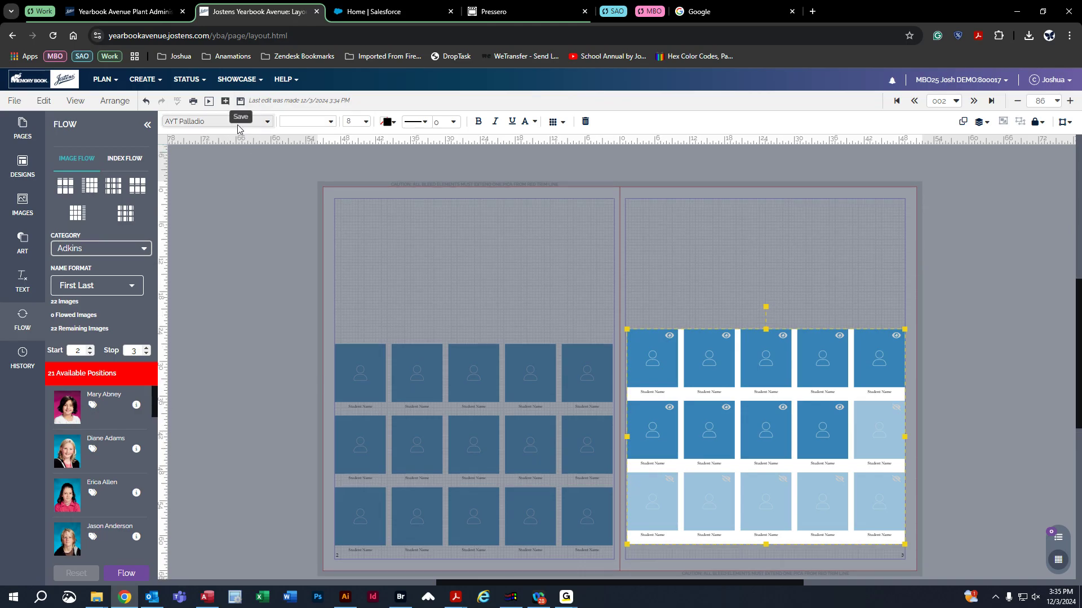
{"action": "left_click", "coordinate": [239, 99]}
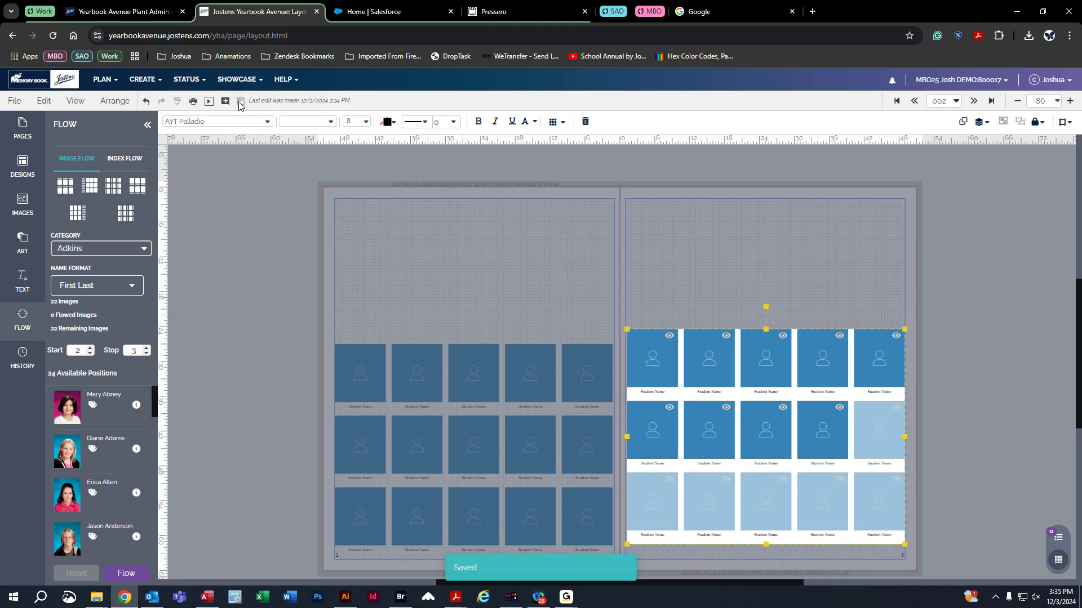
{"action": "left_click", "coordinate": [498, 280]}
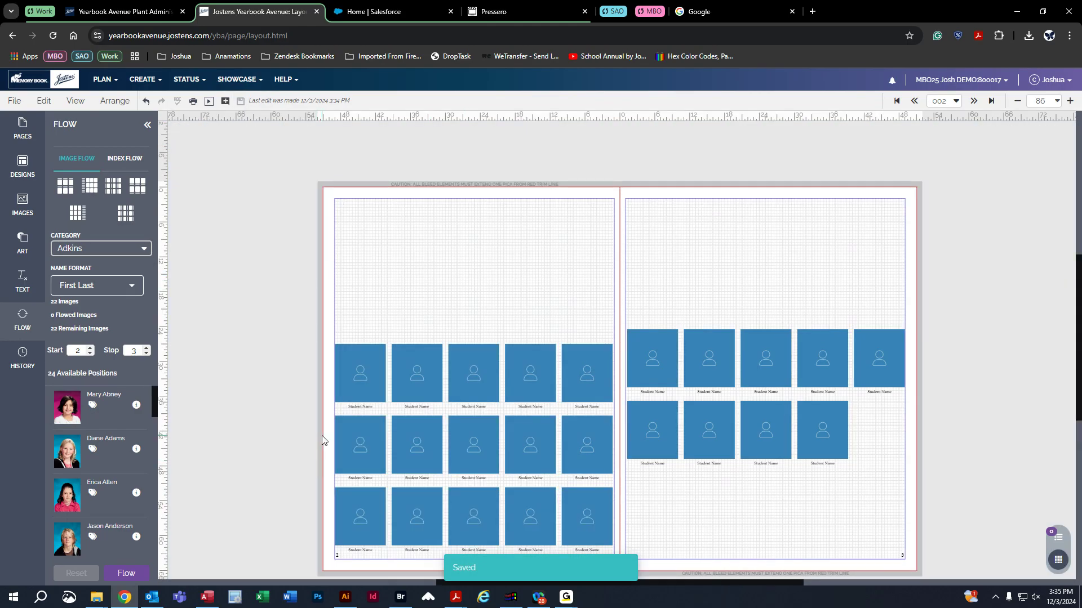
- Move the page 3 portrait template down to align its rows with the page 2 template, then save and flow the Adkins portraits
{"action": "left_click", "coordinate": [738, 436]}
{"action": "left_click_drag", "start_coordinate": [745, 448], "coordinate": [163, 505]}
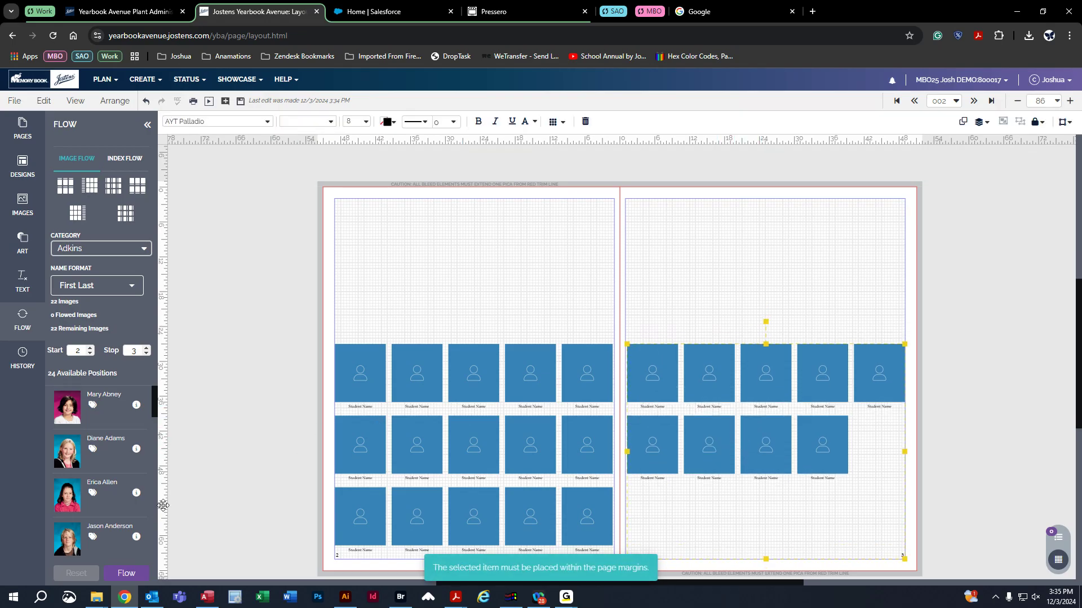
{"action": "left_click", "coordinate": [143, 572]}
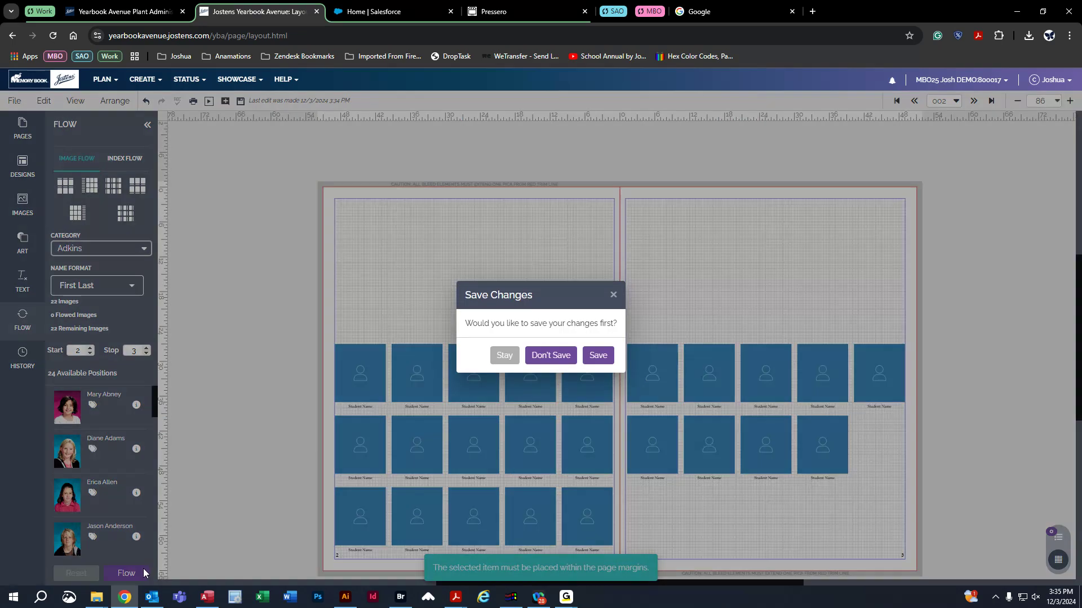
{"action": "left_click", "coordinate": [602, 360]}
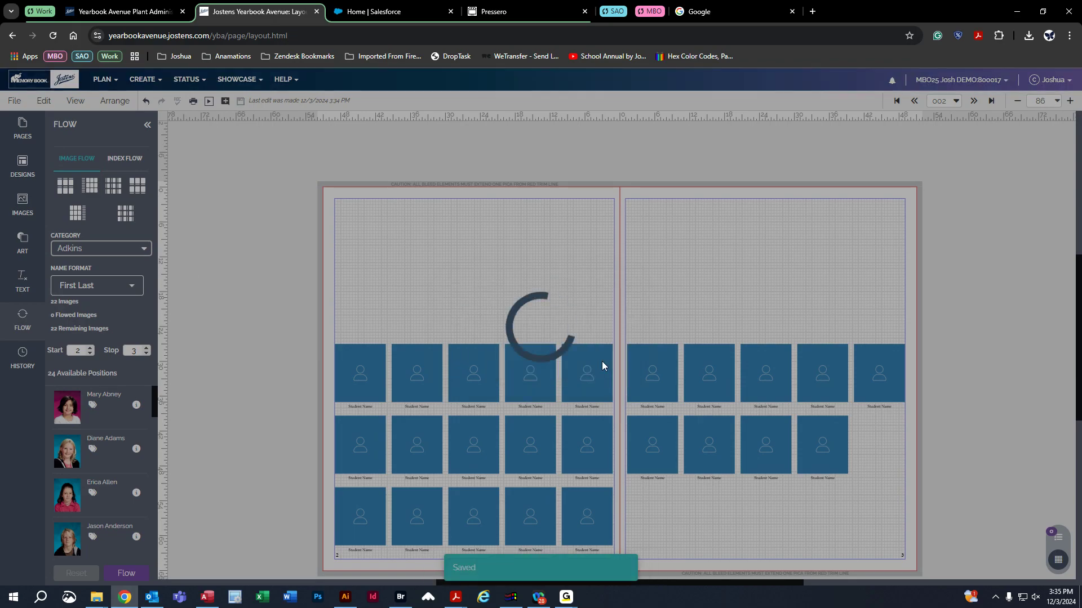
{"action": "scroll", "coordinate": [275, 331], "scroll_direction": "down", "scroll_amount": 1}
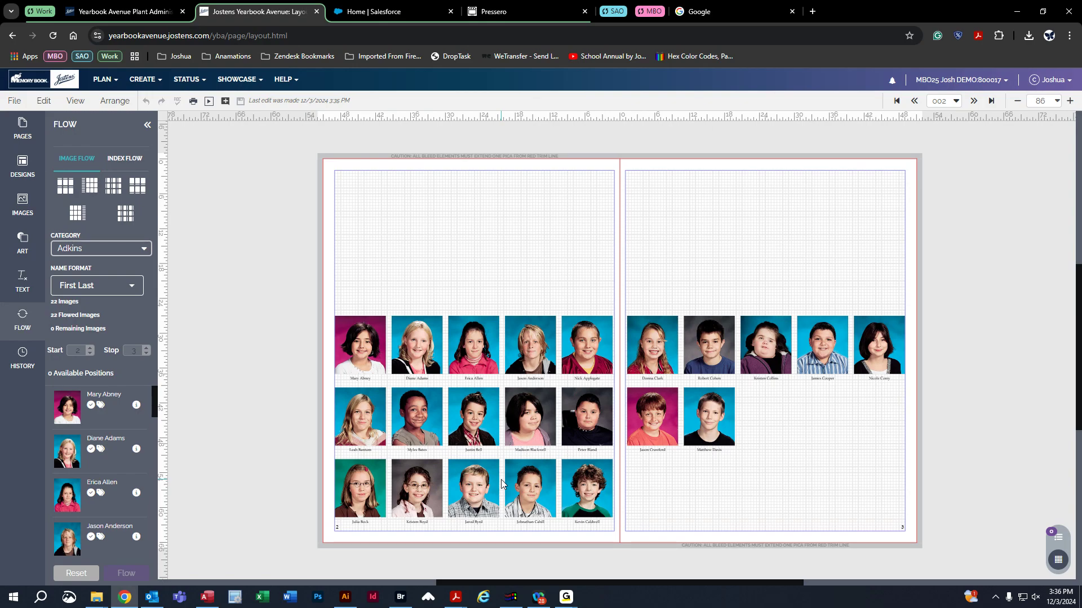
- Reset the Adkins portraits flowed onto pages 2 and 3 and reload the spread
{"action": "left_click", "coordinate": [371, 343]}
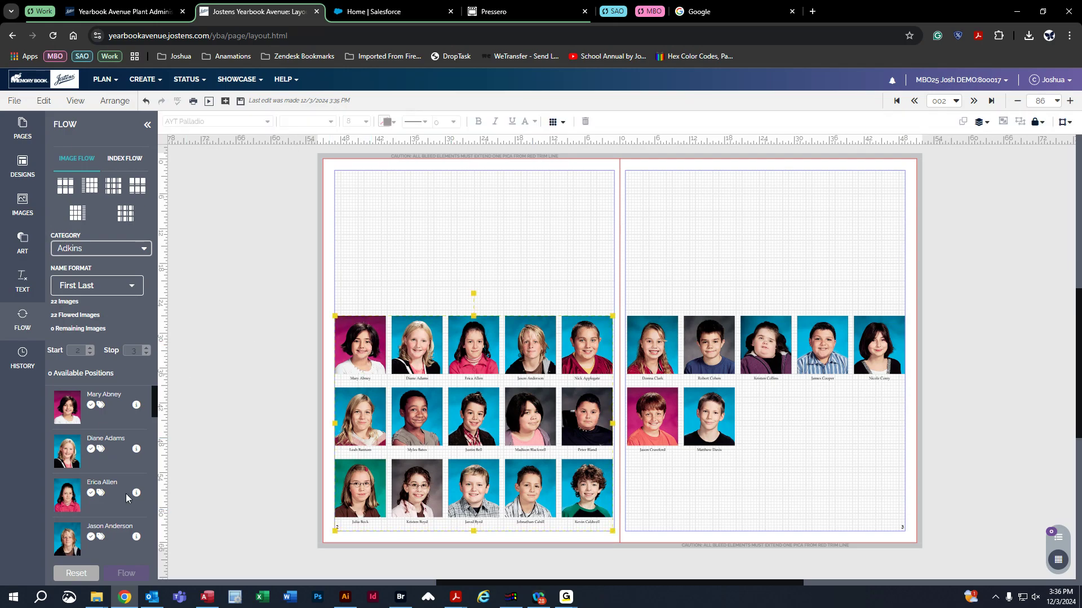
{"action": "left_click", "coordinate": [78, 572]}
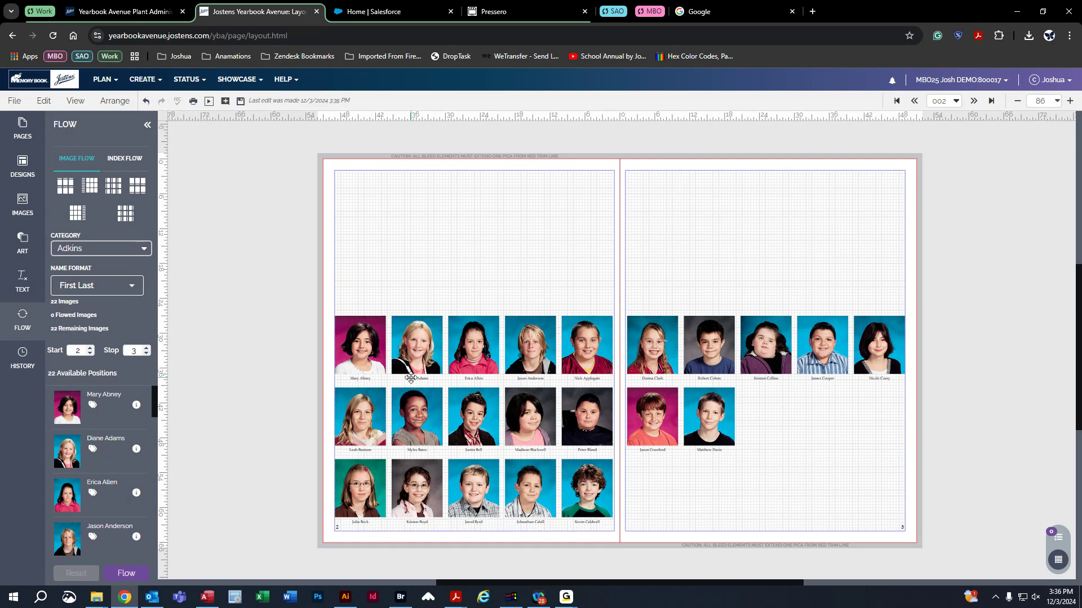
{"action": "left_click", "coordinate": [418, 338]}
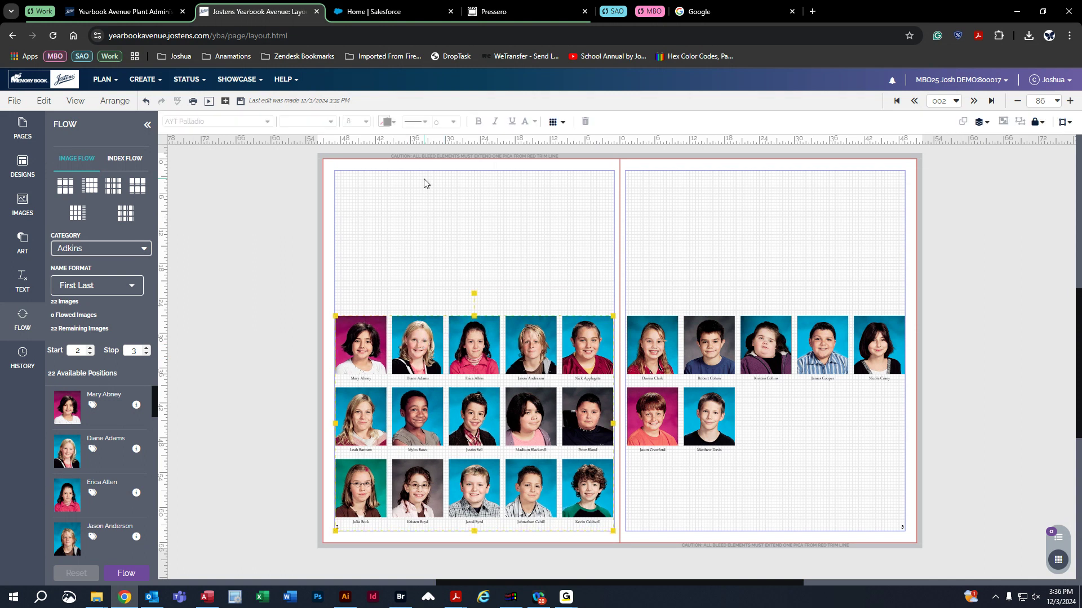
{"action": "left_click", "coordinate": [62, 35]}
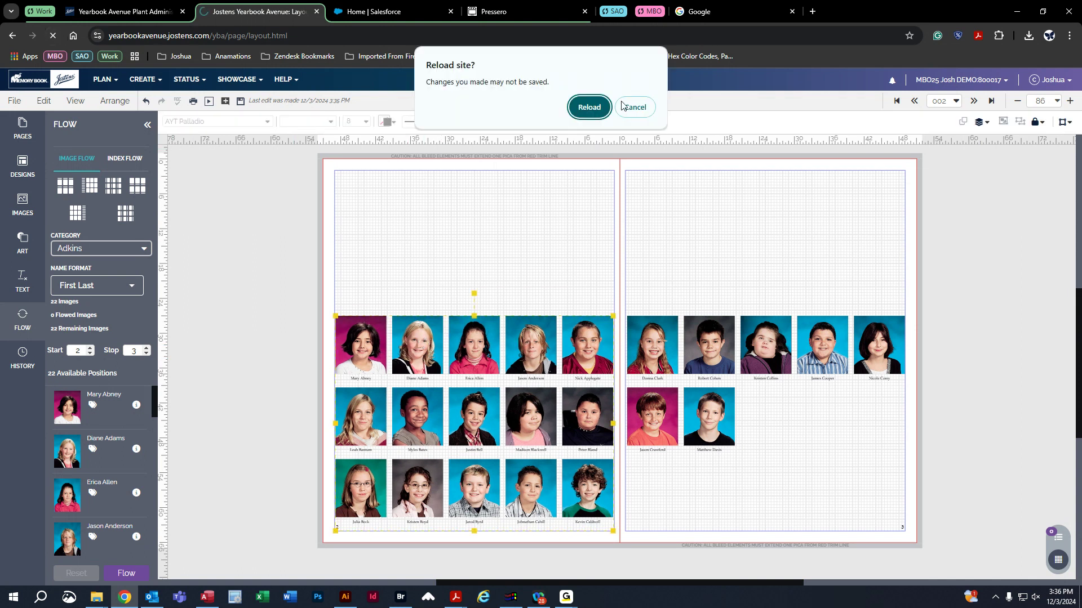
{"action": "left_click", "coordinate": [598, 109]}
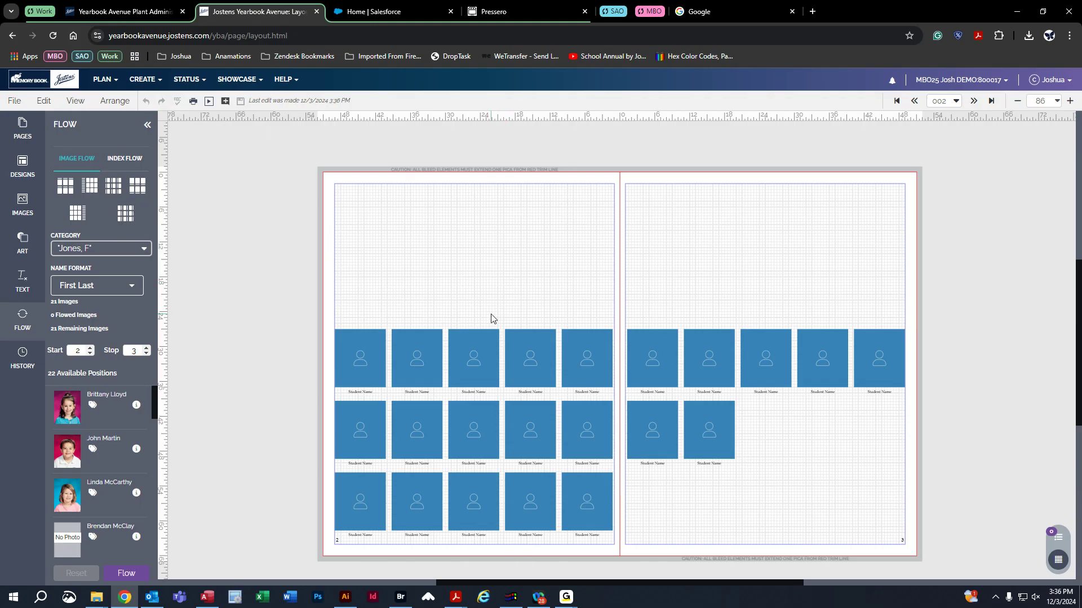
- Set the student name font size in the page 2 template to 12 and flow the selected category's portraits onto pages 2 and 3
{"action": "left_click", "coordinate": [477, 342]}
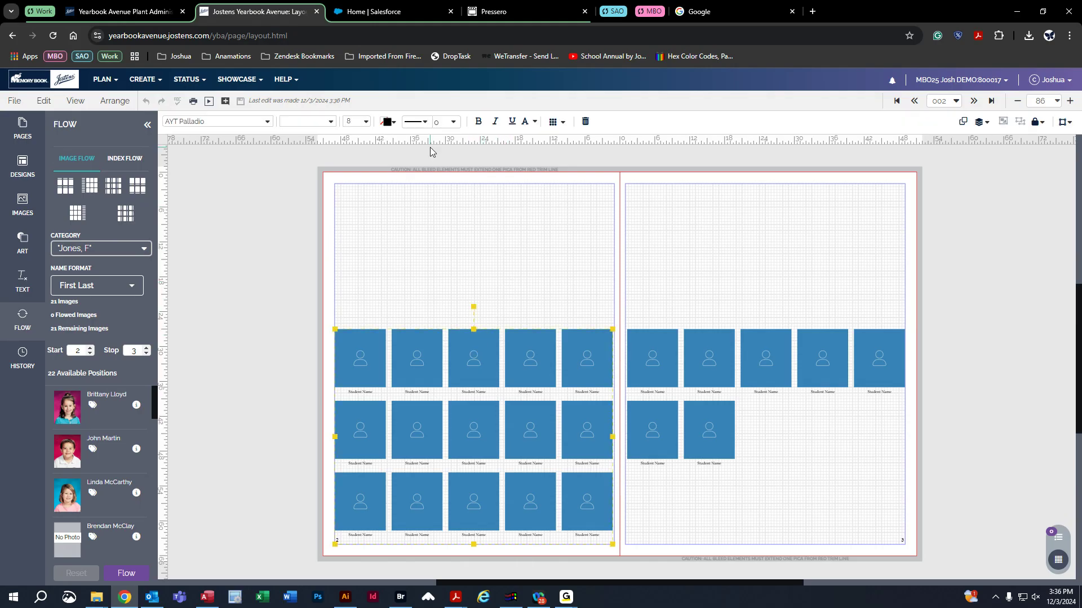
{"action": "left_click", "coordinate": [365, 123]}
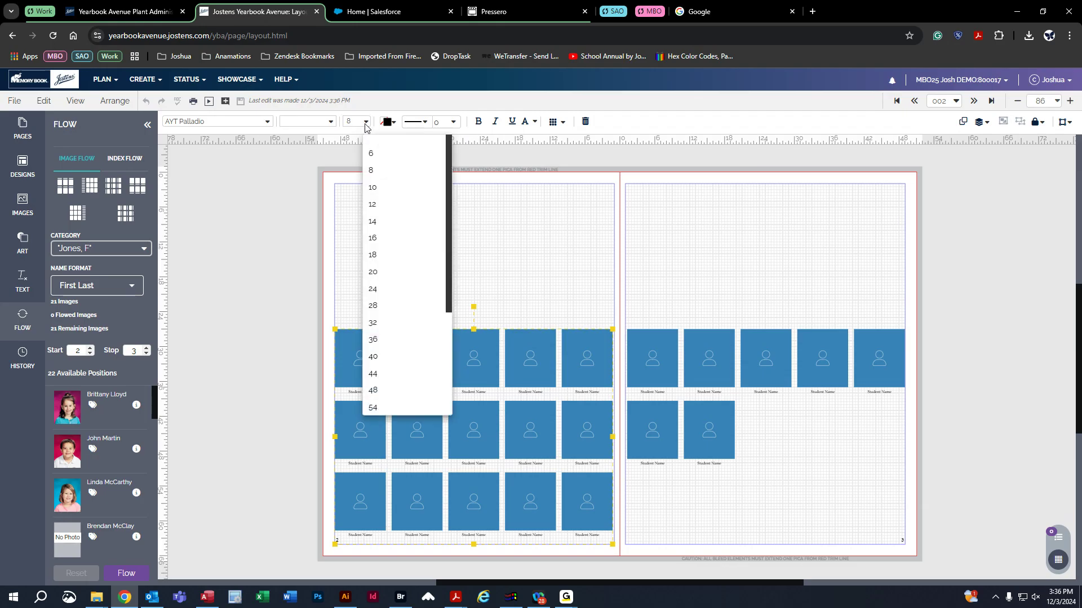
{"action": "left_click", "coordinate": [386, 224]}
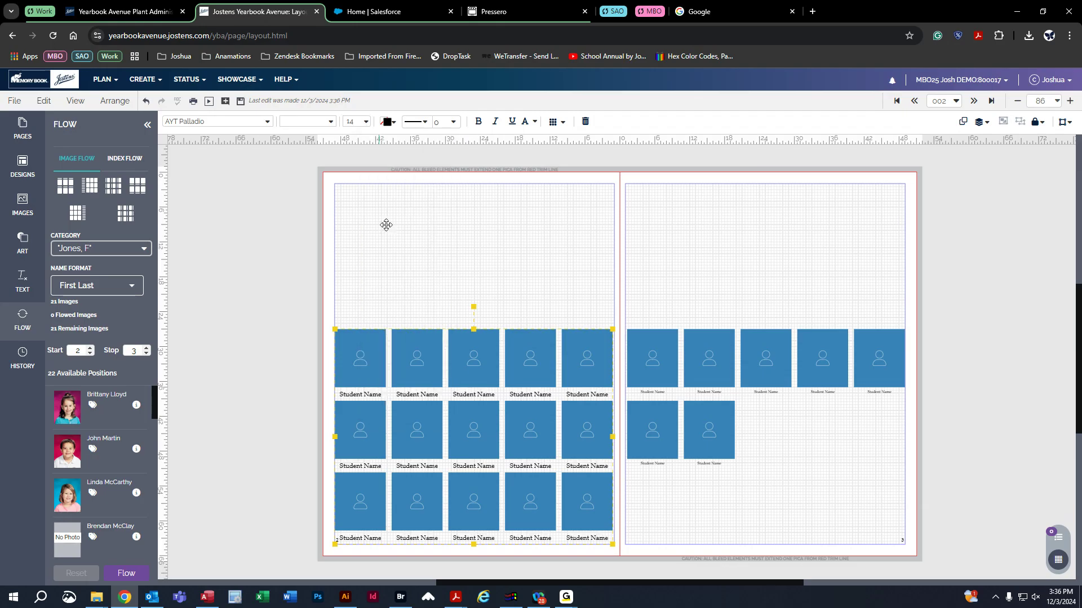
{"action": "right_click", "coordinate": [369, 132]}
{"action": "left_click", "coordinate": [351, 153]}
{"action": "left_click", "coordinate": [355, 122]}
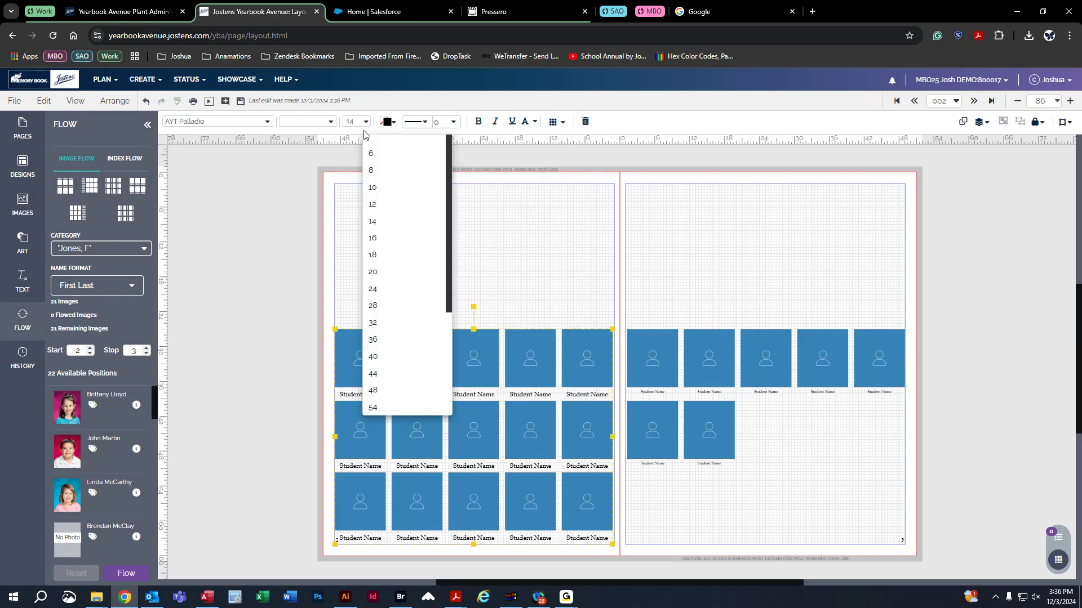
{"action": "left_click", "coordinate": [381, 206]}
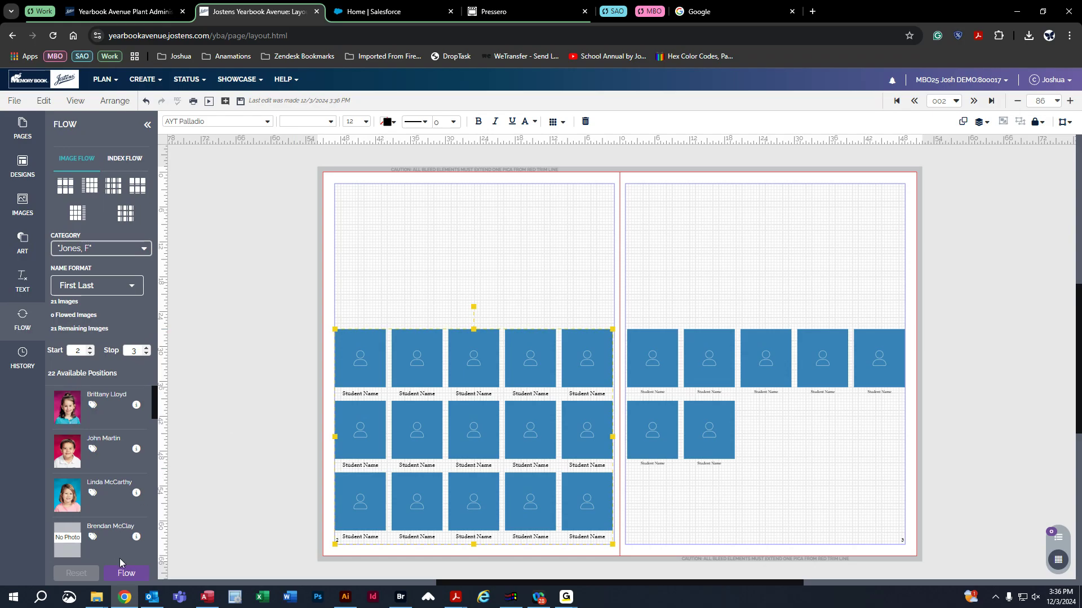
{"action": "left_click", "coordinate": [129, 573]}
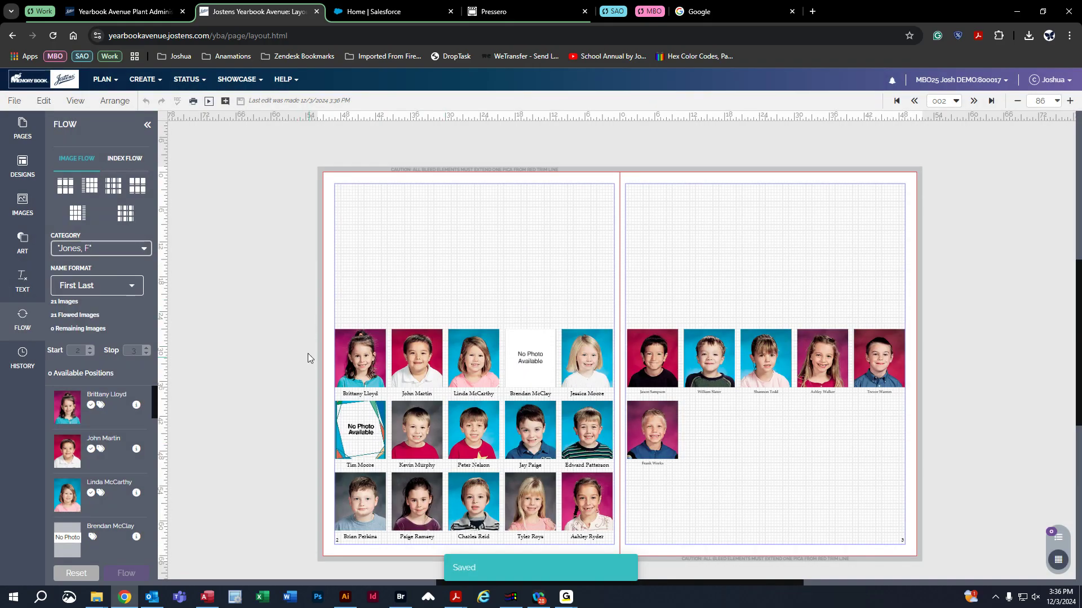
- Reset the flow and reflow the portraits with the page 2 template's student name font size set to 16 and saved
{"action": "left_click", "coordinate": [84, 574]}
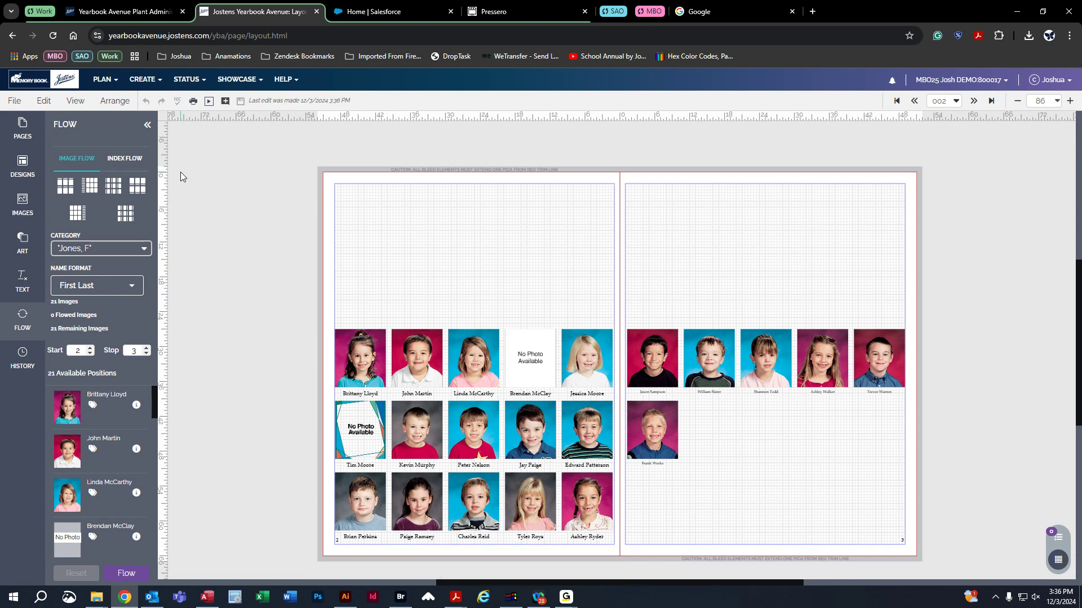
{"action": "left_click", "coordinate": [55, 36]}
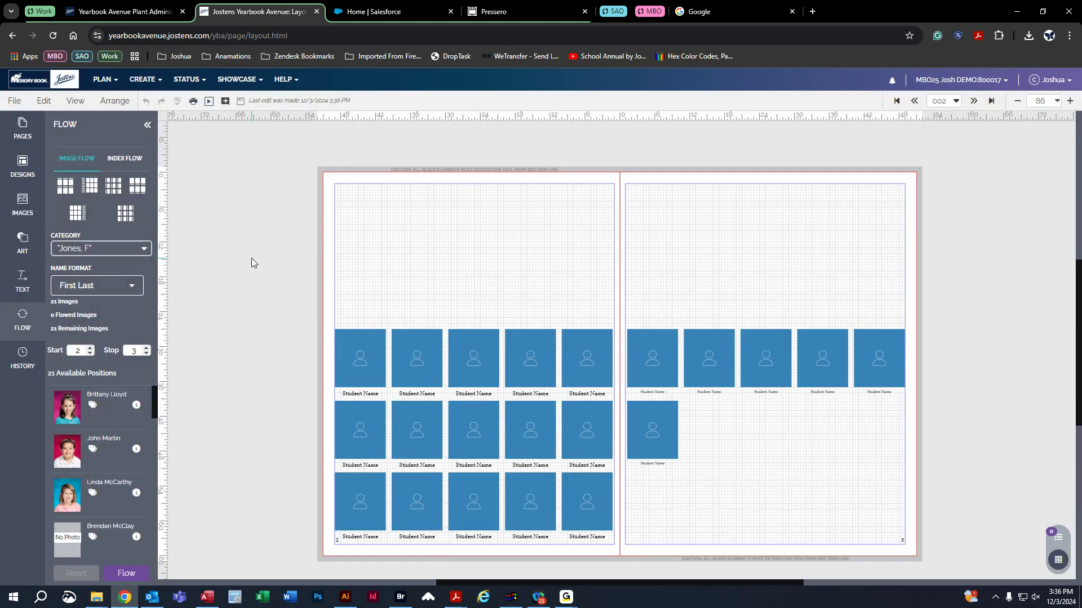
{"action": "left_click", "coordinate": [398, 336]}
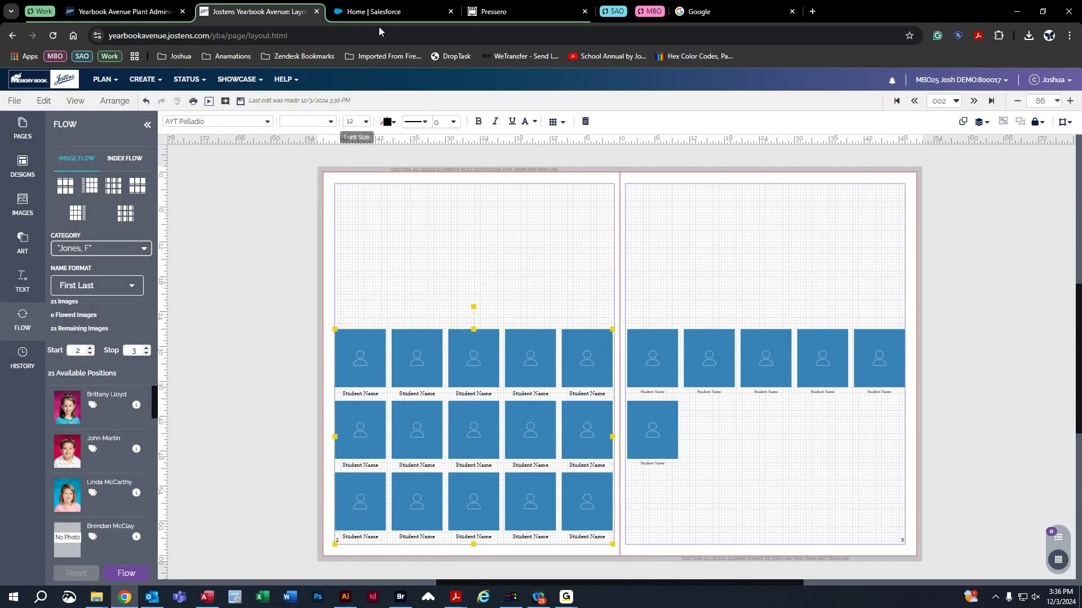
{"action": "left_click", "coordinate": [365, 122]}
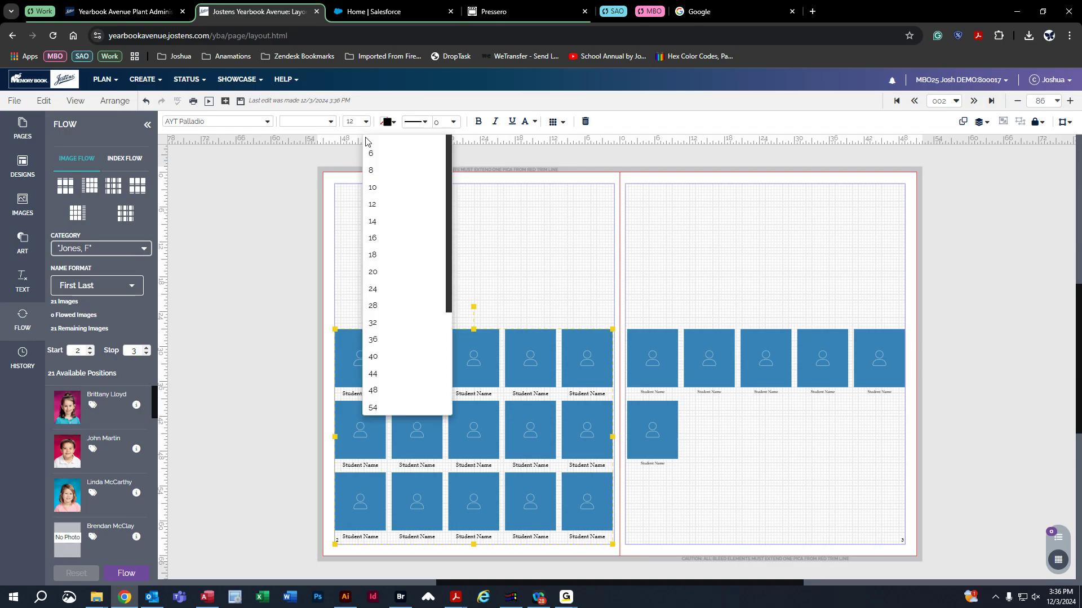
{"action": "left_click", "coordinate": [374, 268]}
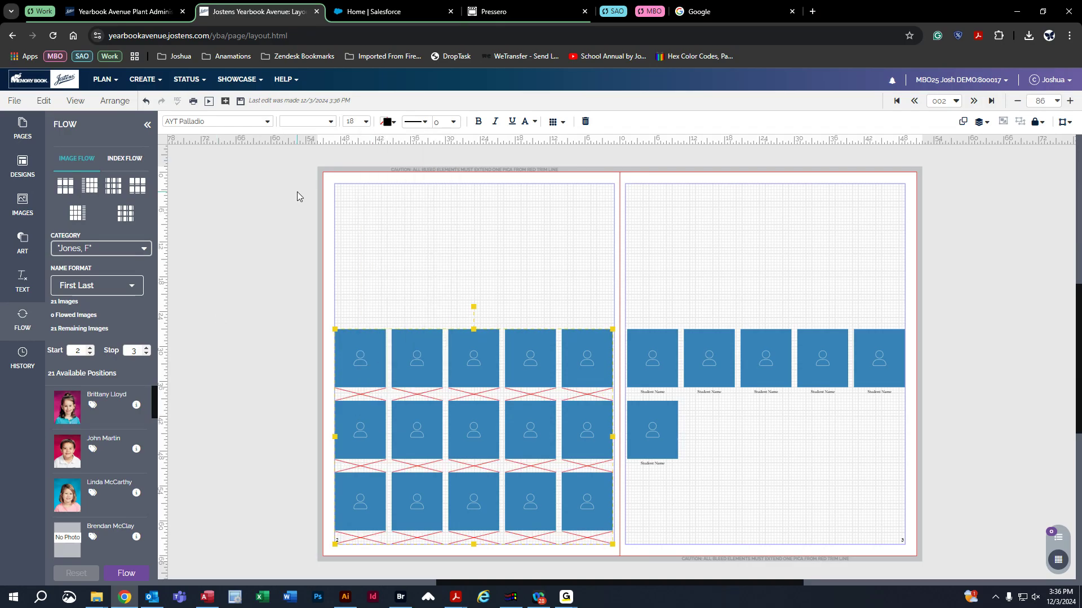
{"action": "left_click", "coordinate": [361, 121]}
{"action": "left_click", "coordinate": [384, 245]}
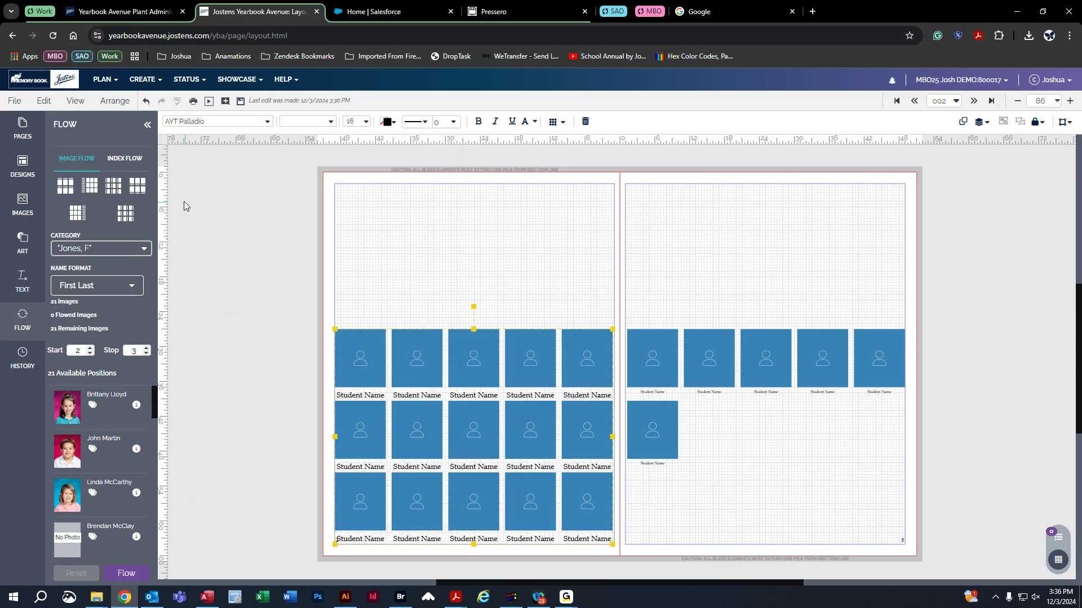
{"action": "left_click", "coordinate": [240, 101]}
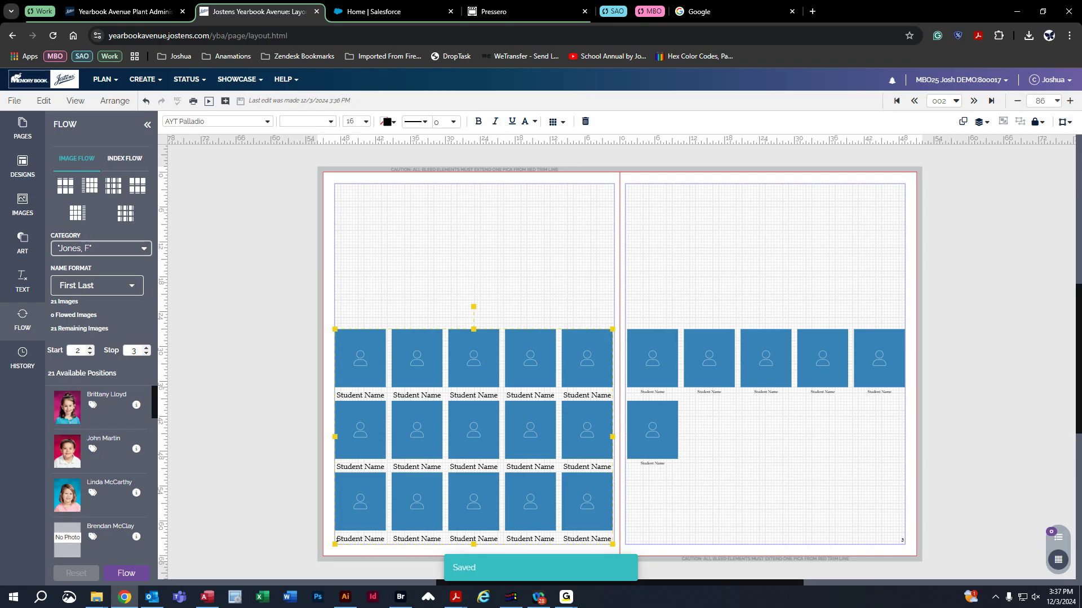
{"action": "left_click", "coordinate": [142, 574]}
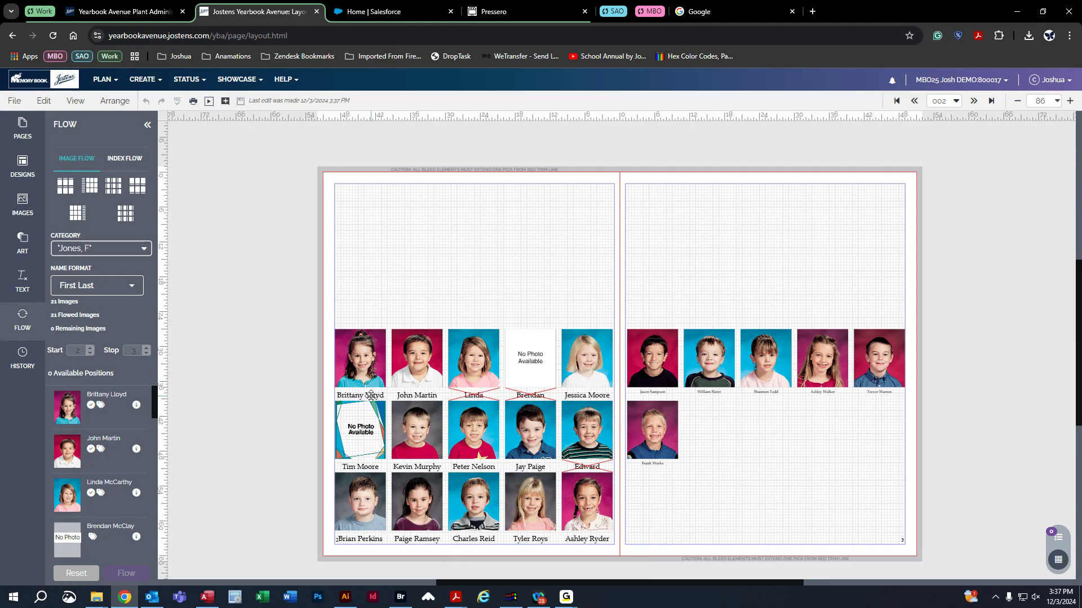
- Reset the flowed portraits on pages 2 and 3 and reload the spread to restore the empty templates
{"action": "left_click", "coordinate": [471, 395]}
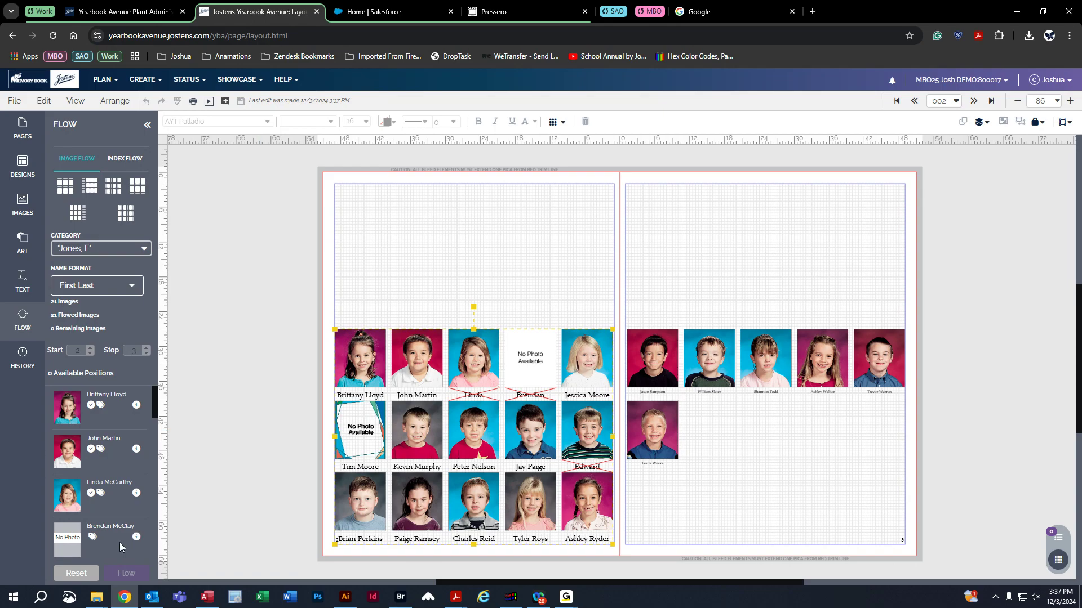
{"action": "left_click", "coordinate": [76, 574]}
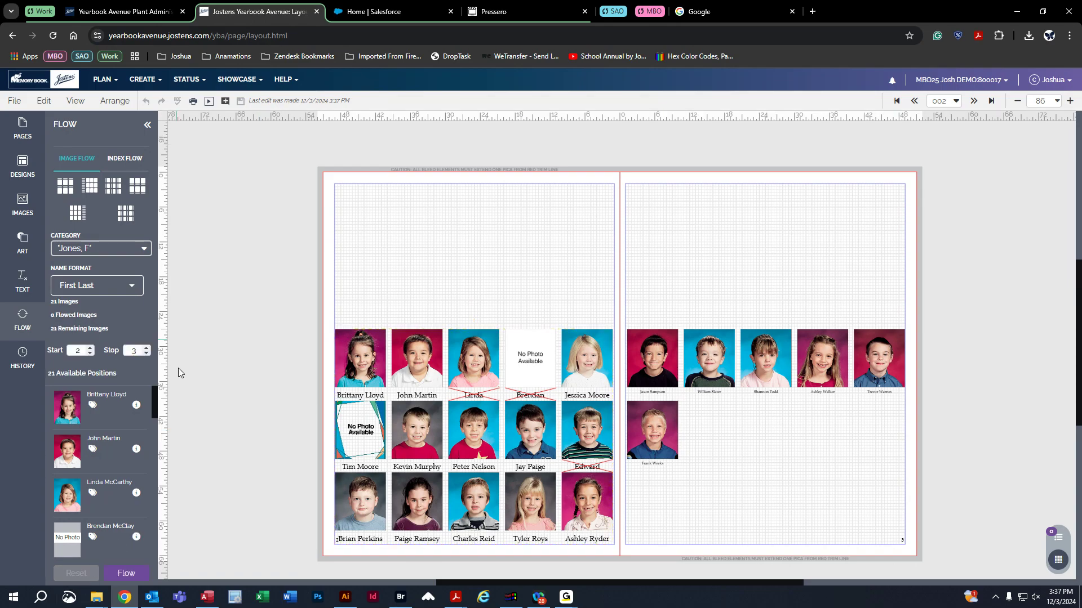
{"action": "left_click", "coordinate": [54, 34]}
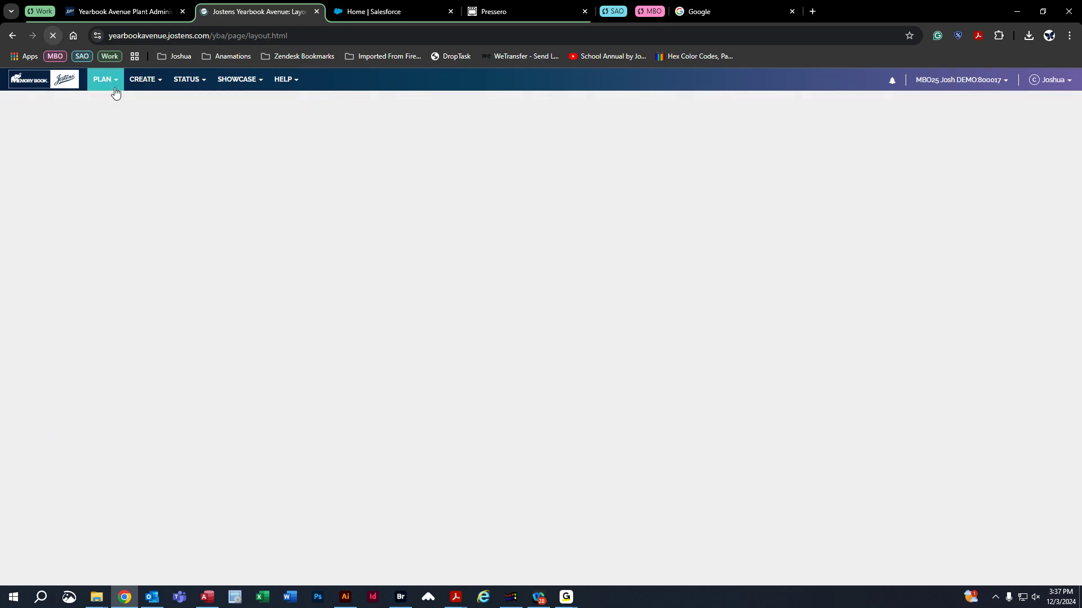
- Set the page 2 template's student name font size to 14, then flow the portraits, saving the changes
{"action": "left_click", "coordinate": [489, 353]}
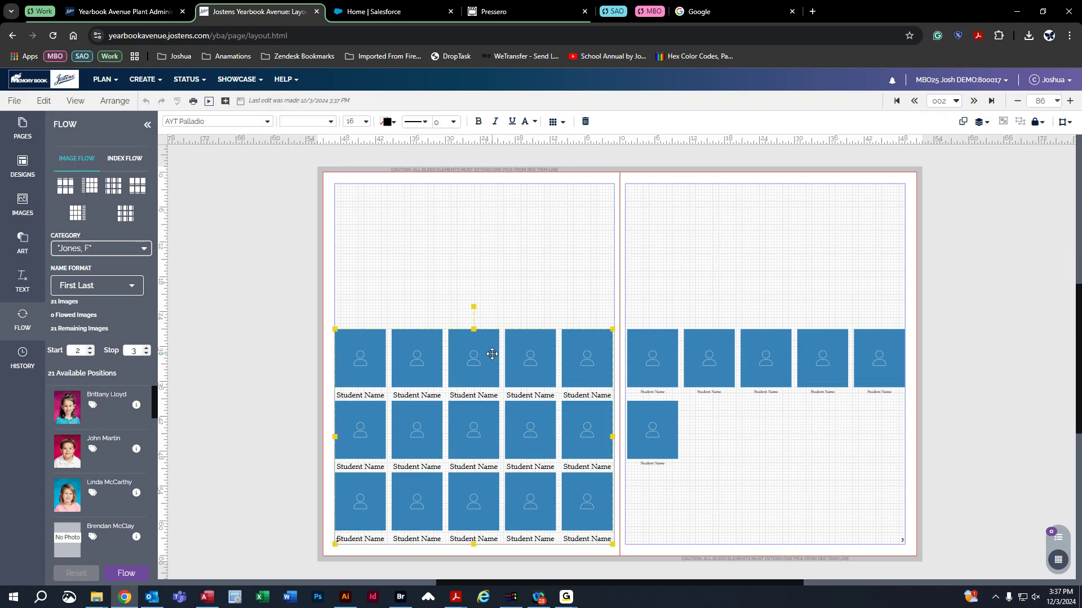
{"action": "left_click", "coordinate": [365, 123]}
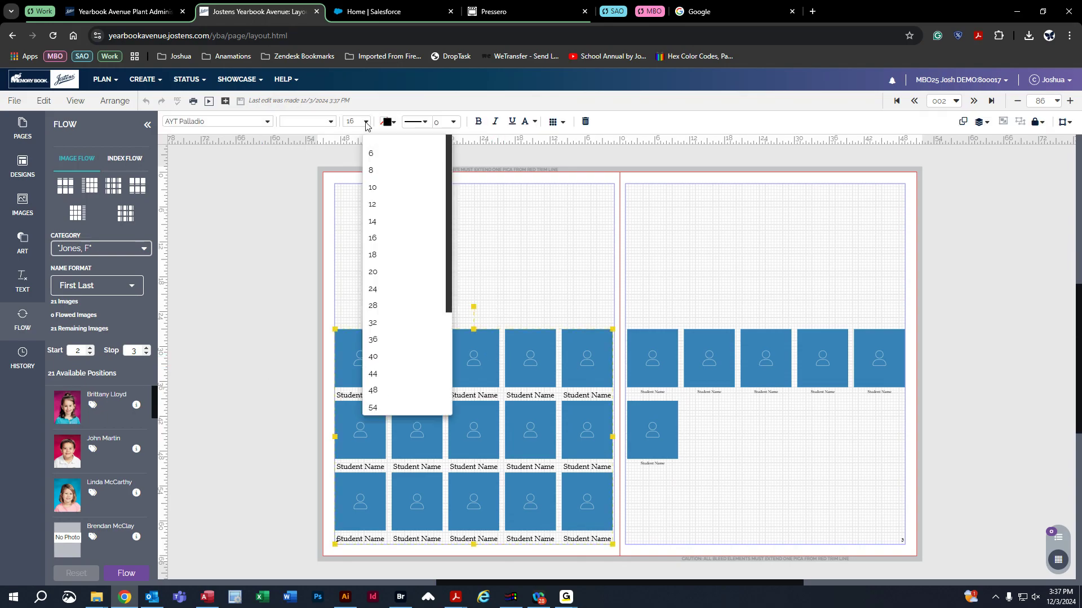
{"action": "left_click", "coordinate": [385, 224]}
{"action": "left_click", "coordinate": [128, 573]}
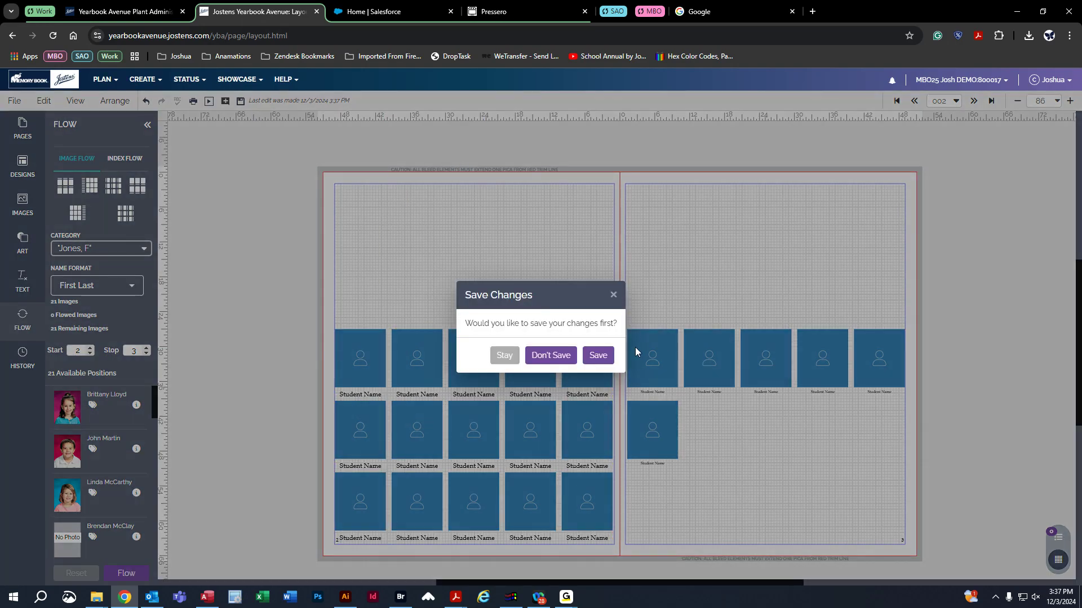
{"action": "left_click", "coordinate": [607, 367]}
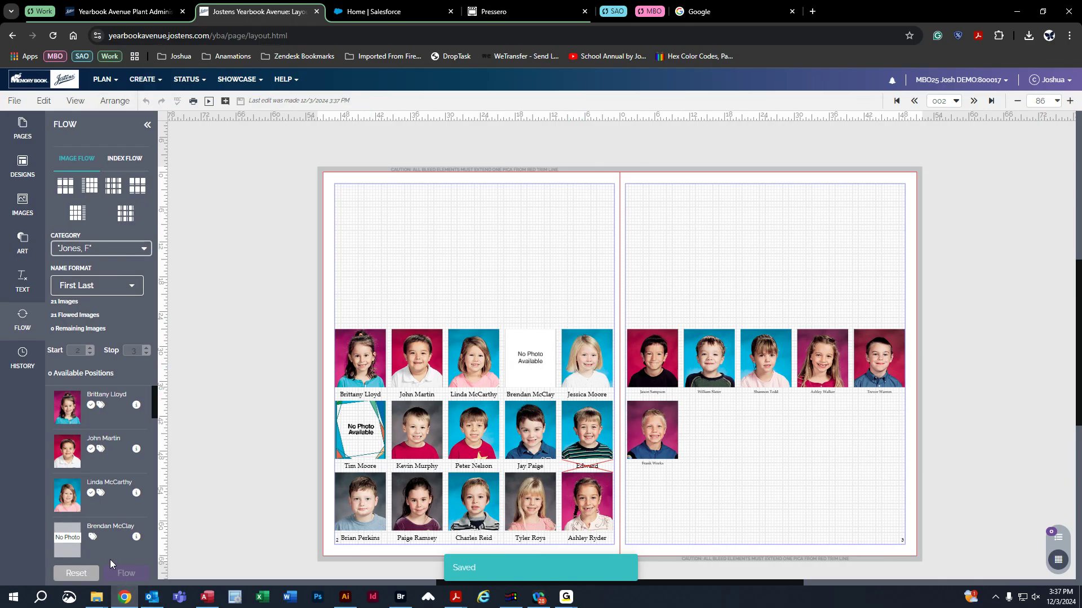
- Reset the flow and reflow the portraits with the page 2 template's student names enlarged to font size 16, saving the changes
{"action": "left_click", "coordinate": [76, 573]}
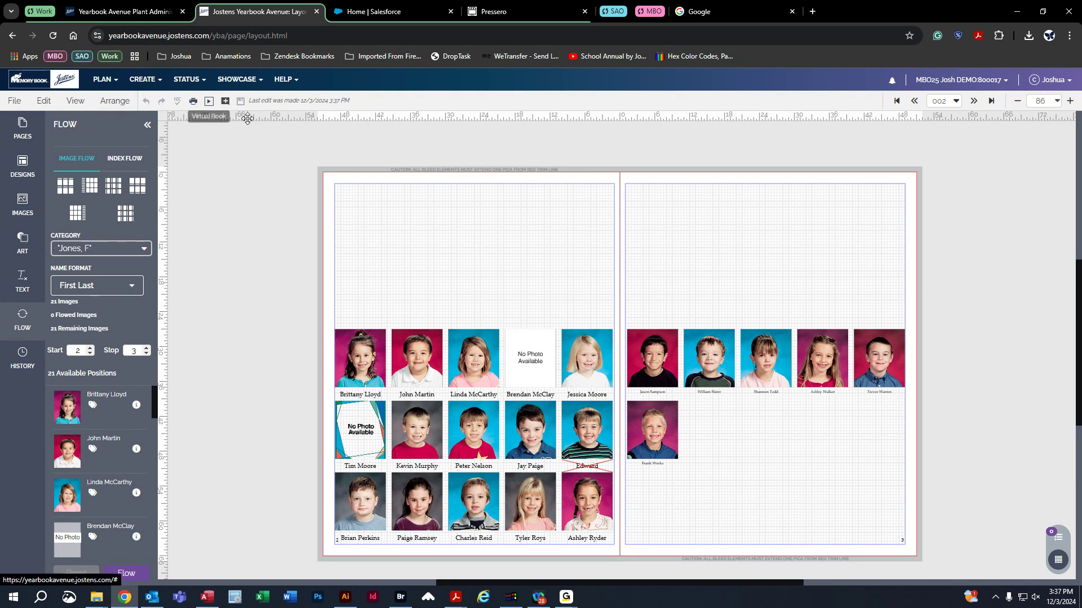
{"action": "left_click", "coordinate": [52, 36]}
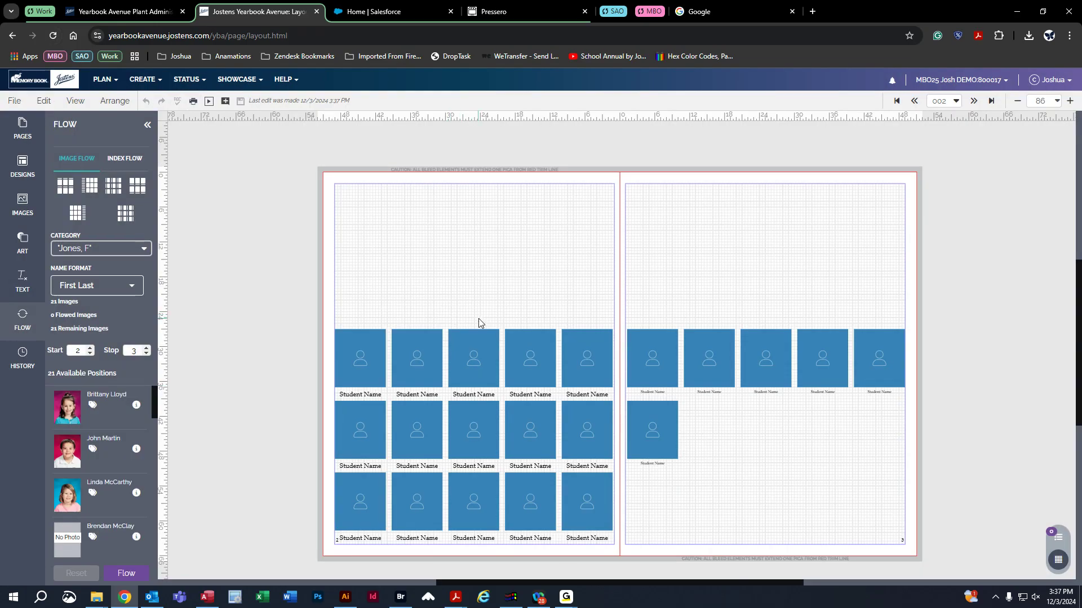
{"action": "left_click", "coordinate": [476, 337]}
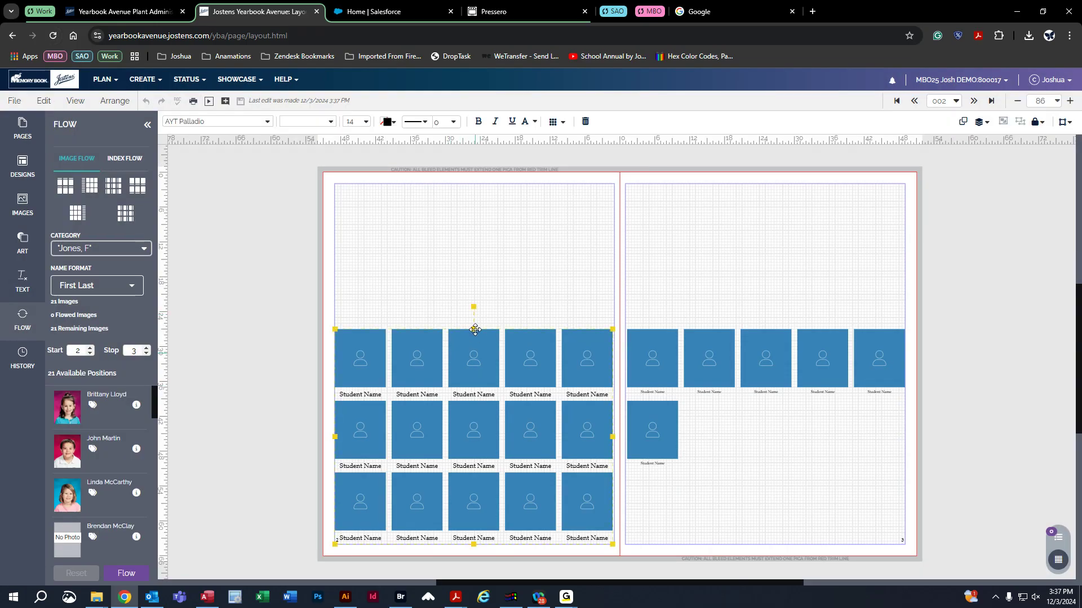
{"action": "left_click", "coordinate": [355, 122]}
{"action": "left_click", "coordinate": [390, 239]}
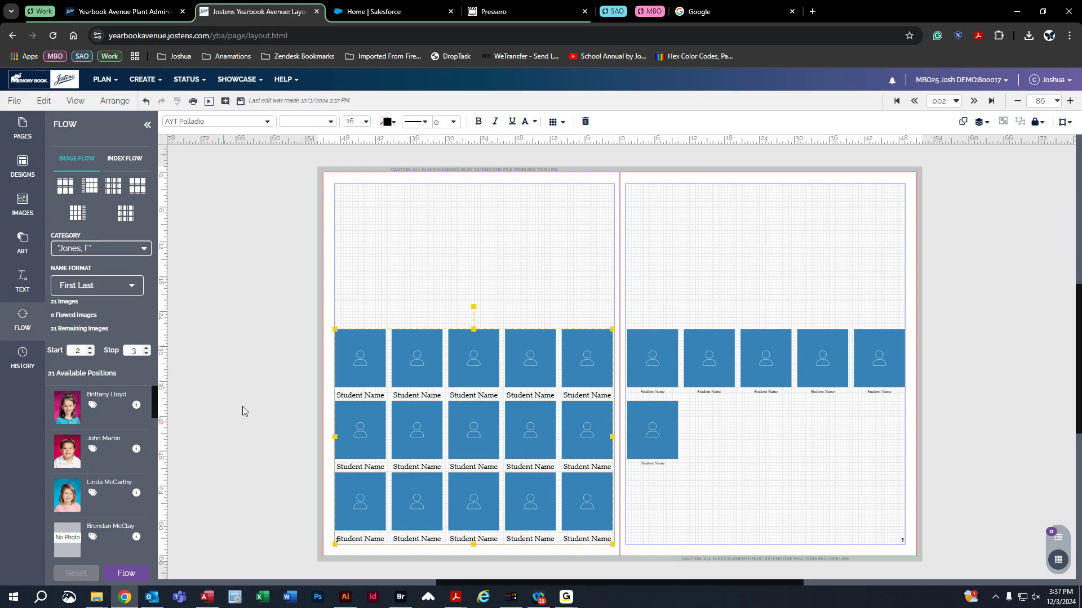
{"action": "left_click", "coordinate": [119, 578]}
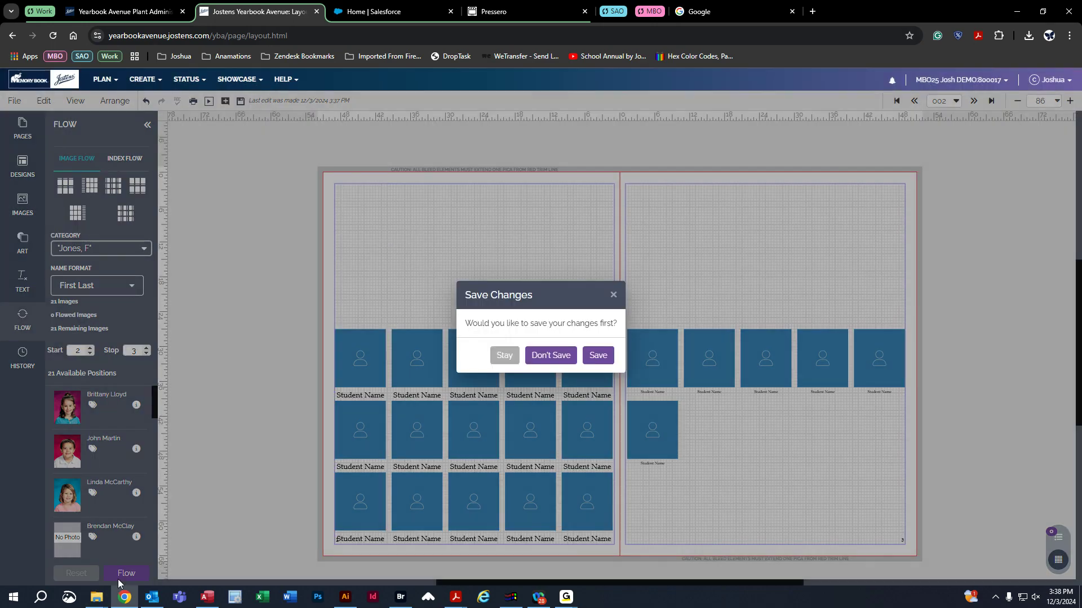
{"action": "left_click", "coordinate": [590, 355]}
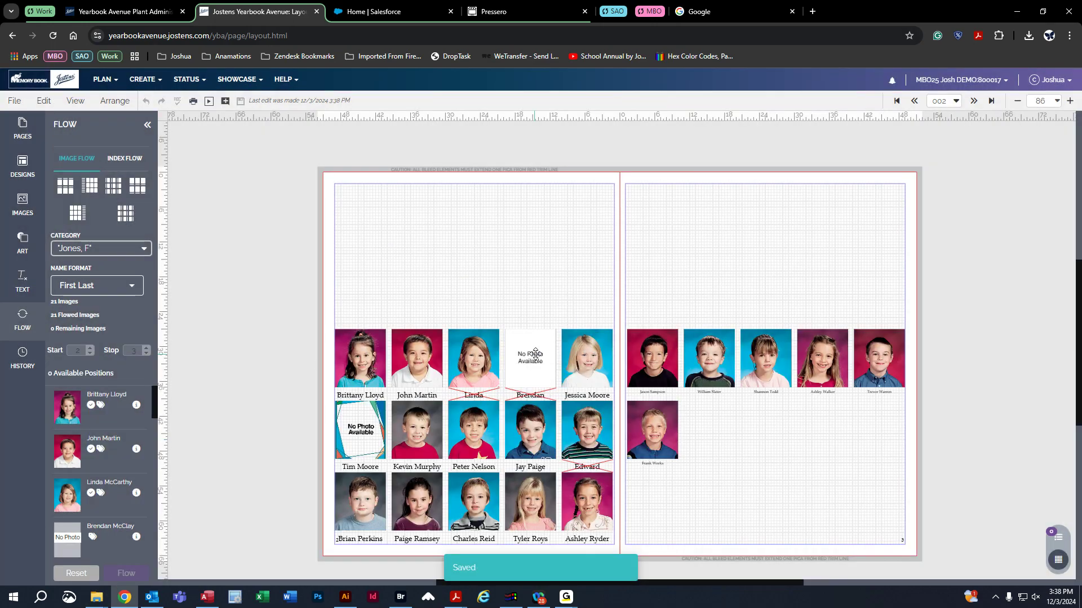
- Expand the page 2 portrait flow into individually editable objects, accepting the acknowledgement
{"action": "left_click", "coordinate": [478, 367]}
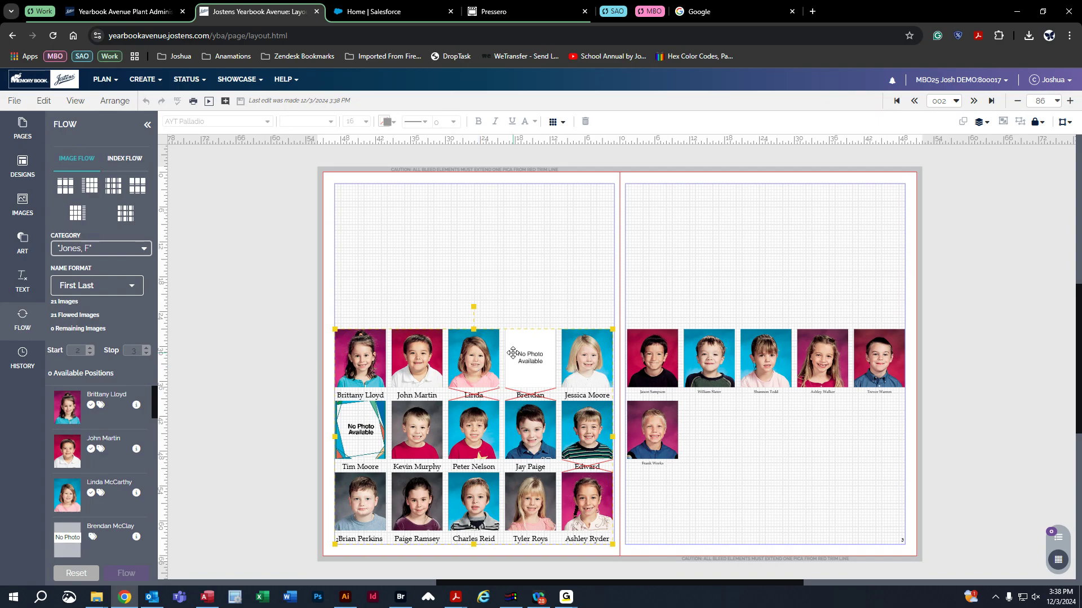
{"action": "left_click", "coordinate": [561, 124]}
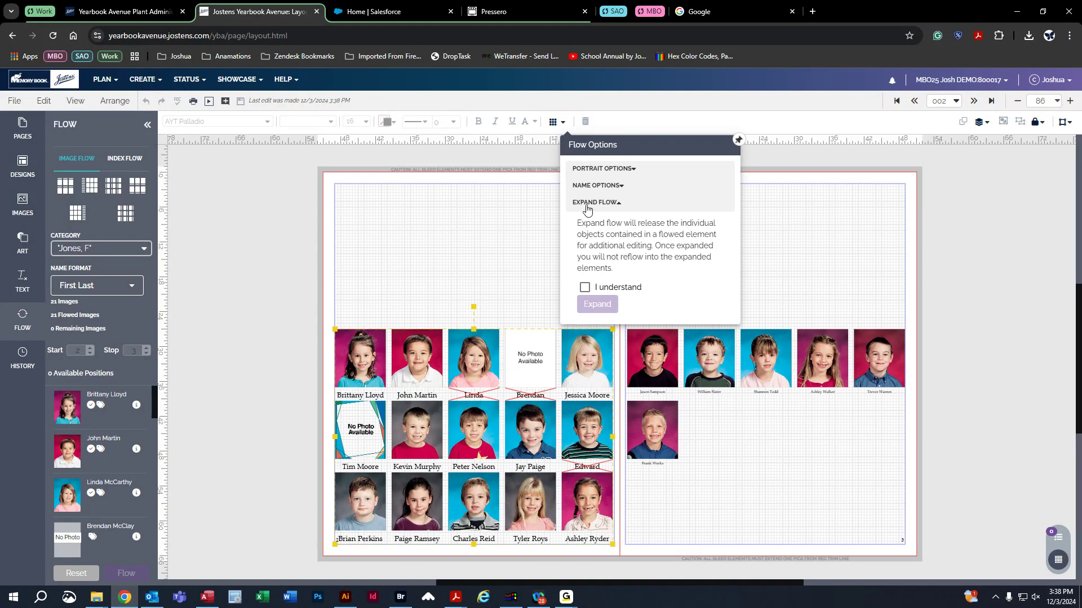
{"action": "left_click", "coordinate": [558, 123]}
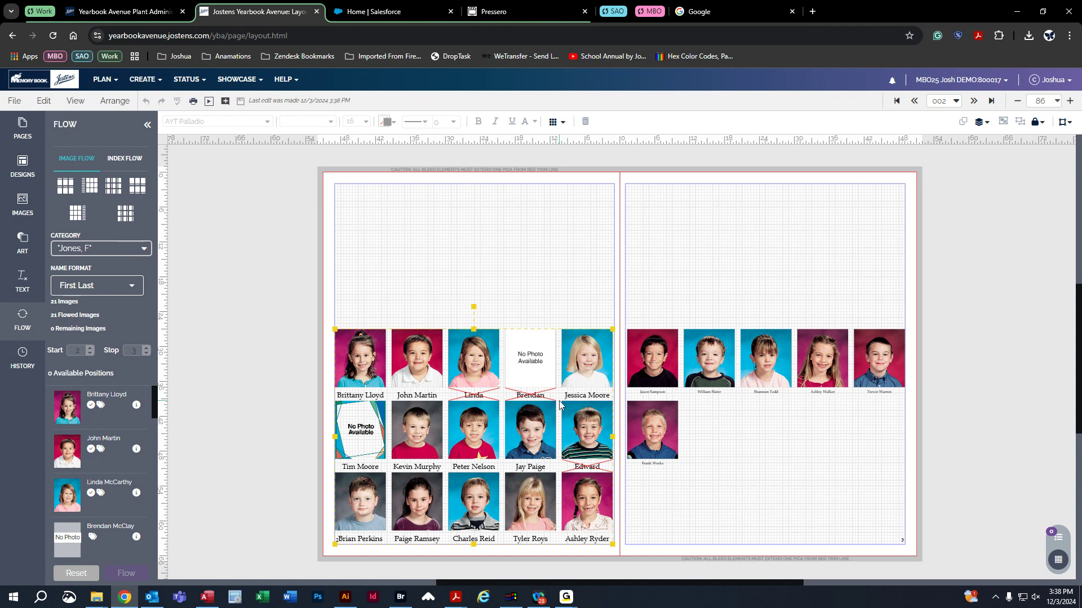
{"action": "left_click", "coordinate": [564, 123]}
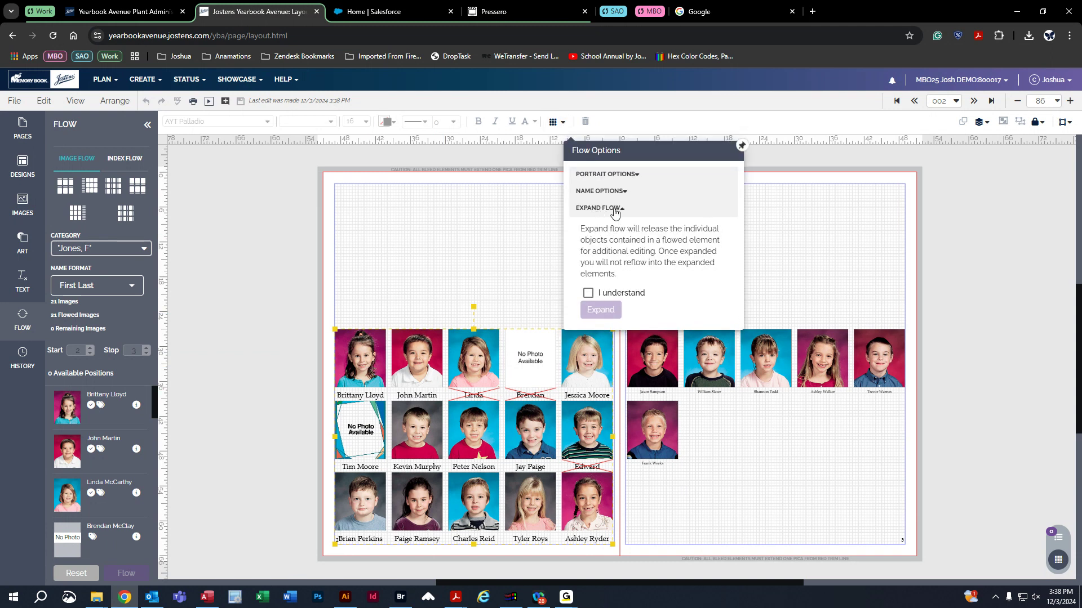
{"action": "left_click", "coordinate": [588, 293]}
{"action": "left_click", "coordinate": [600, 310]}
{"action": "left_click", "coordinate": [504, 287]}
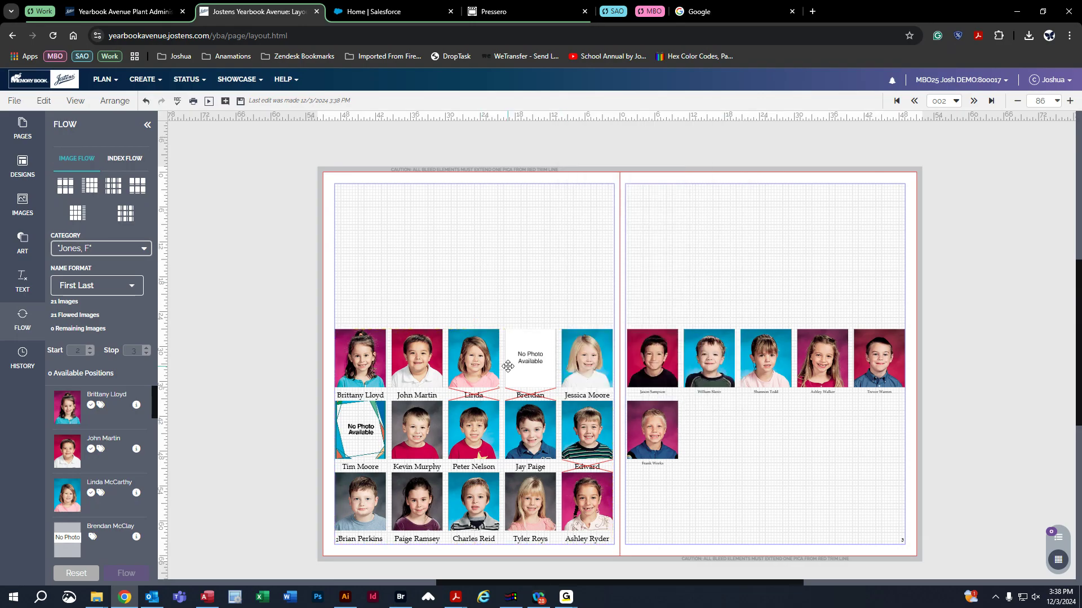
- Select individual portraits and a name on expanded page 2 and compare them with the unexpanded flow on page 3
{"action": "left_click", "coordinate": [518, 358]}
{"action": "left_click", "coordinate": [567, 358]}
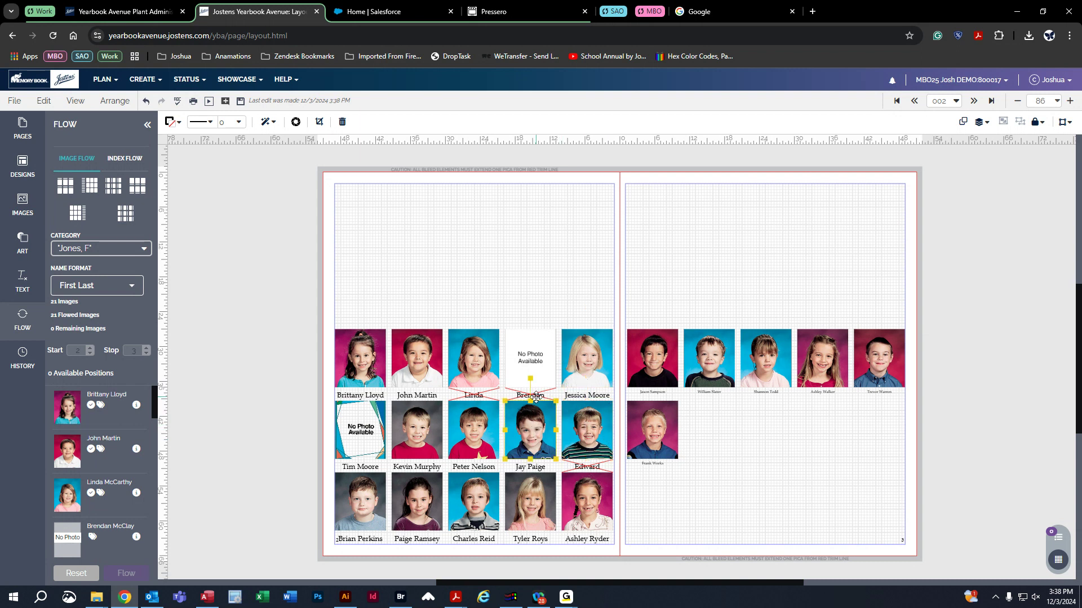
{"action": "left_click", "coordinate": [536, 395]}
{"action": "left_click", "coordinate": [640, 375]}
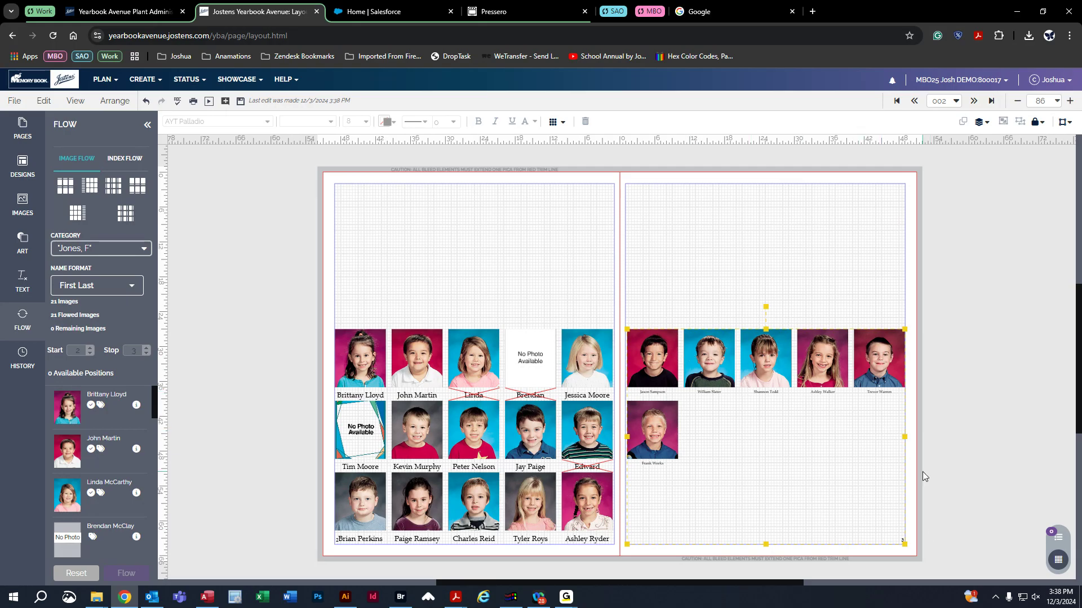
{"action": "left_click", "coordinate": [597, 431]}
{"action": "left_click", "coordinate": [518, 430]}
- Widen the name box under the third portrait in page 2's first row so the full name fits
{"action": "left_click", "coordinate": [474, 394]}
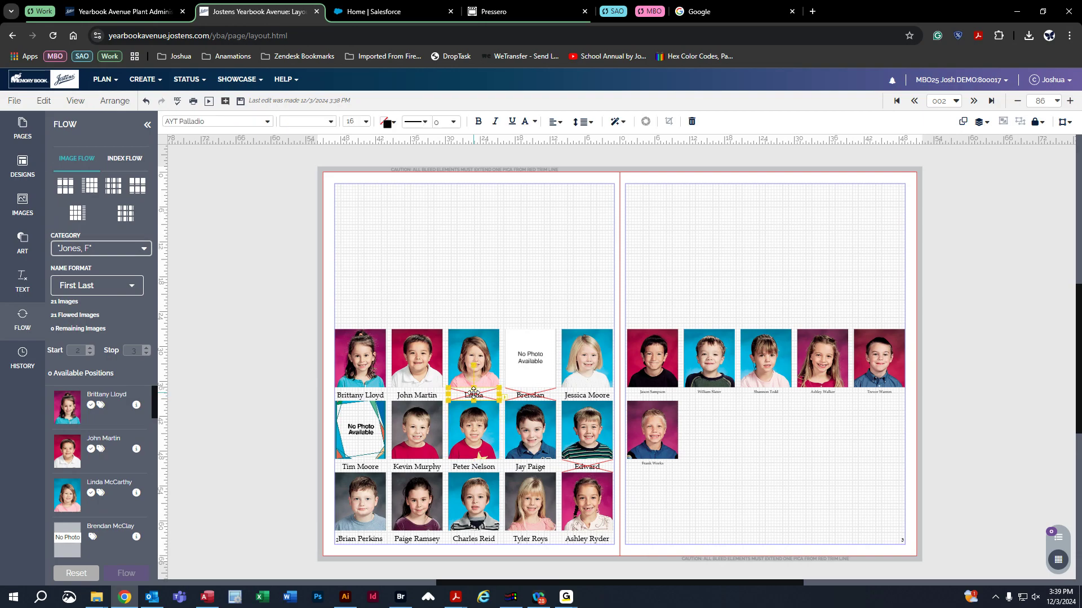
{"action": "left_click_drag", "start_coordinate": [451, 393], "coordinate": [477, 393]}
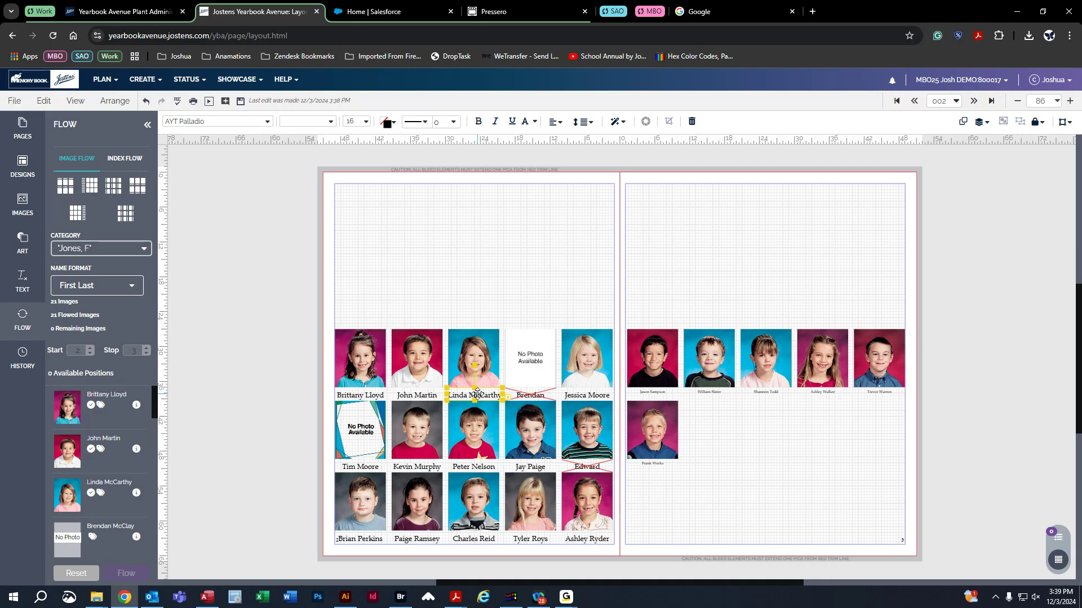
{"action": "right_click", "coordinate": [477, 392]}
{"action": "left_click", "coordinate": [418, 314]}
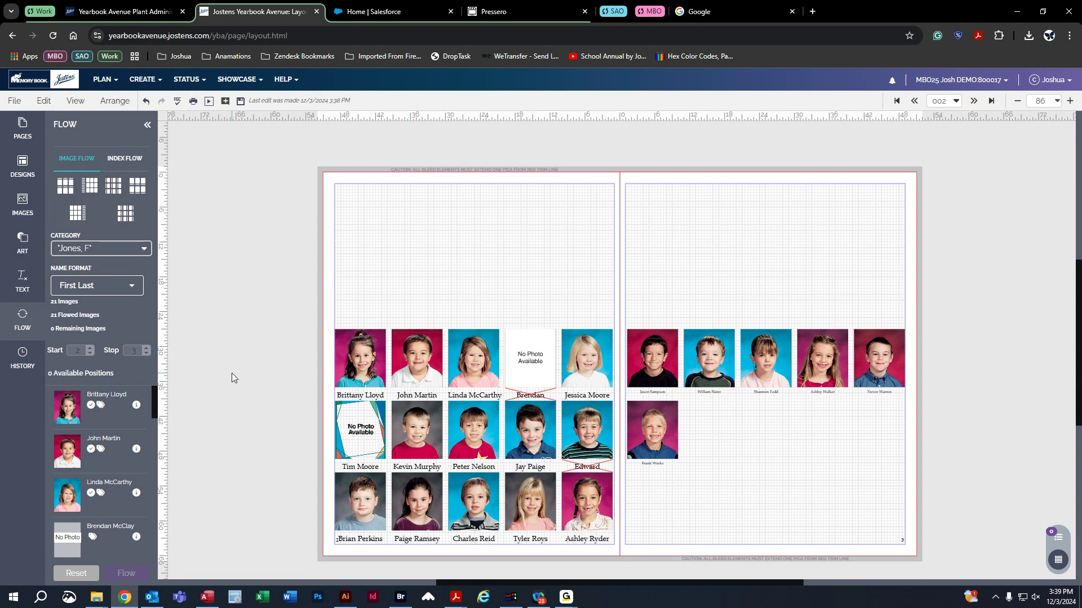
- Reset the flow and reload the spread to discard the expanded edits and restore the empty templates on pages 2 and 3
{"action": "left_click", "coordinate": [76, 573]}
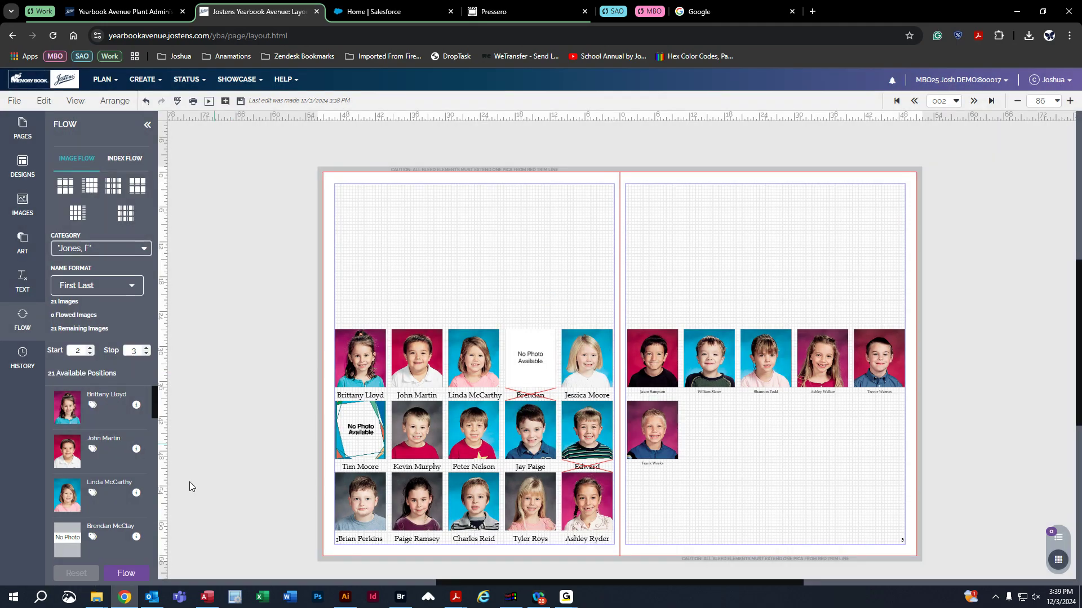
{"action": "left_click", "coordinate": [53, 36]}
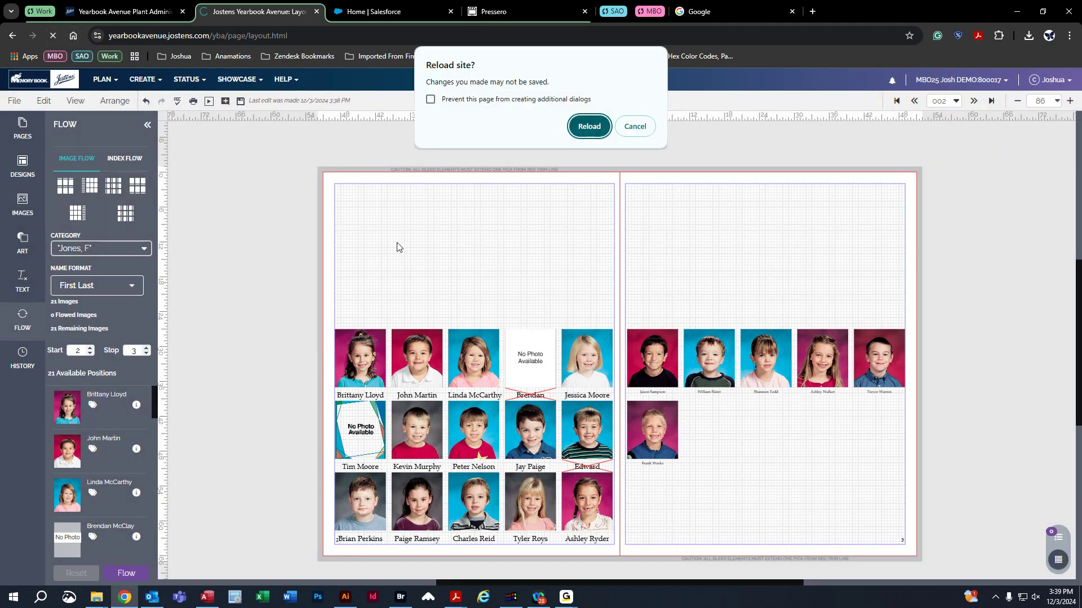
{"action": "left_click", "coordinate": [589, 126]}
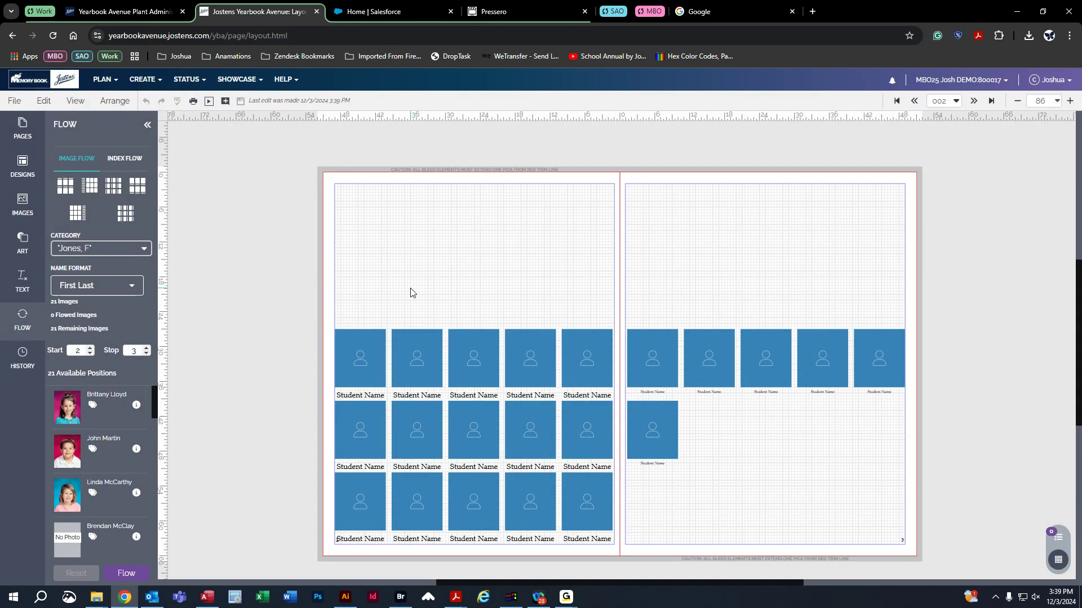
{"action": "left_click", "coordinate": [386, 372]}
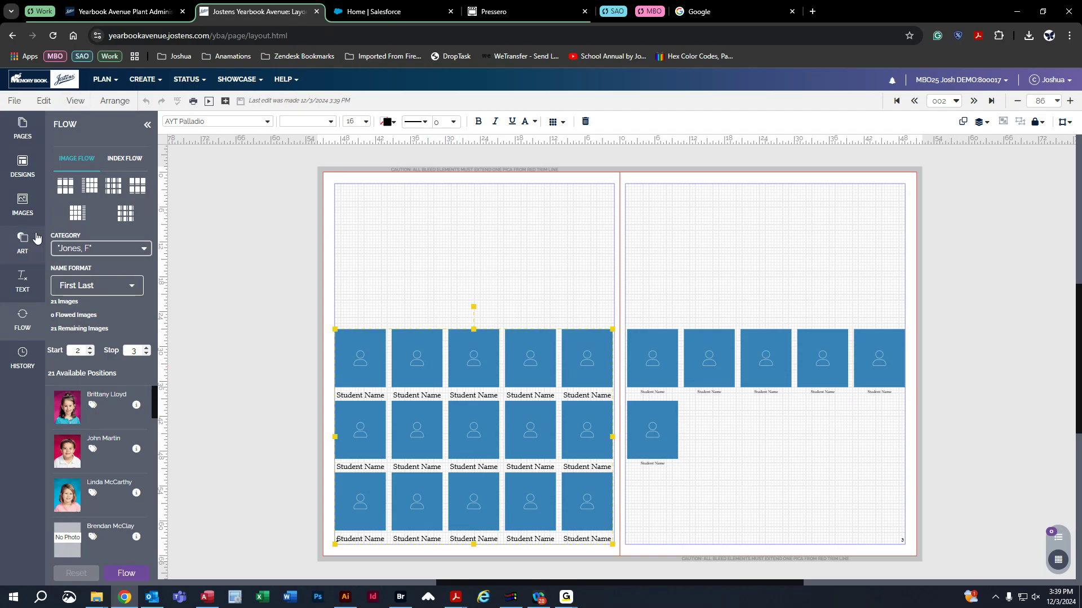
- Open the page 4–5 spread and list the portrait designs for 21-30 photos
{"action": "left_click", "coordinate": [23, 128]}
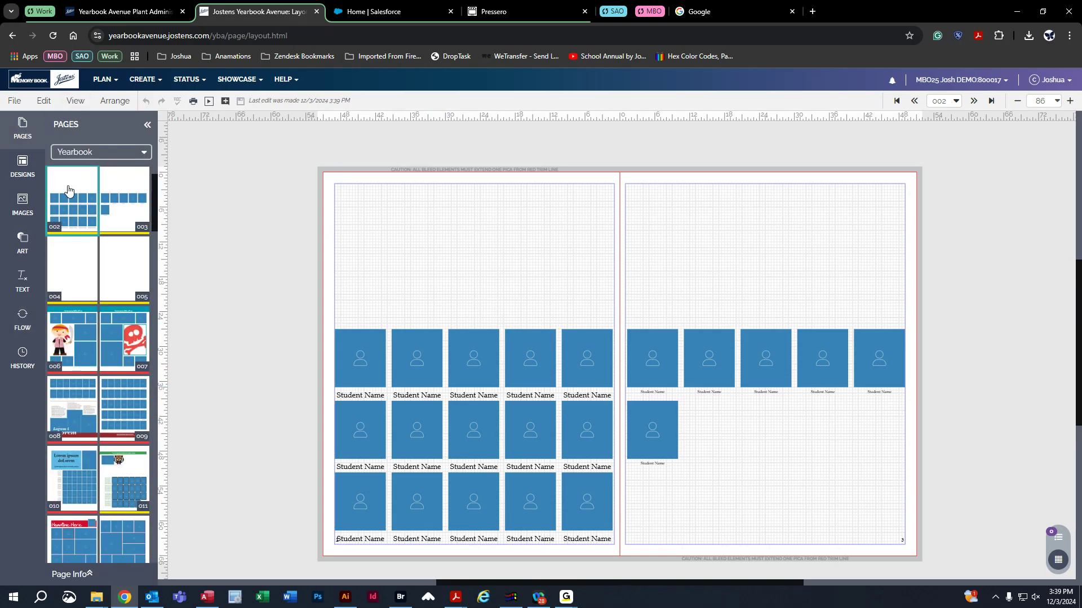
{"action": "left_click", "coordinate": [83, 273]}
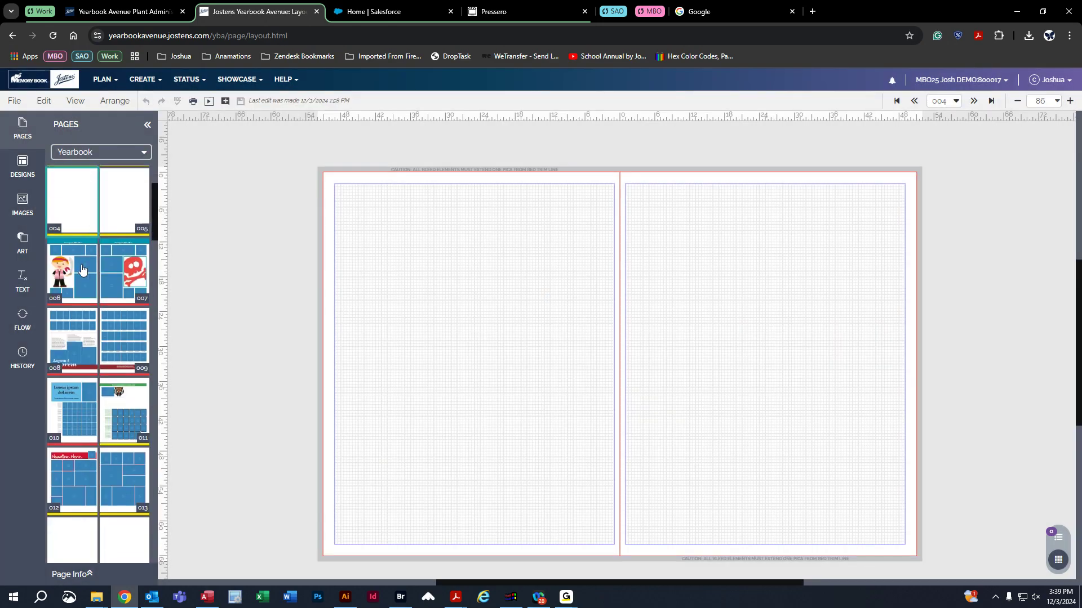
{"action": "left_click", "coordinate": [22, 169]}
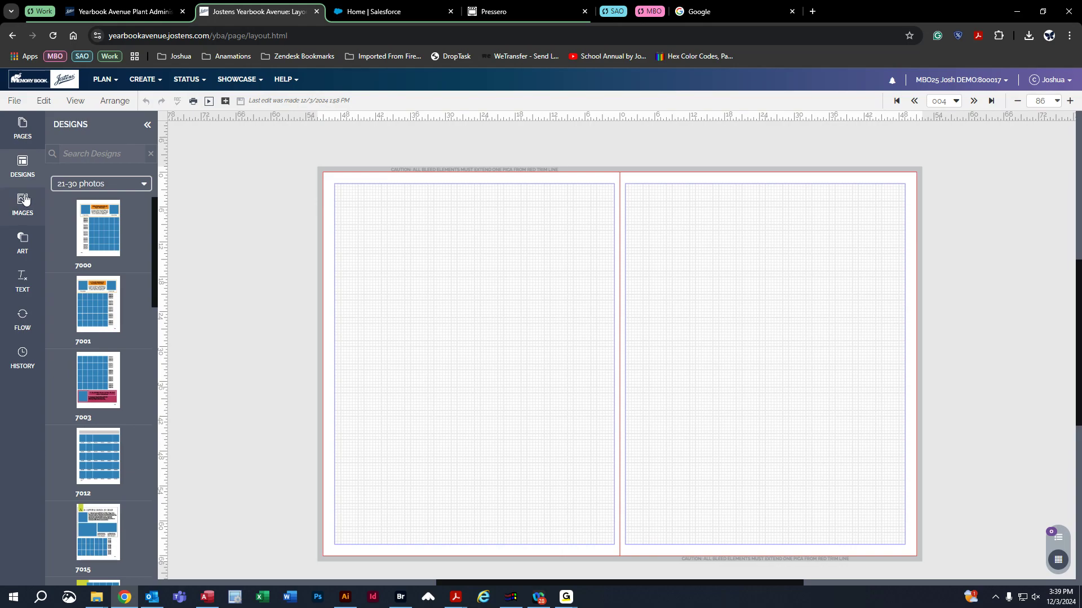
{"action": "left_click", "coordinate": [86, 185]}
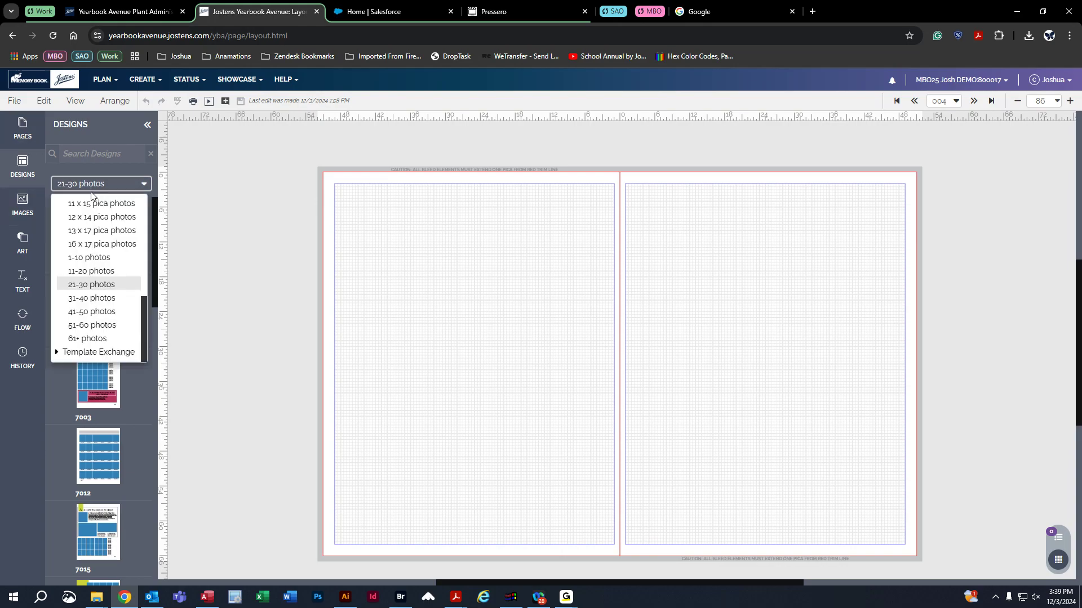
{"action": "scroll", "coordinate": [96, 257], "scroll_direction": "up", "scroll_amount": 5}
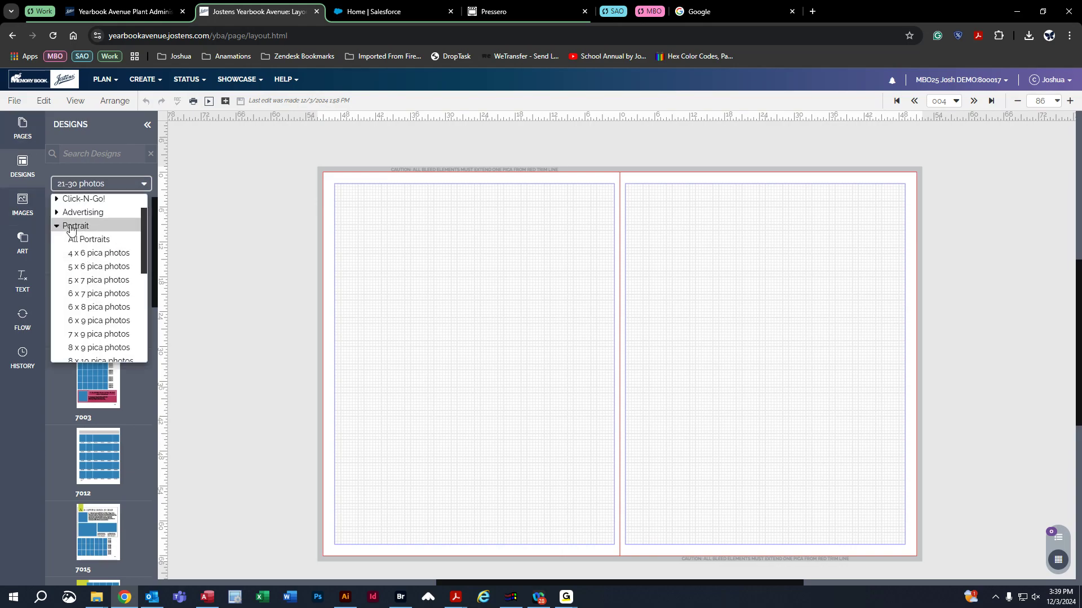
{"action": "scroll", "coordinate": [98, 270], "scroll_direction": "down", "scroll_amount": 5}
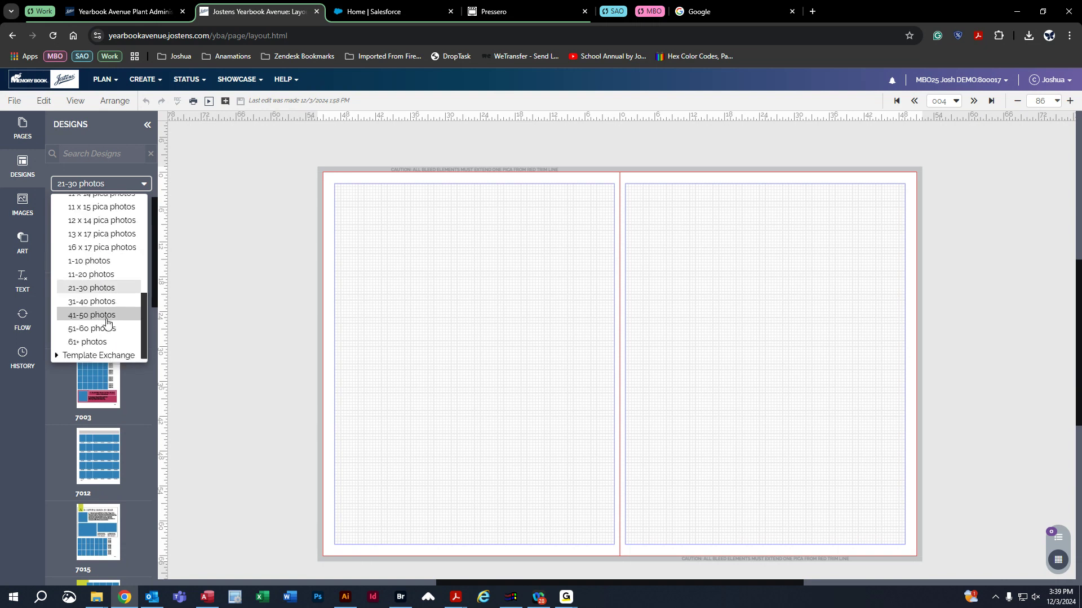
{"action": "left_click", "coordinate": [95, 284]}
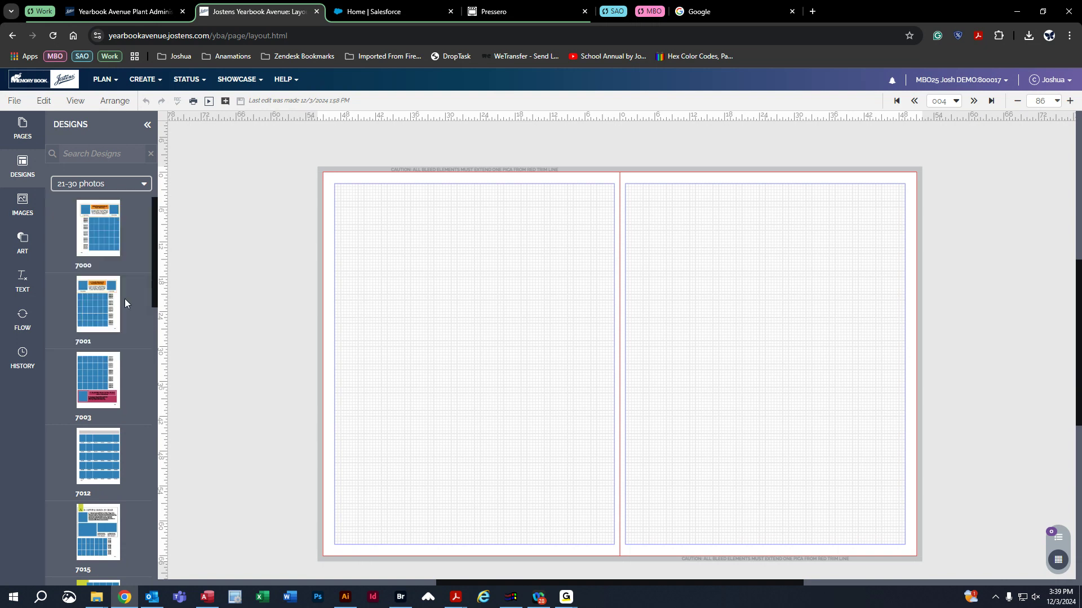
- Apply design 7000 to page 4 and design 7001 to page 5 without retaining existing content
{"action": "mouse_move", "coordinate": [88, 230]}
{"action": "left_click_drag", "start_coordinate": [89, 229], "coordinate": [512, 283]}
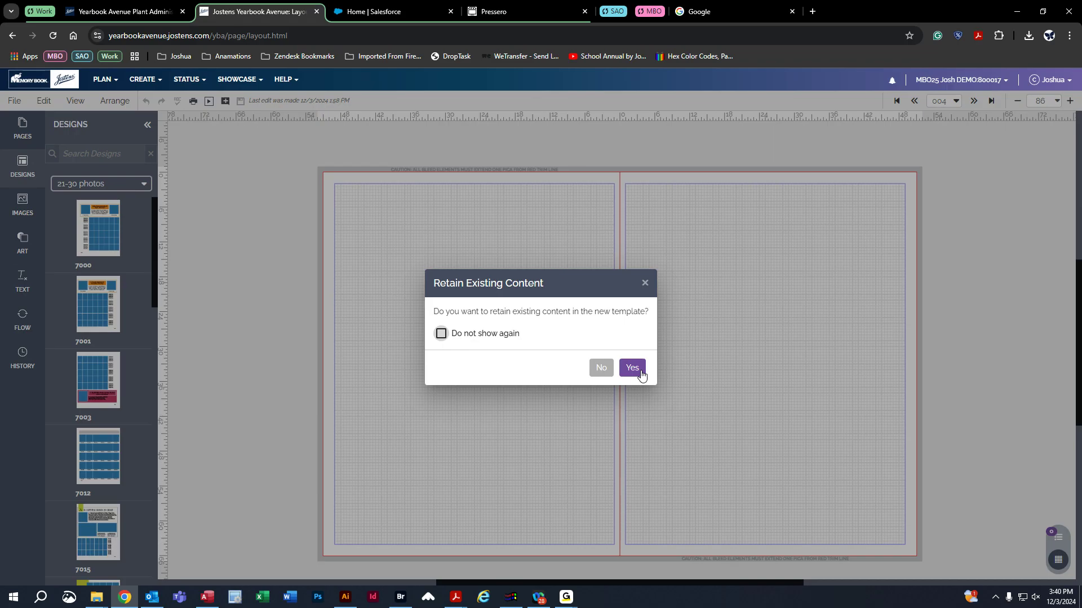
{"action": "left_click", "coordinate": [602, 369]}
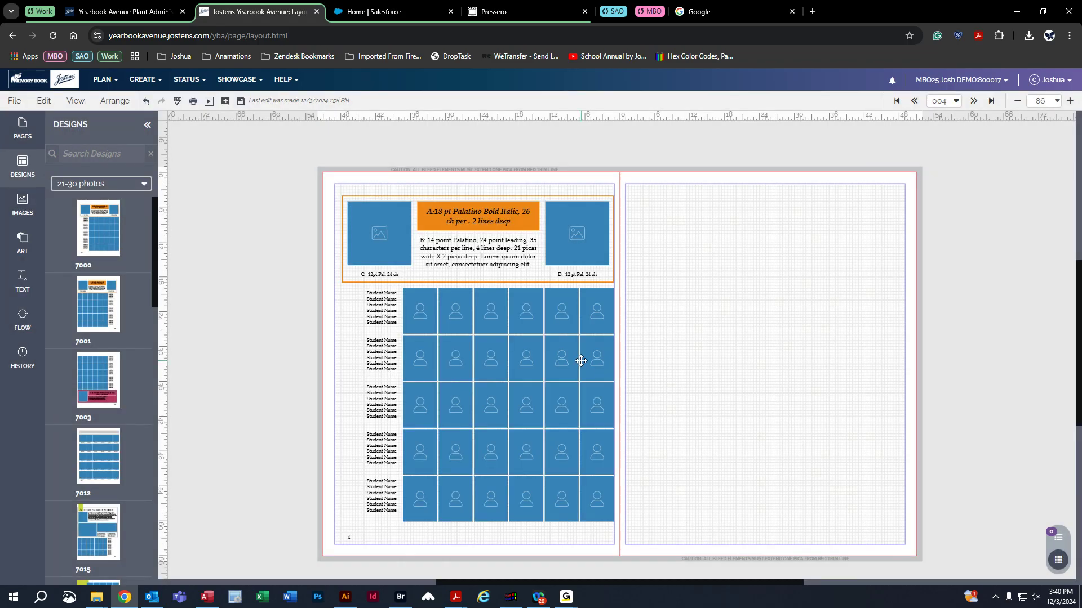
{"action": "left_click_drag", "start_coordinate": [98, 305], "coordinate": [825, 249]}
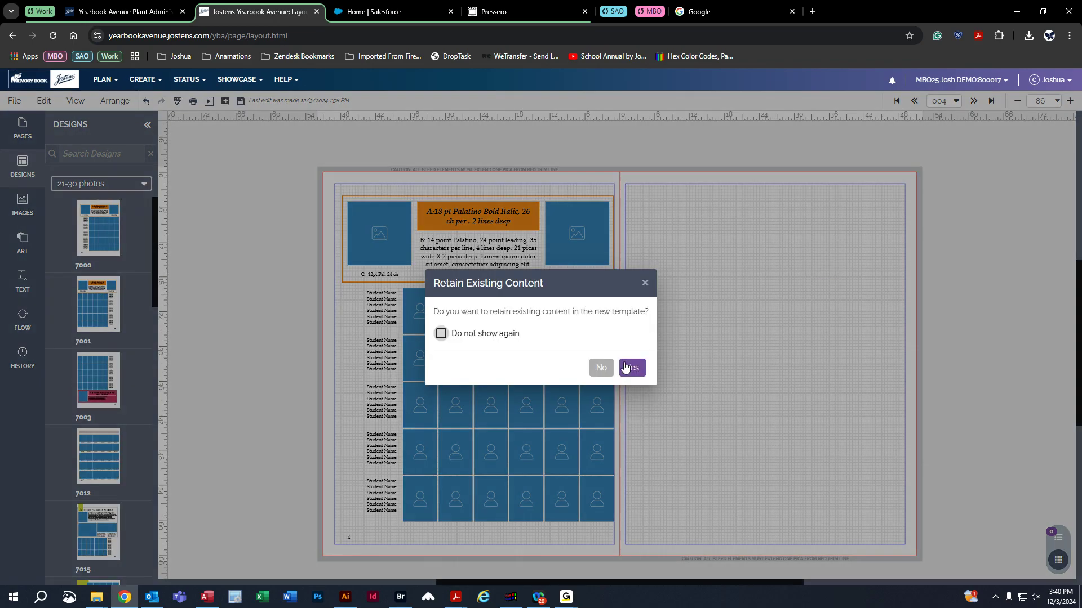
{"action": "left_click", "coordinate": [601, 369]}
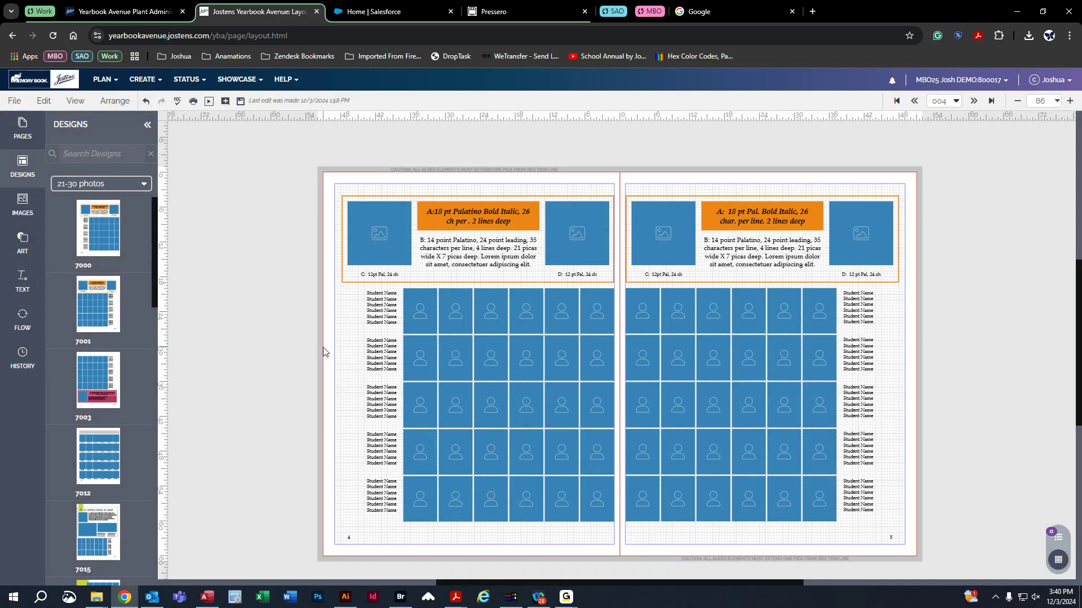
- Replace page 5's design with 7015 without retaining existing content, and undo all the design placements on pages 4 and 5
{"action": "mouse_move", "coordinate": [100, 480]}
{"action": "scroll", "coordinate": [100, 480], "scroll_direction": "down", "scroll_amount": 3}
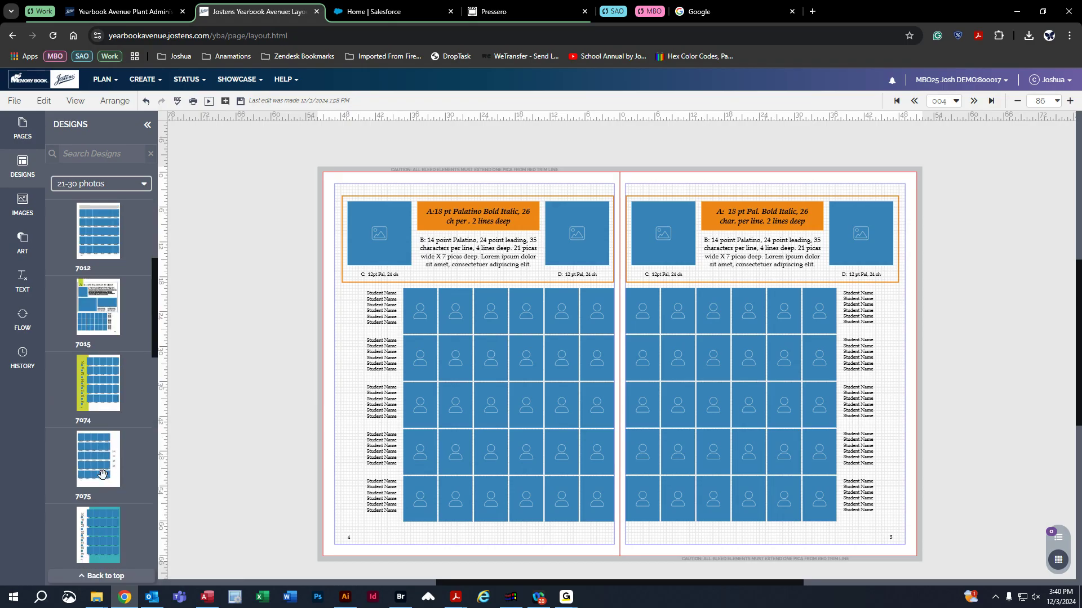
{"action": "left_click_drag", "start_coordinate": [96, 318], "coordinate": [711, 340]}
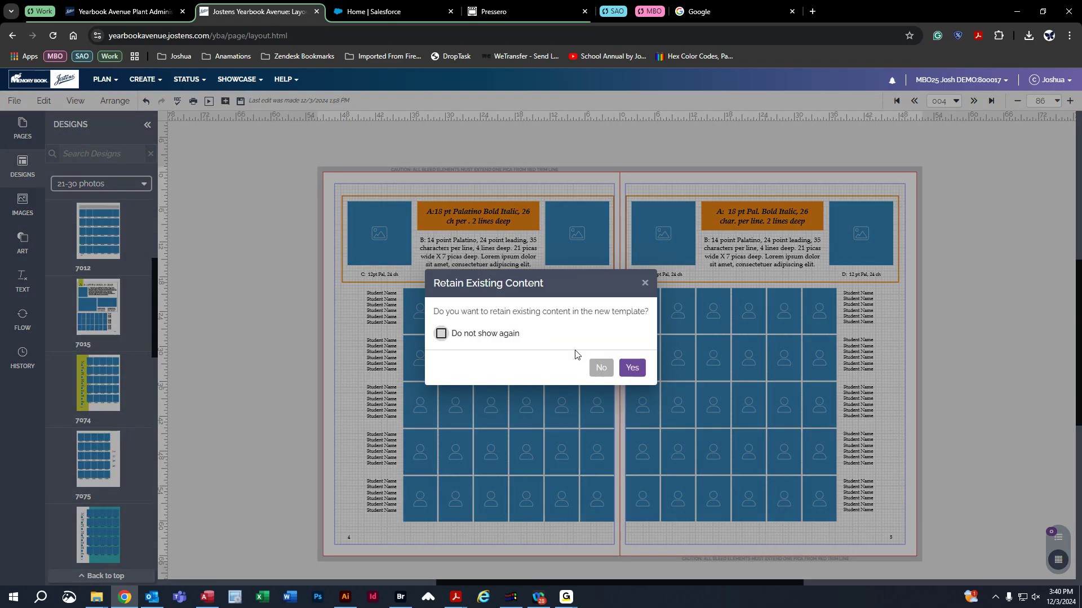
{"action": "left_click", "coordinate": [599, 368]}
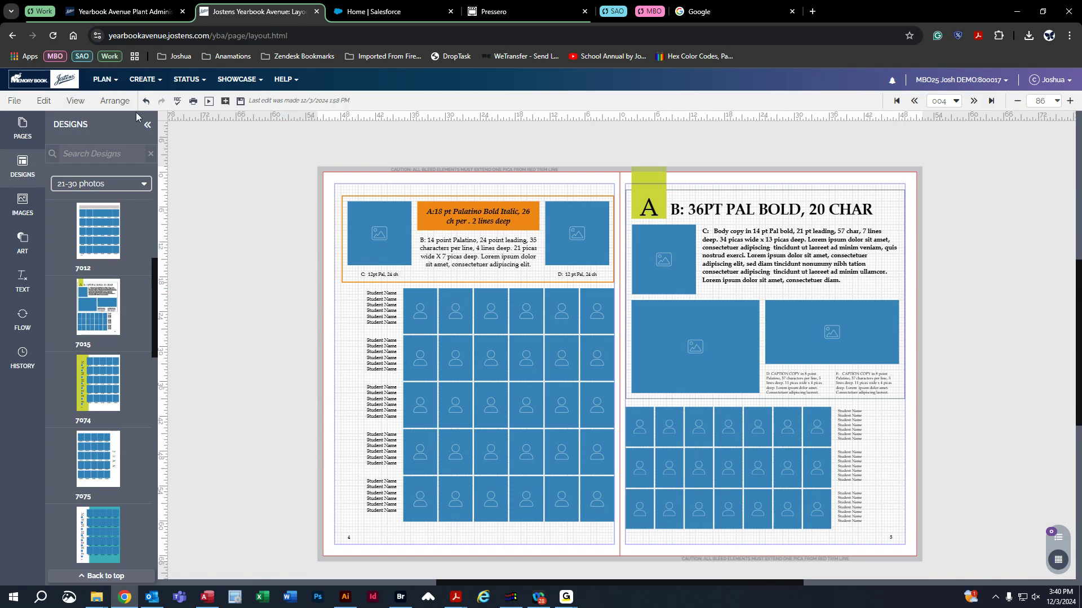
{"action": "left_click", "coordinate": [146, 101]}
{"action": "left_click", "coordinate": [146, 102]}
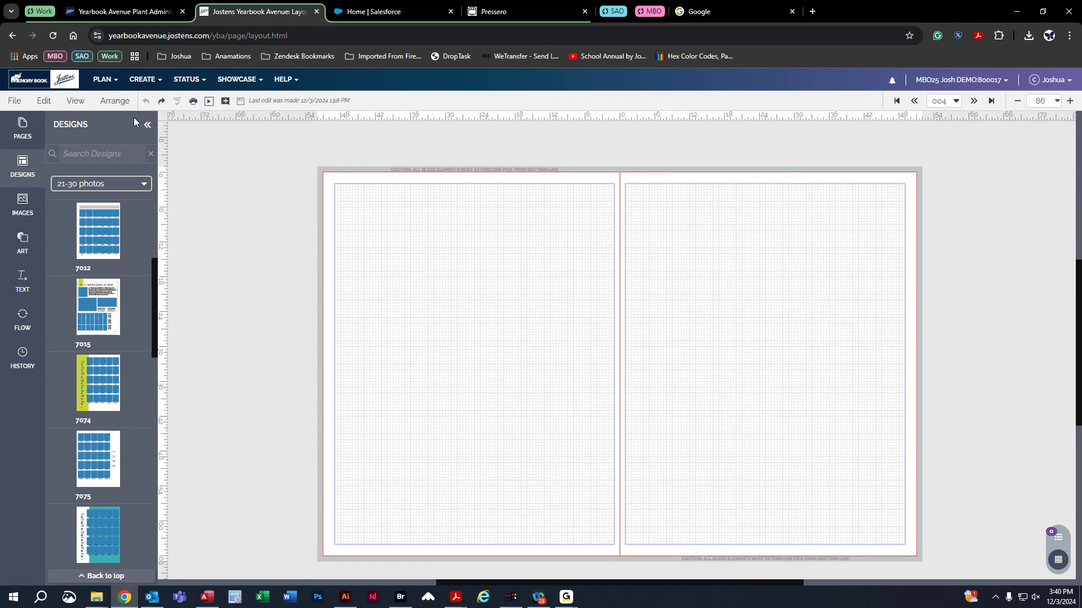
- Leave the page 4–5 layout for the page ladder and open the page 12–13 spread for editing
{"action": "left_click", "coordinate": [15, 101]}
{"action": "left_click", "coordinate": [76, 101]}
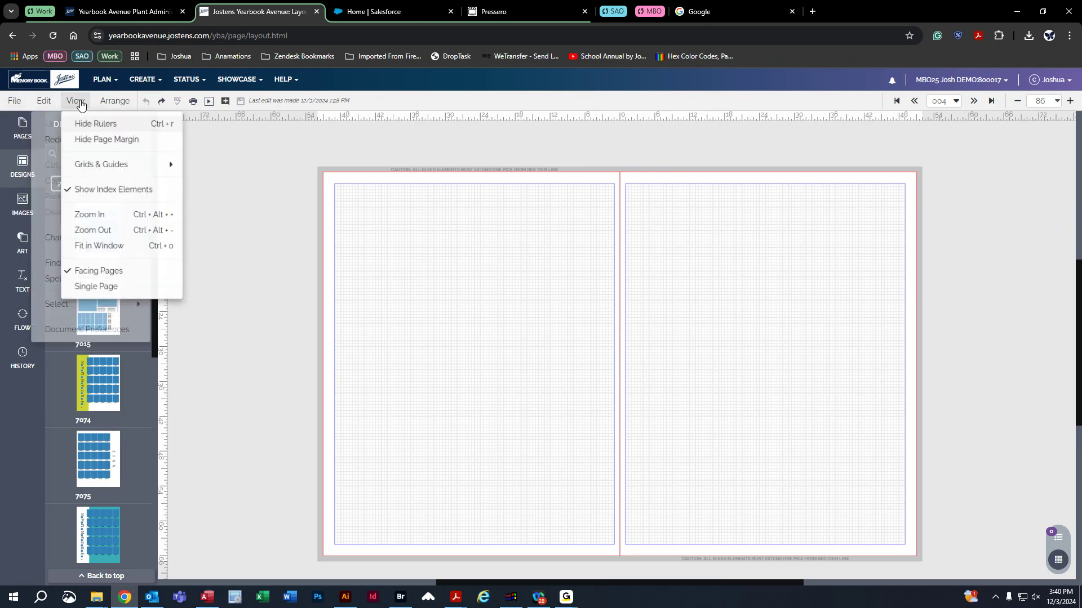
{"action": "left_click", "coordinate": [97, 83]}
{"action": "left_click", "coordinate": [109, 97]}
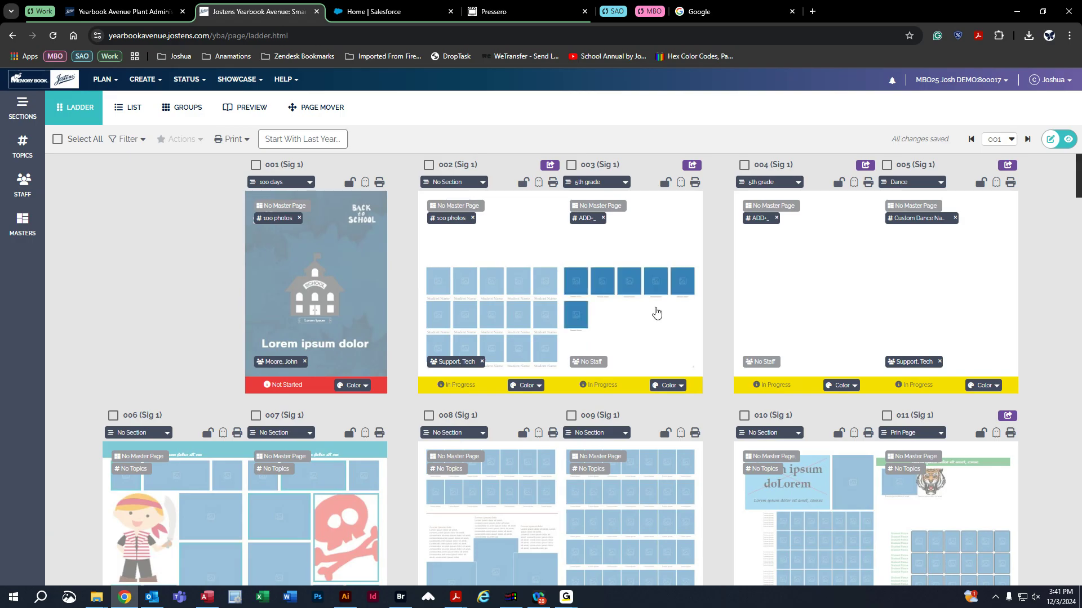
{"action": "scroll", "coordinate": [426, 432], "scroll_direction": "down", "scroll_amount": 2}
{"action": "scroll", "coordinate": [426, 433], "scroll_direction": "down", "scroll_amount": 10}
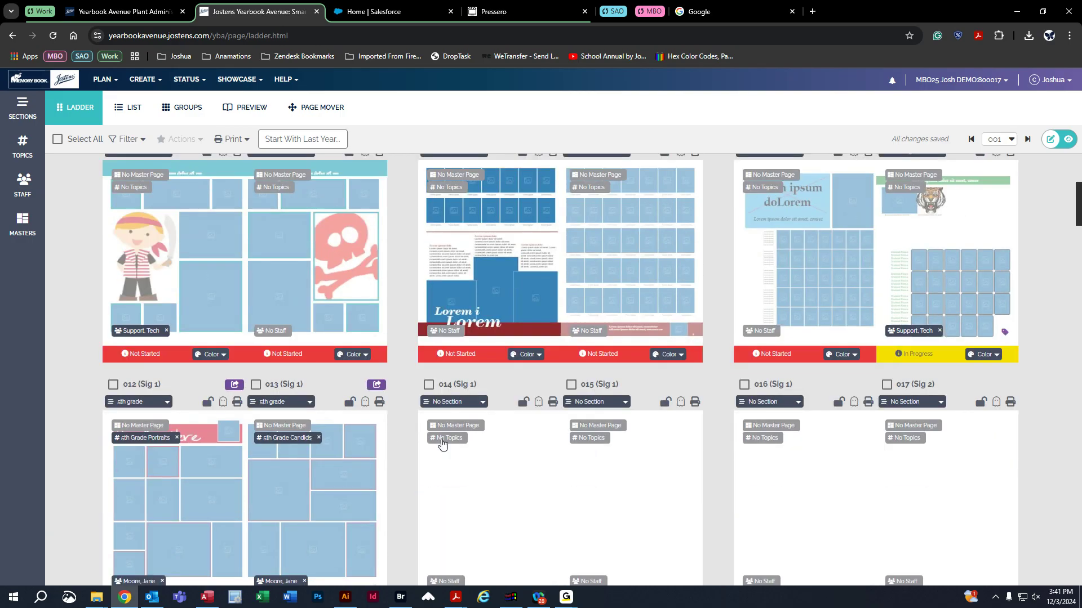
{"action": "scroll", "coordinate": [417, 443], "scroll_direction": "up", "scroll_amount": 10}
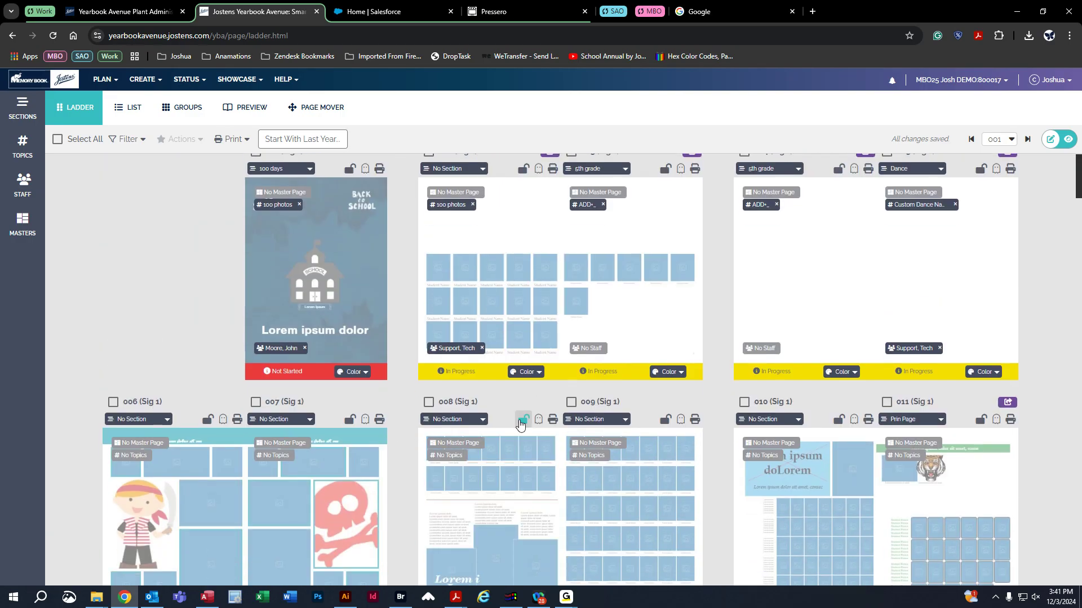
{"action": "scroll", "coordinate": [331, 483], "scroll_direction": "down", "scroll_amount": 3}
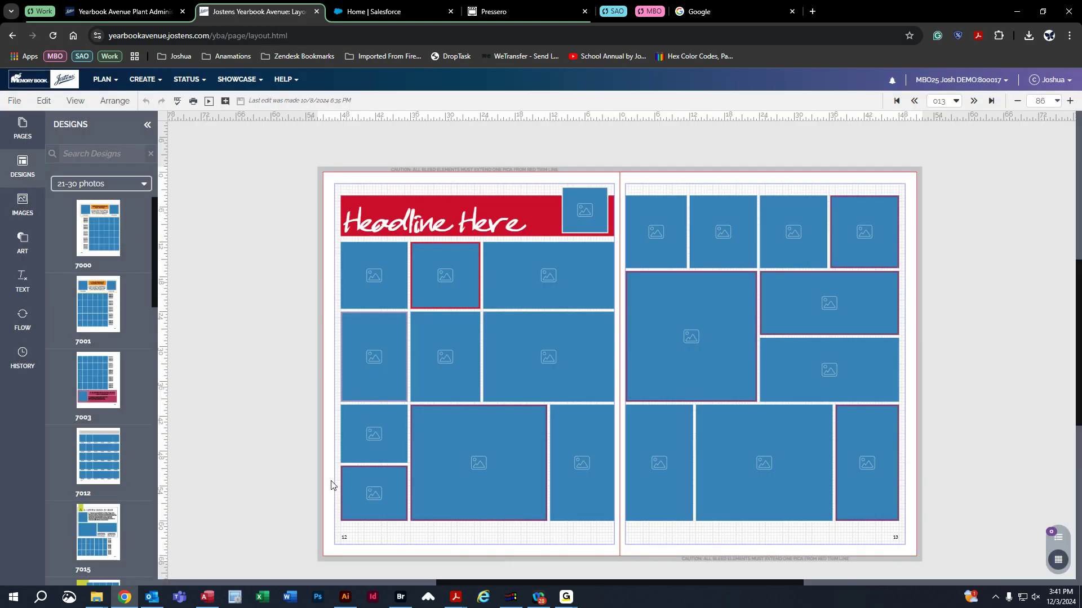
- Place the grey camera clipart from the Technology category inside a wide image frame on page 12 and freely over the frames on page 13
{"action": "left_click", "coordinate": [28, 263]}
{"action": "left_click", "coordinate": [117, 201]}
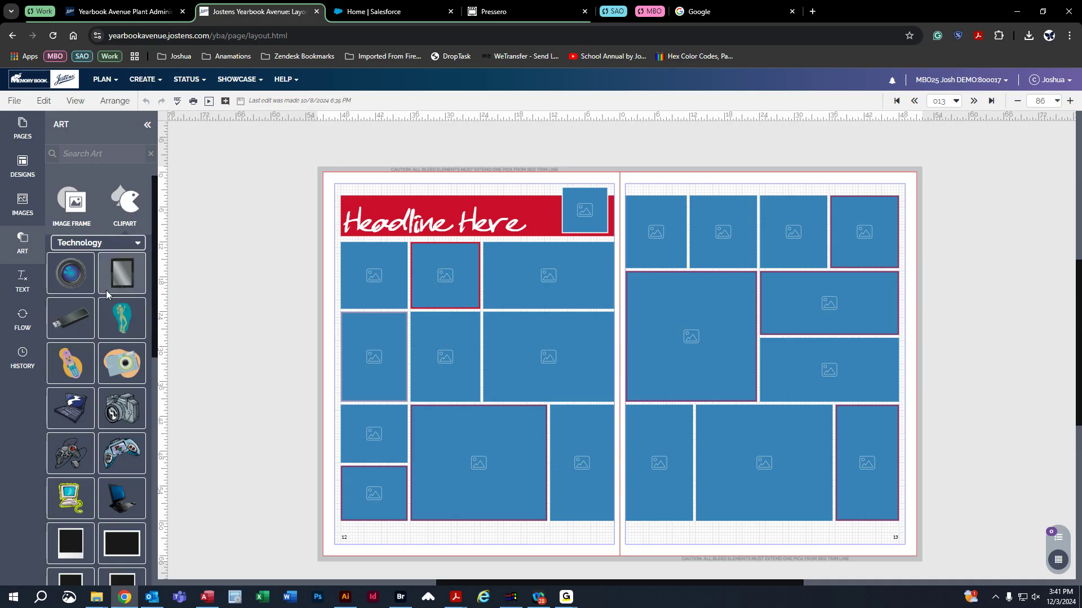
{"action": "left_click_drag", "start_coordinate": [118, 402], "coordinate": [552, 357]}
{"action": "left_click_drag", "start_coordinate": [122, 408], "coordinate": [745, 279]}
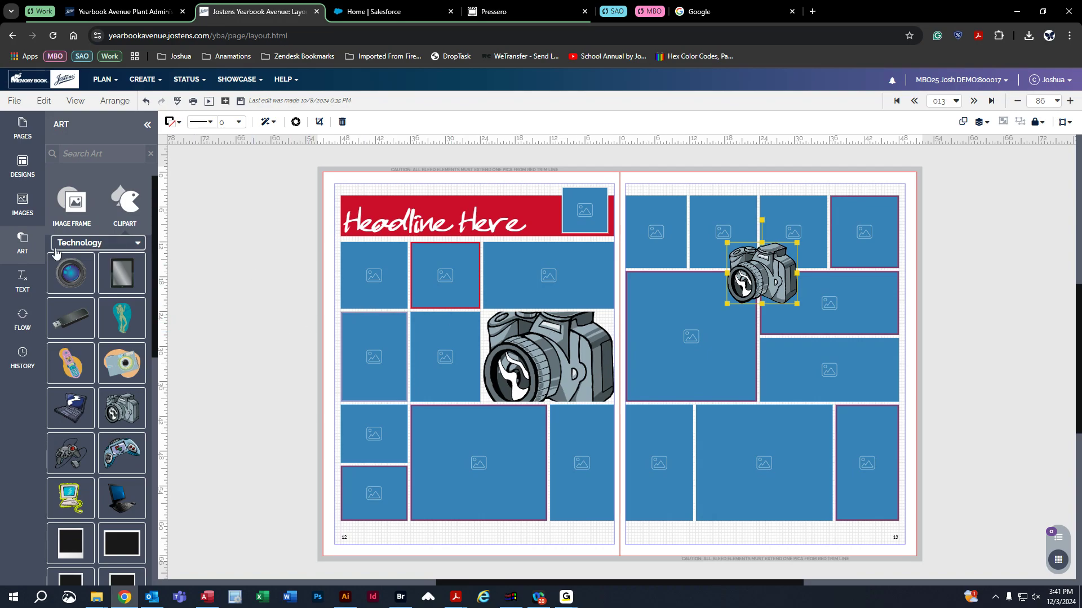
{"action": "left_click", "coordinate": [27, 248]}
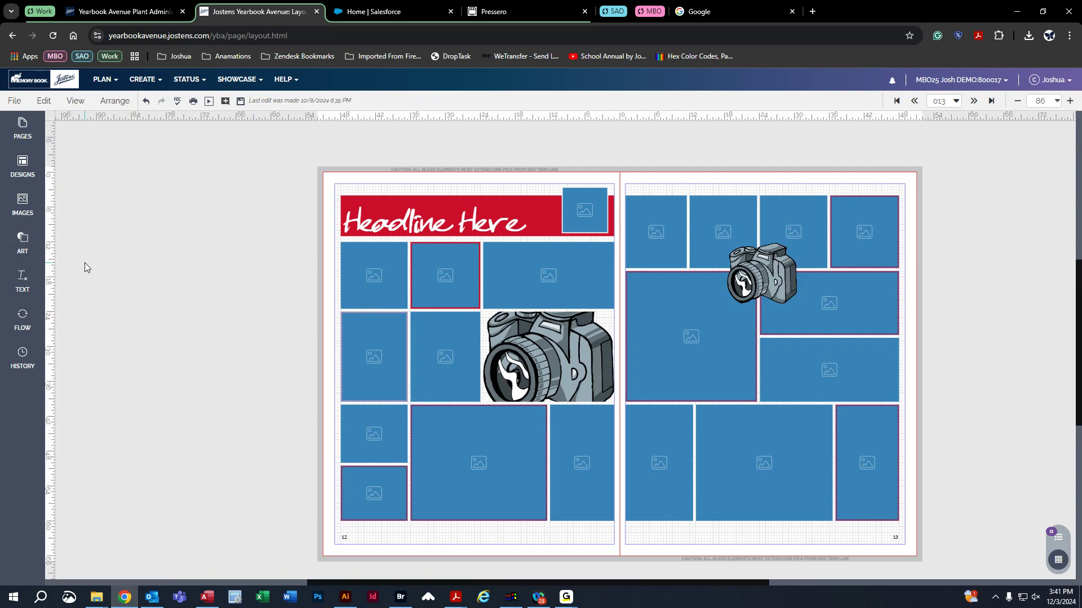